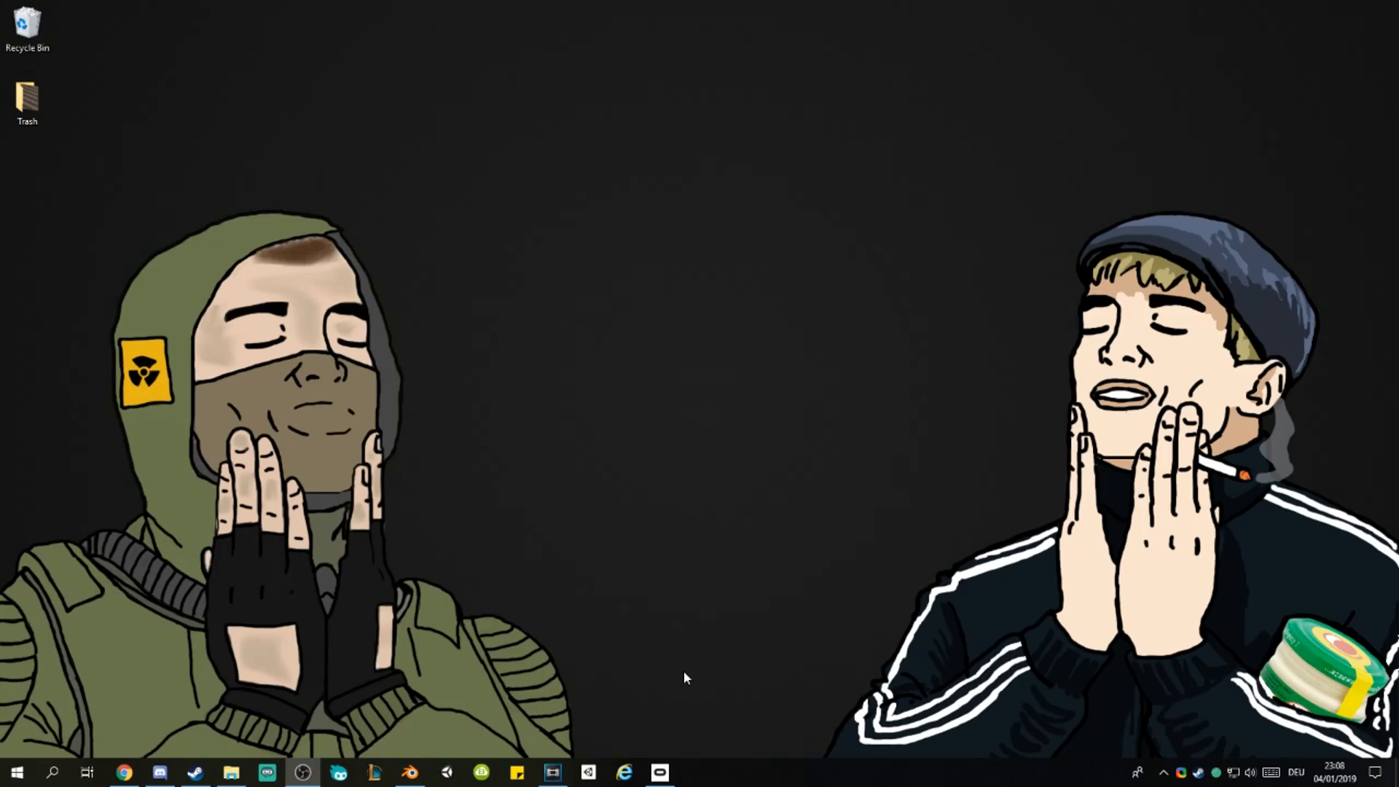
Step: Switch to Internet Explorer, look up sweater pages, and open [TDA Black Sweater] FreeDownload from MMD-Mall's Sweaters gallery on DeviantArt
click(623, 772)
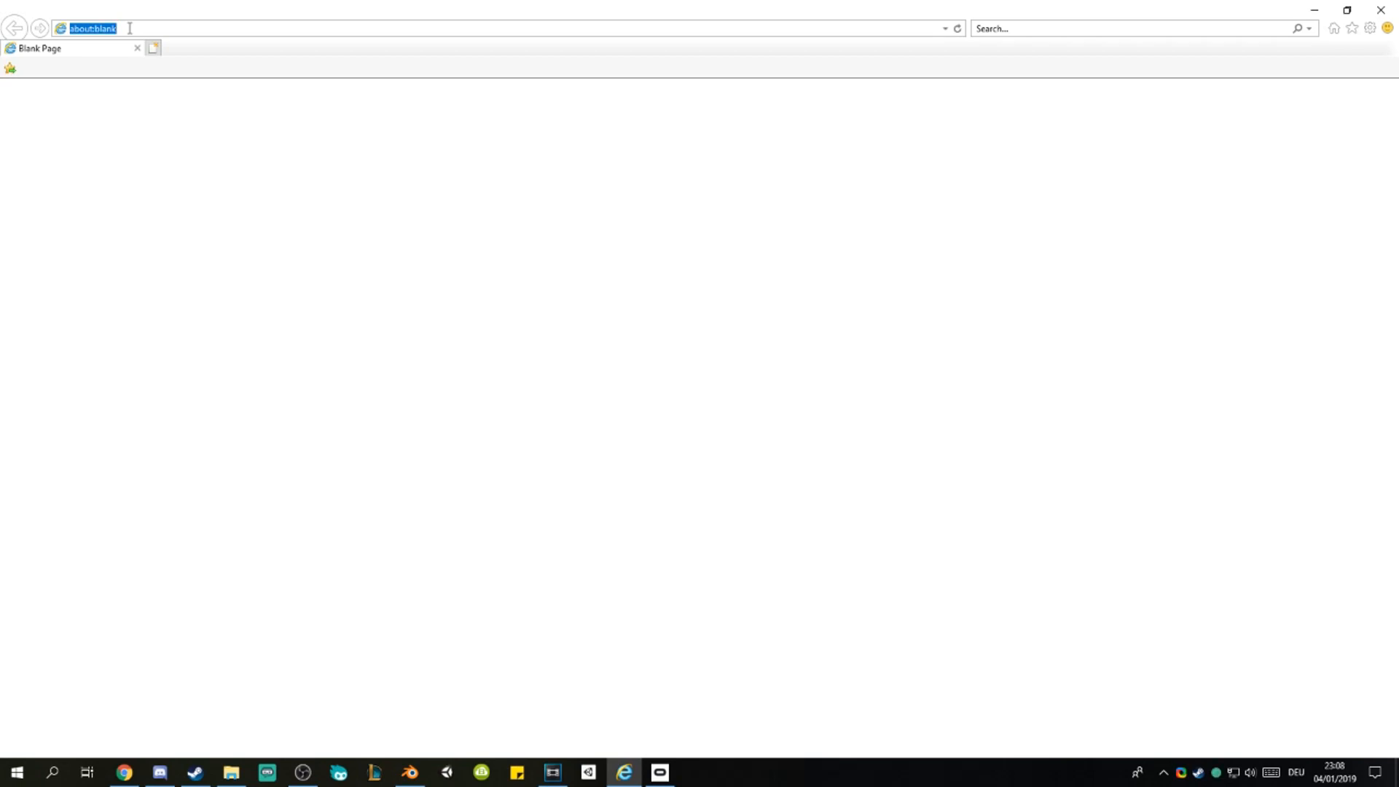
text(sweater)
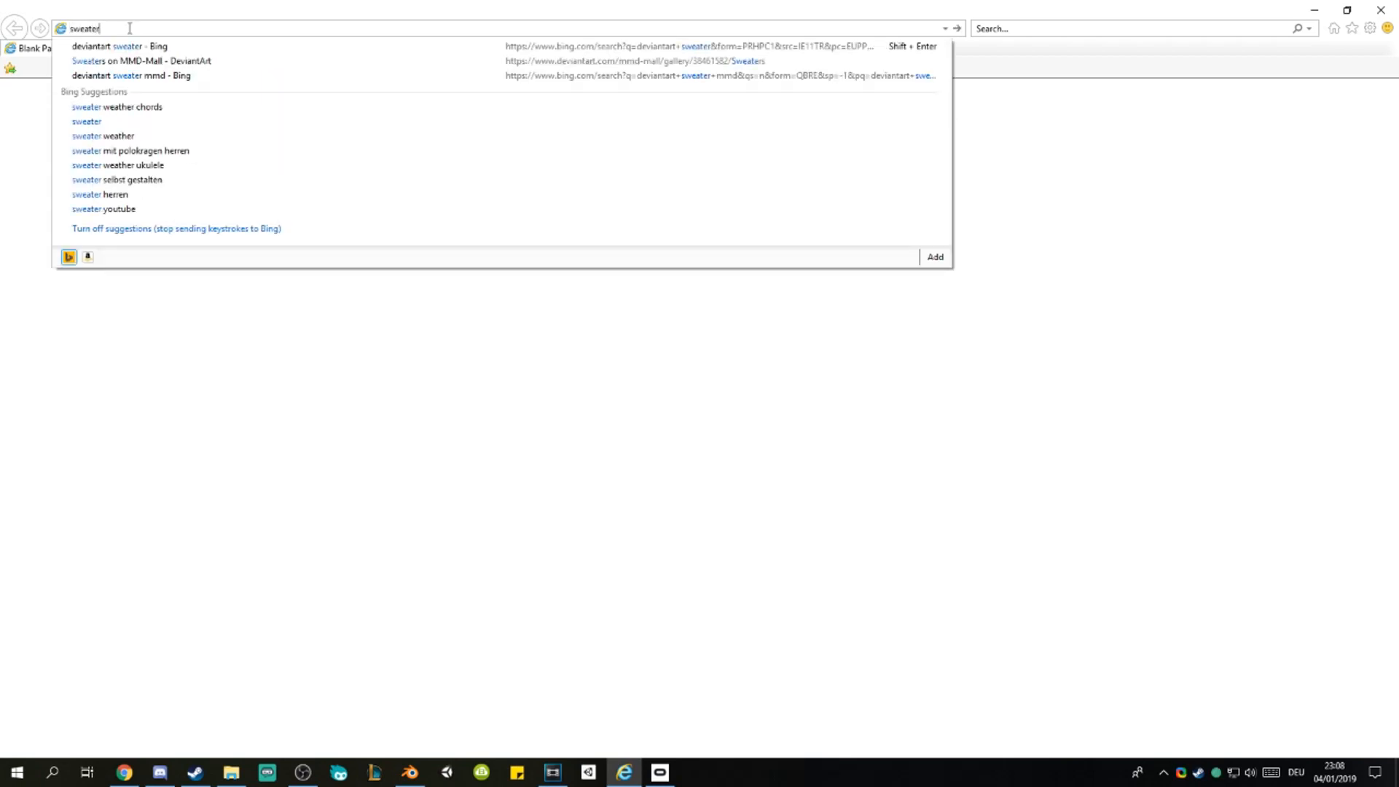
key(Down)
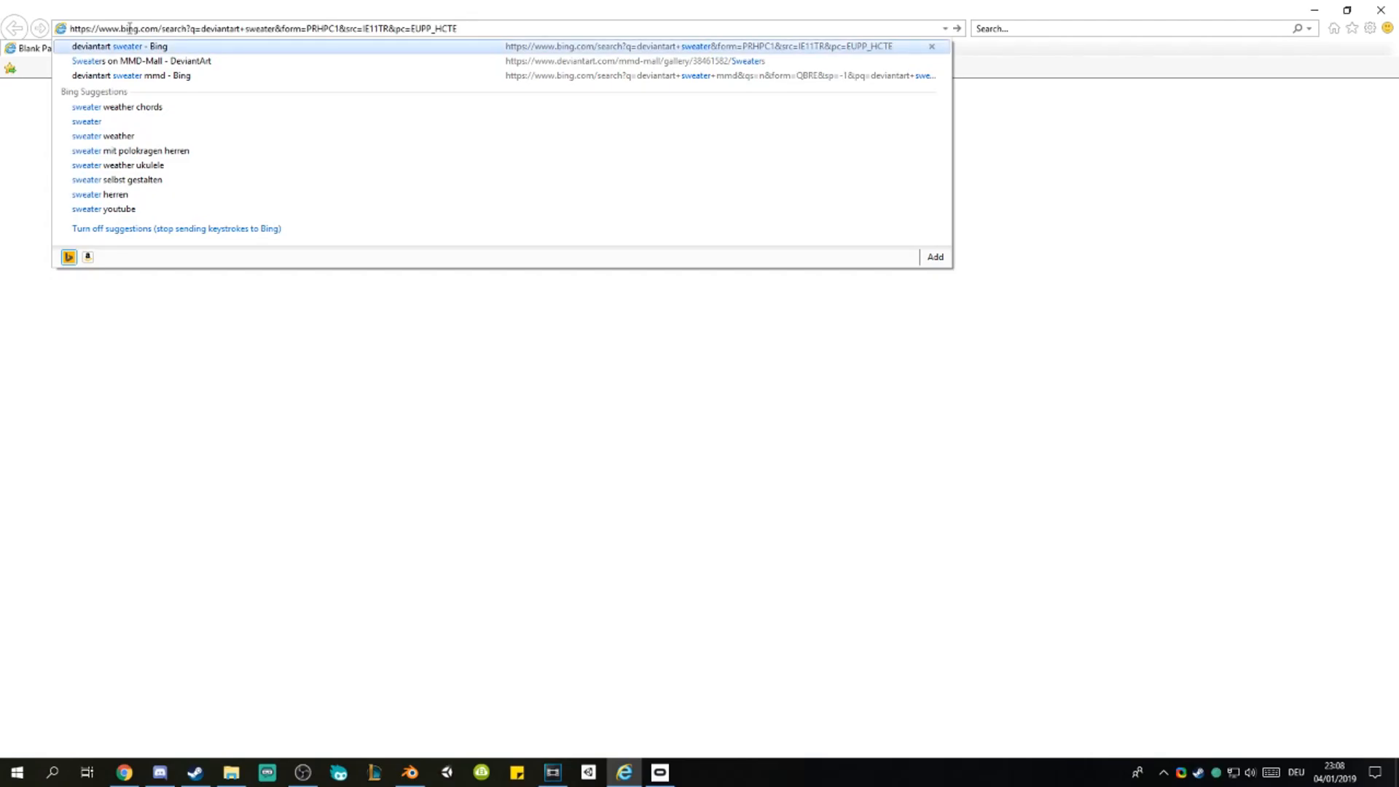
key(Down)
key(Down)
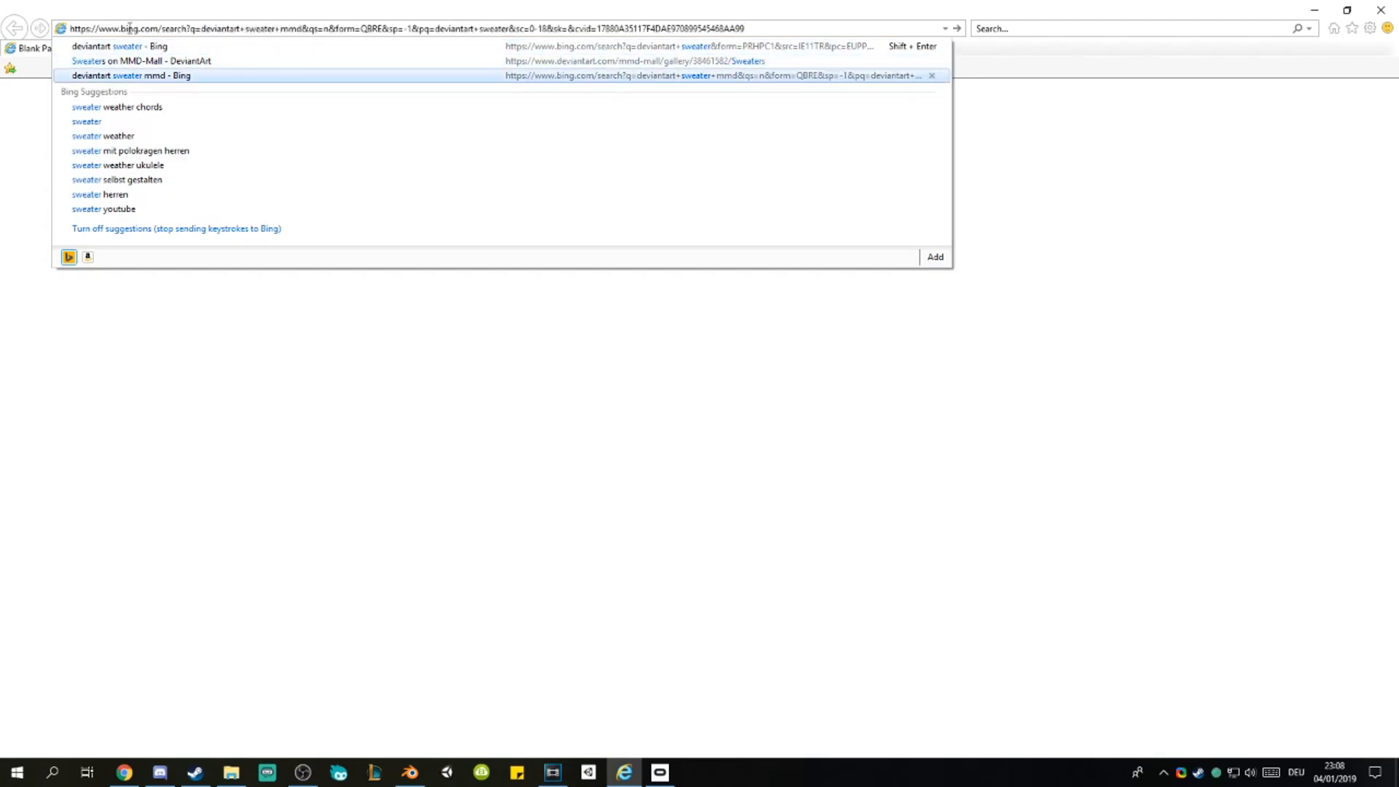
key(Return)
click(121, 215)
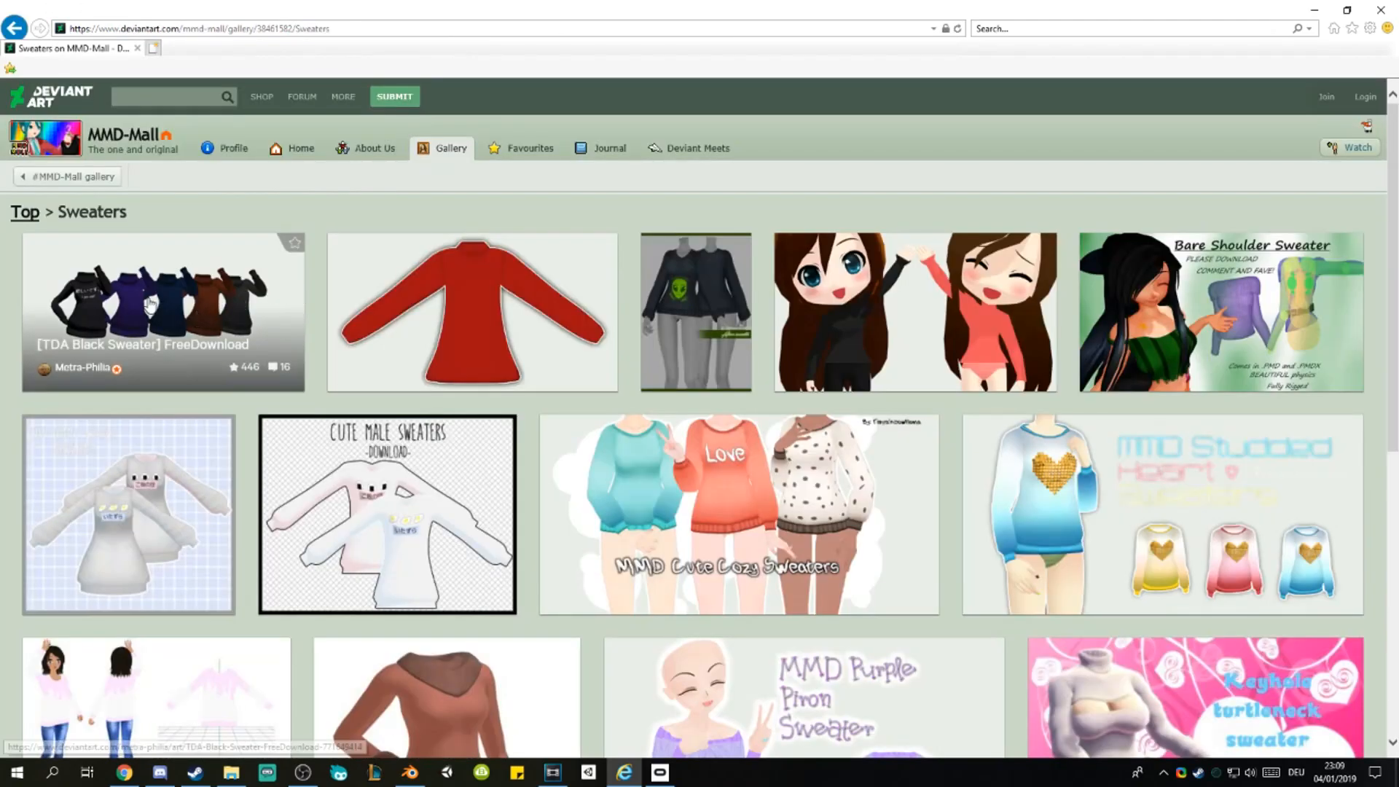
click(146, 306)
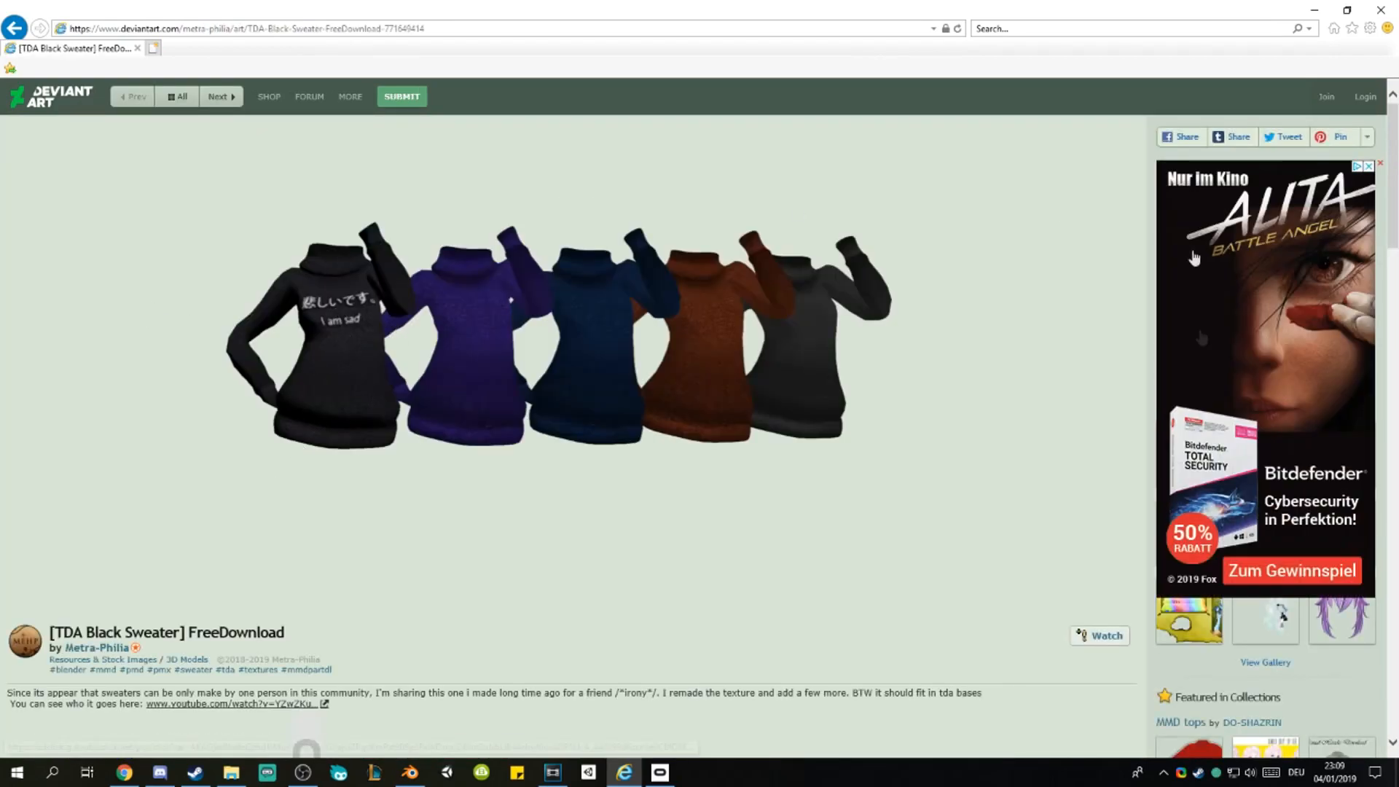
Step: Examine the black sweater's page, including its preview, description, terms of use and download link
scroll(339, 477, down, 6)
scroll(306, 478, up, 6)
scroll(947, 561, down, 6)
scroll(862, 562, up, 6)
scroll(690, 531, down, 6)
scroll(565, 516, up, 6)
scroll(877, 547, down, 4)
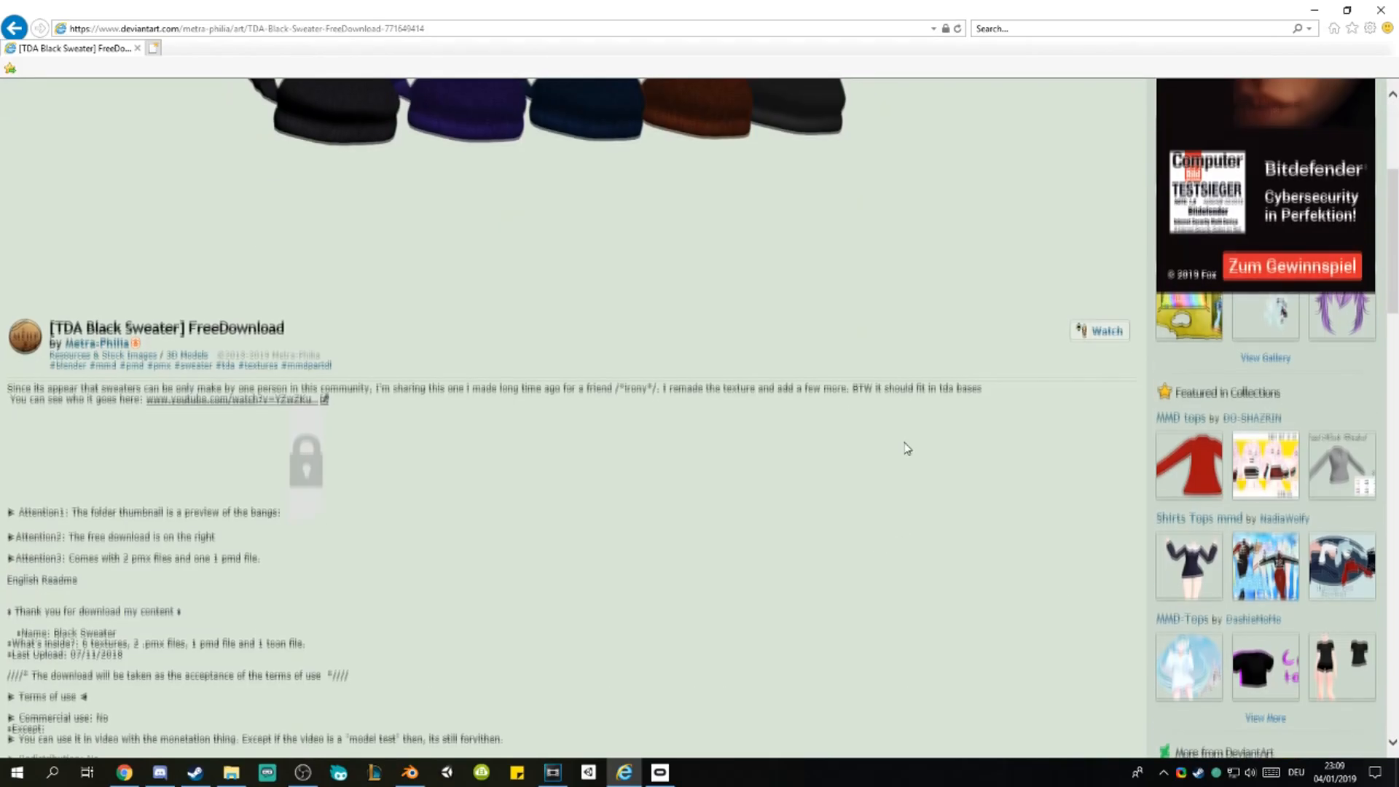
scroll(733, 446, up, 3)
scroll(338, 474, down, 4)
scroll(279, 470, up, 2)
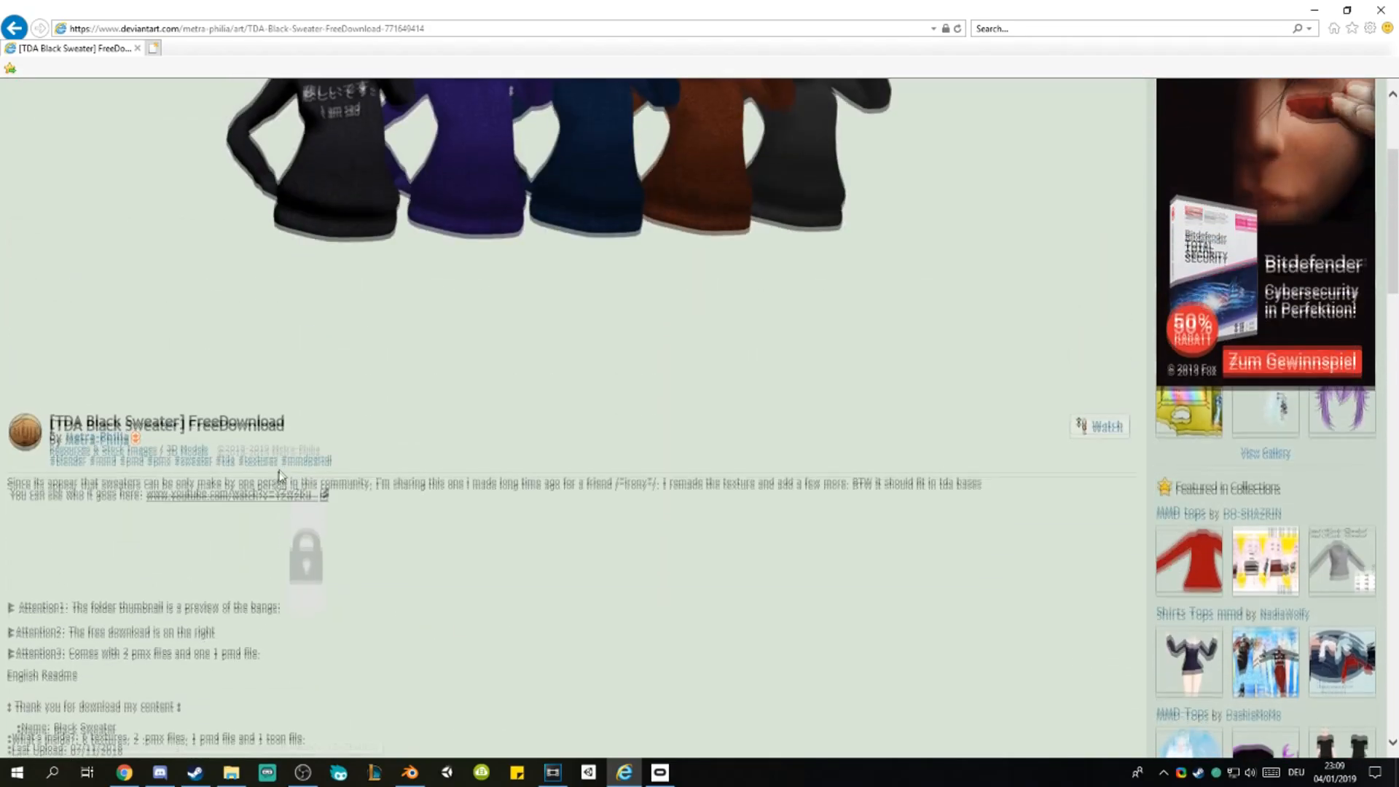
scroll(227, 476, down, 2)
scroll(166, 426, up, 4)
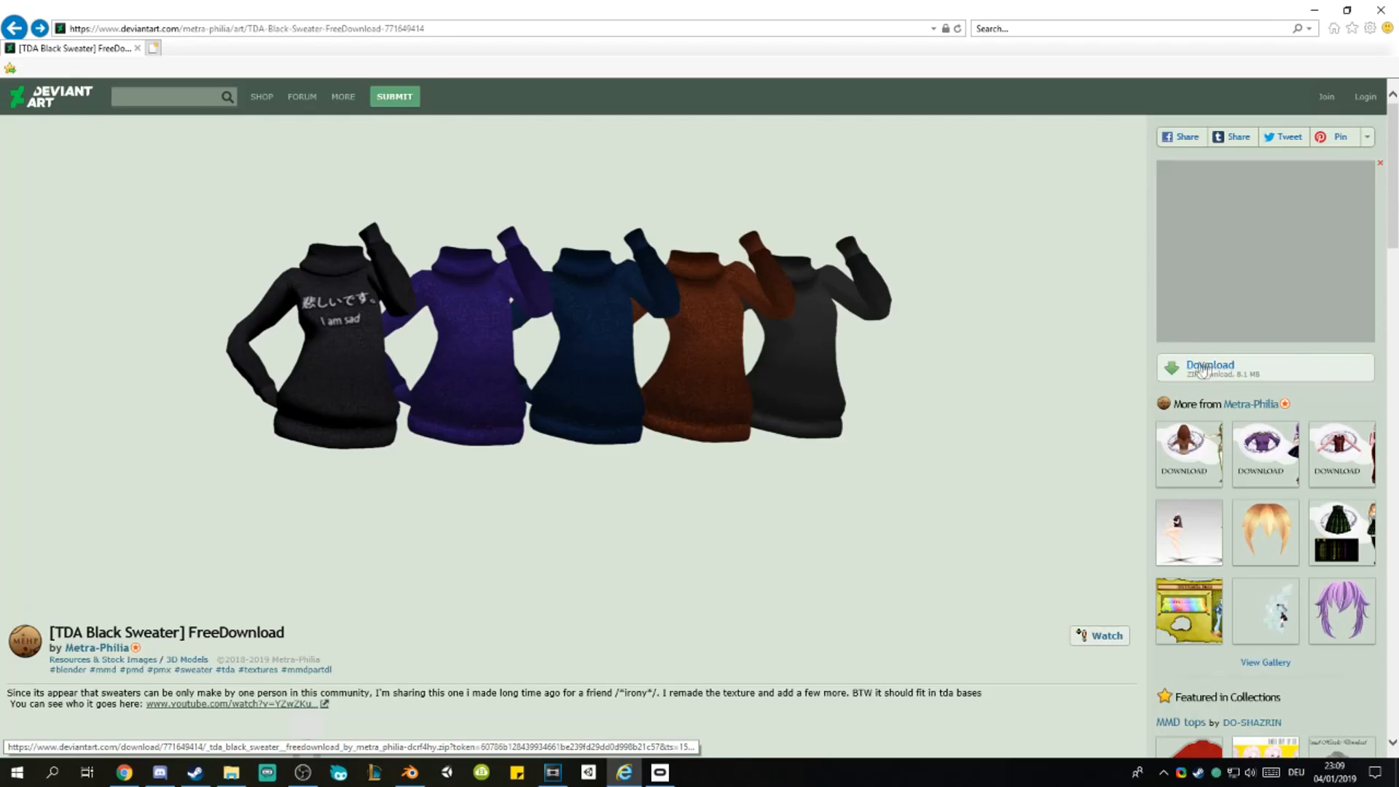
scroll(961, 499, down, 3)
scroll(915, 500, up, 3)
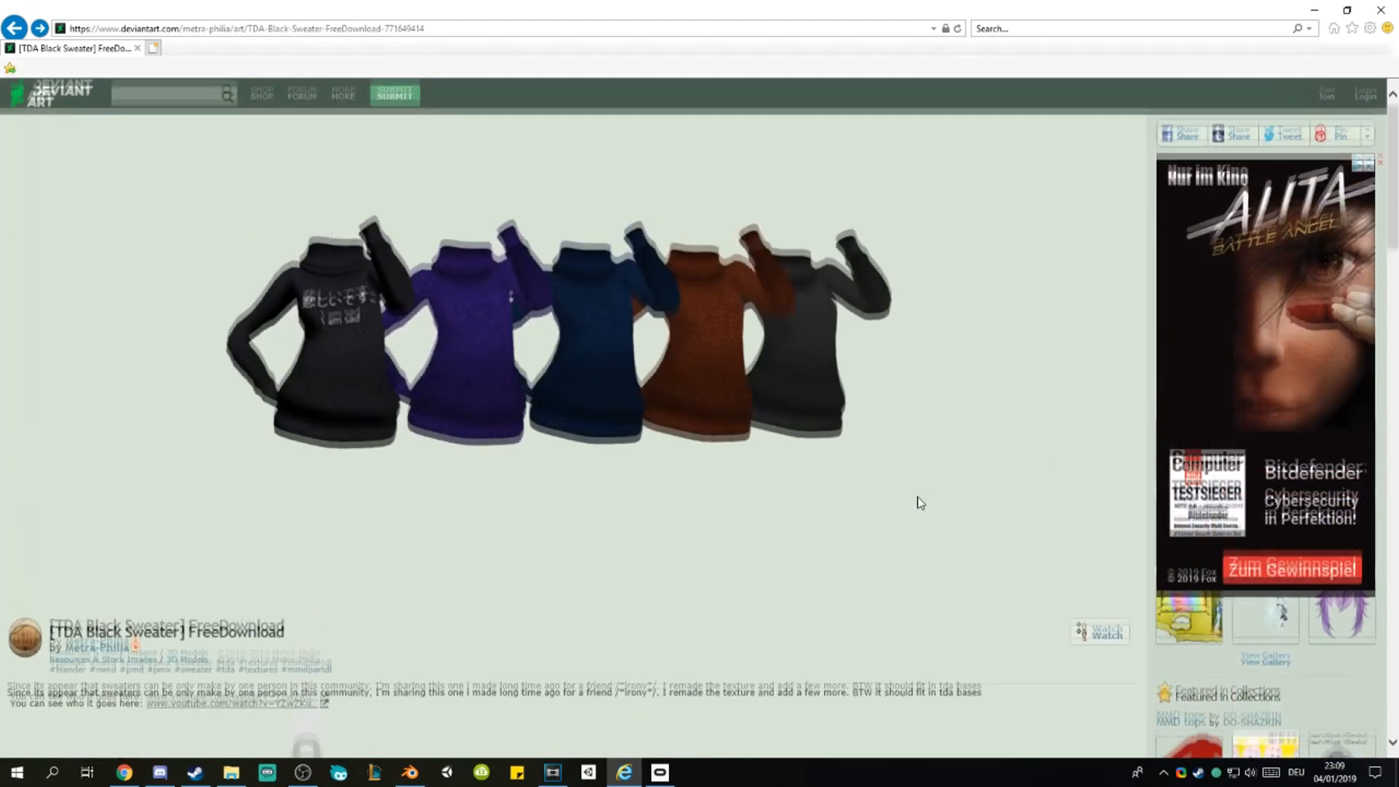
scroll(784, 438, down, 15)
scroll(503, 494, up, 12)
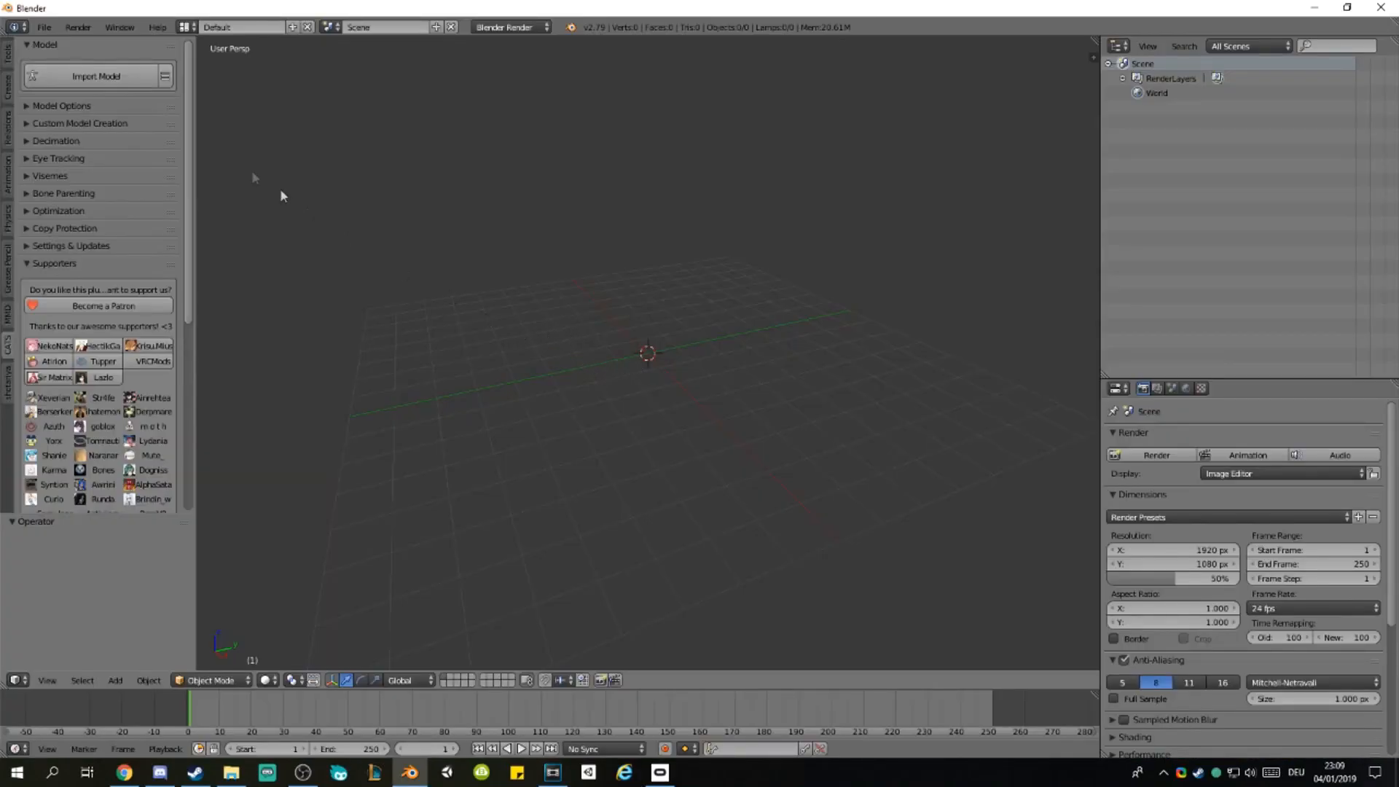
Step: Switch to Blender and import SweaterWithoutExtraBones.pmx from the MMD BLENDER/Sweater/Black Sweater folder
click(99, 76)
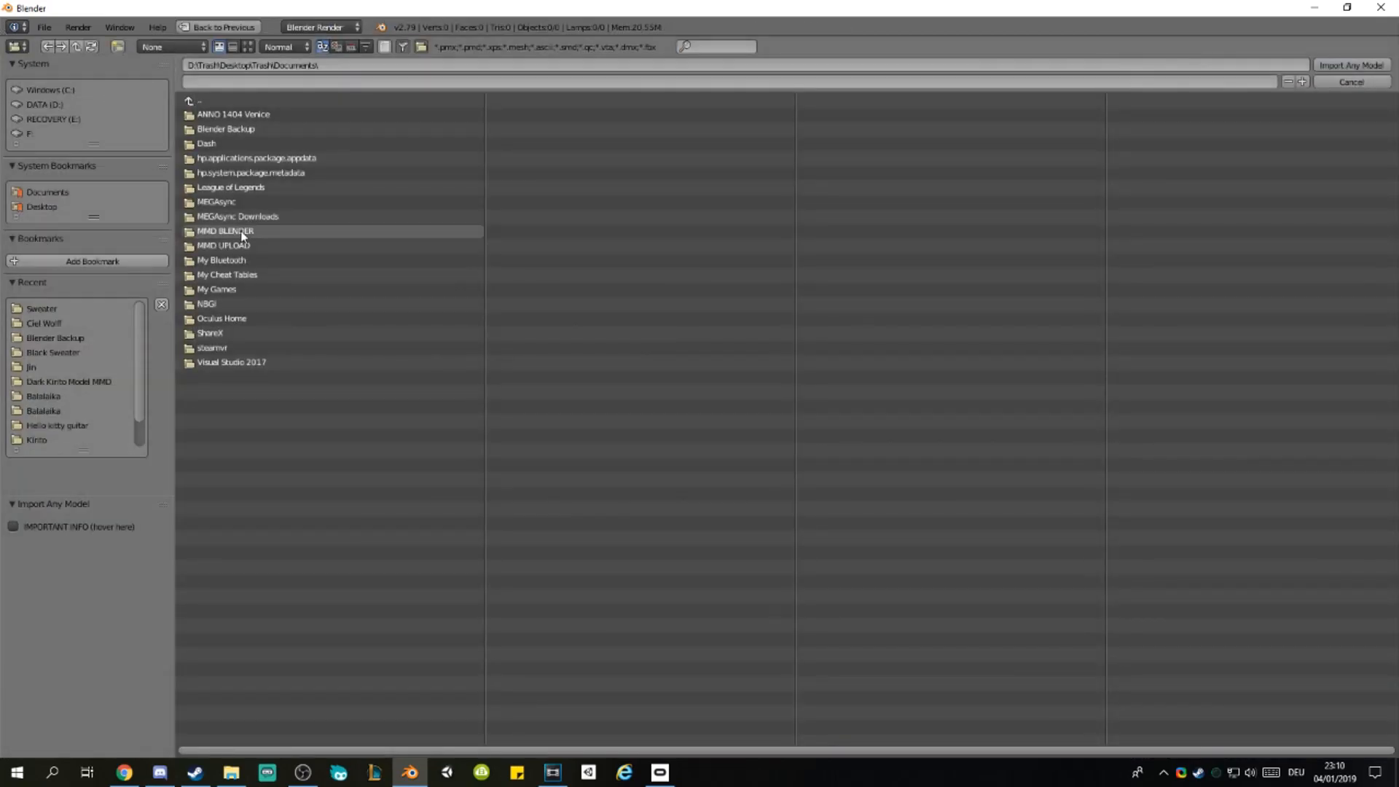
double_click(218, 234)
double_click(217, 290)
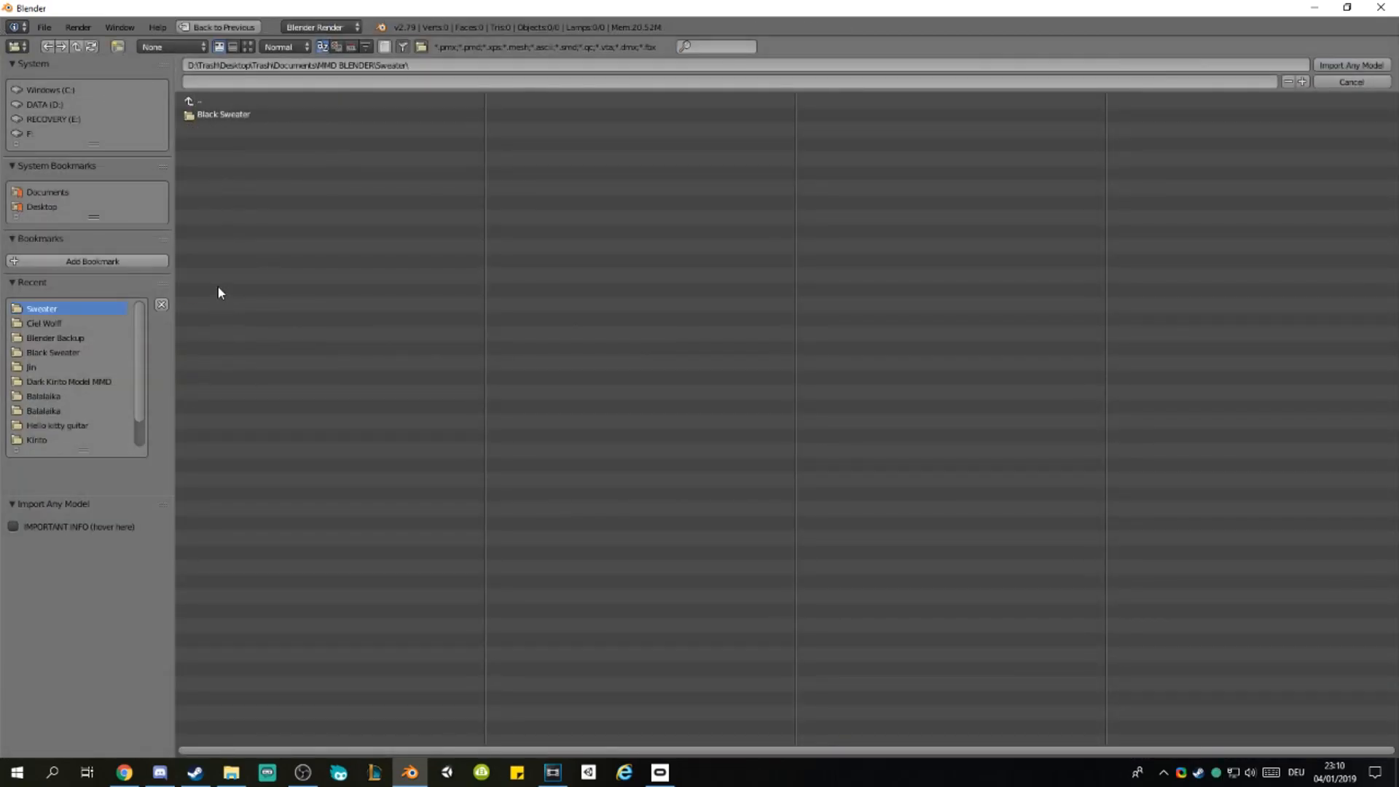
double_click(229, 116)
click(232, 173)
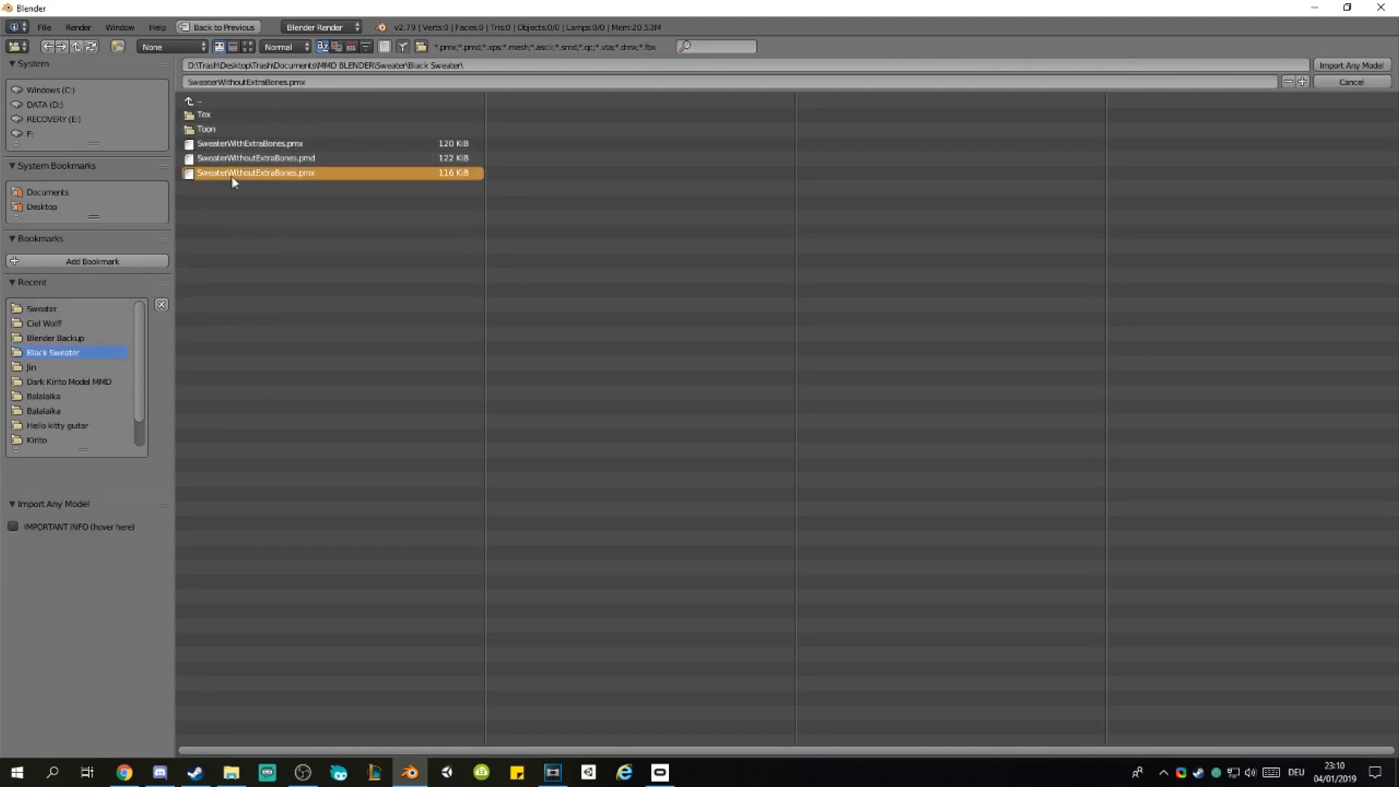
click(1352, 64)
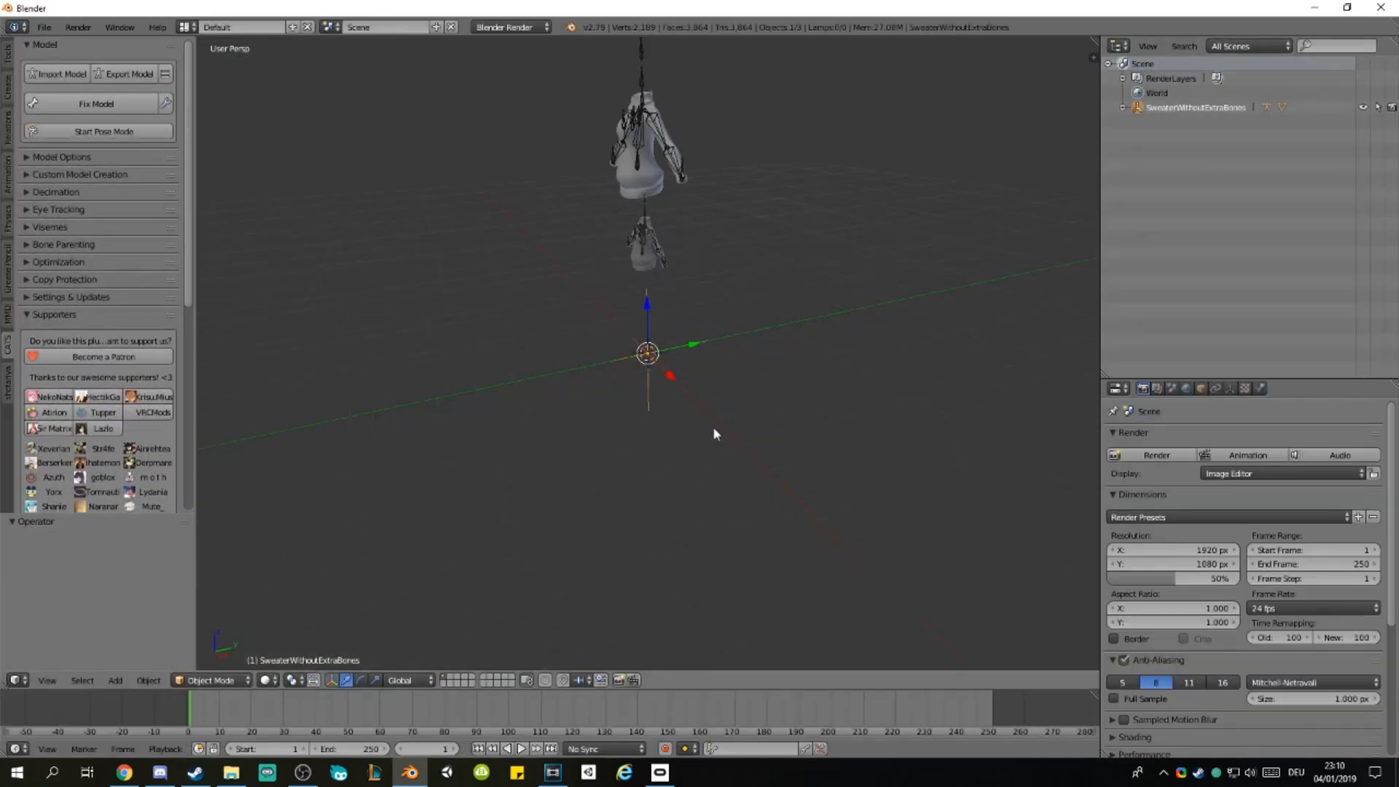
Step: Run Fix Model on the imported sweater and delete its armature, keeping only the mesh
click(113, 107)
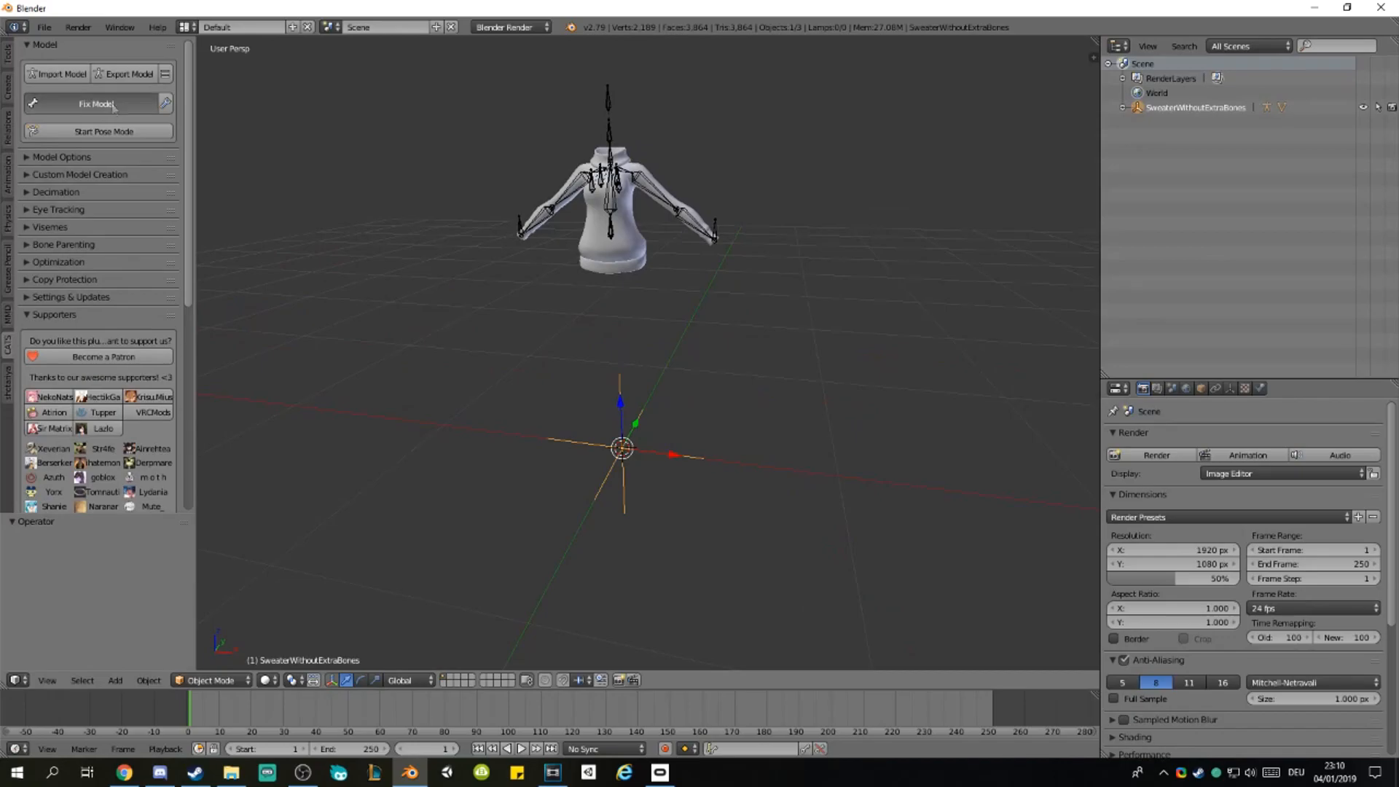
key(x)
click(674, 134)
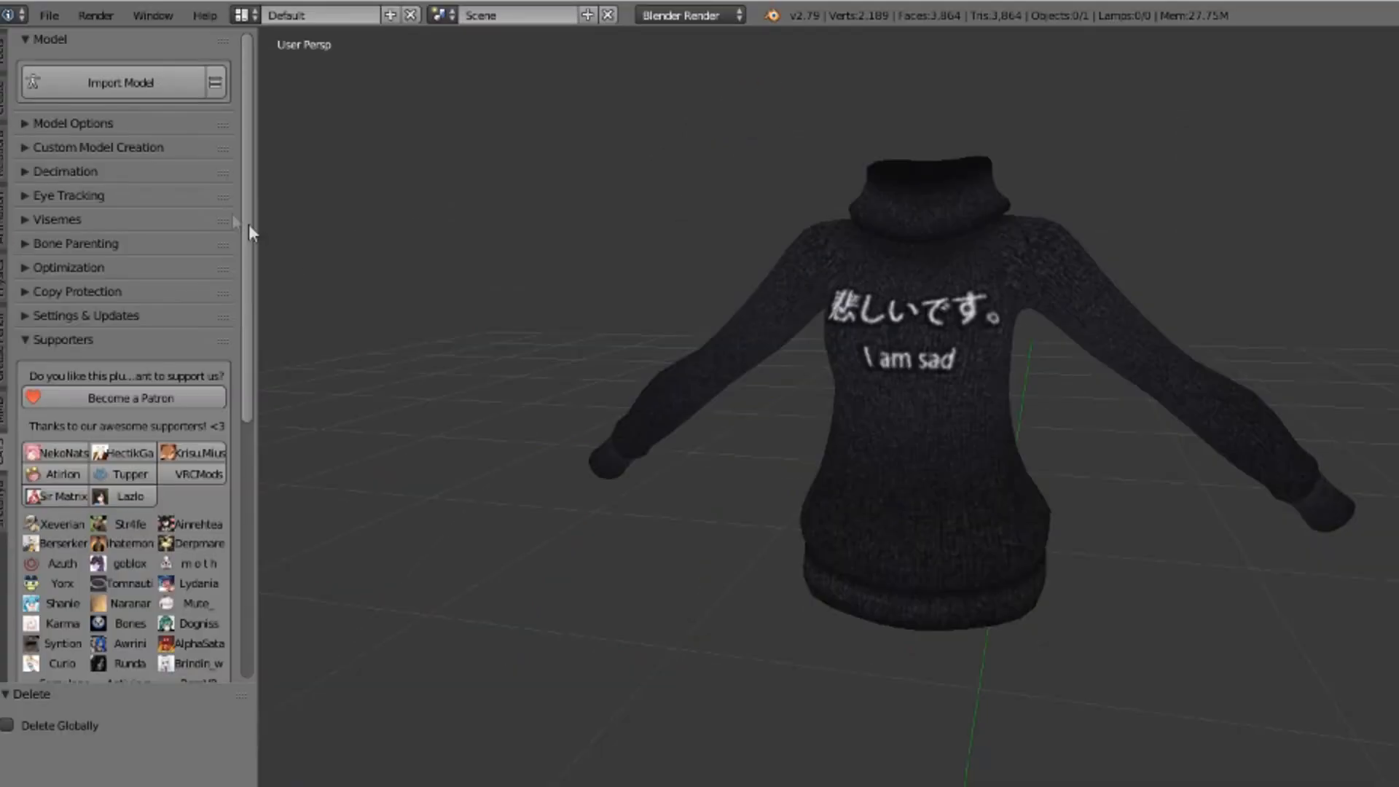
click(49, 15)
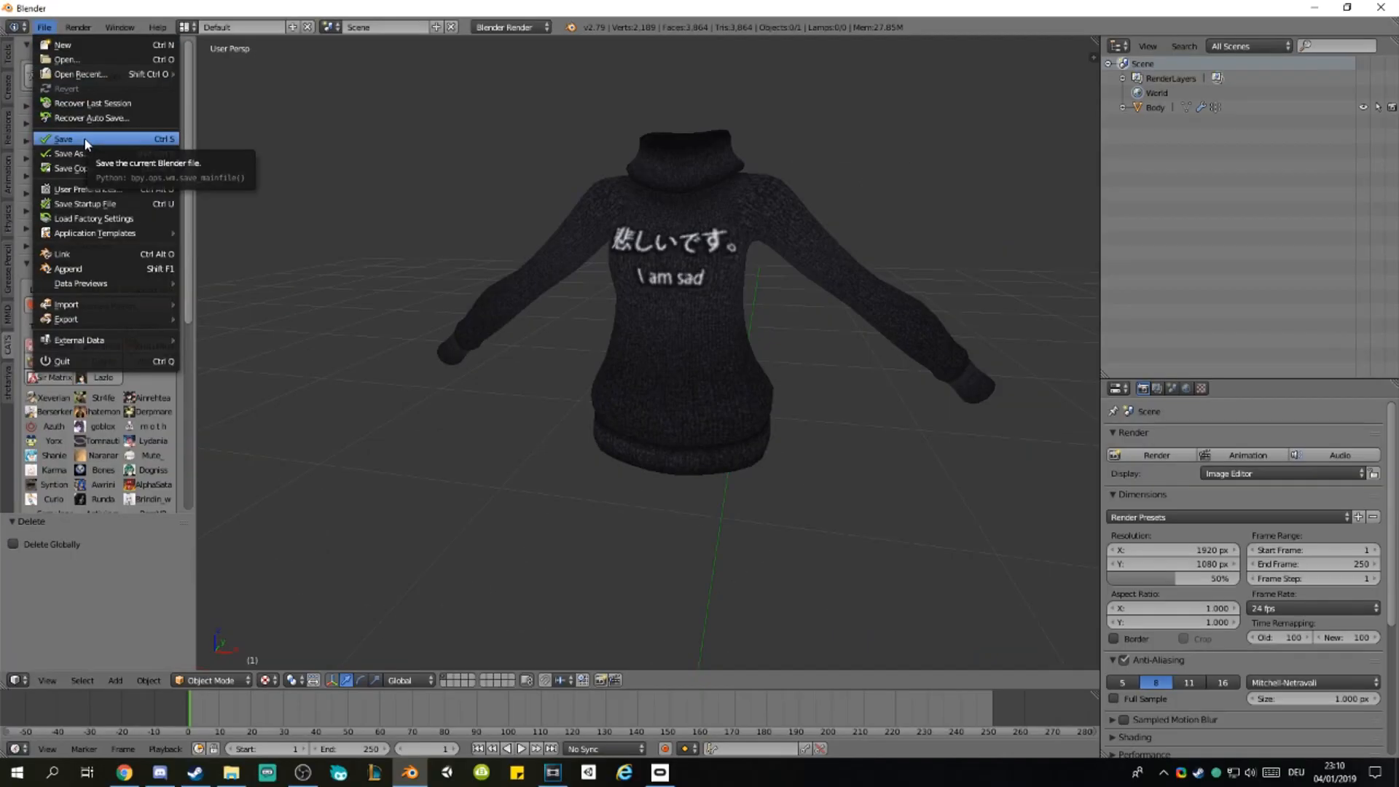
click(86, 140)
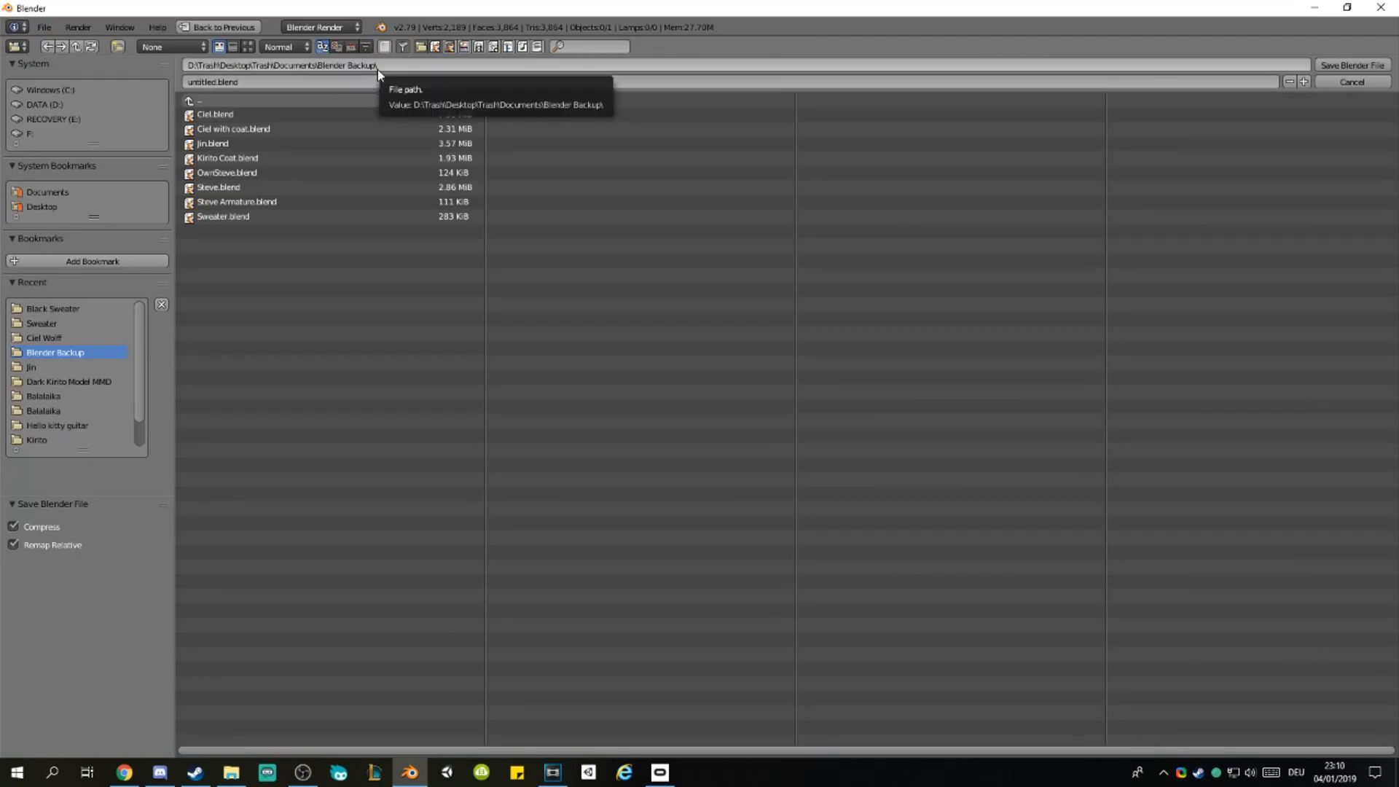
click(211, 83)
text(Sweater)
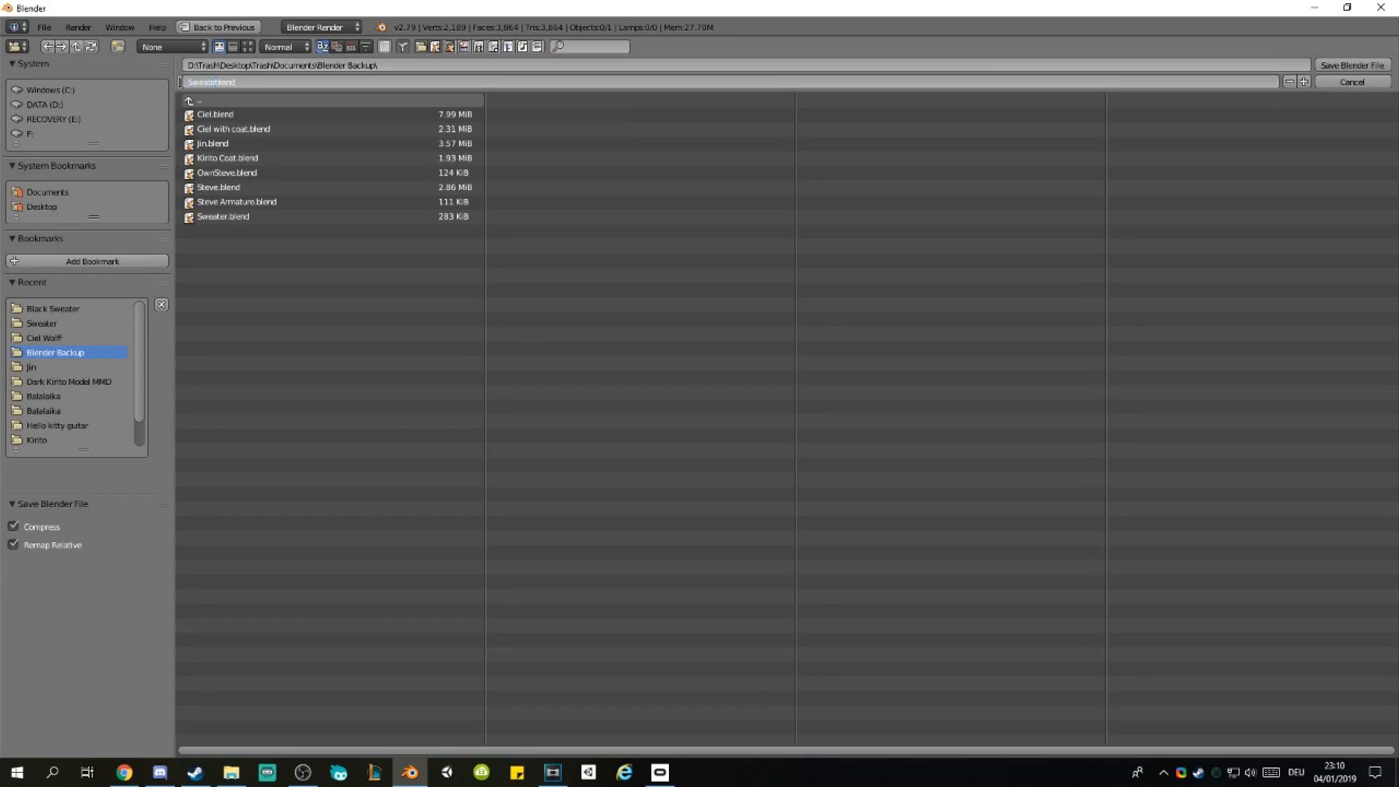
click(235, 219)
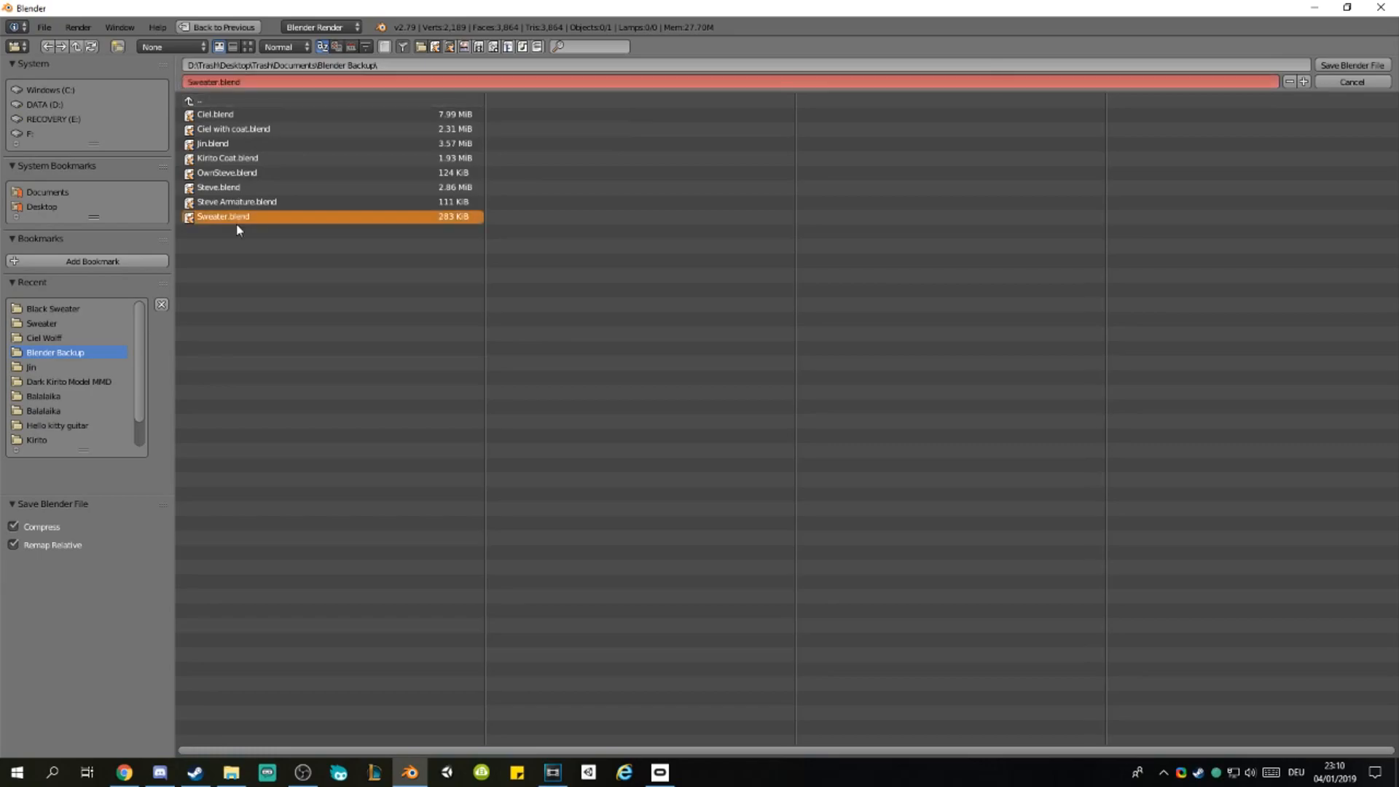
click(1343, 83)
scroll(384, 293, down, 3)
scroll(487, 275, up, 2)
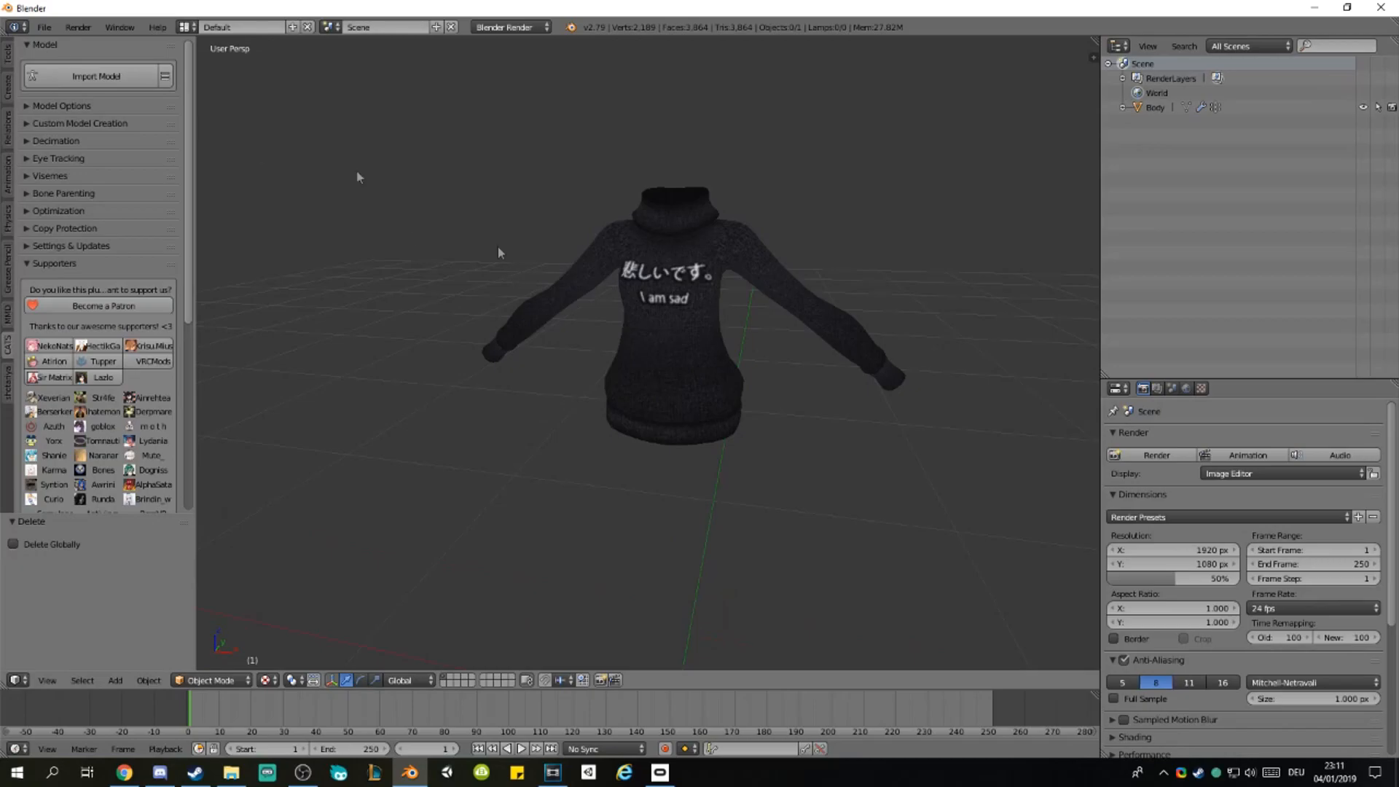
Step: Start a new Blender file from the start-up scene
click(42, 28)
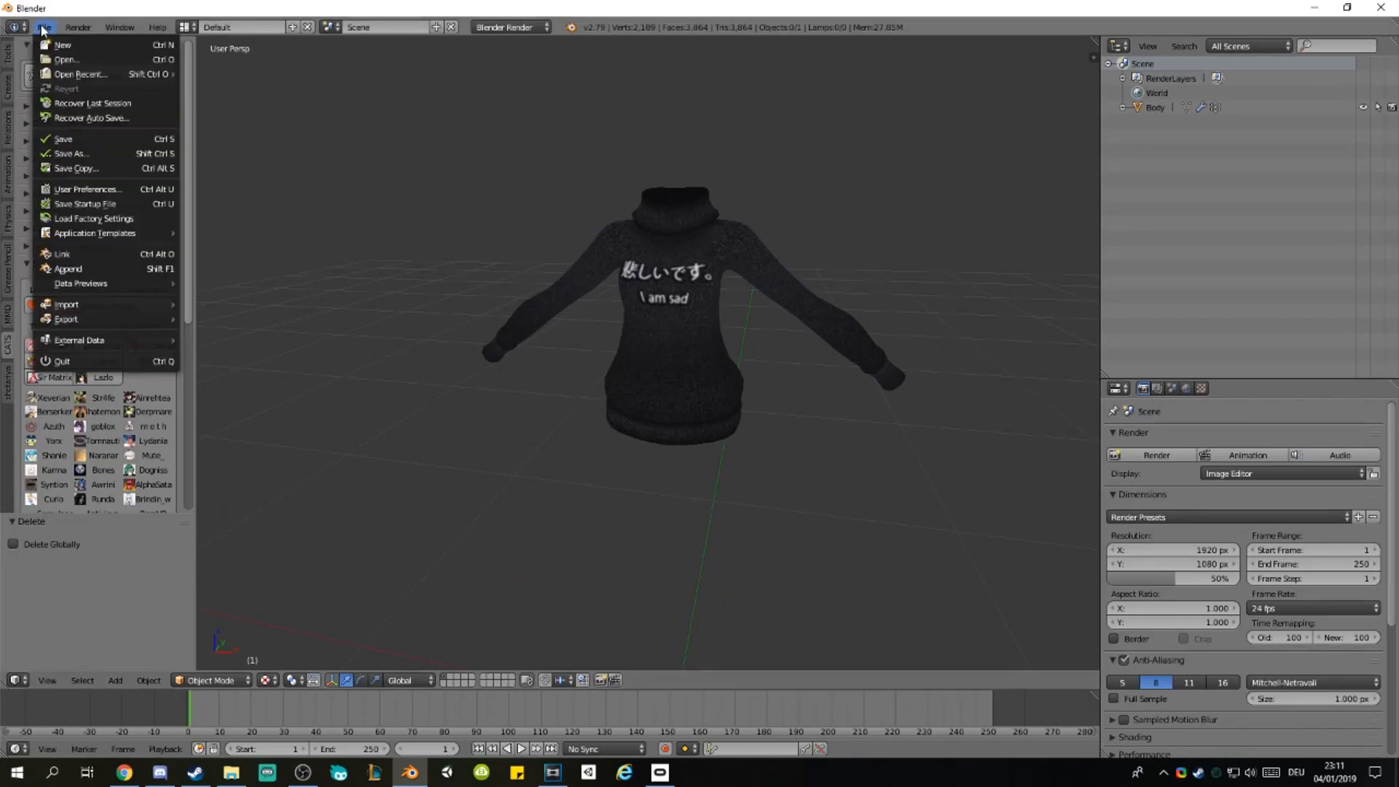
click(63, 45)
click(89, 64)
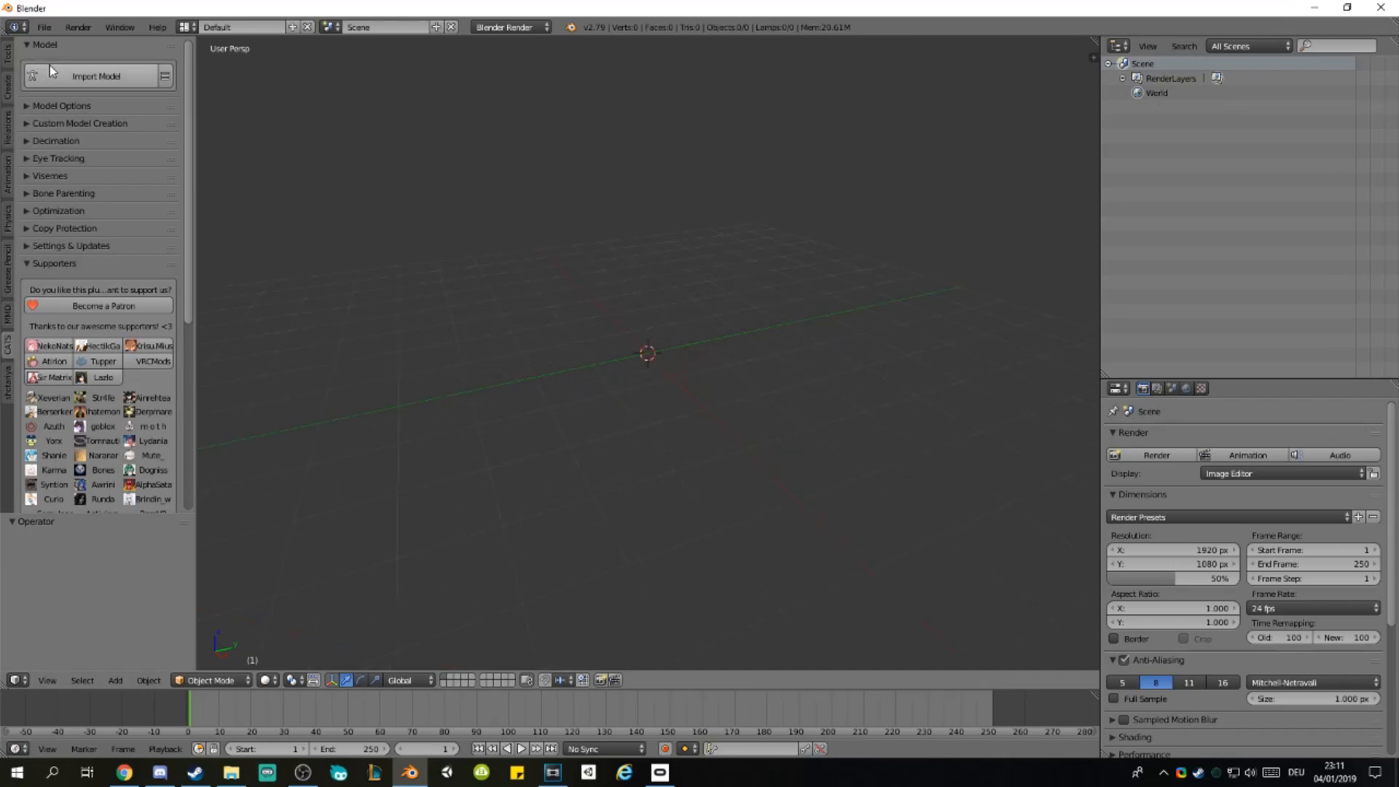
Step: Import the character model Ciel.fbx from the MMD BLENDER/Ciel Wolff folder
click(96, 81)
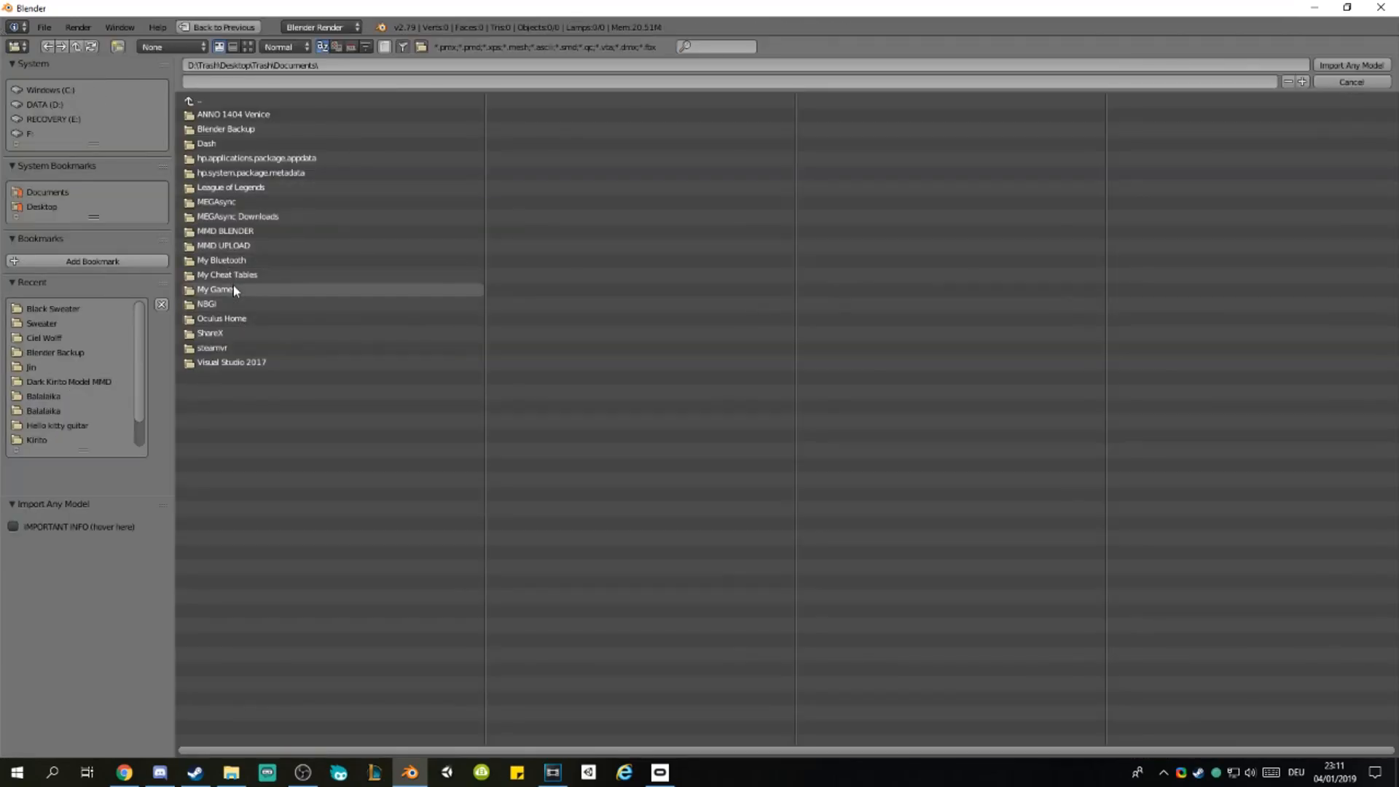
click(226, 230)
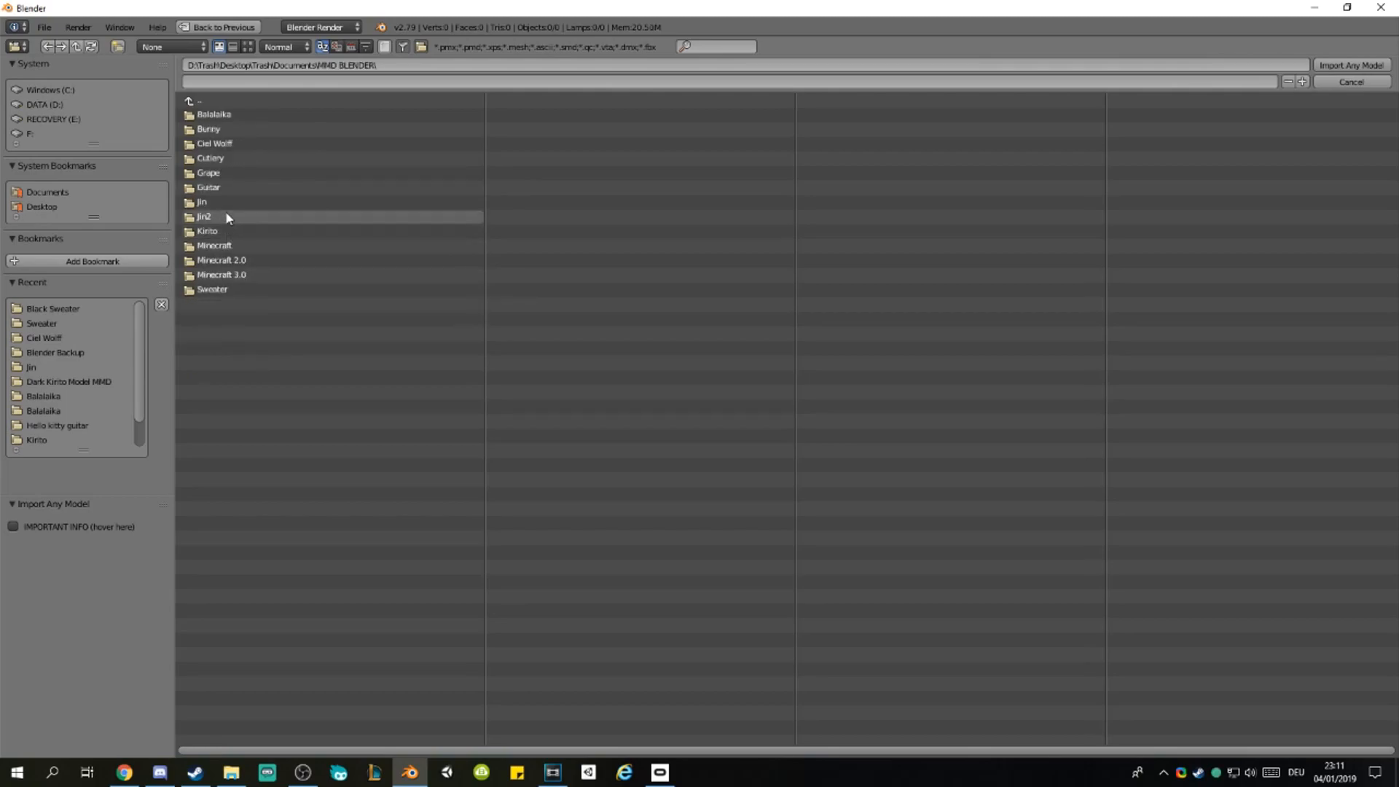
click(221, 141)
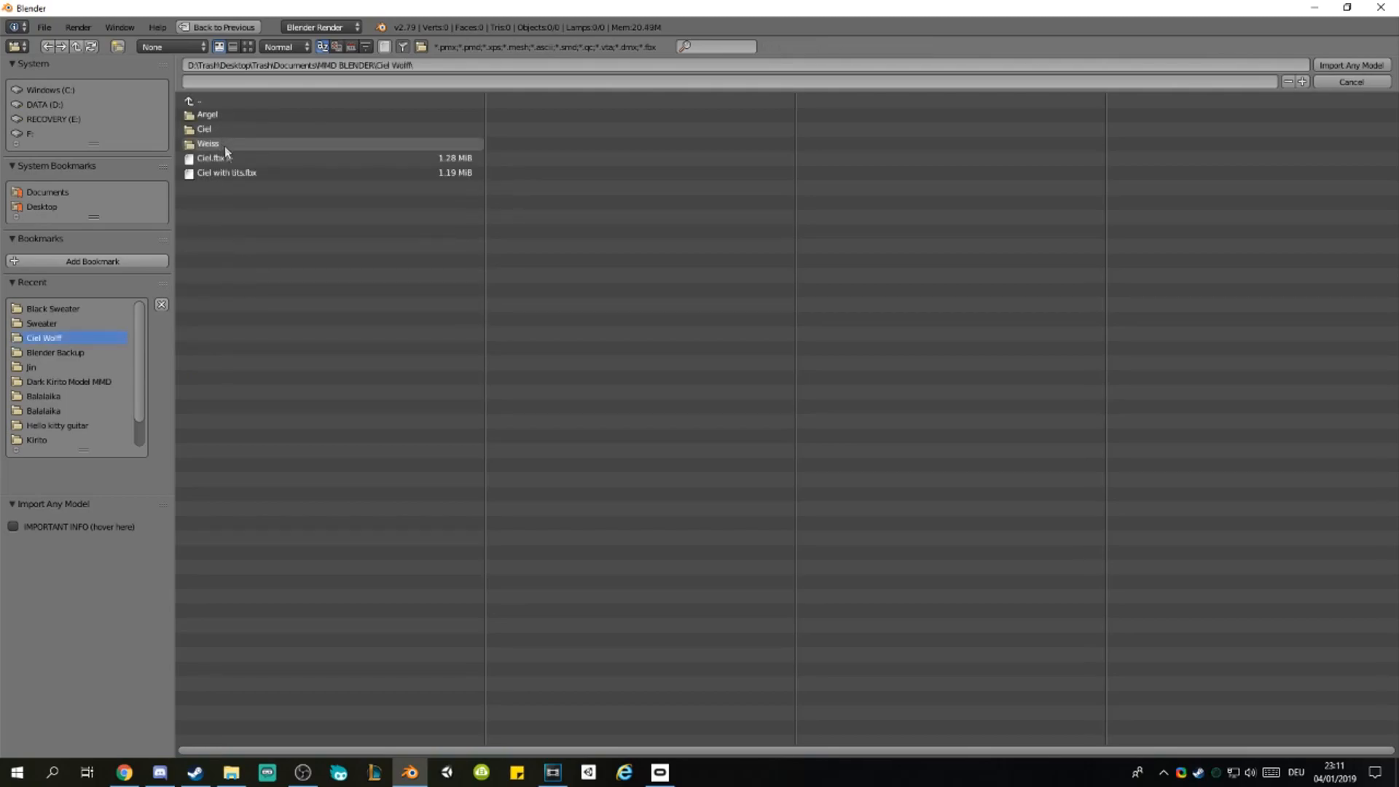
click(241, 158)
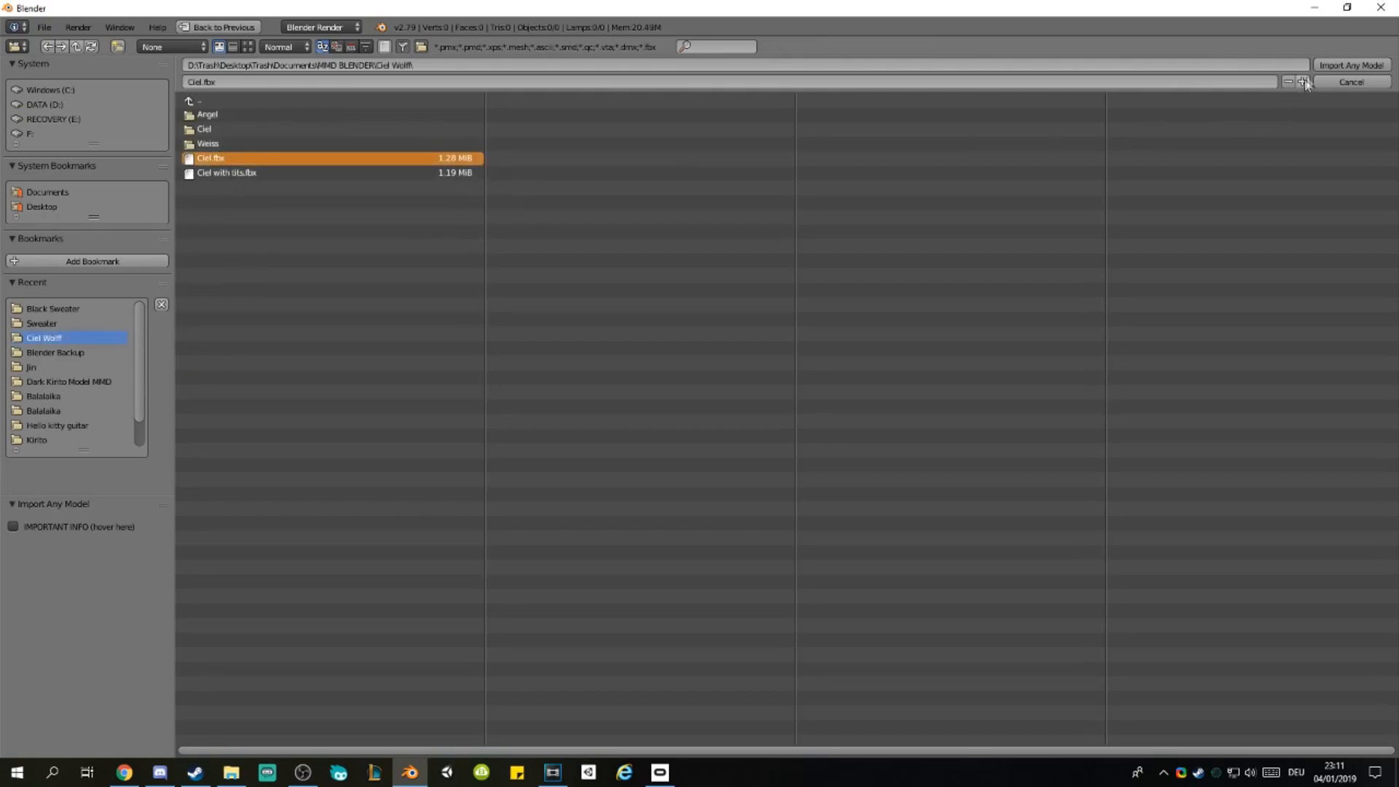
key(Return)
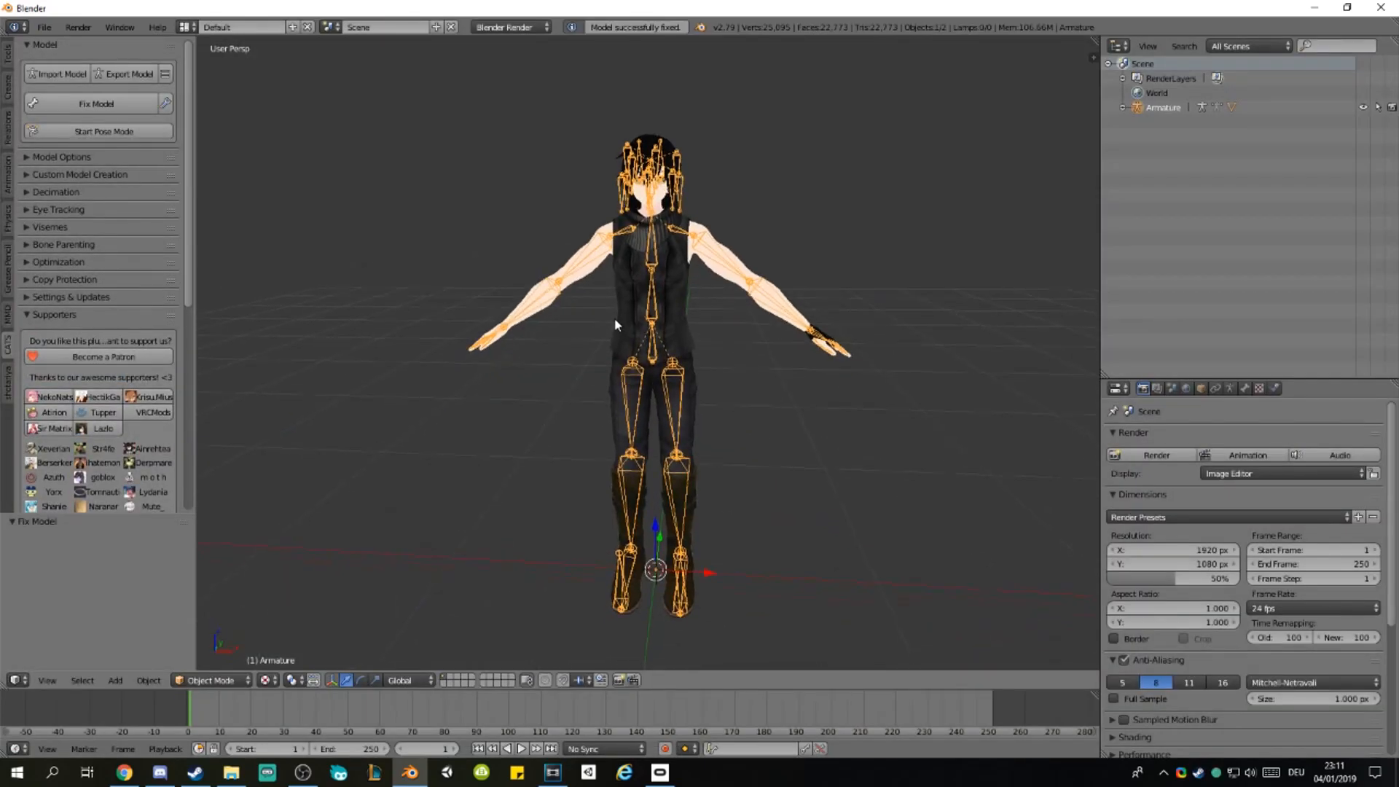
Step: Append the Sweater object from Sweater.blend in the Blender Backup folder to the character scene
click(44, 27)
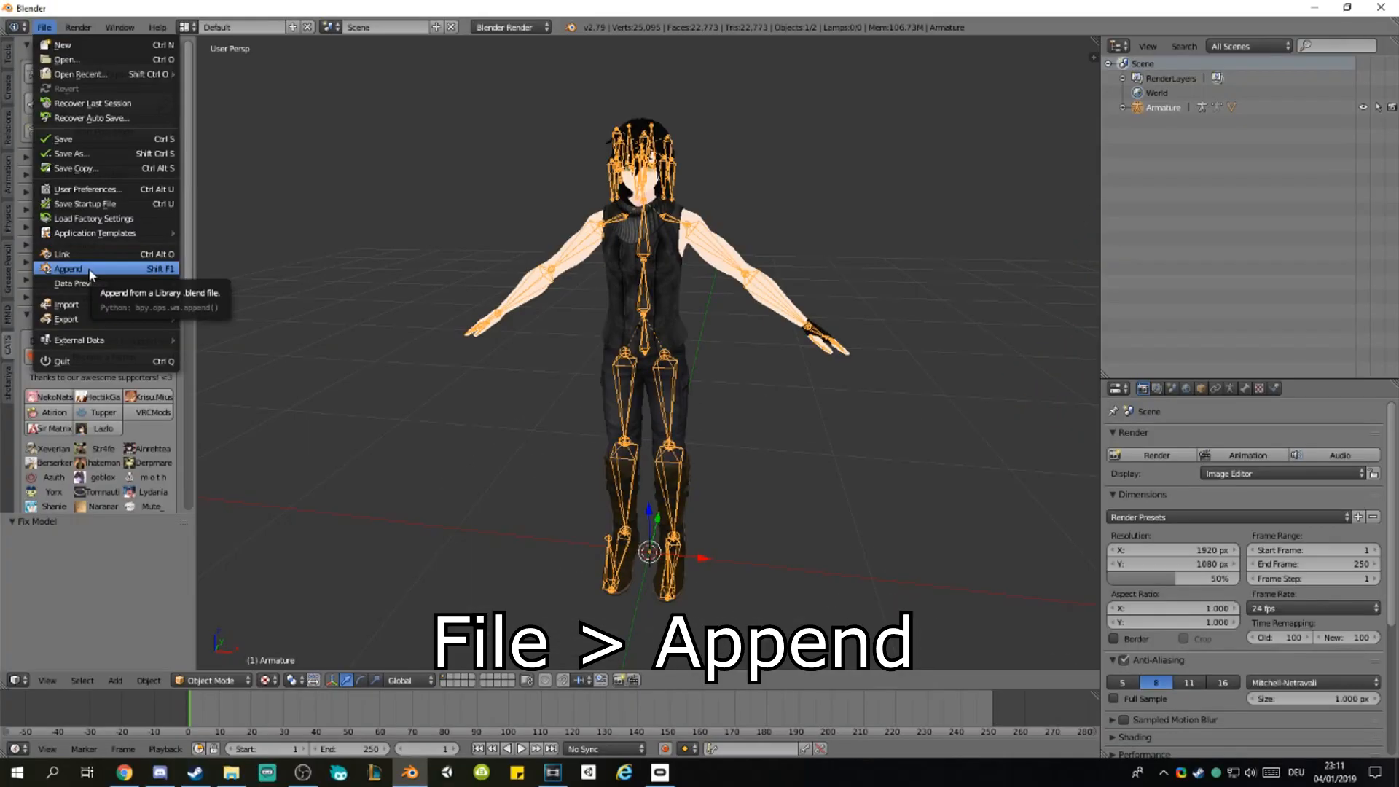
click(161, 271)
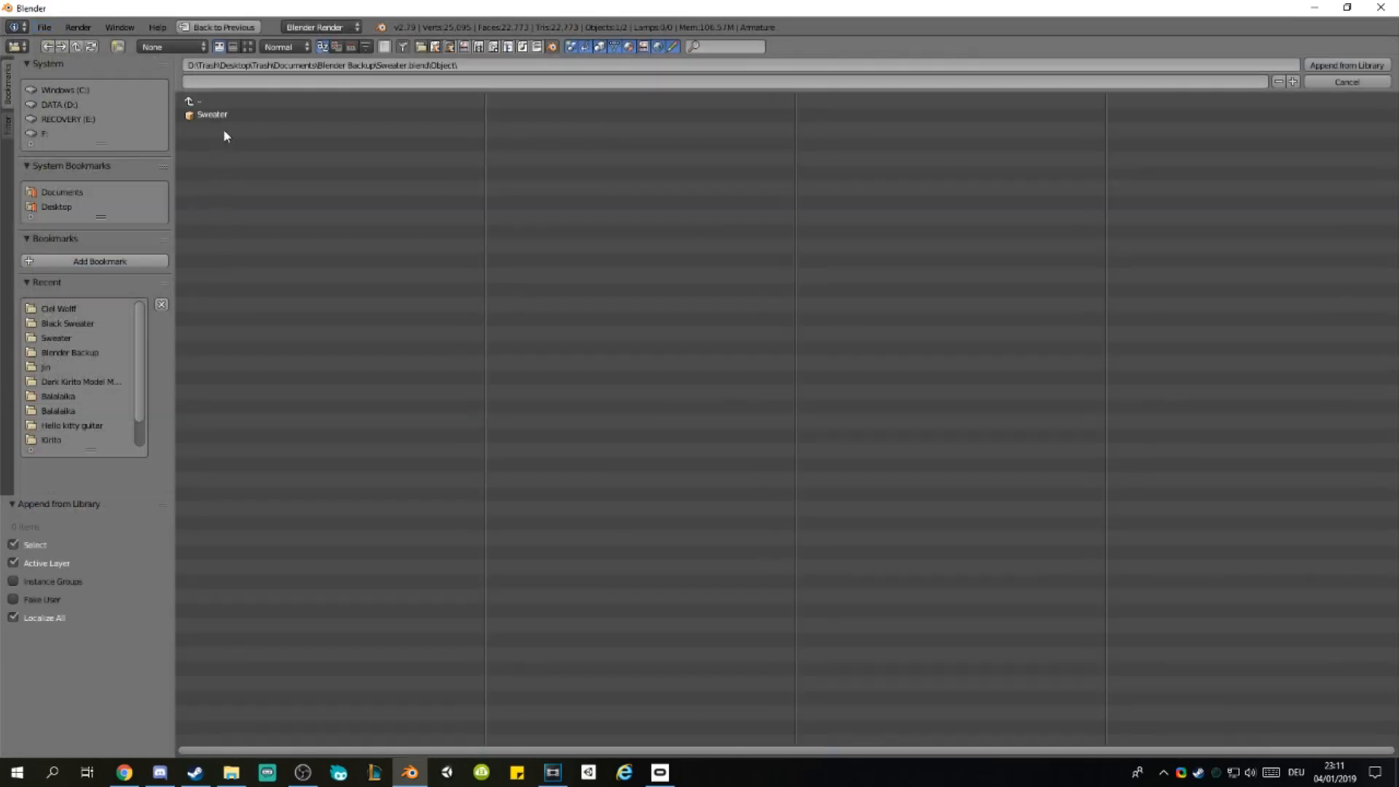
click(203, 97)
click(207, 99)
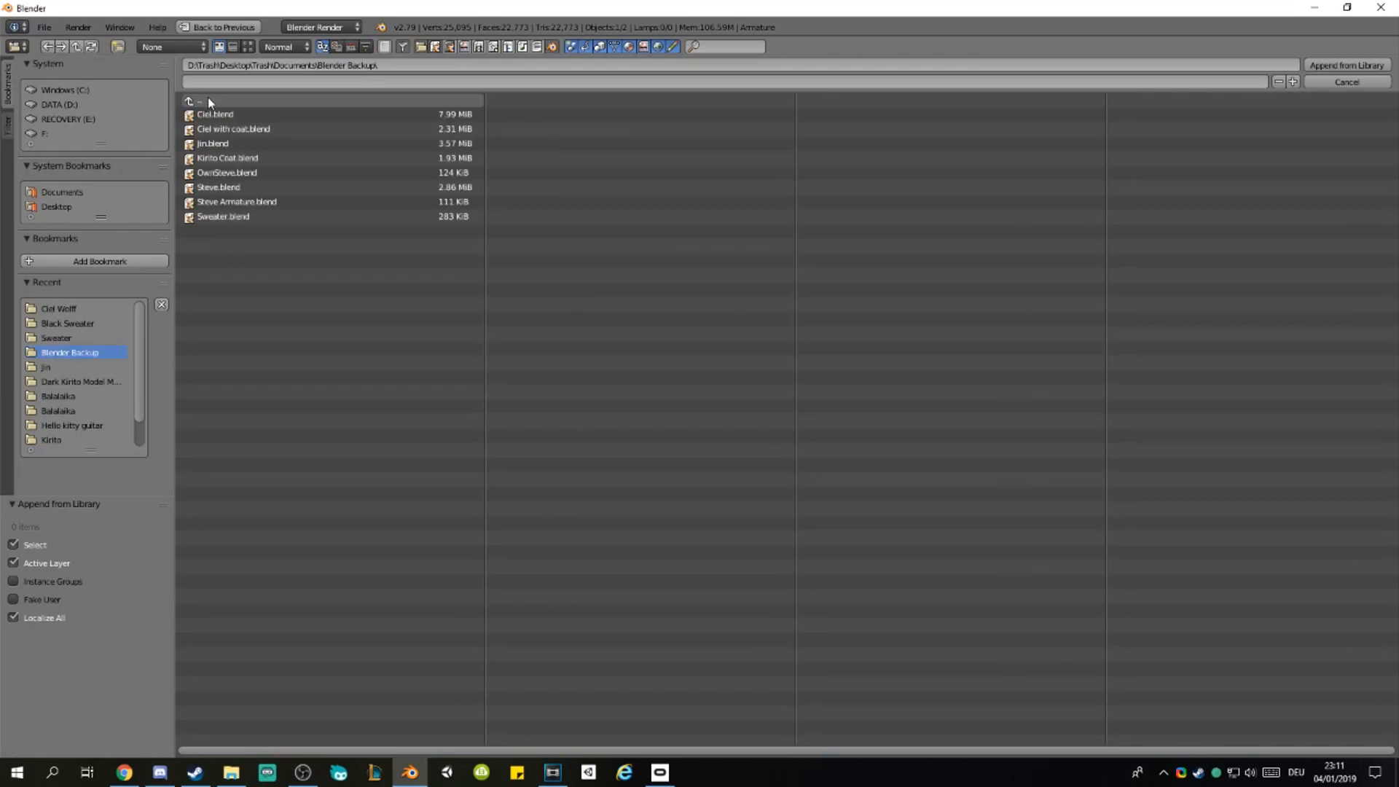
click(208, 99)
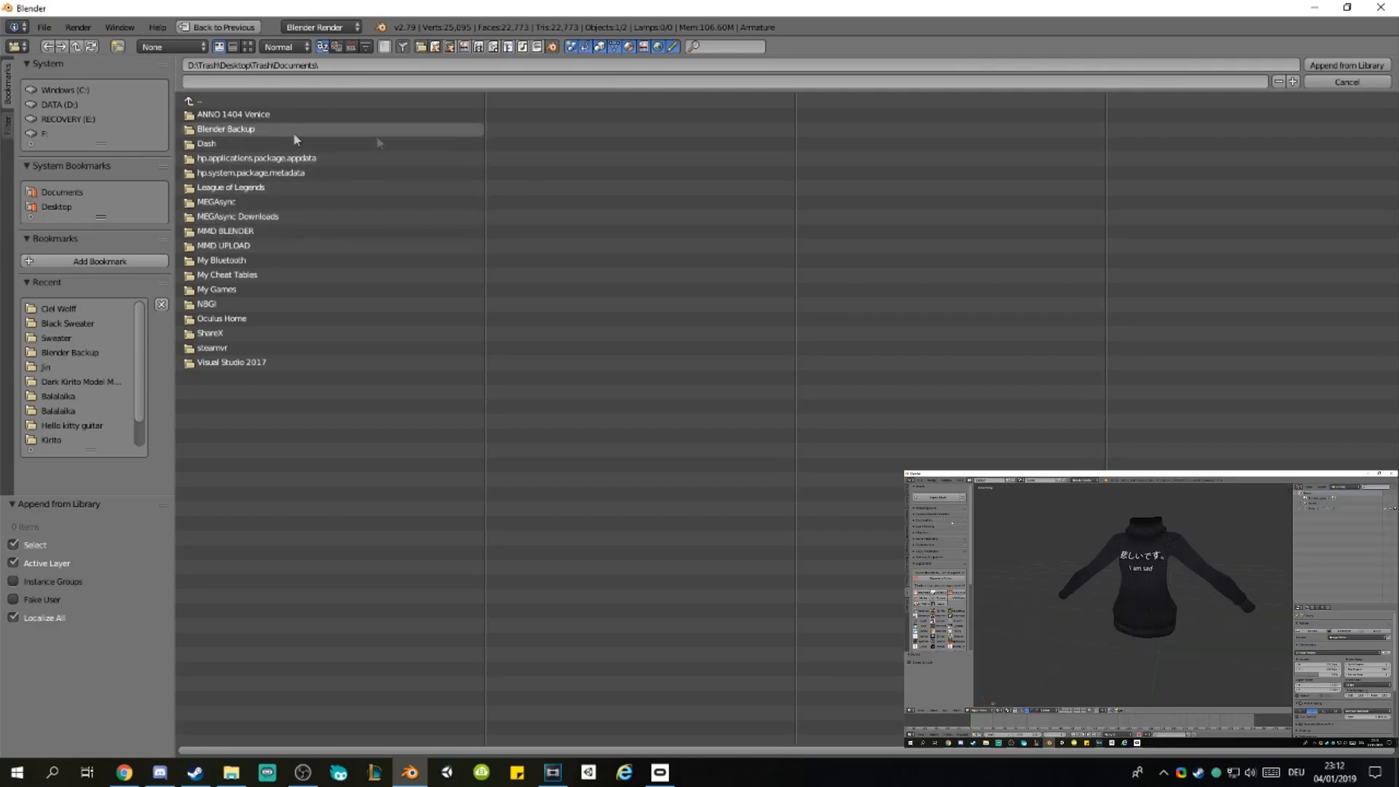
click(44, 27)
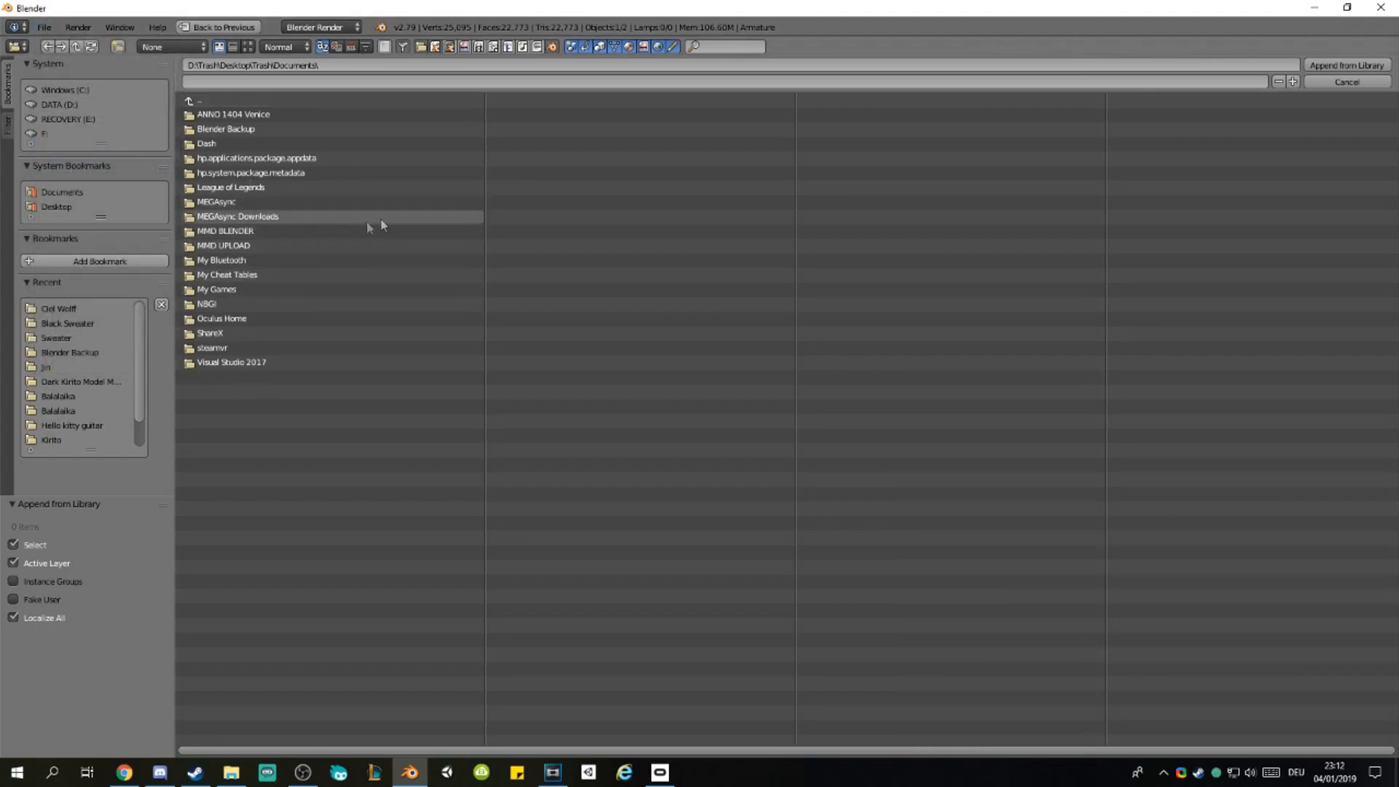
click(227, 130)
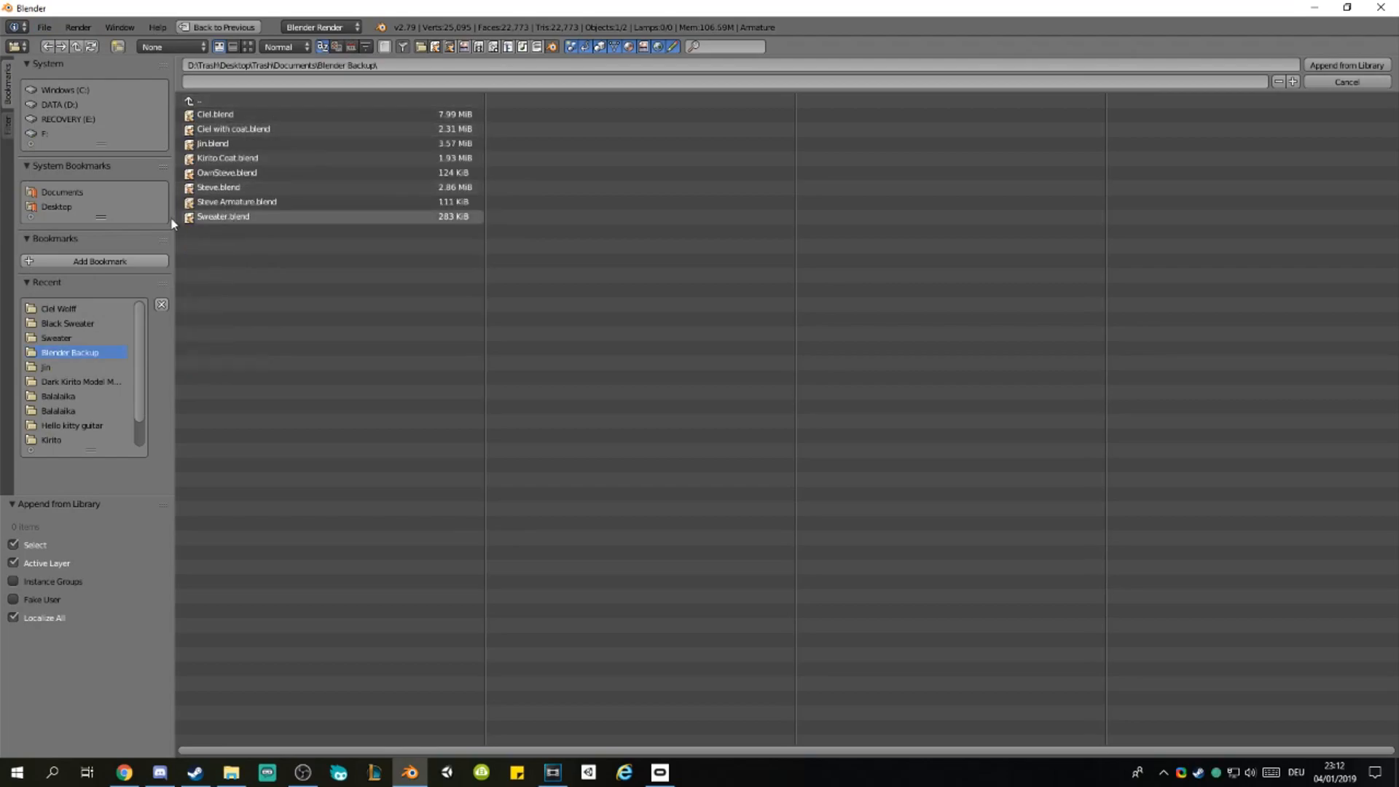
double_click(225, 217)
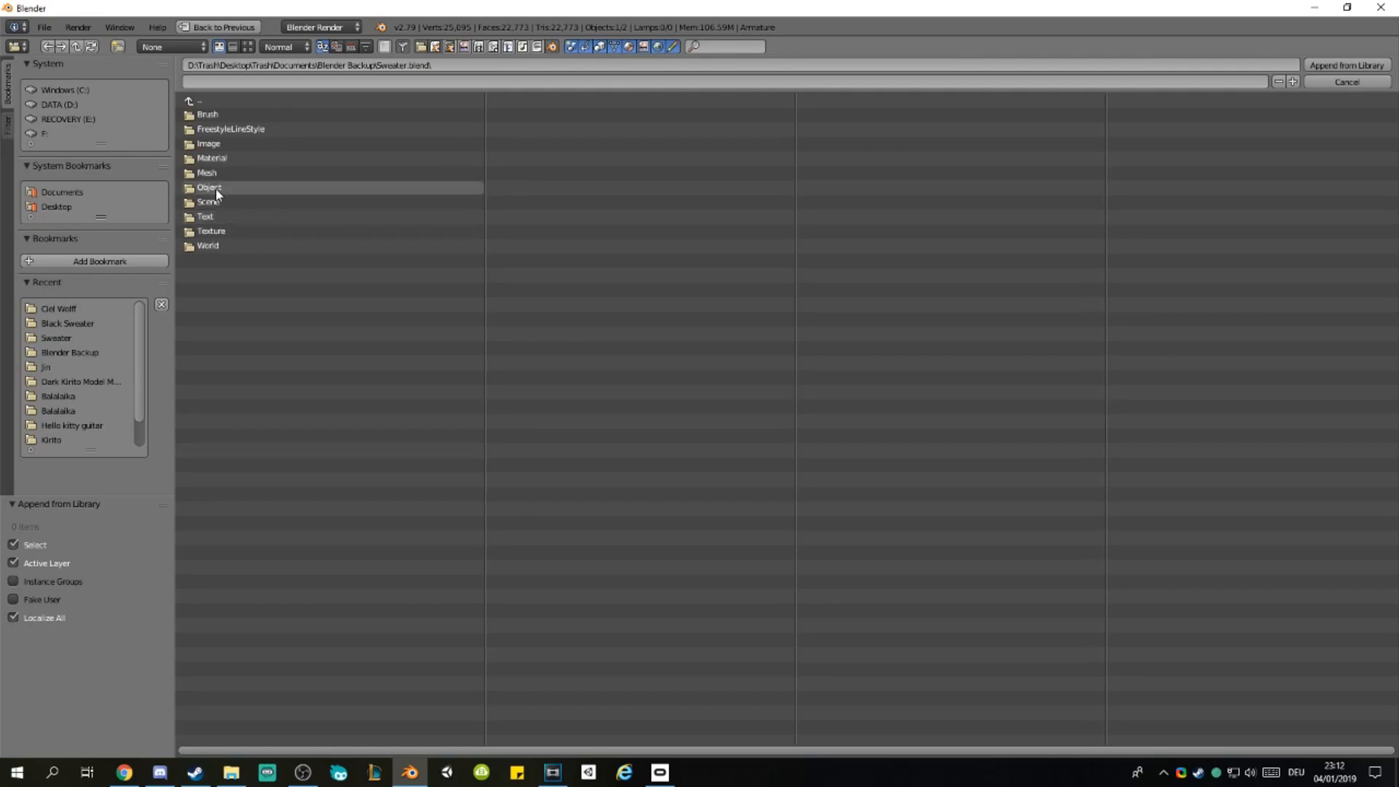
click(211, 188)
click(214, 115)
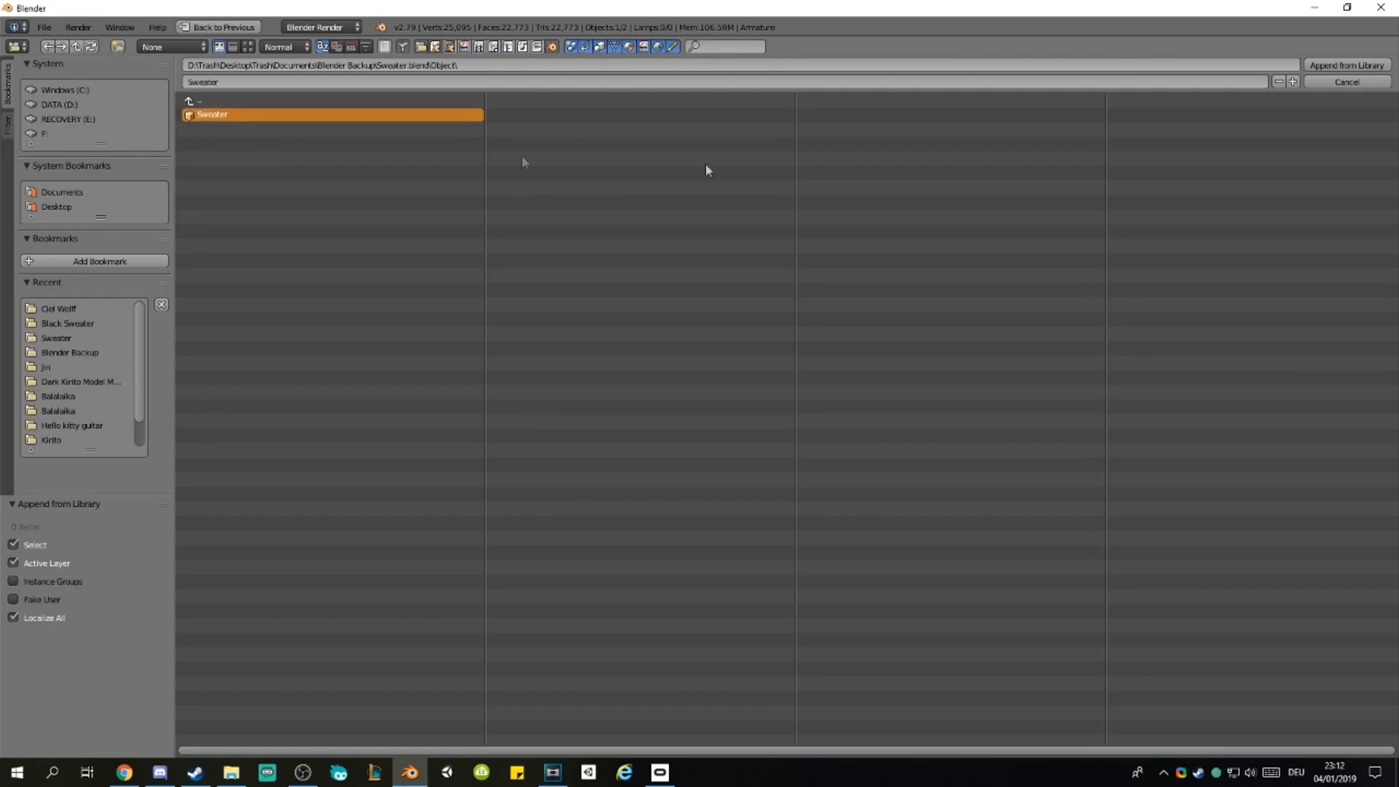
click(1345, 64)
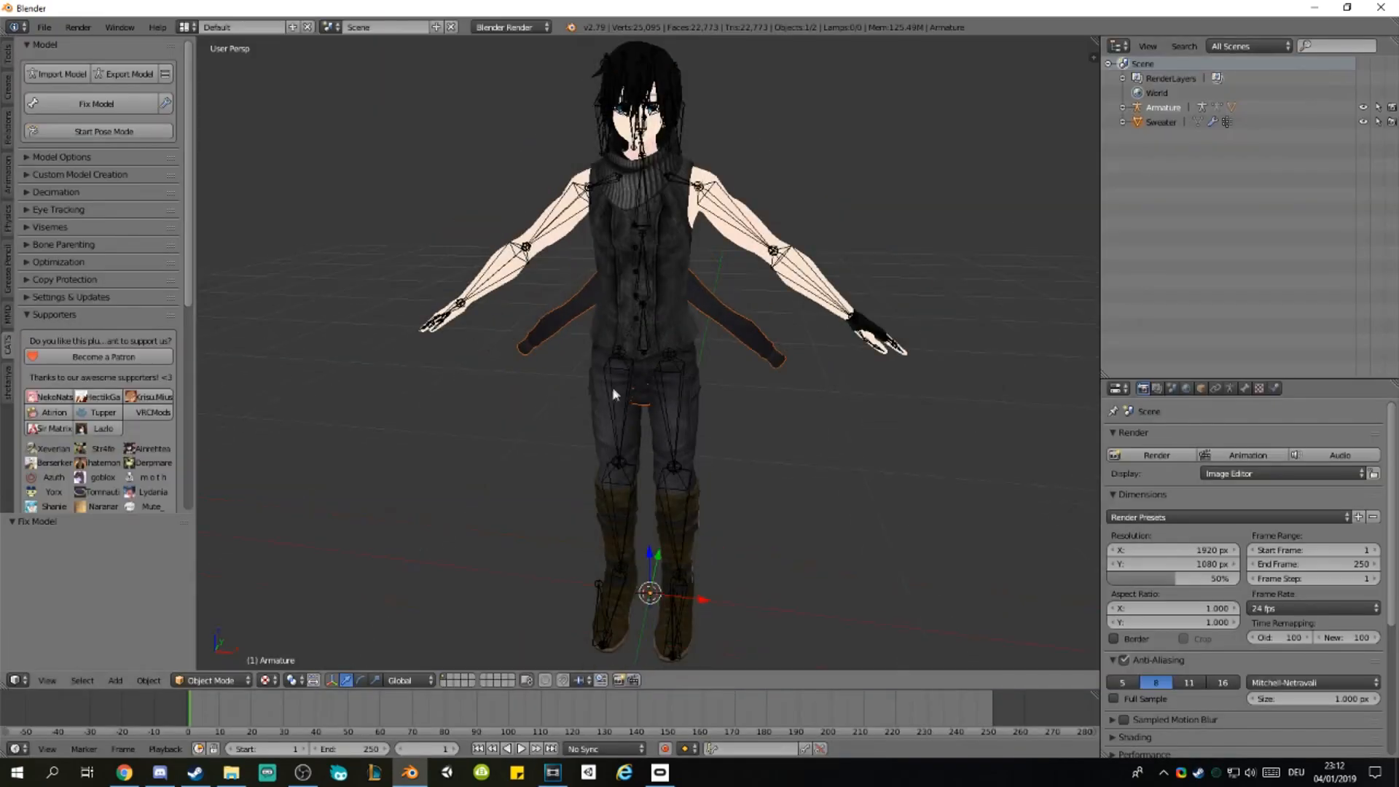
Step: Scale the sweater up to fit the character's body and move it about -0.074 along Z
middle_drag(685, 379, 754, 430)
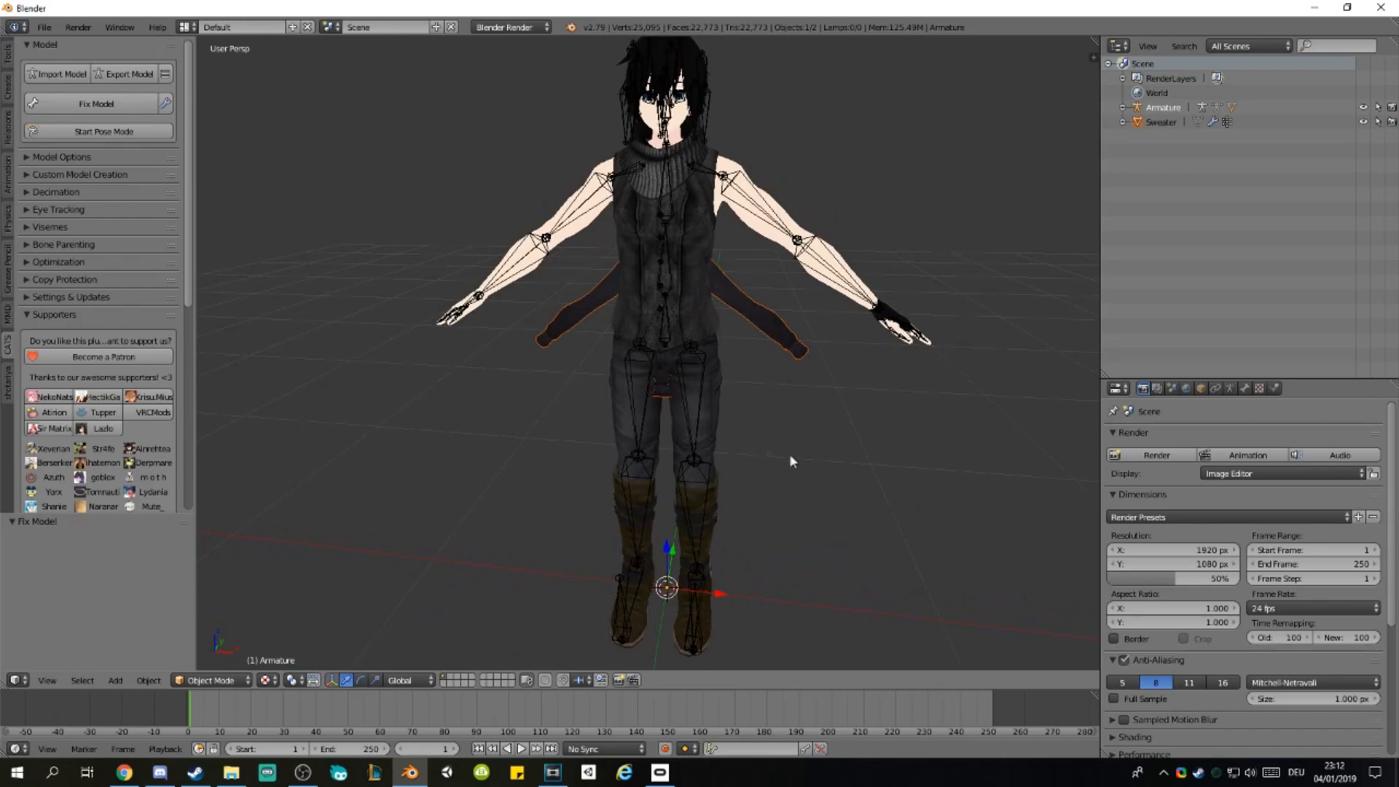
key(s)
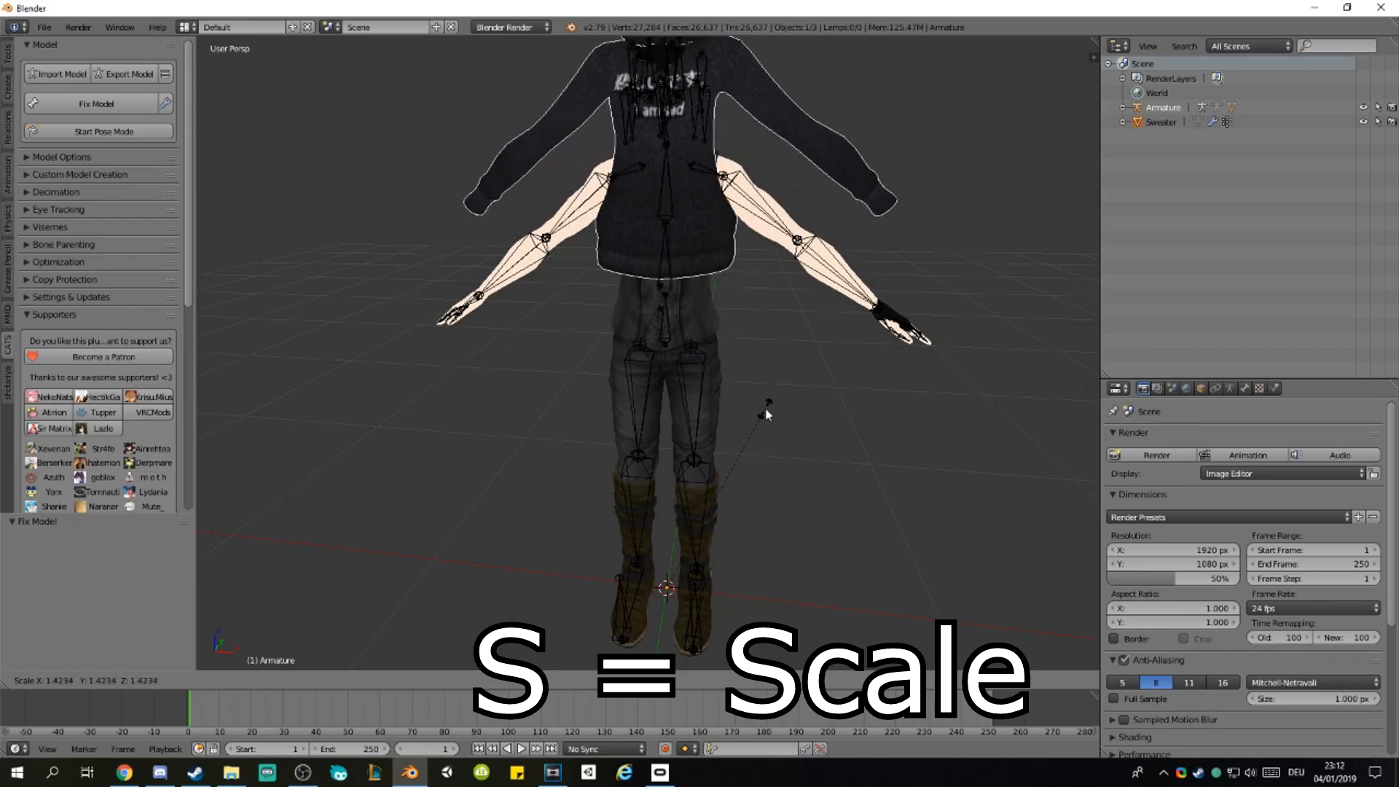
click(765, 418)
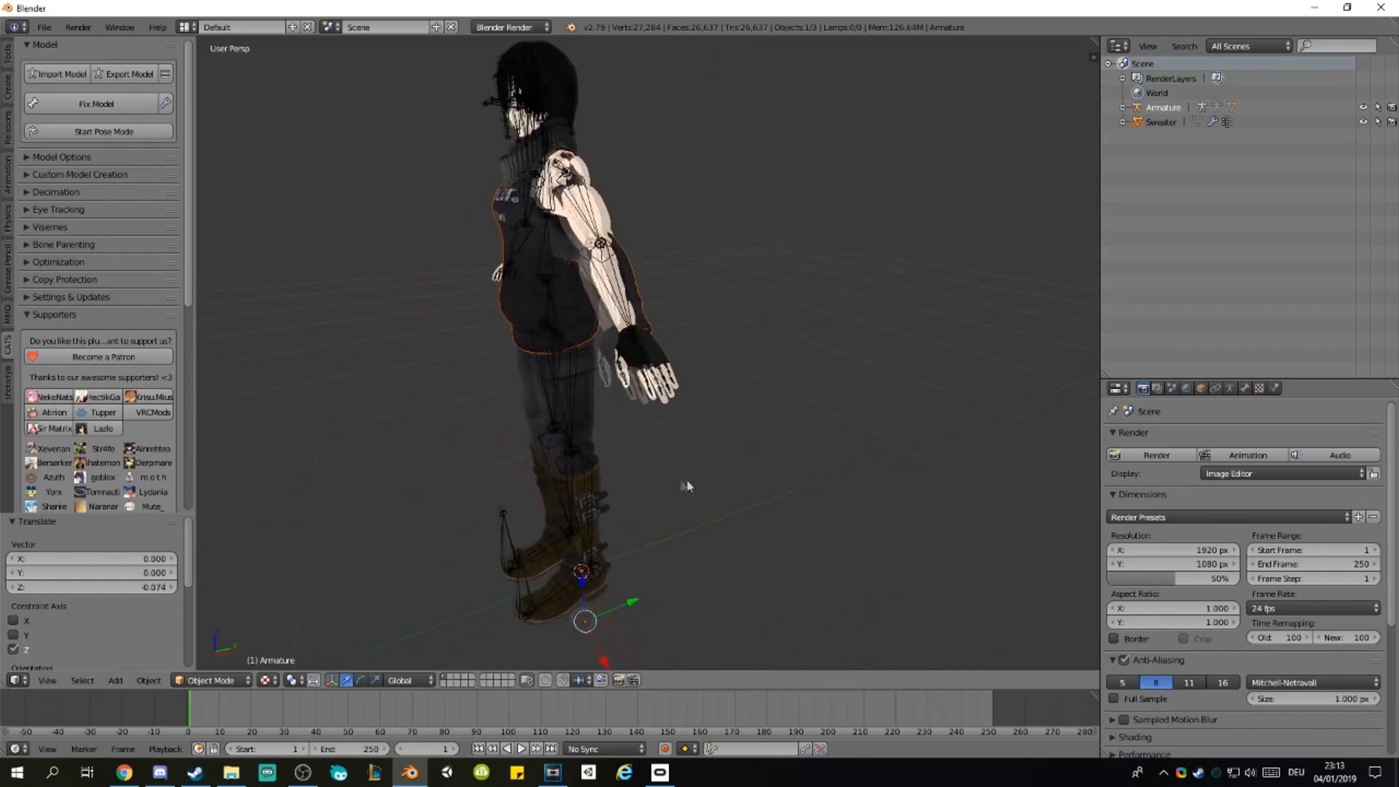
Step: Raise the sweater about 0.020 along Z to align it with the character's torso
middle_drag(684, 479, 781, 469)
scroll(781, 470, up, 2)
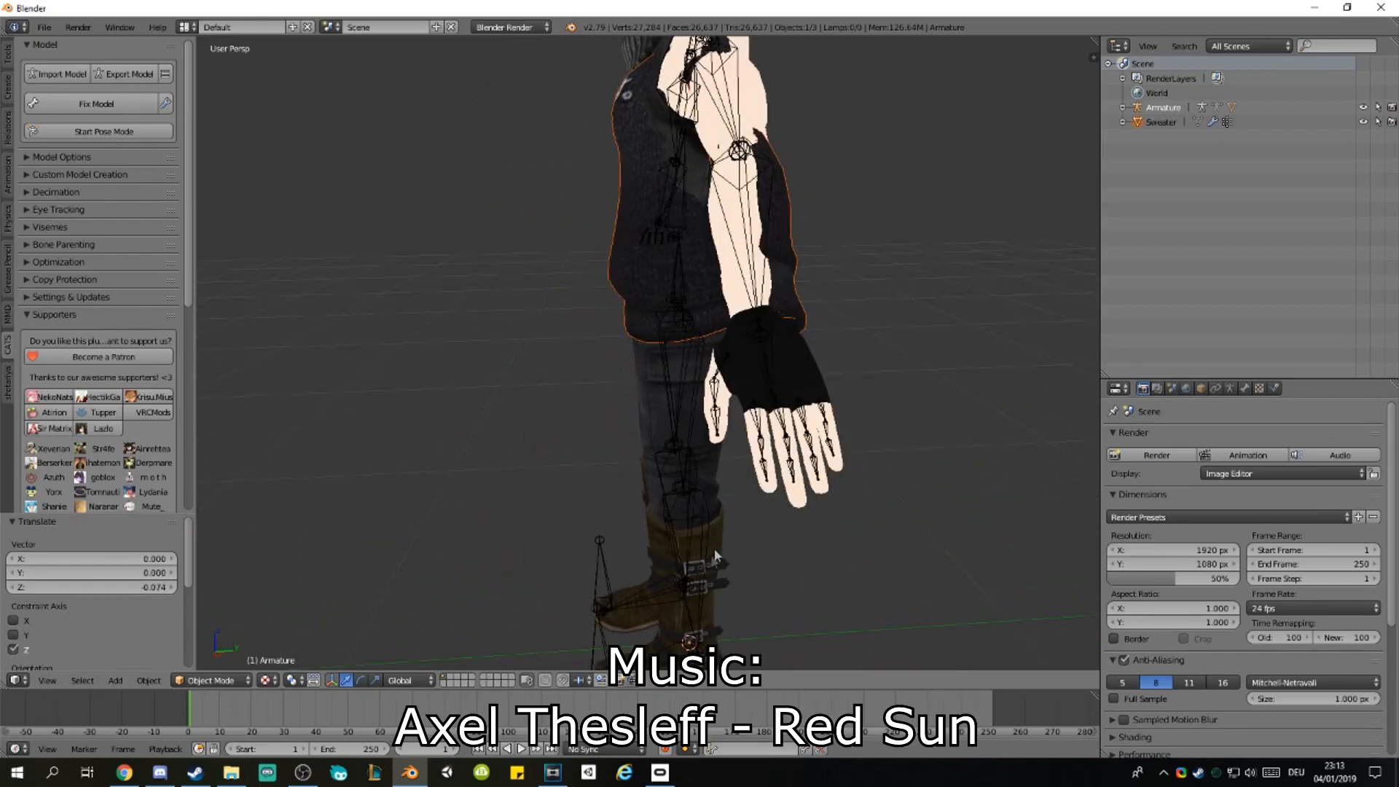
scroll(700, 611, down, 1)
key(g)
key(z)
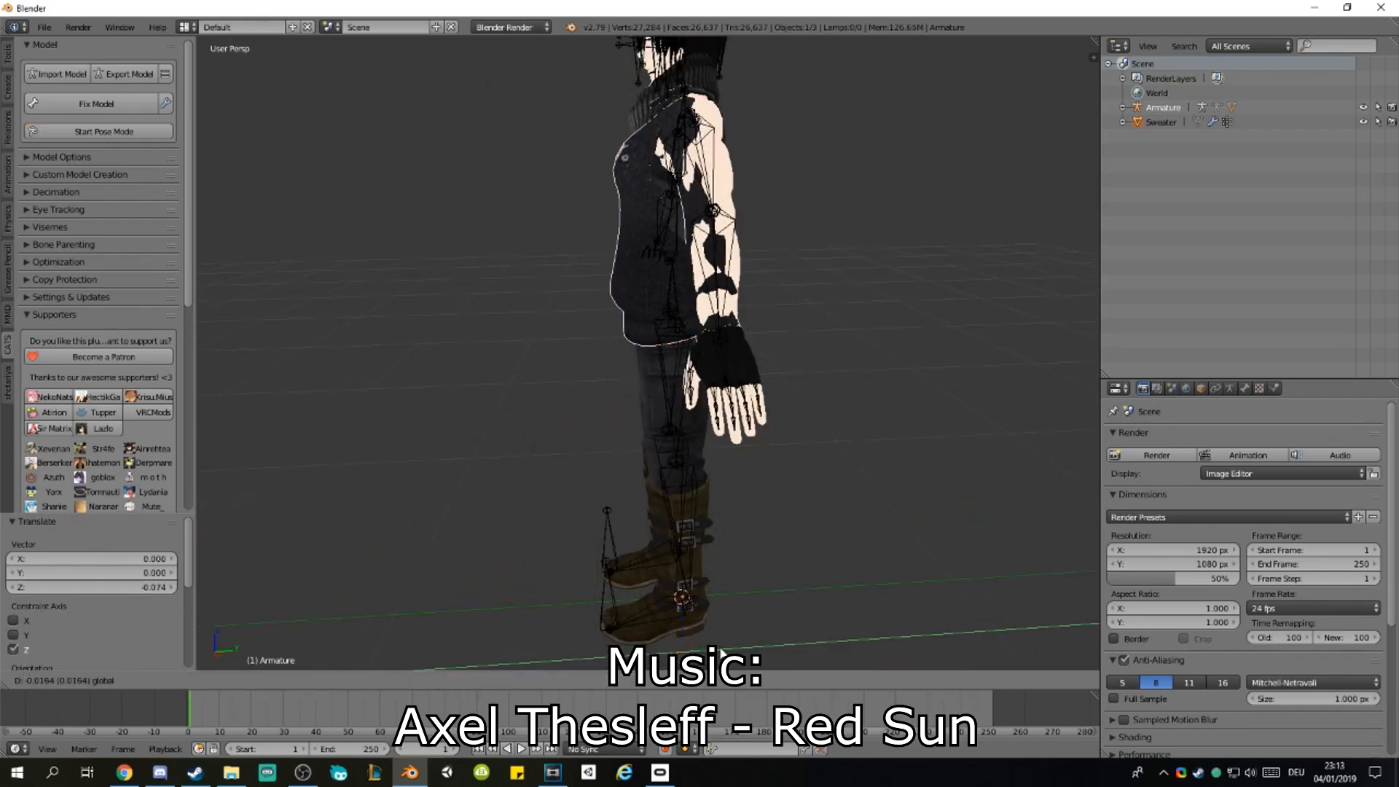
click(727, 650)
middle_drag(705, 584, 772, 405)
scroll(737, 356, up, 2)
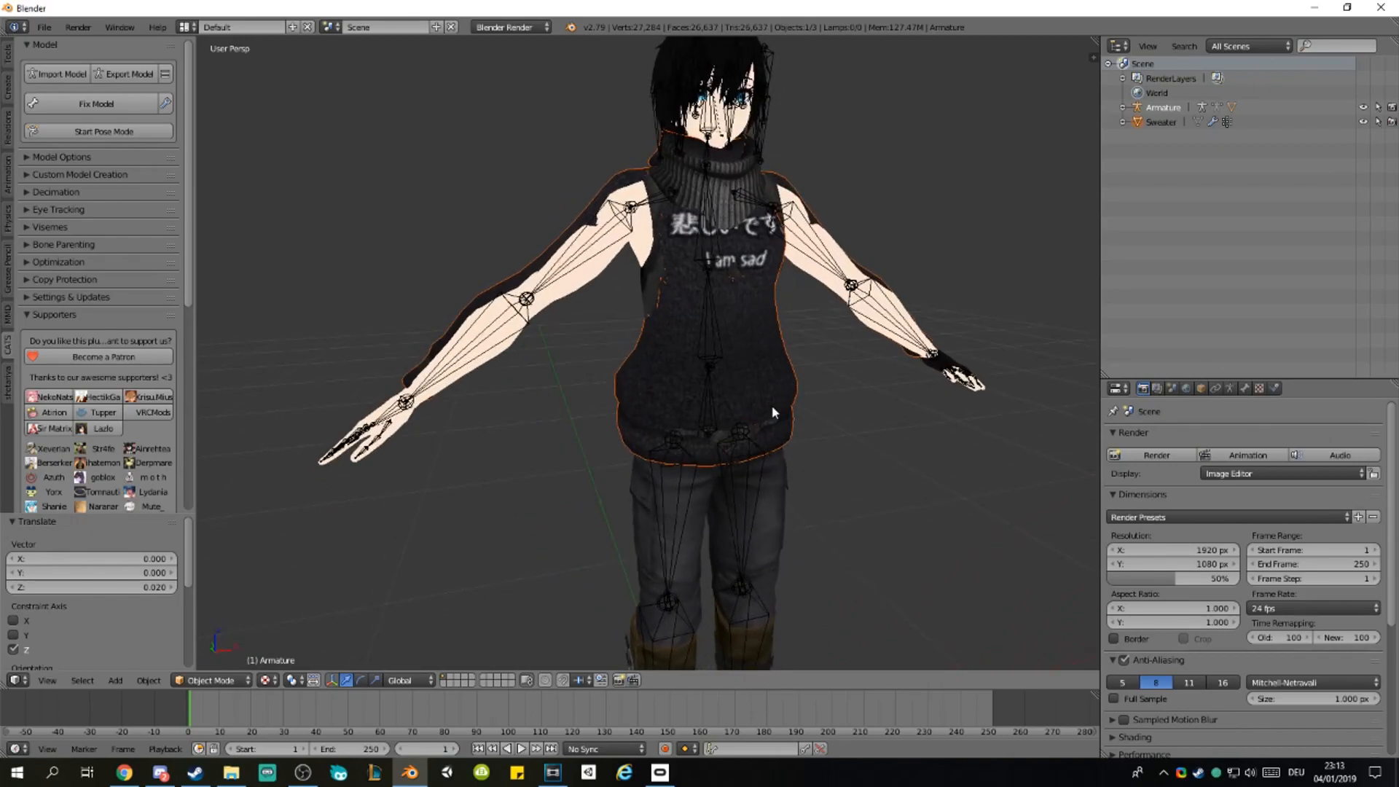
right_click(676, 365)
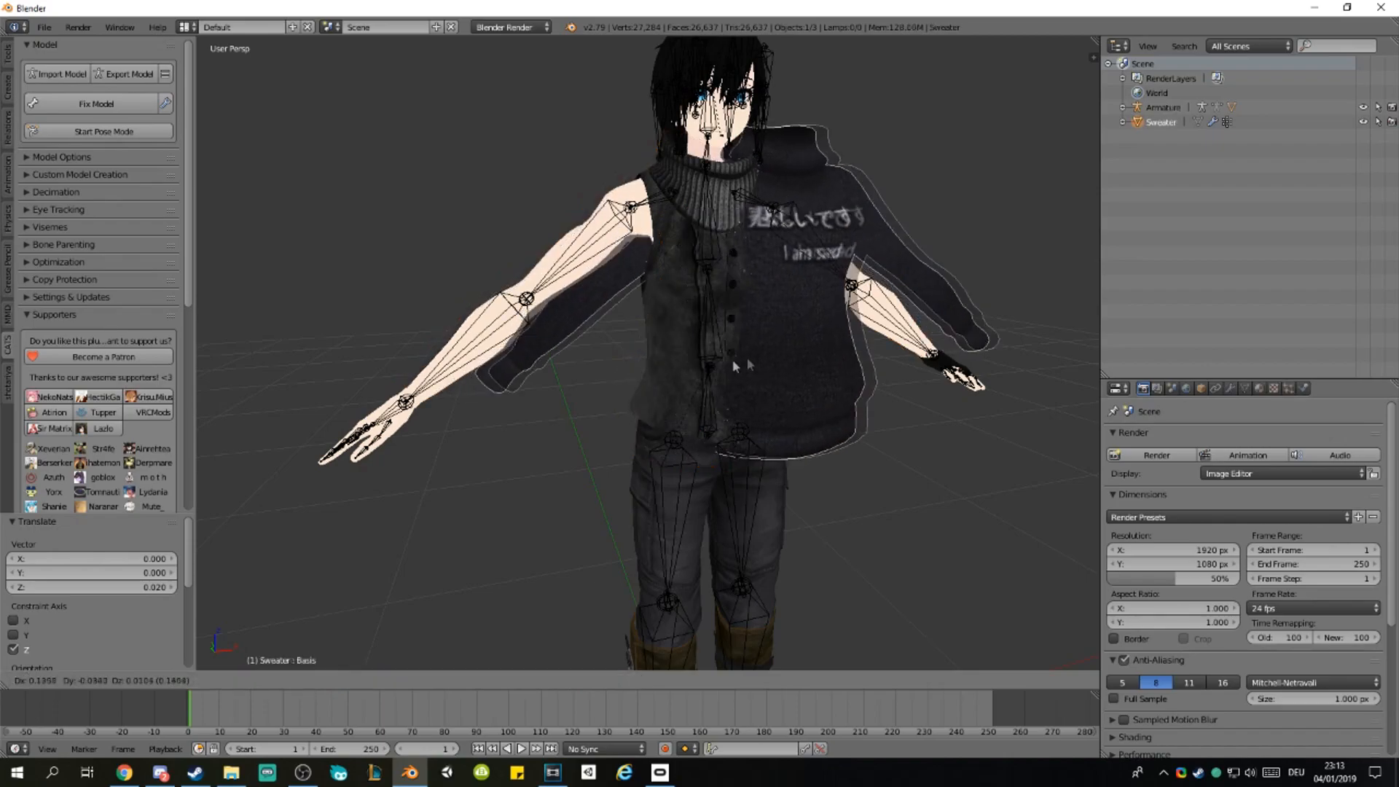
key(g)
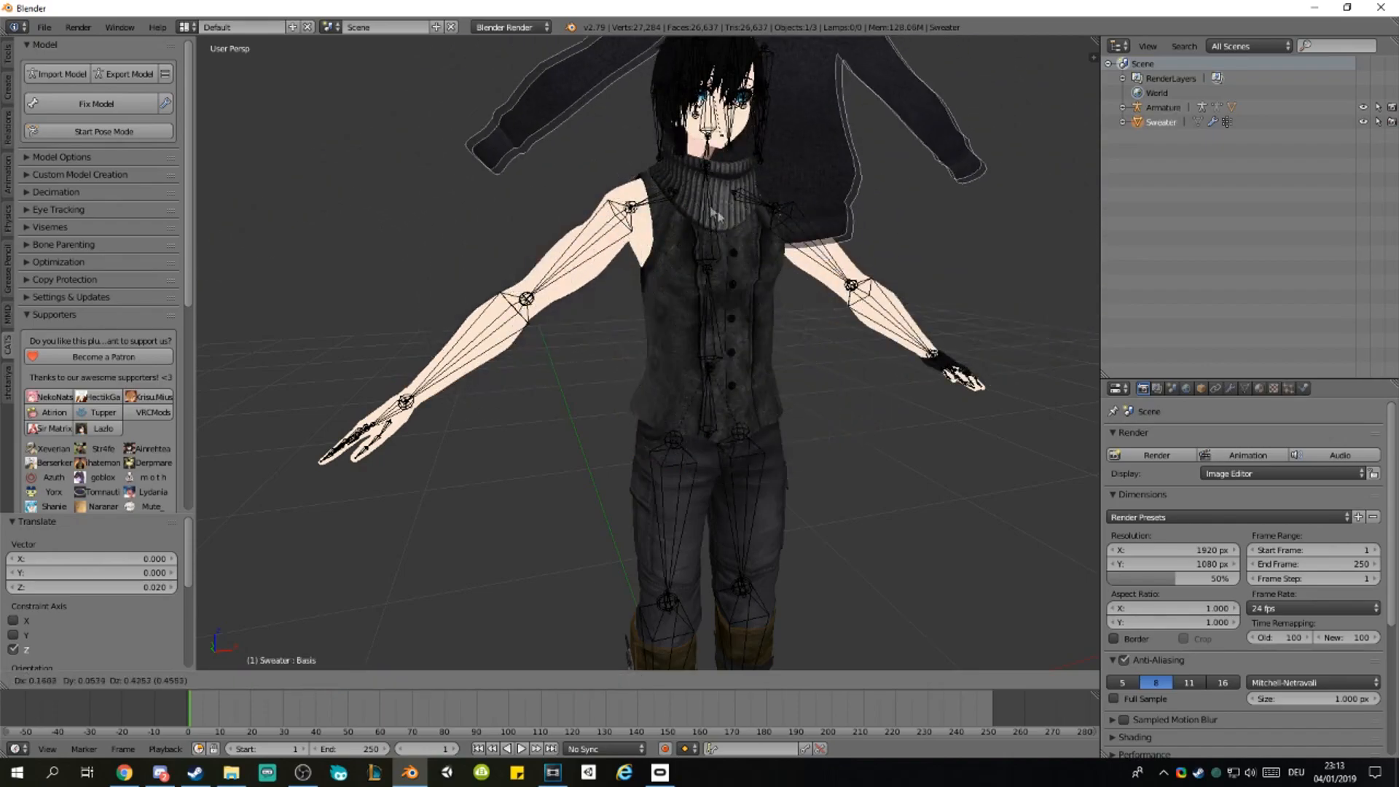
click(706, 352)
middle_drag(707, 352, 646, 341)
middle_drag(653, 212, 721, 343)
Step: Select the character's body mesh and separate it by materials
right_click(718, 344)
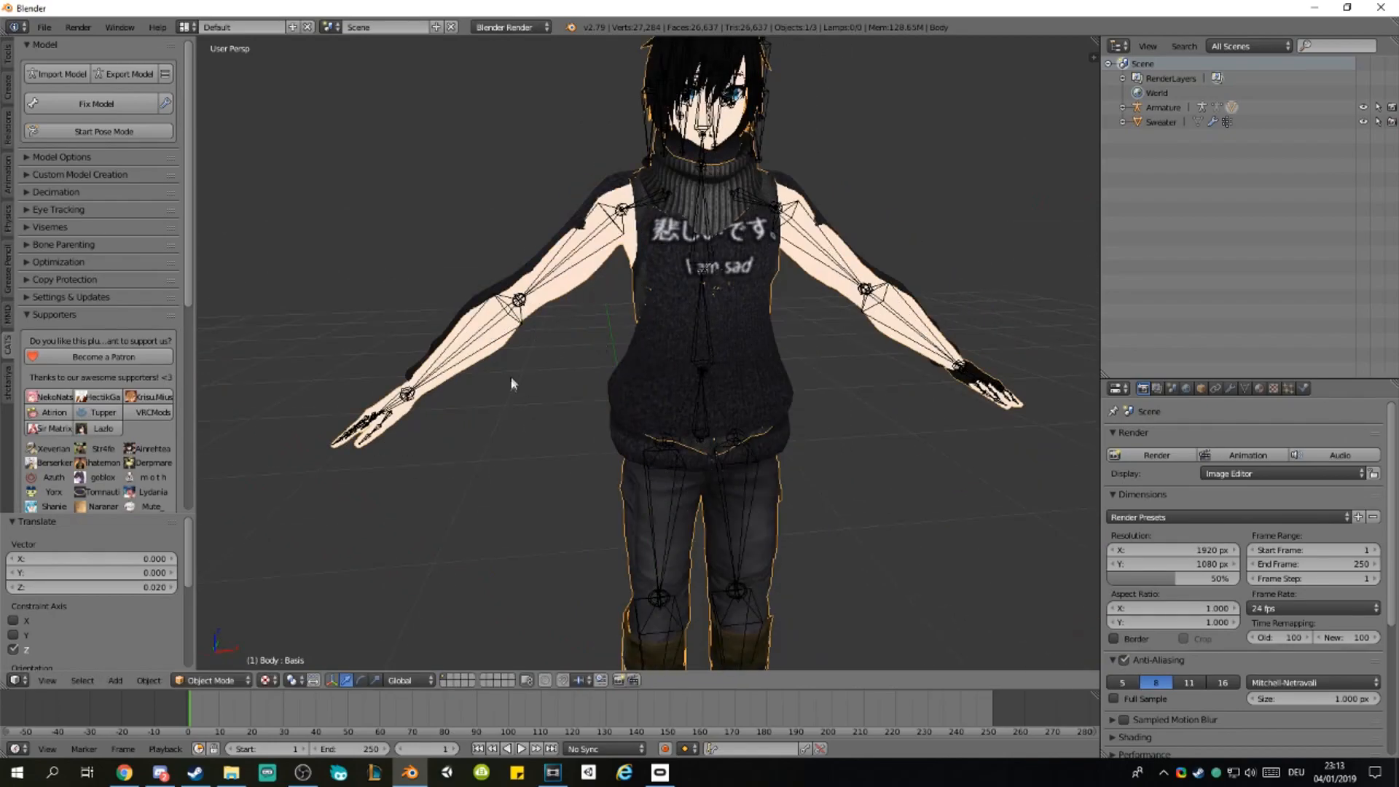
mouse_move(599, 396)
middle_down()
mouse_move(666, 395)
mouse_move(642, 381)
mouse_move(575, 399)
mouse_move(617, 399)
middle_up()
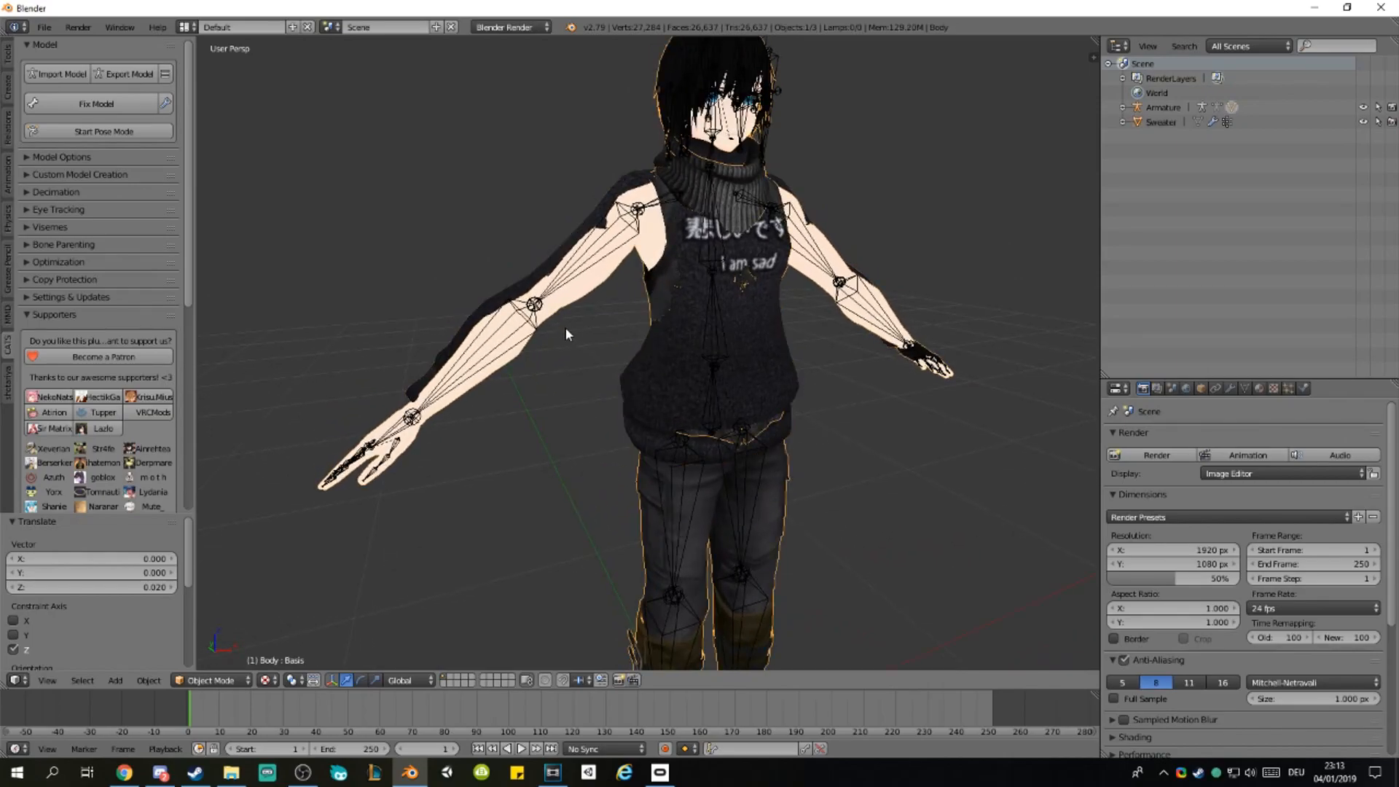
middle_drag(551, 343, 504, 336)
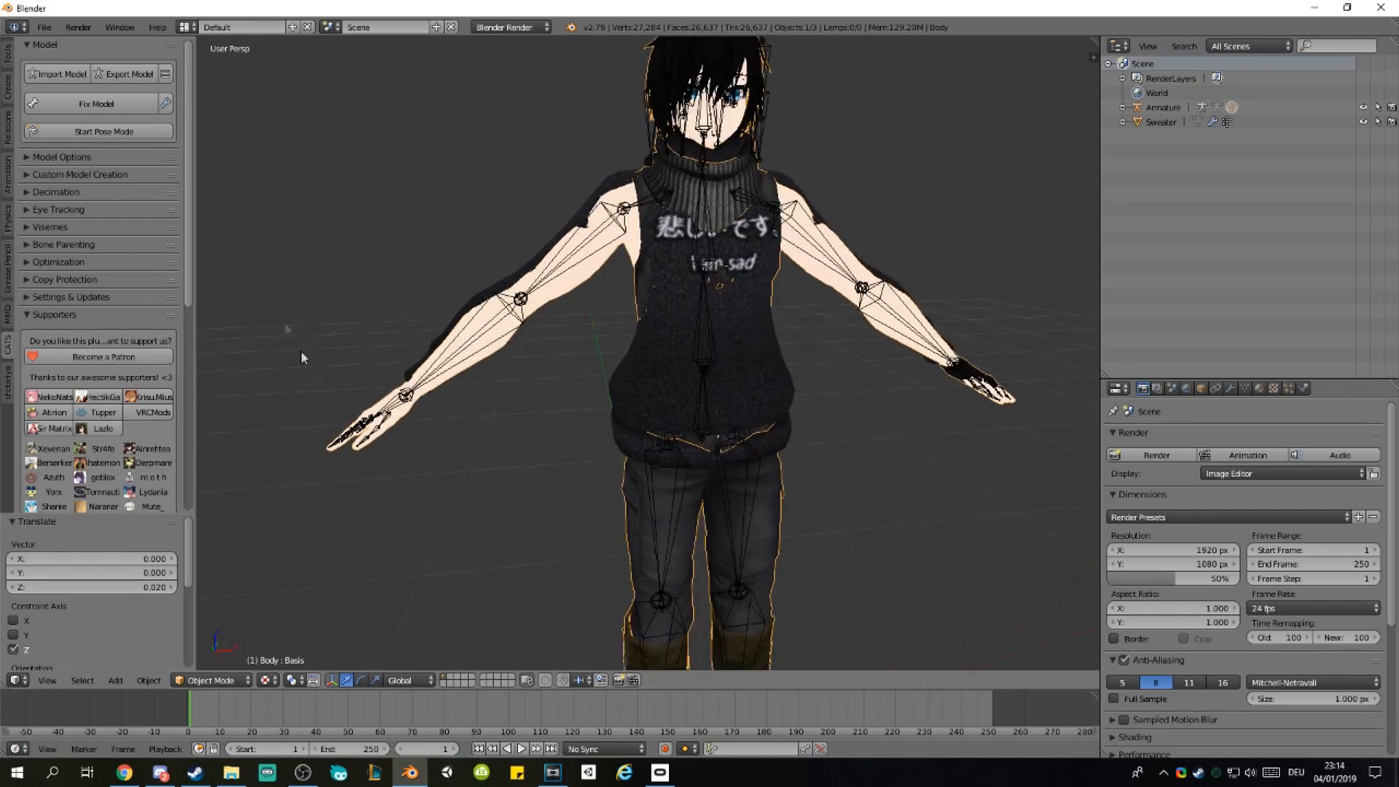
click(62, 157)
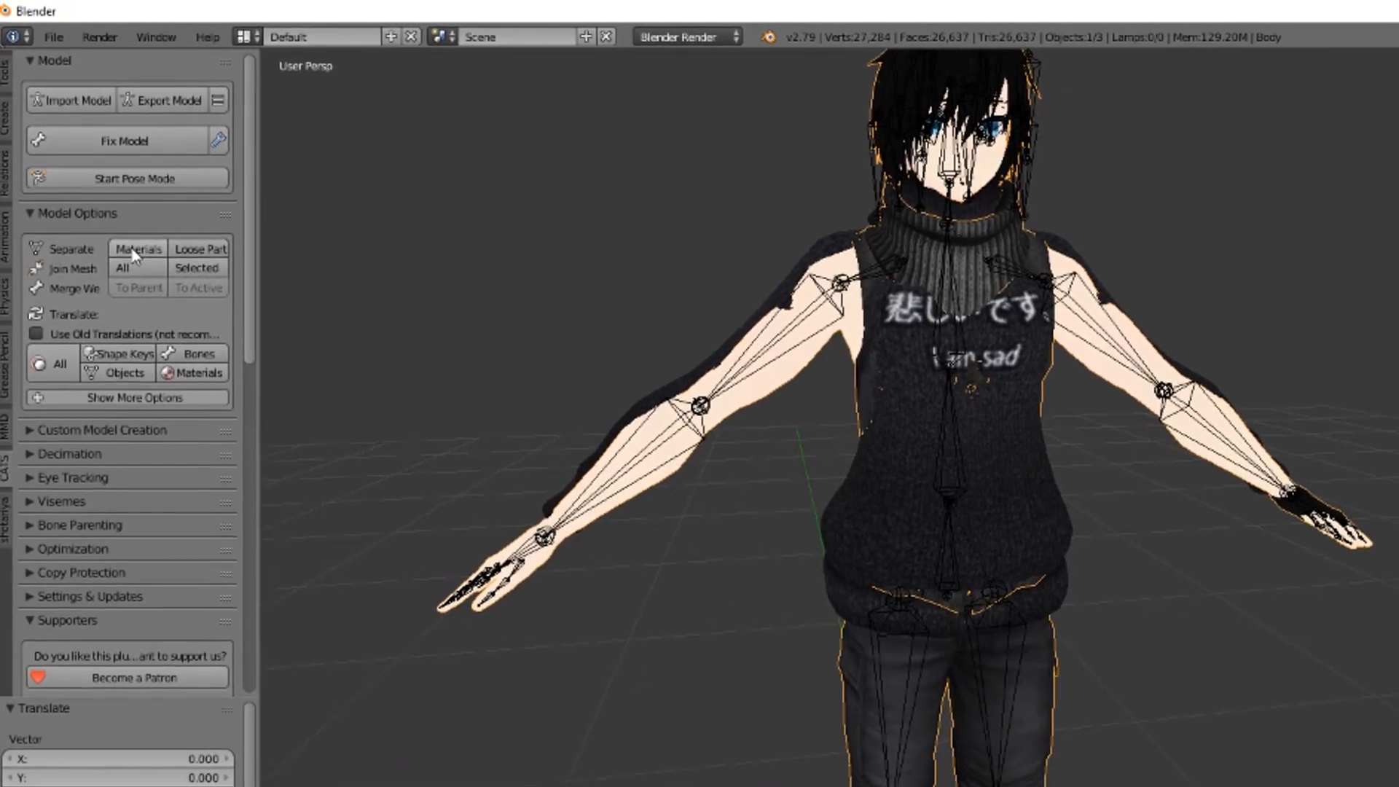
click(135, 249)
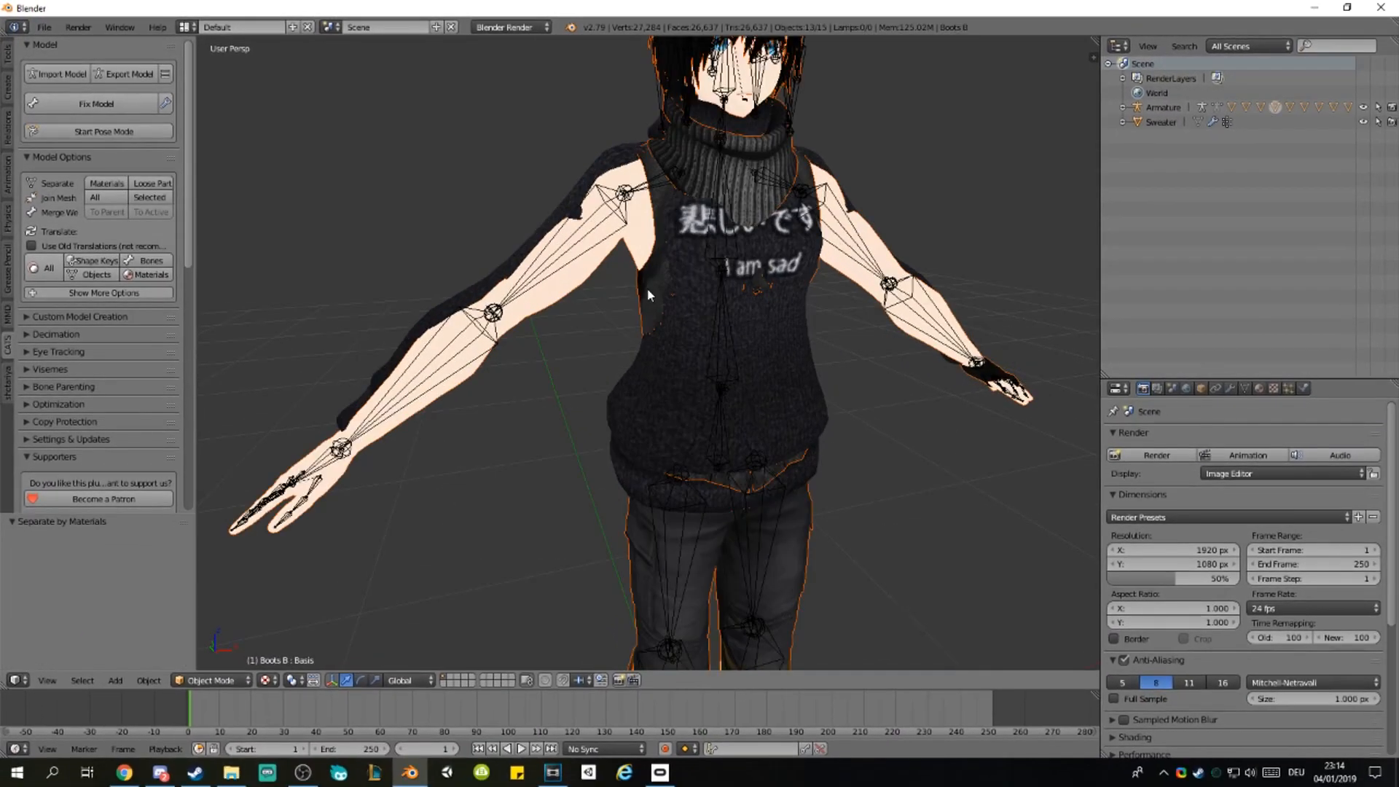
Step: Delete the separated sleeveless vest mesh underneath the sweater
right_drag(703, 287, 531, 308)
right_click(602, 306)
right_click(531, 306)
key(x)
click(561, 357)
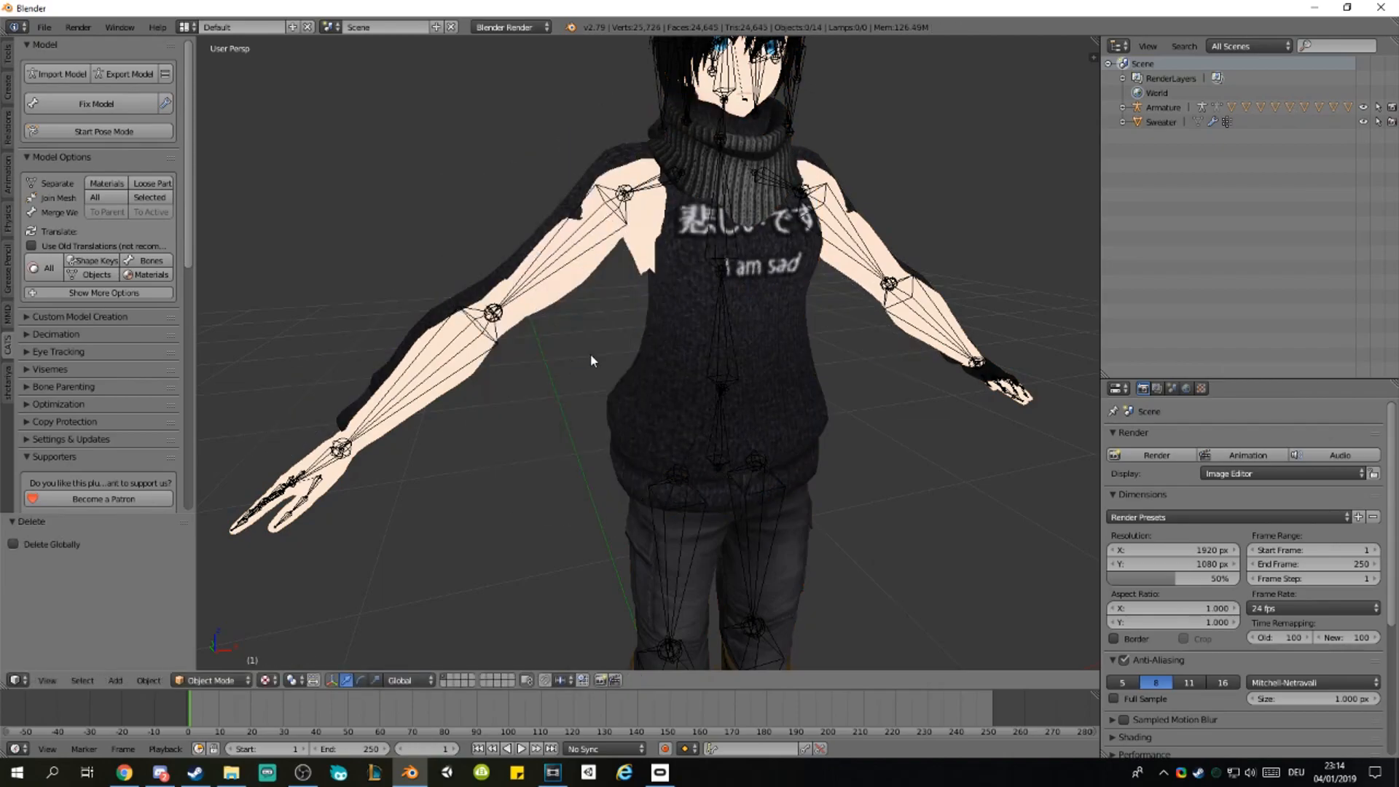
Step: Delete the character's original ribbed collar mesh around the neck
right_drag(689, 331, 396, 297)
right_click(397, 298)
middle_drag(791, 190, 738, 170)
right_drag(737, 171, 509, 172)
key(Escape)
key(x)
click(508, 323)
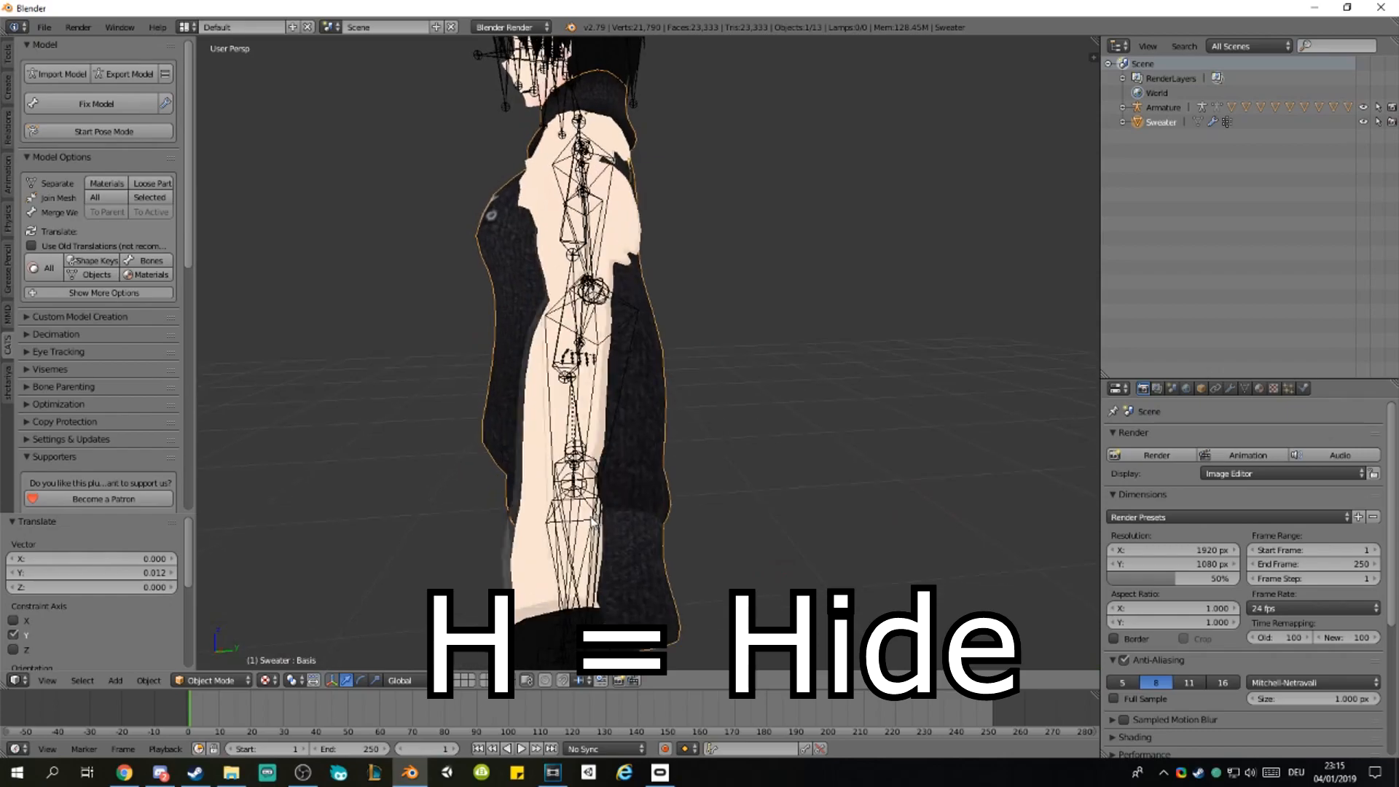
Step: Hide the character's armature so only the meshes remain in view
scroll(490, 212, down, 3)
middle_drag(634, 488, 783, 513)
scroll(784, 515, up, 3)
scroll(782, 509, down, 2)
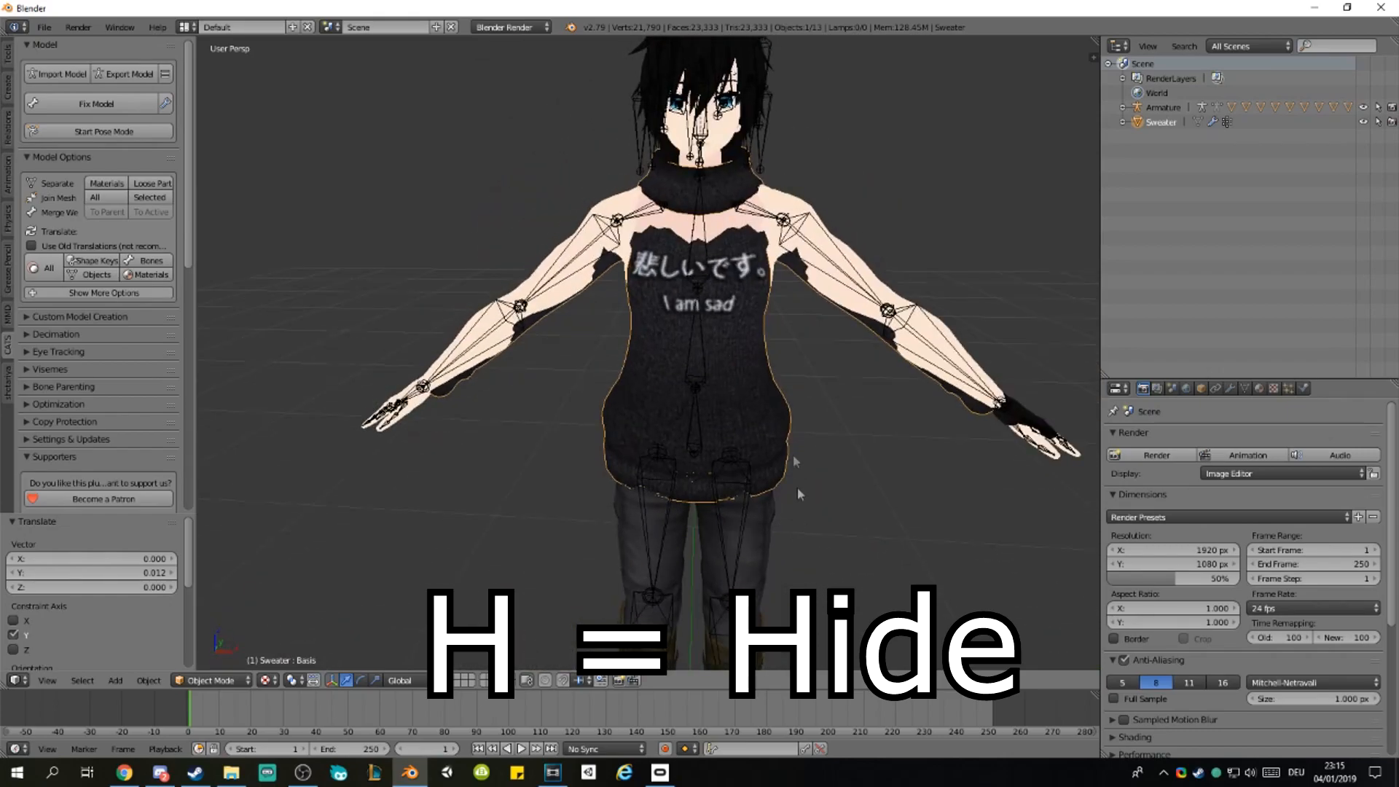
right_click(642, 165)
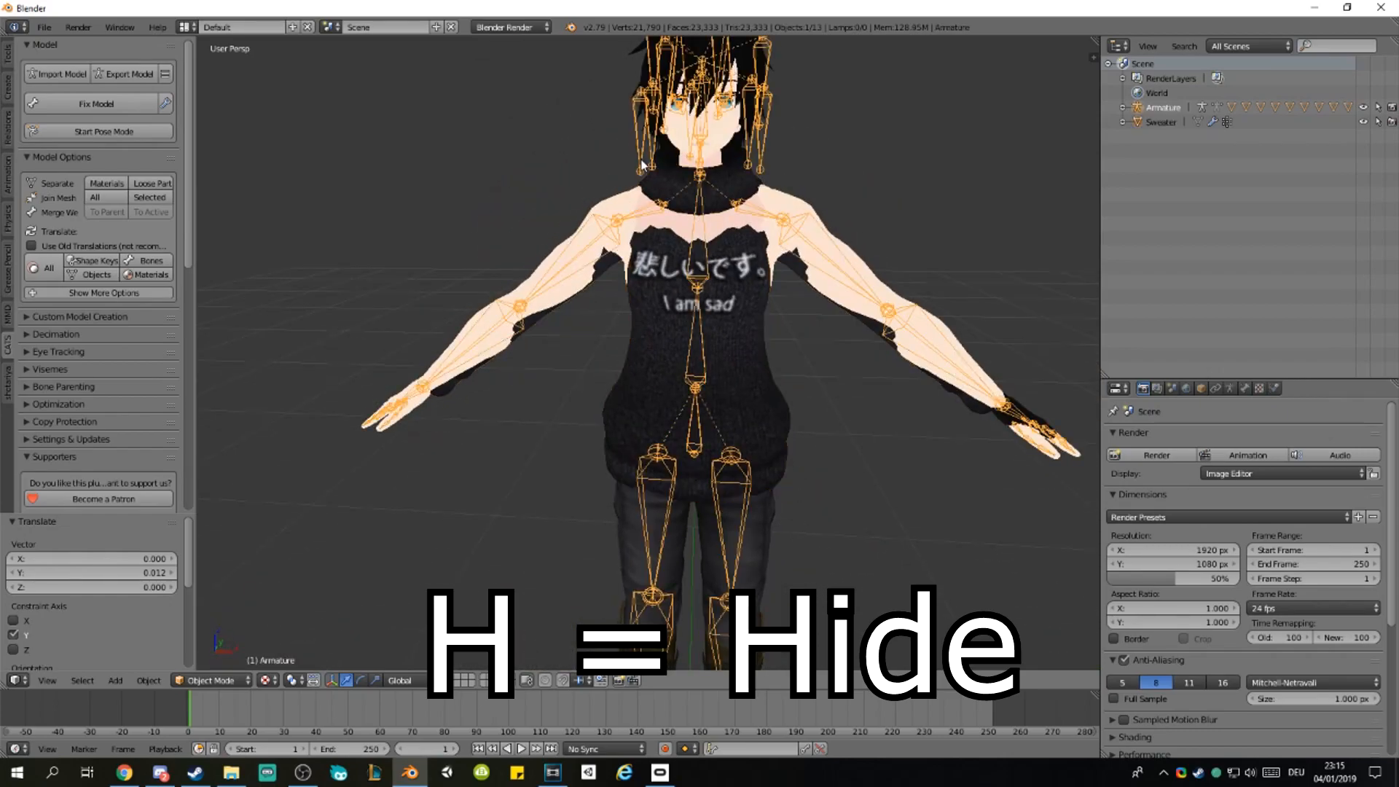
key(h)
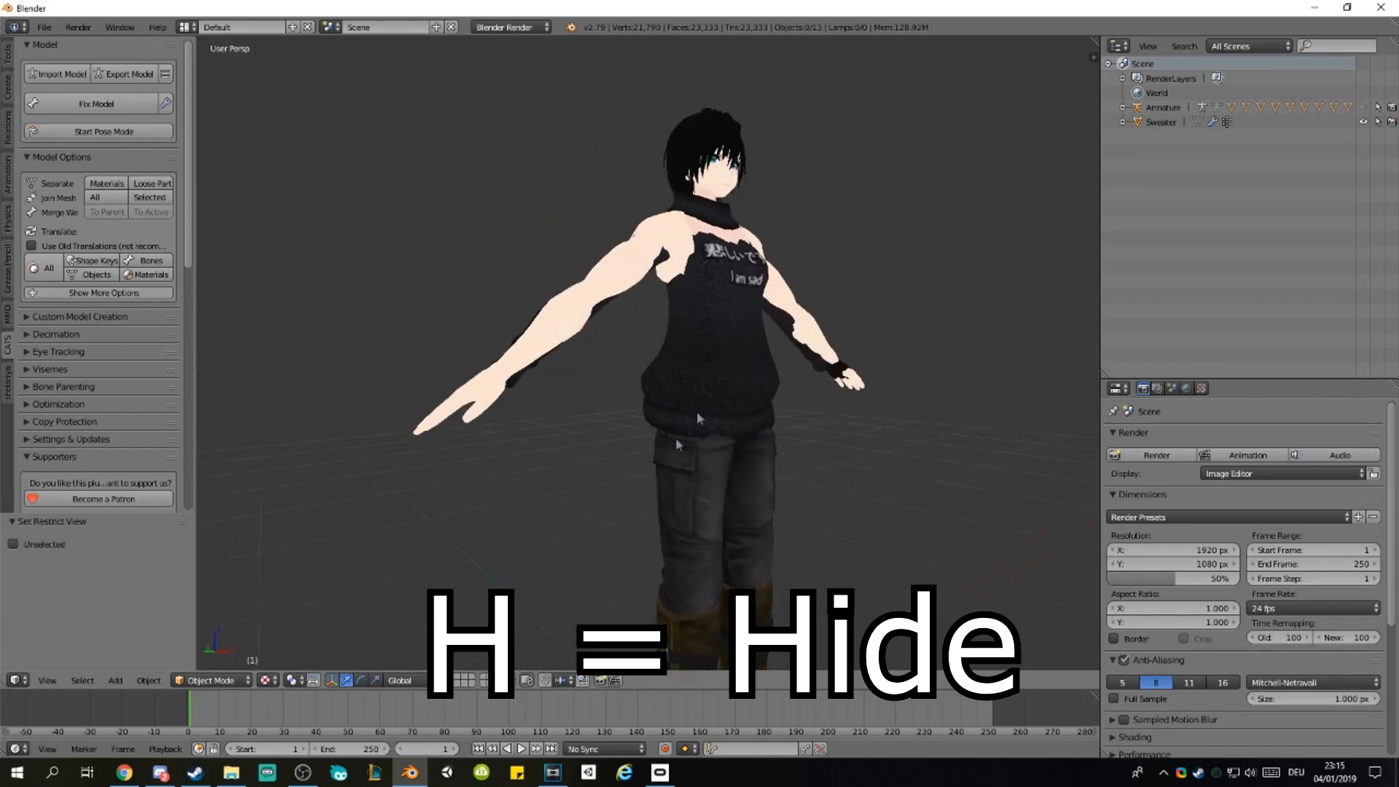
Step: Select the sweater and move it -0.016 along the Y axis
right_click(696, 413)
scroll(780, 447, down, 3)
middle_drag(781, 446, 874, 448)
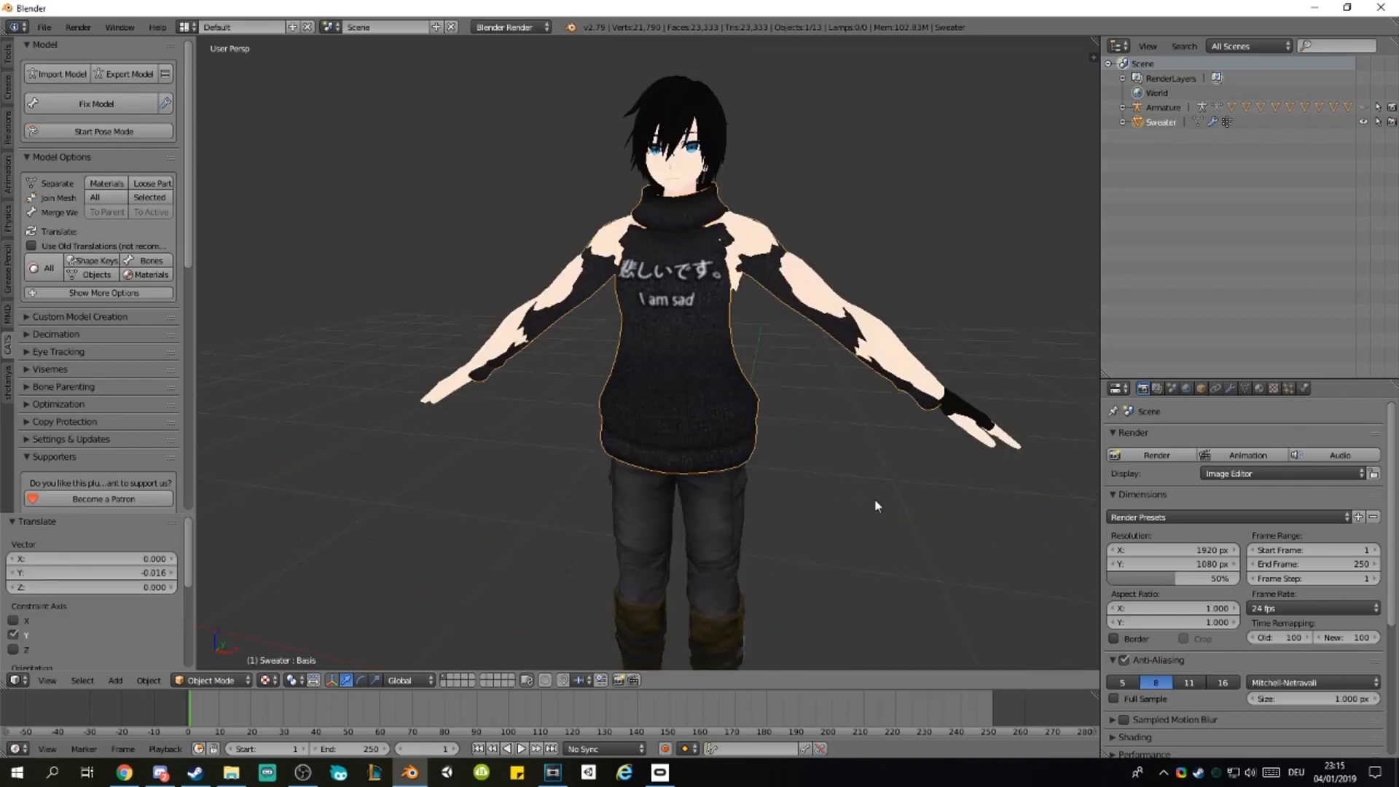
middle_drag(875, 498, 794, 465)
scroll(816, 478, up, 3)
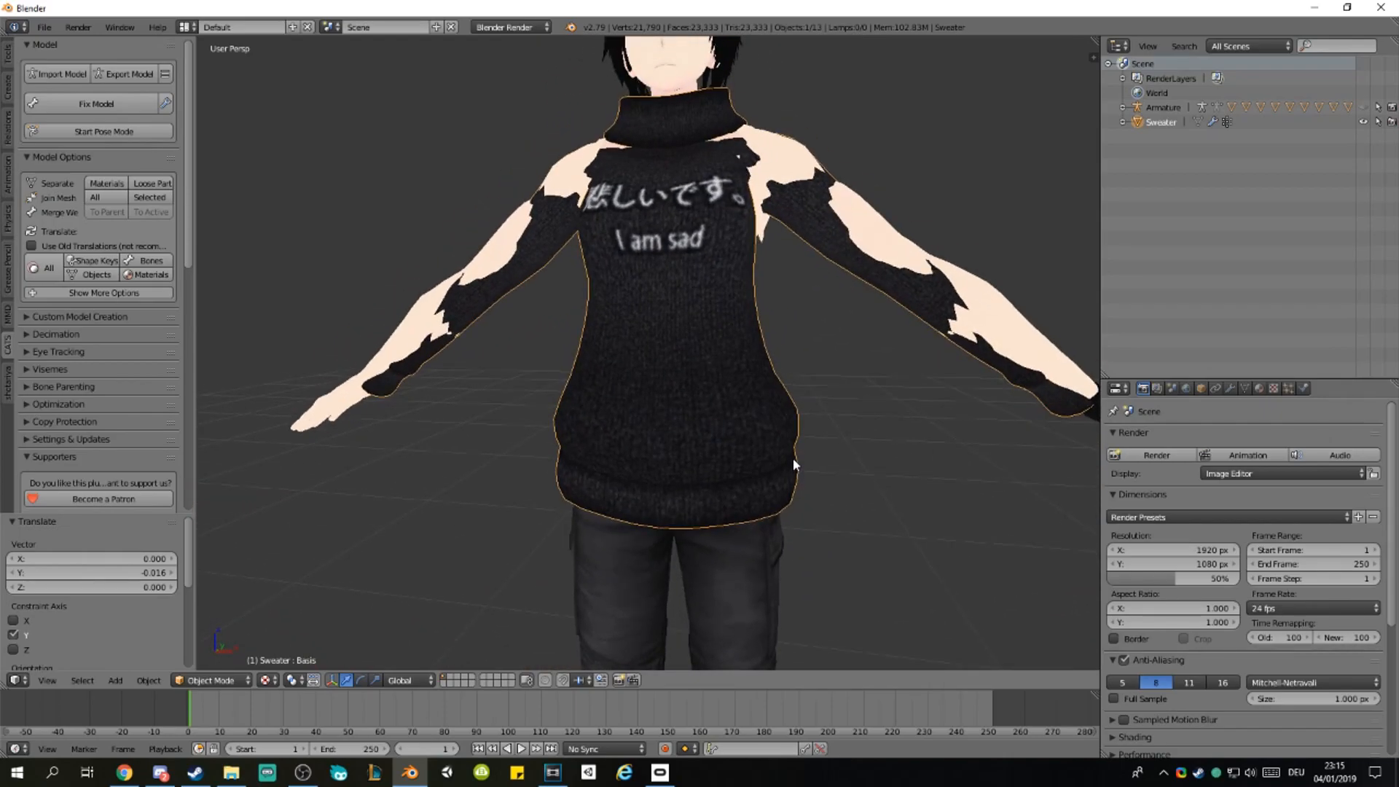
middle_drag(794, 464, 799, 435)
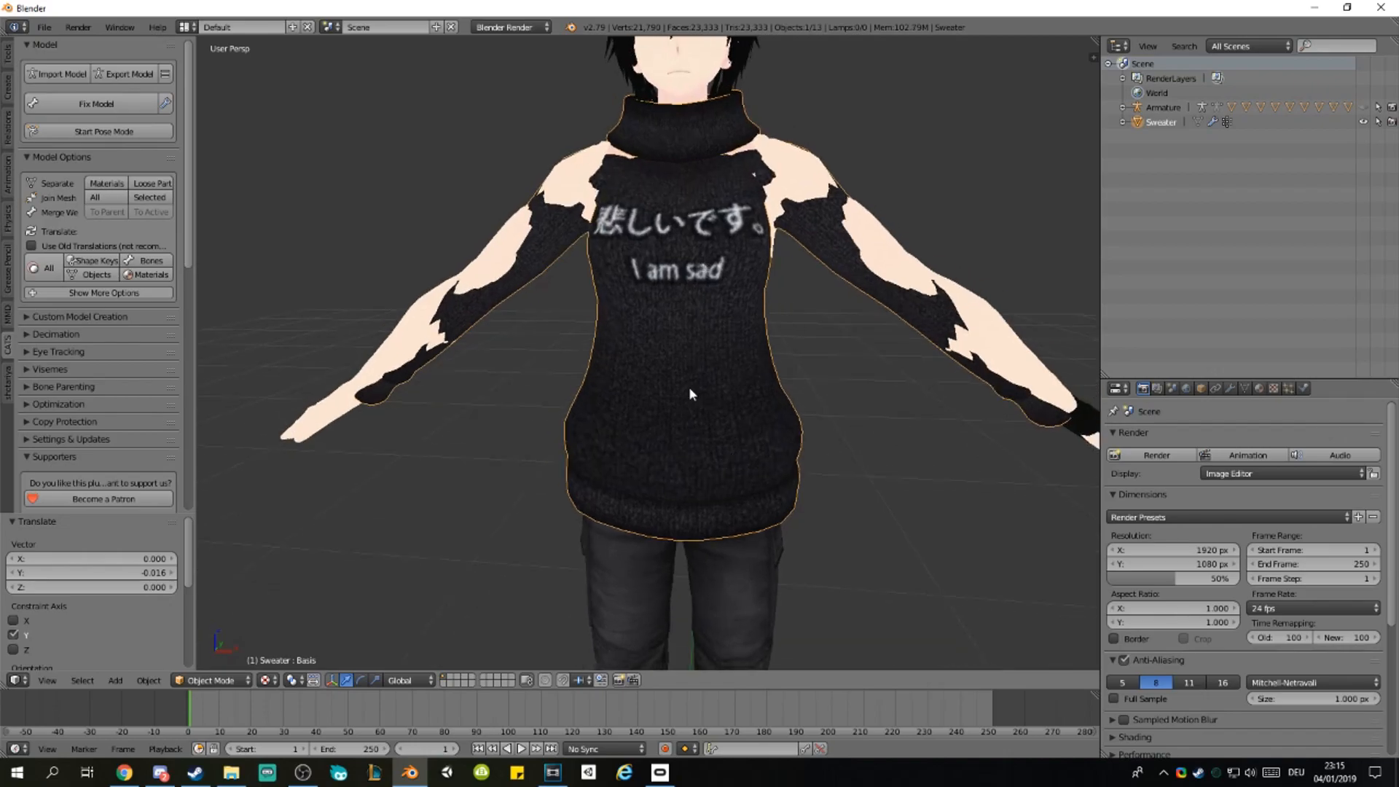
Step: Deselect all of the sweater's vertices in Edit Mode
key(Tab)
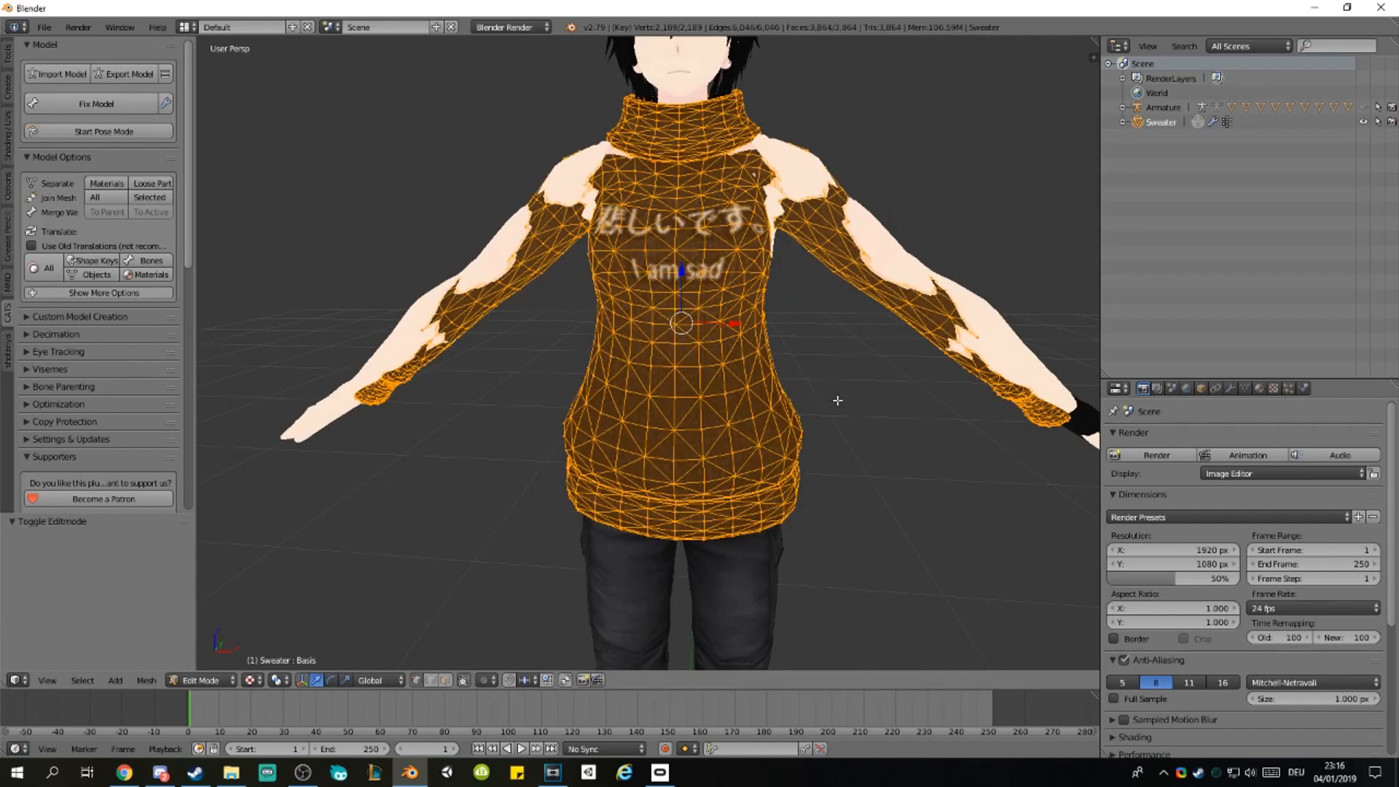
key(a)
key(a)
key(a)
key(a)
key(a)
key(Tab)
key(Tab)
key(Tab)
key(Tab)
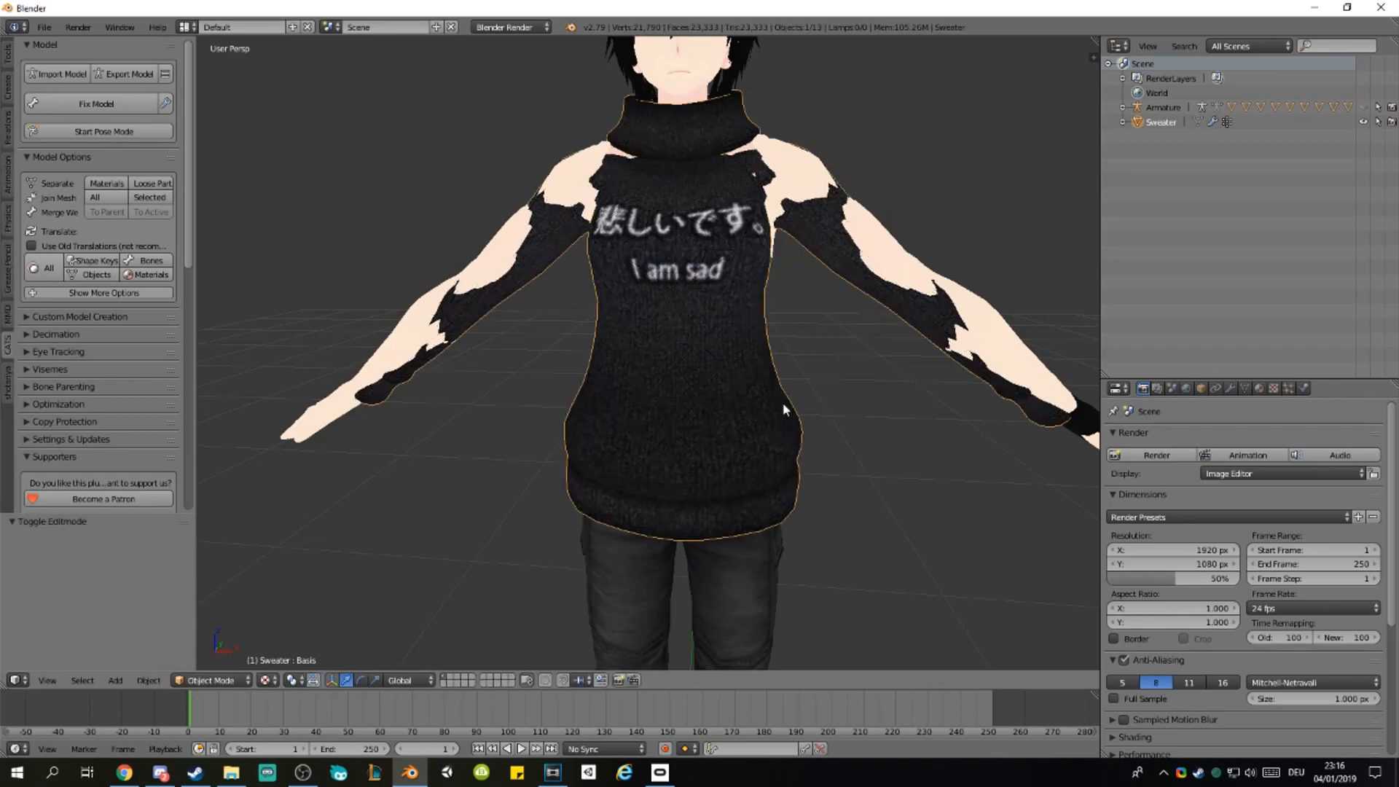
Step: Enable proportional editing for the sweater mesh in Edit Mode
mouse_move(677, 432)
middle_down()
mouse_move(725, 422)
mouse_move(678, 428)
middle_up()
scroll(692, 413, up, 1)
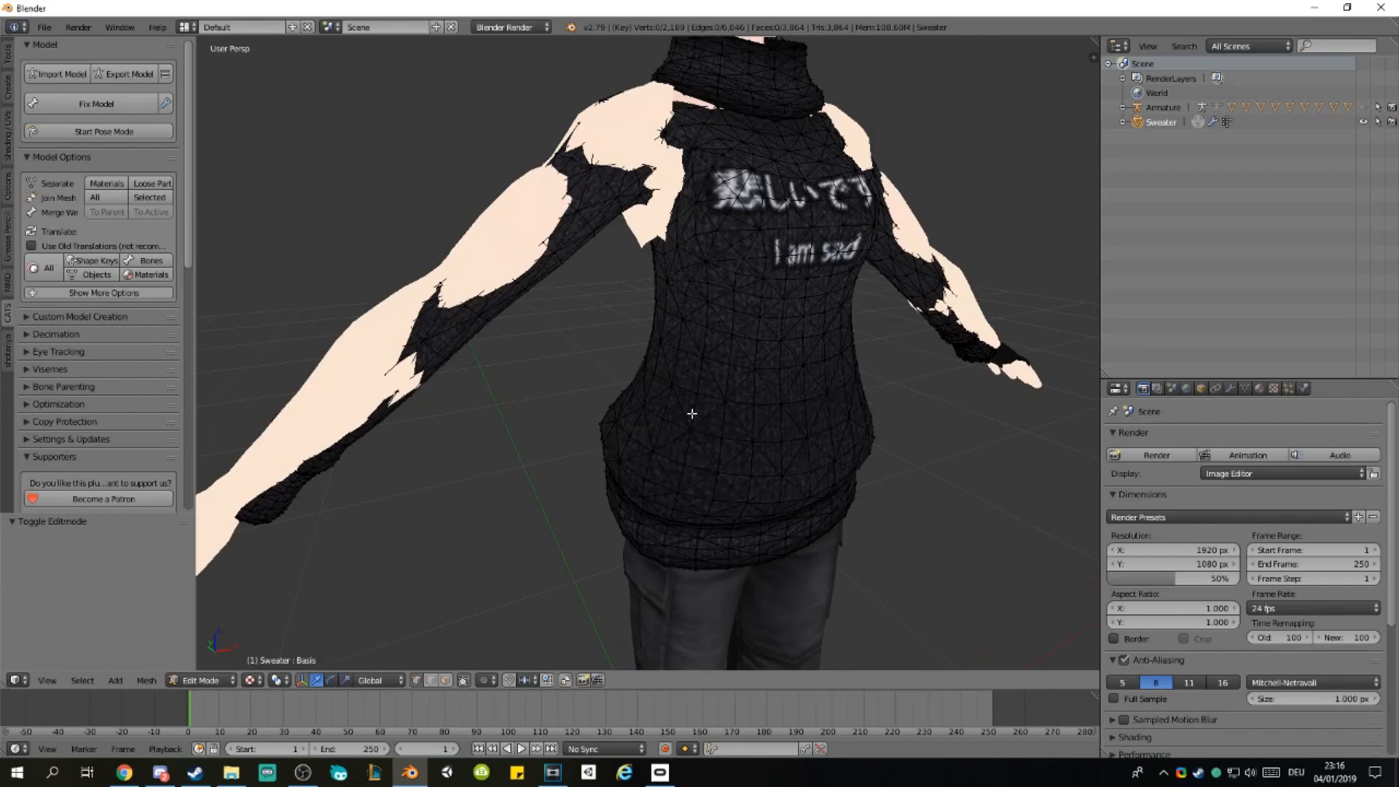
click(484, 681)
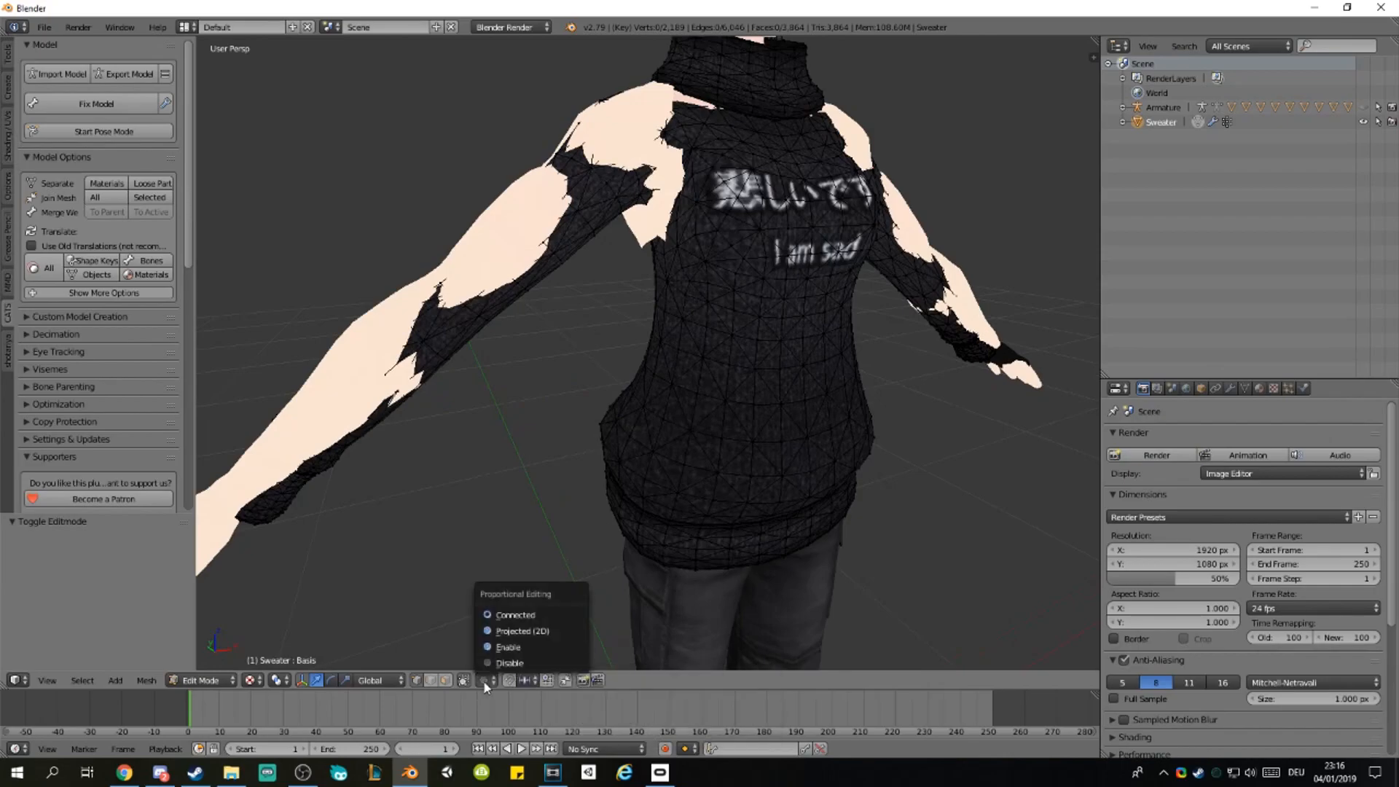
click(502, 649)
scroll(669, 454, up, 2)
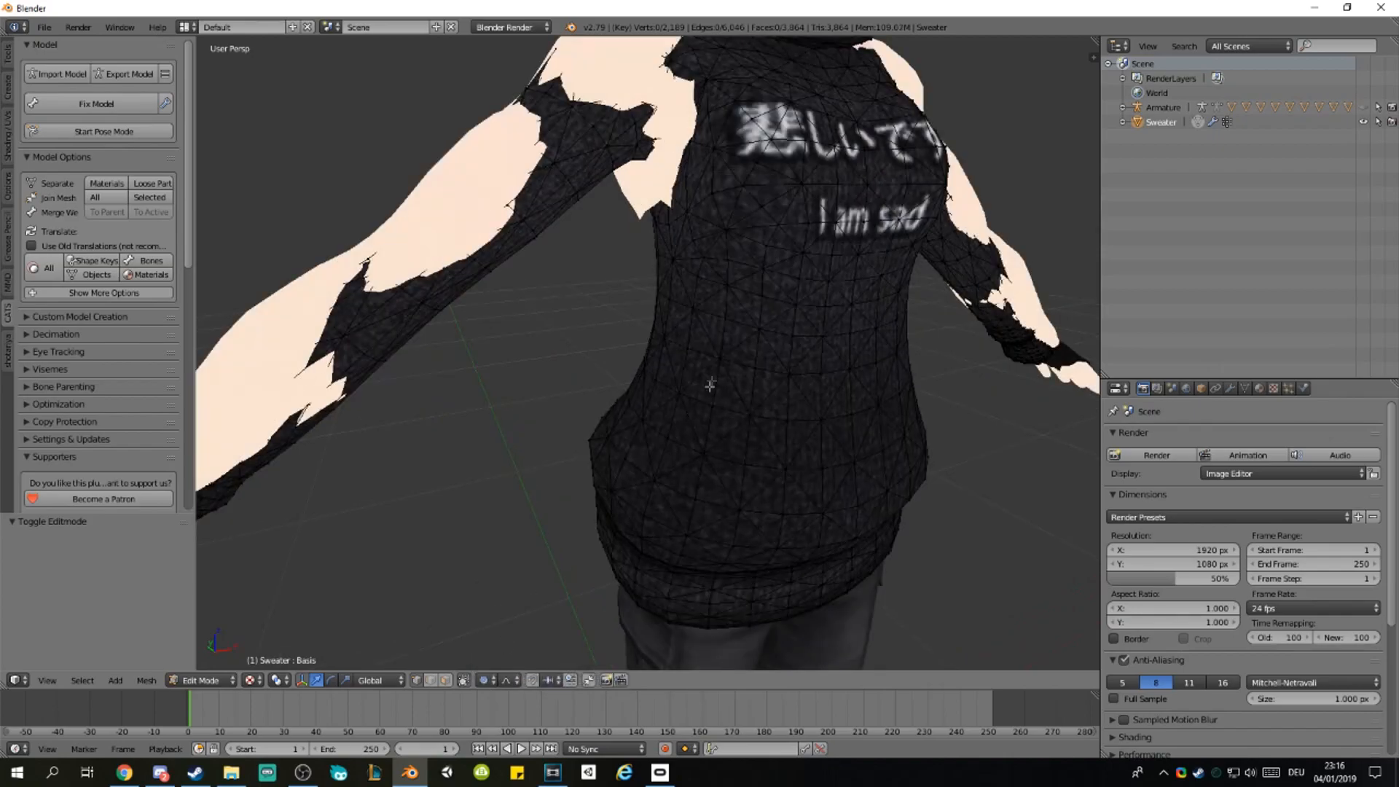
Step: Try moving a single vertex at the sweater's waist -0.004 along X with proportional editing
scroll(720, 362, down, 4)
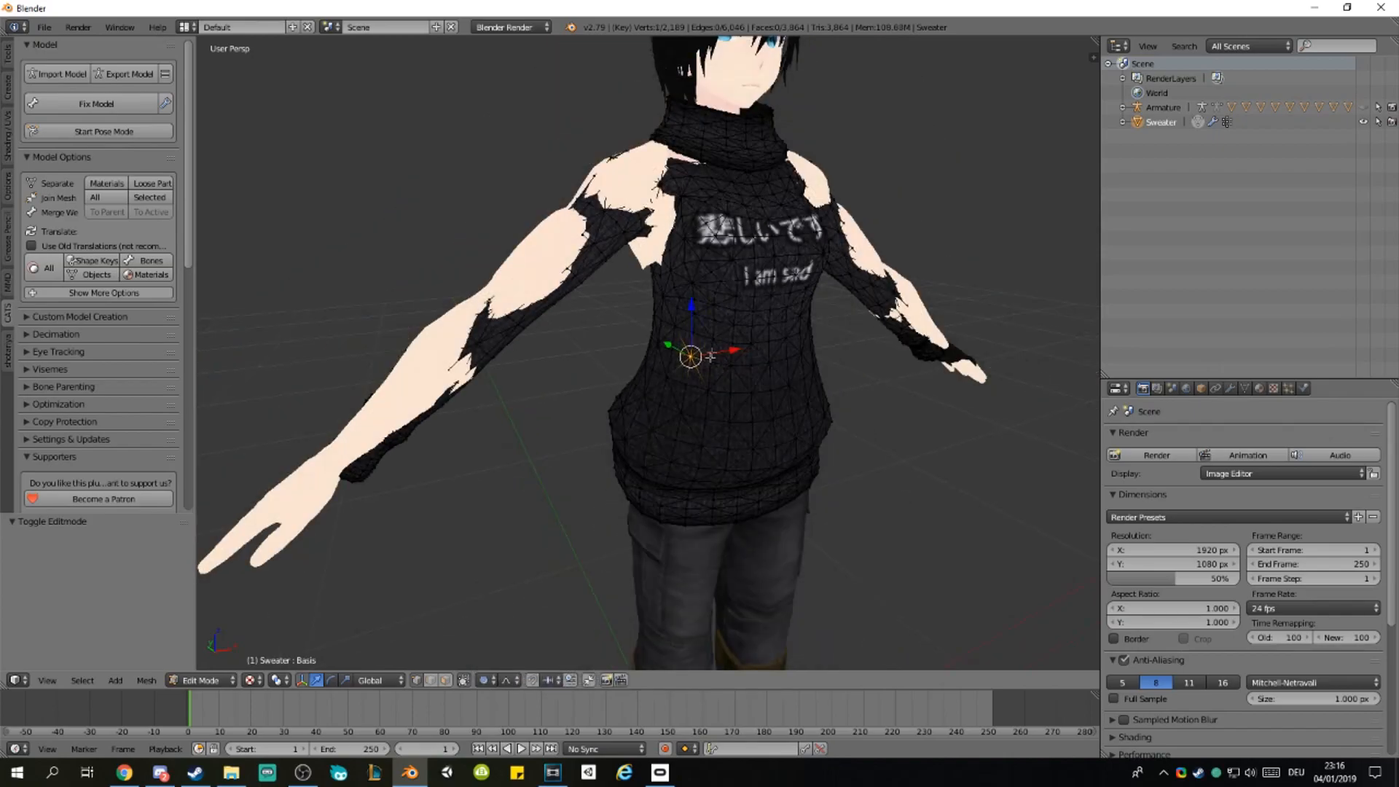
key(g)
click(726, 351)
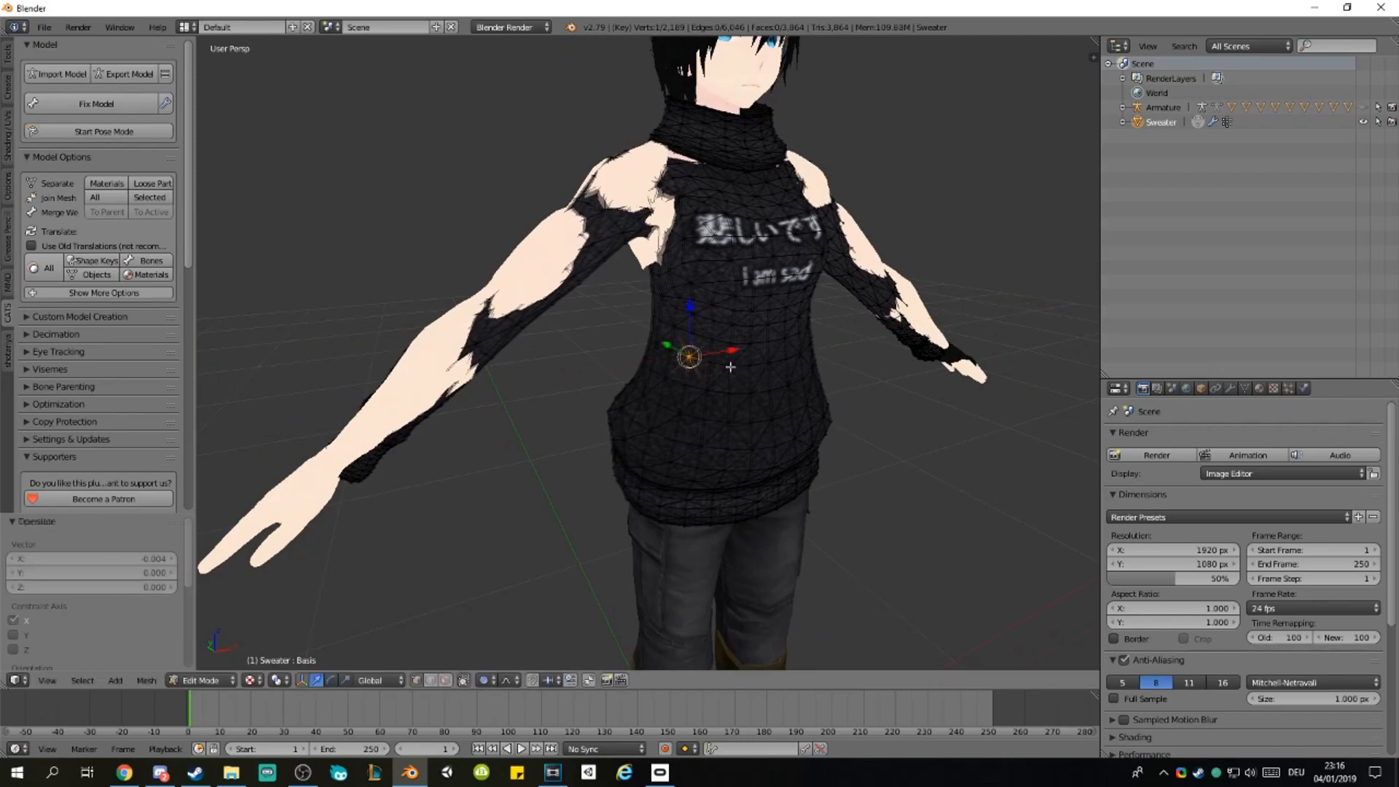
middle_drag(731, 366, 721, 398)
scroll(585, 519, up, 2)
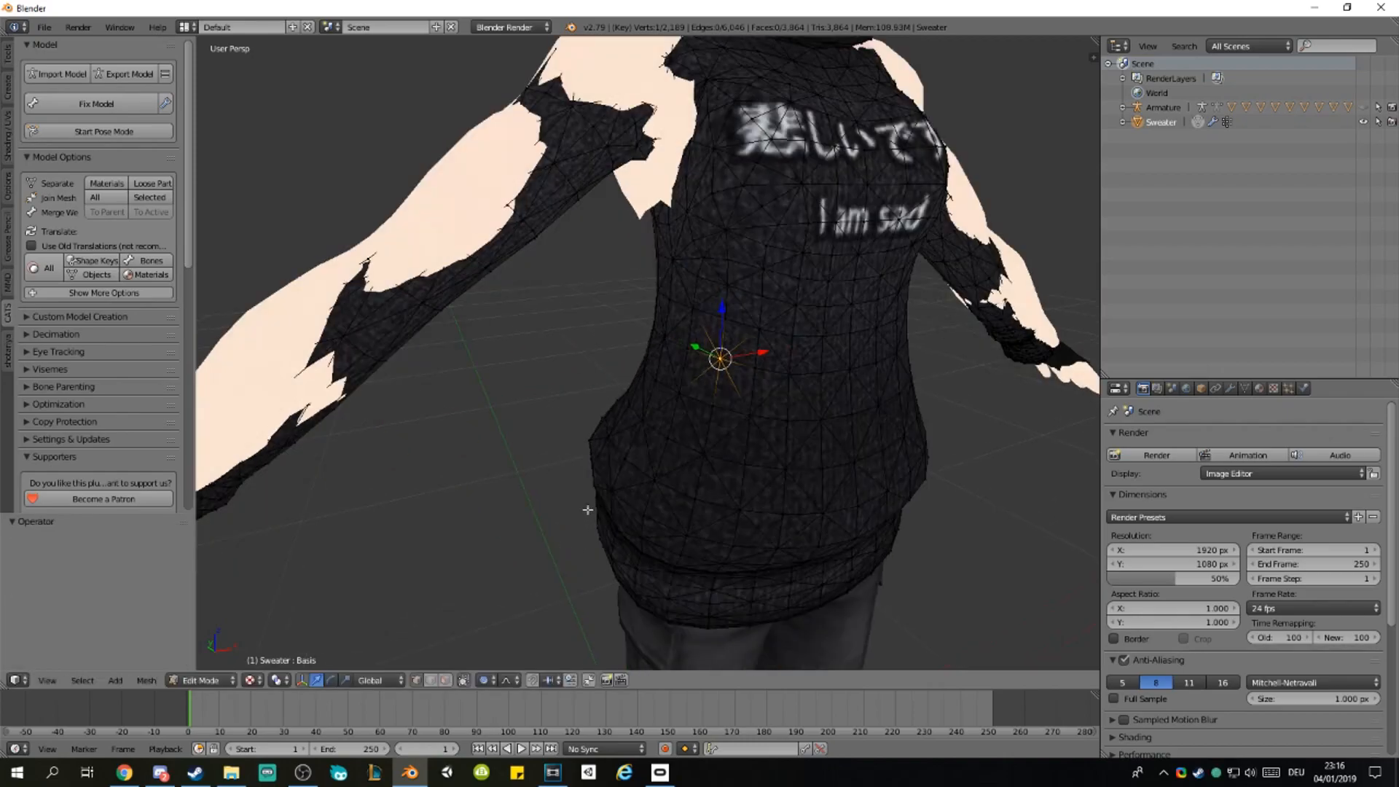
shift+middle_drag(592, 494, 576, 526)
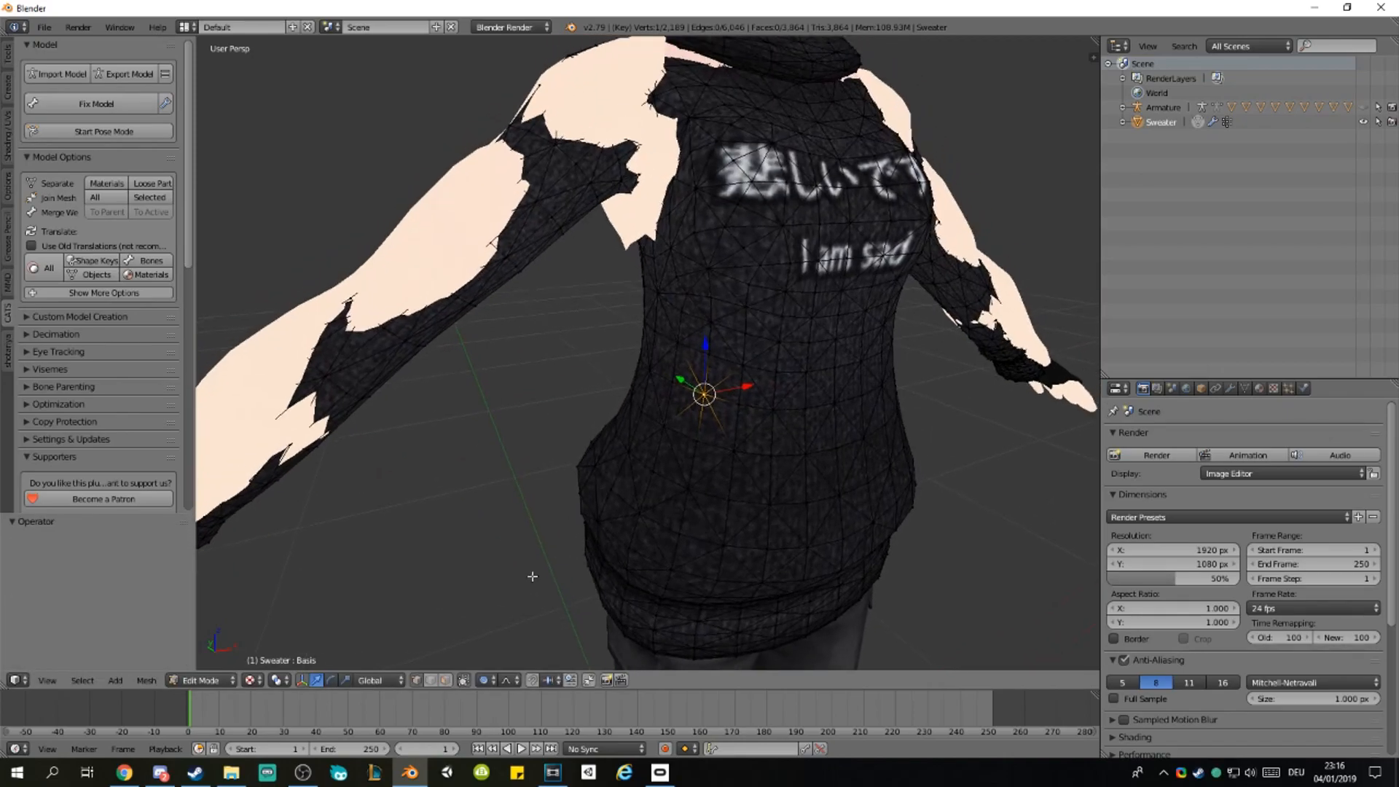
Step: Disable proportional editing and try pulling the single waist vertex outward along X
click(483, 680)
click(503, 658)
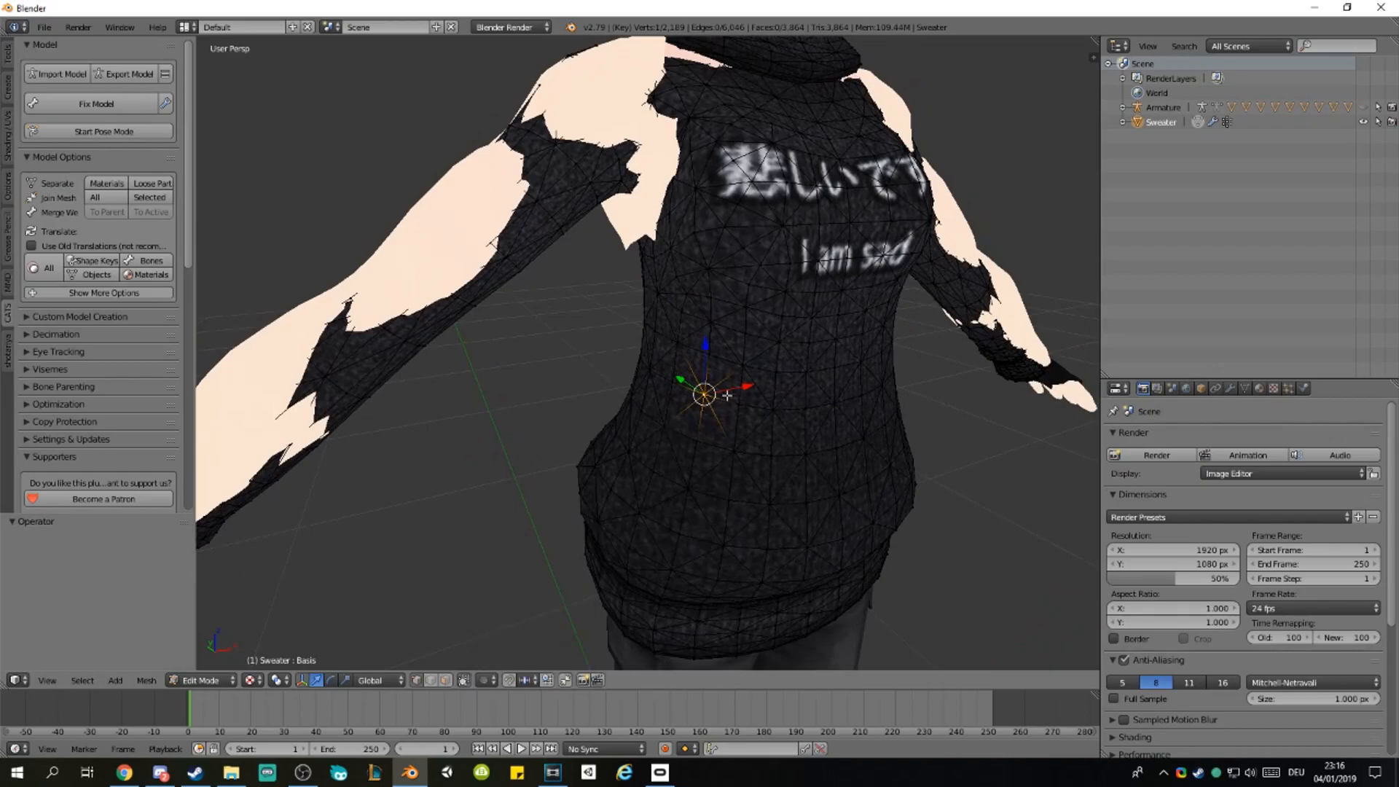
key(g)
key(x)
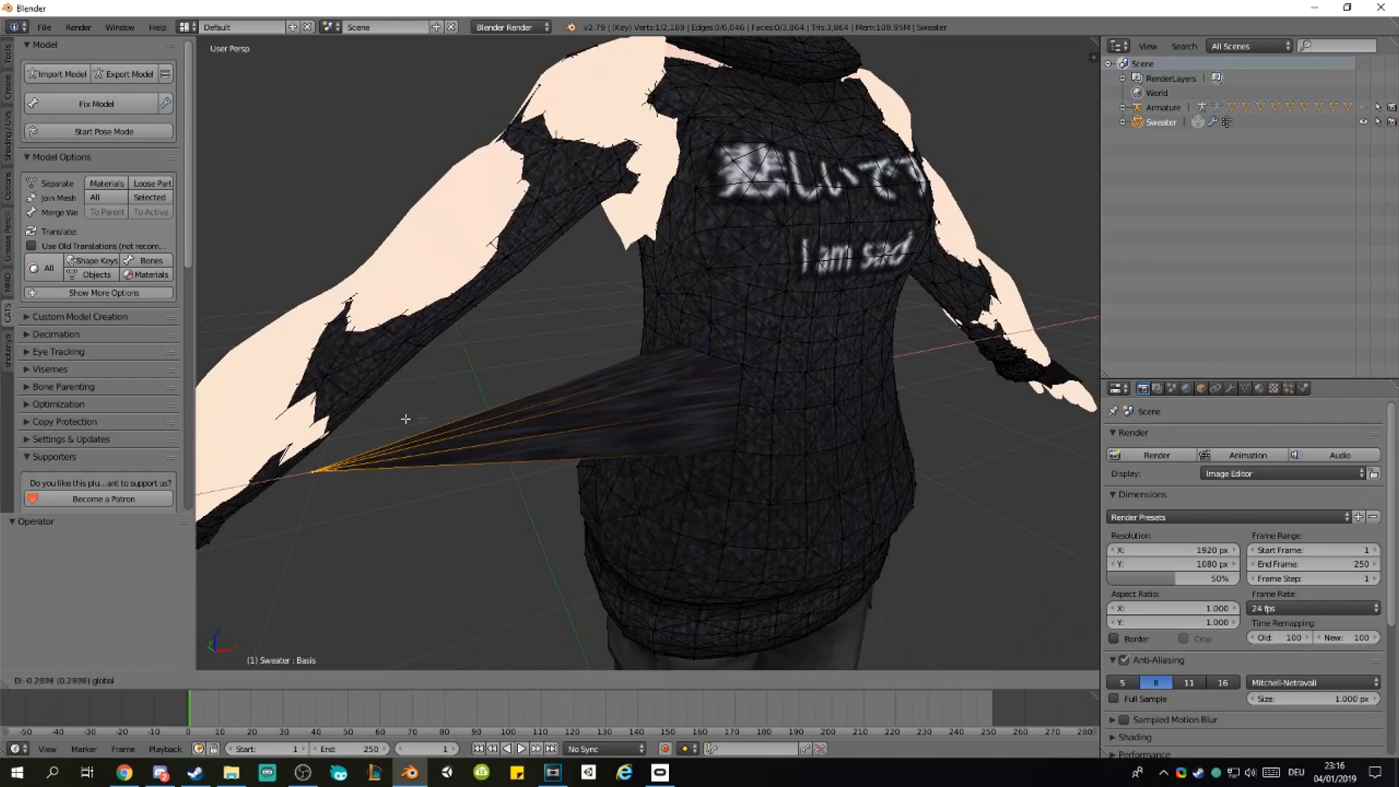
right_click(406, 419)
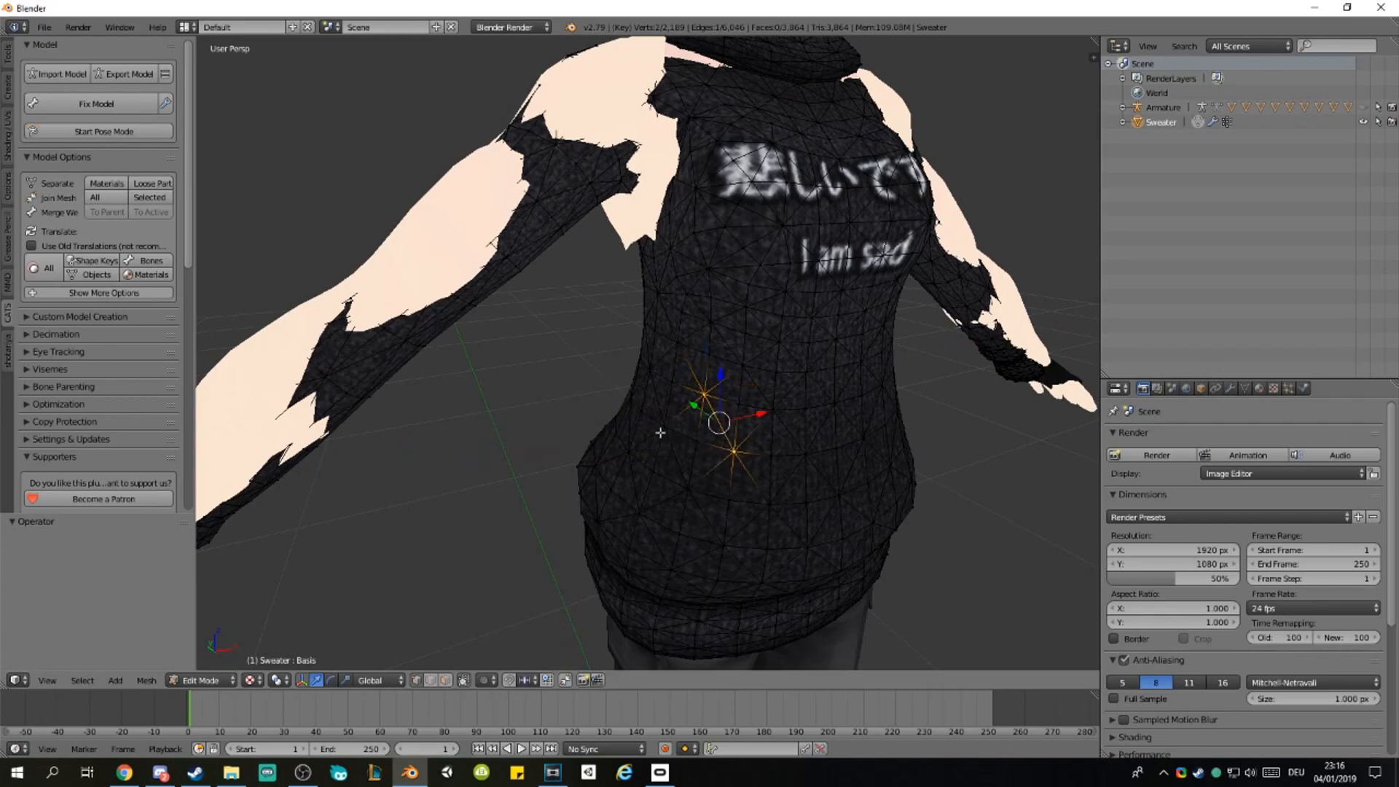
Step: Add the neighbouring waist vertices to the selection and try moving the patch -0.063 along X without proportional editing
shift+right_click(673, 402)
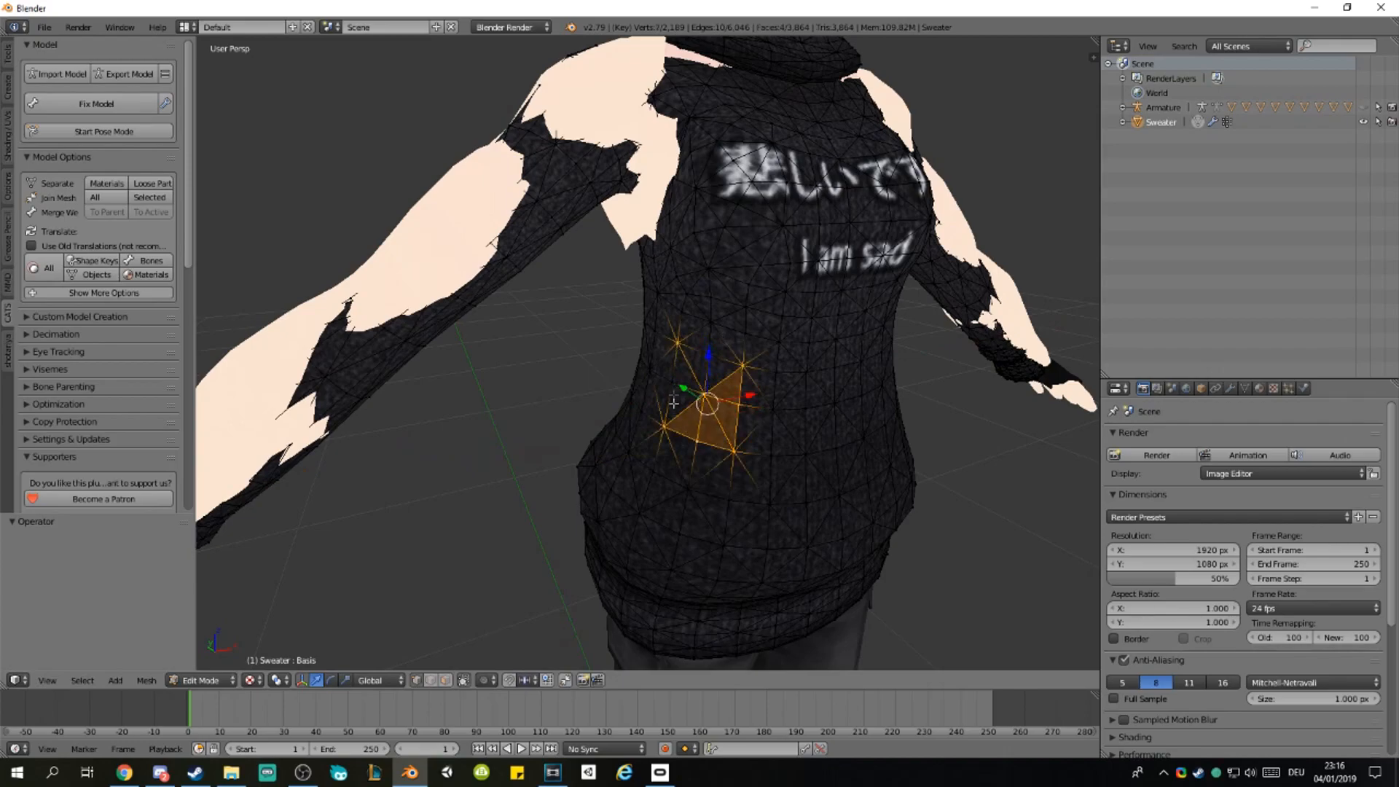
drag(750, 388, 683, 401)
middle_drag(701, 435, 627, 435)
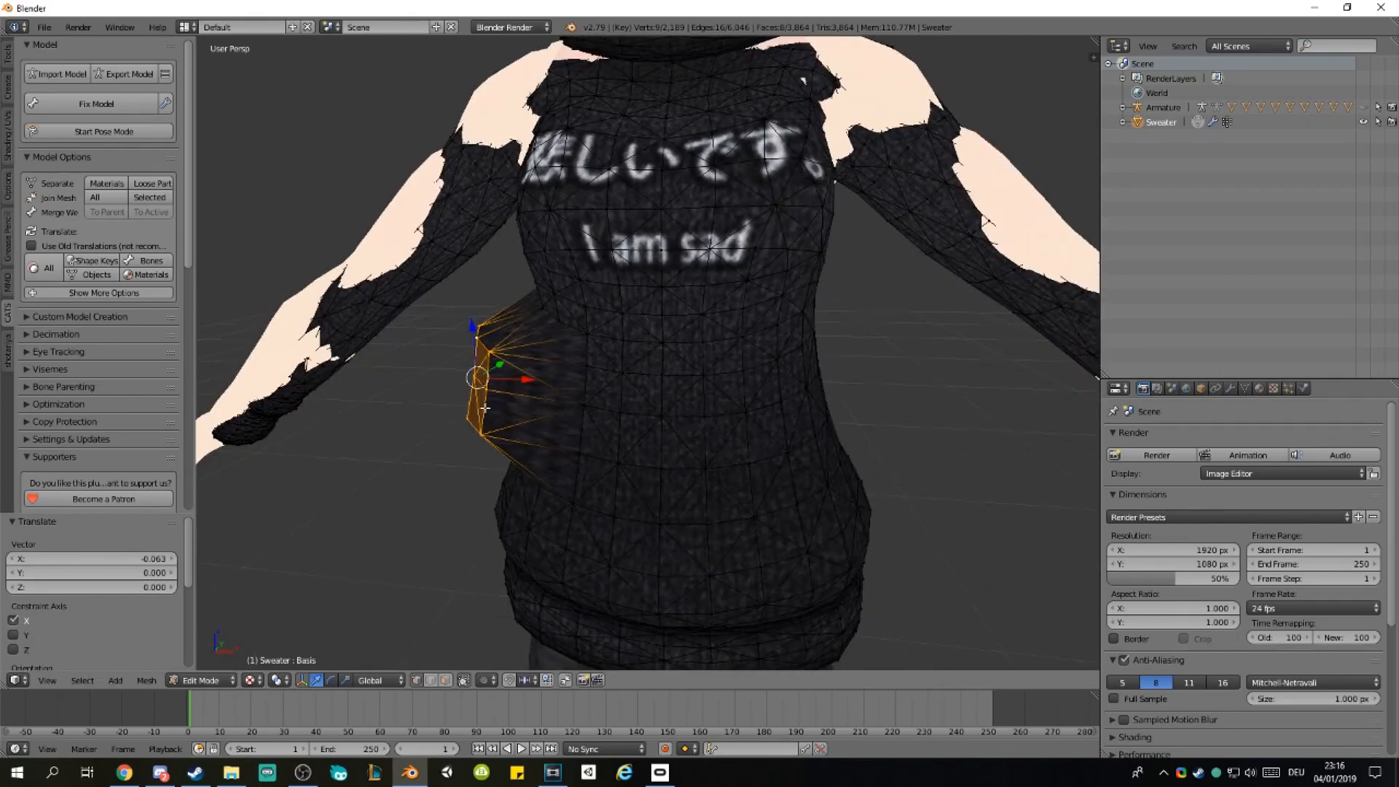
middle_drag(456, 439, 730, 539)
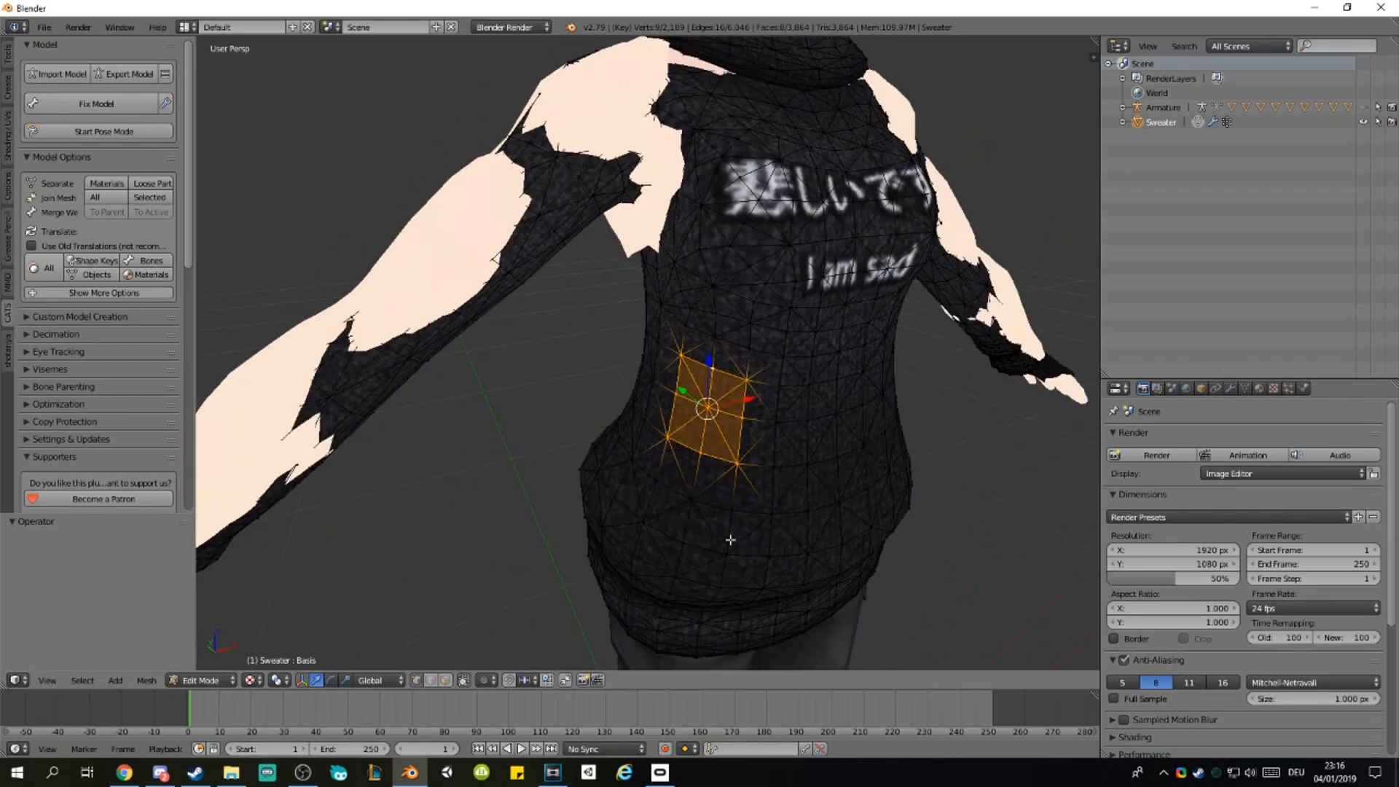
Step: Re-enable proportional editing and try moving the selected waist patch -0.029 along X with a proportional size of 0.10
click(483, 682)
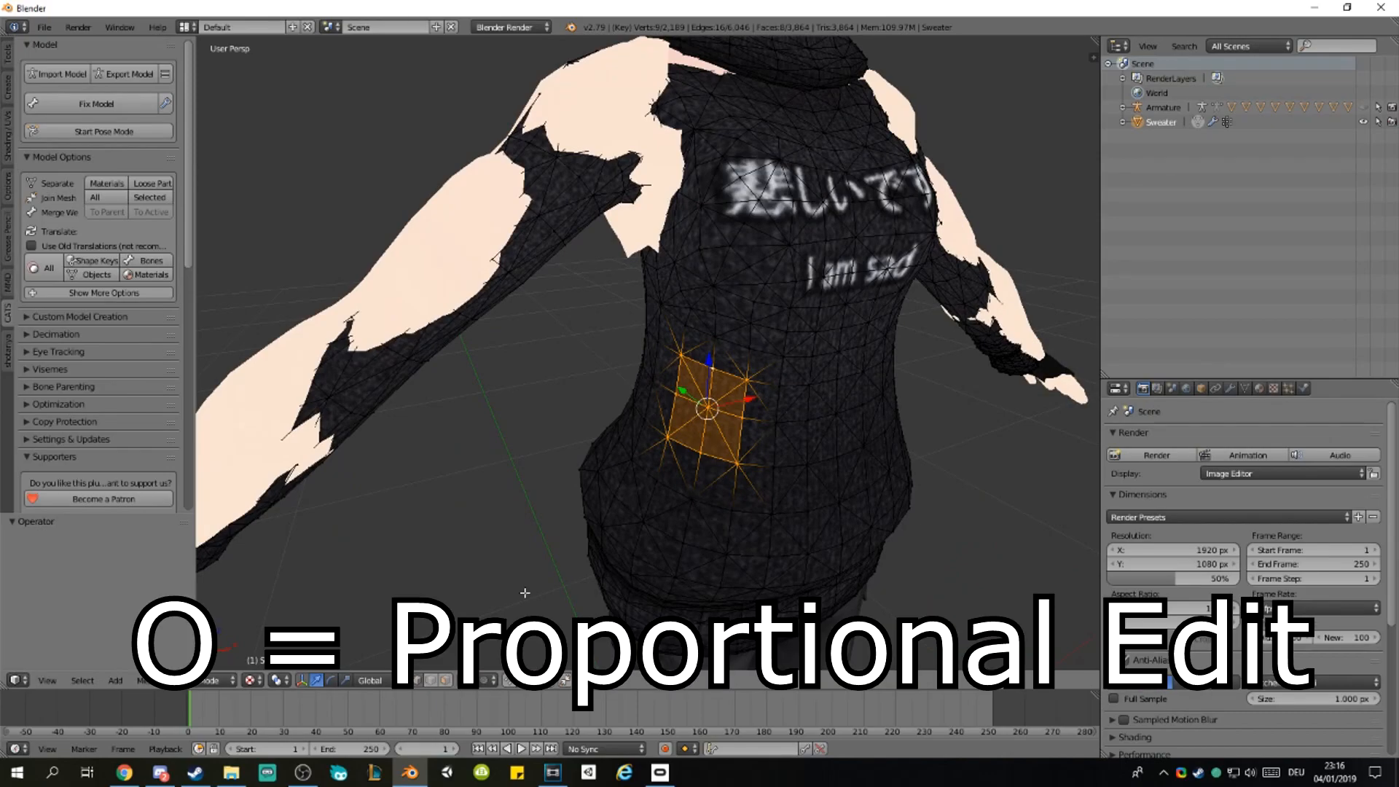
middle_drag(645, 530, 688, 527)
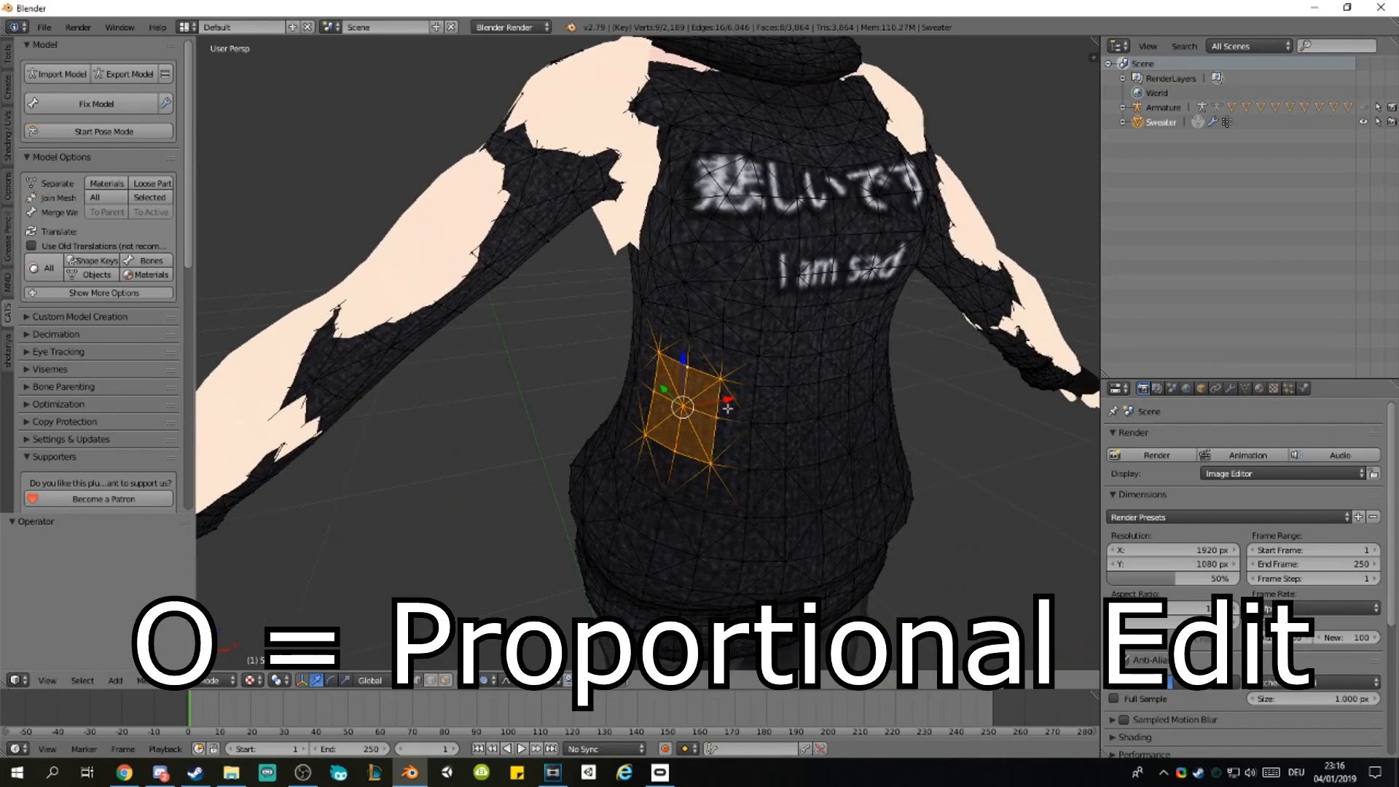
scroll(728, 399, down, 8)
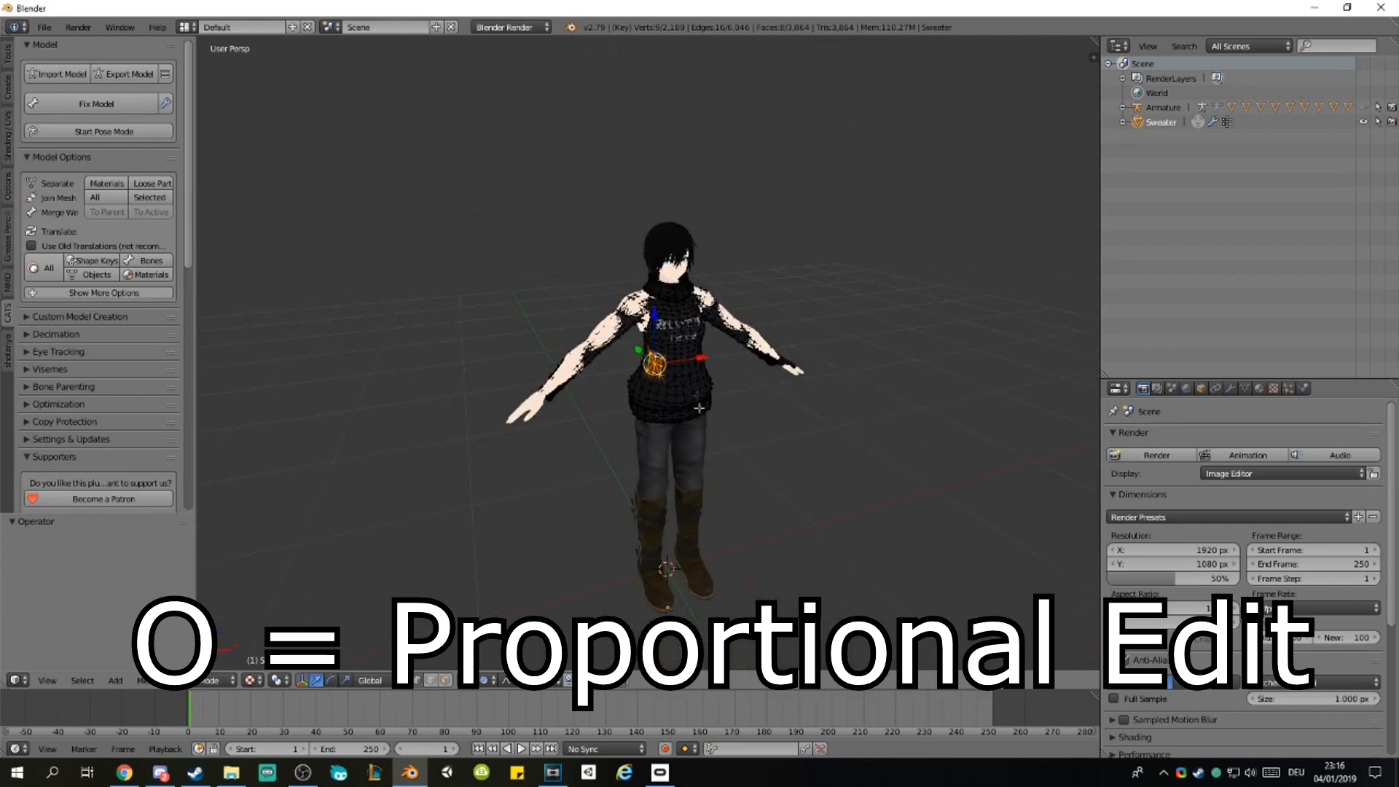
key(g)
key(x)
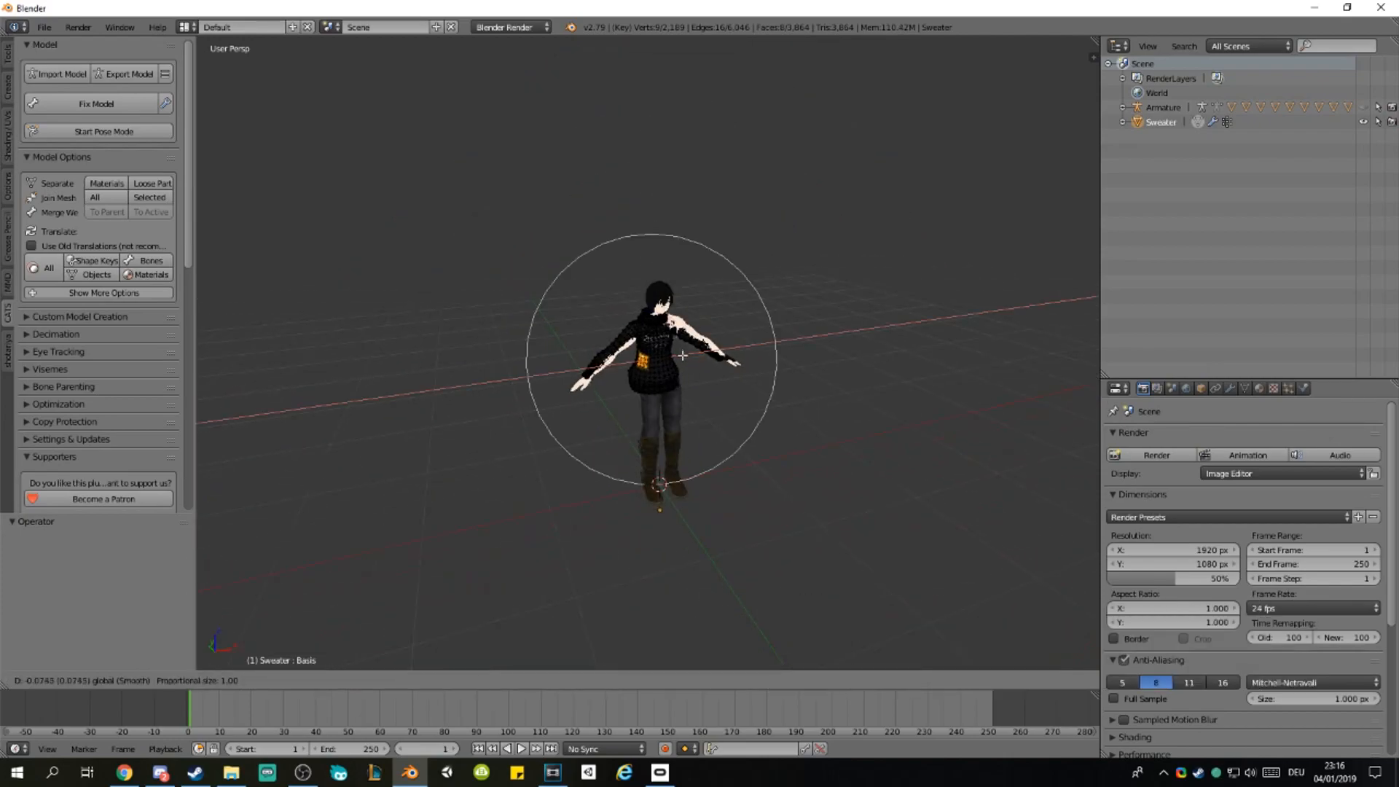
scroll(683, 357, up, 12)
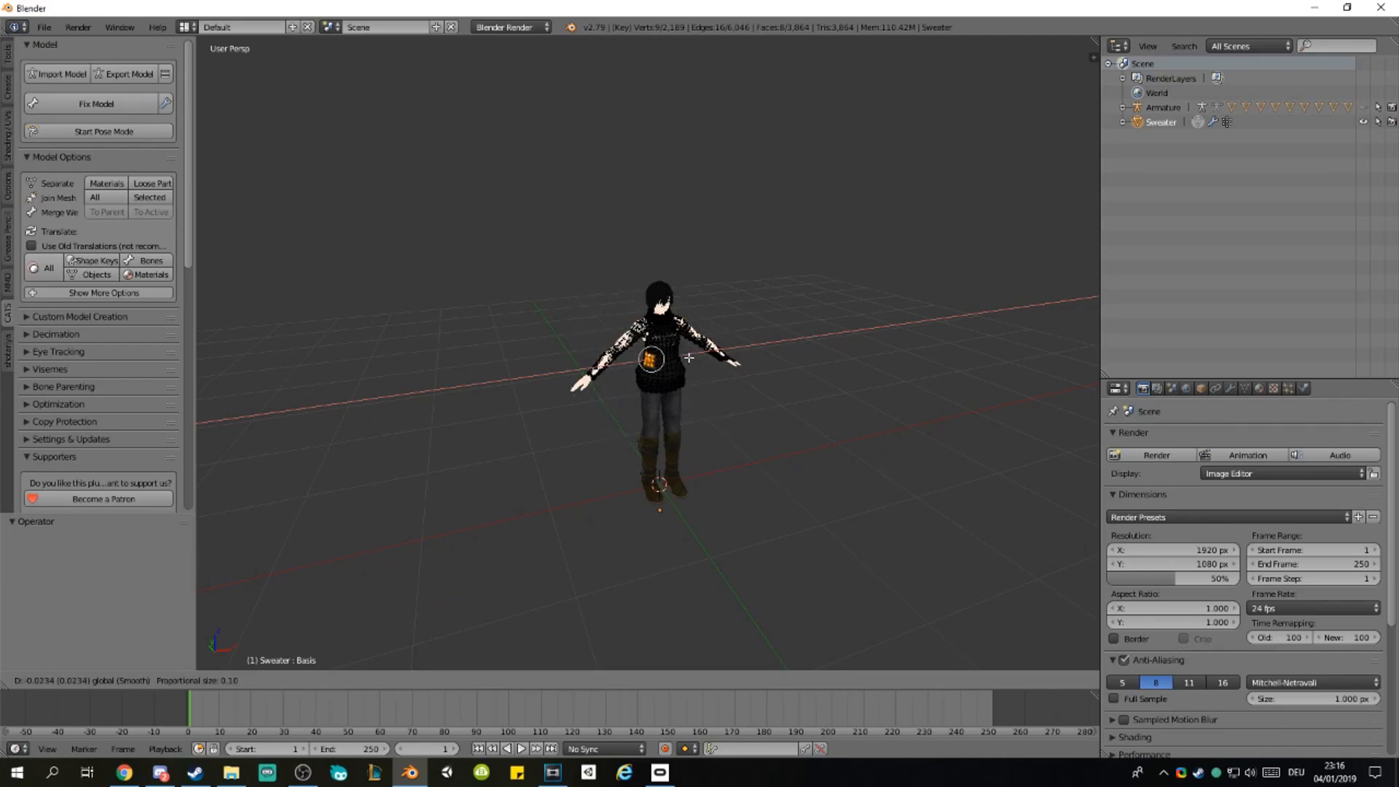
click(688, 358)
scroll(687, 361, up, 8)
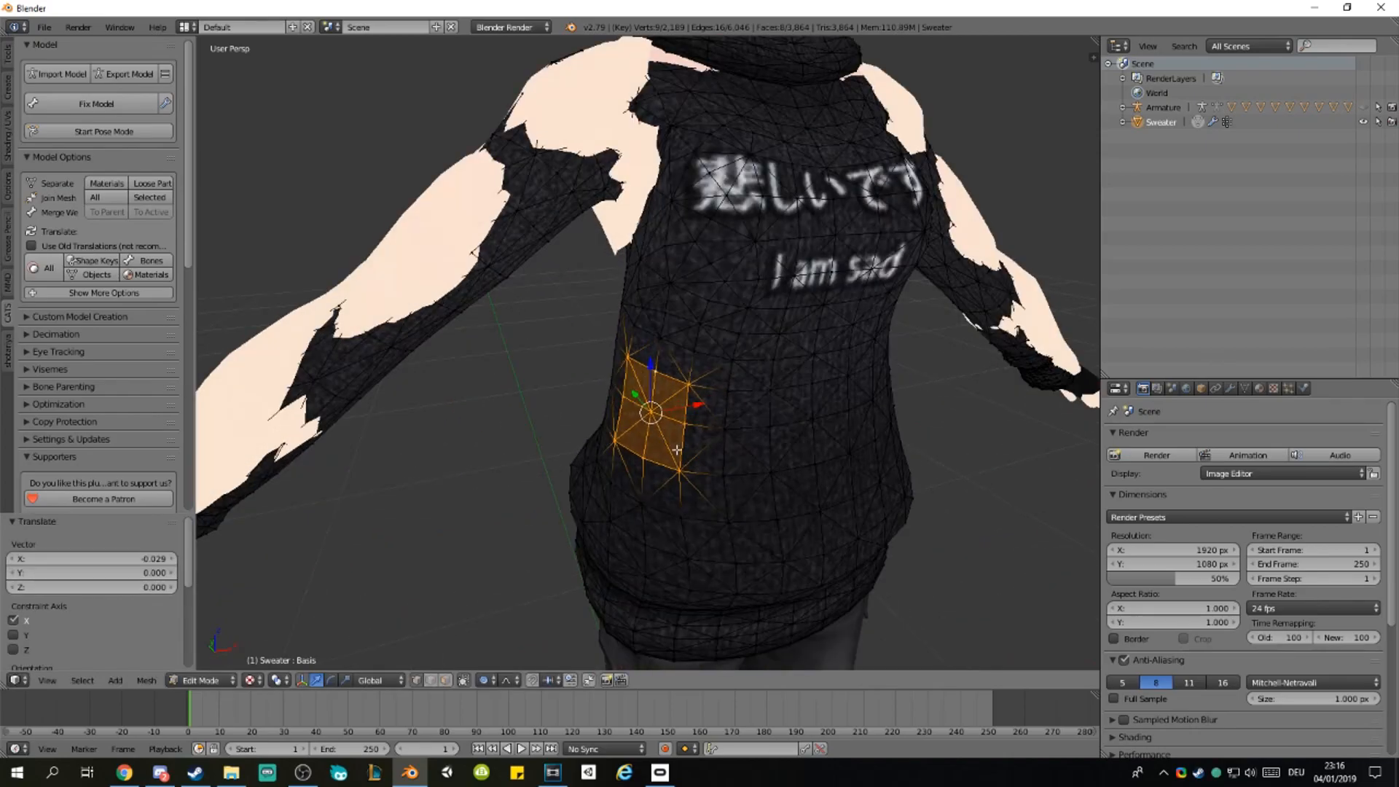
Step: Try nudging the waist patch 0.000945 along X and undo the nudge
scroll(678, 453, up, 2)
shift+middle_drag(732, 441, 714, 430)
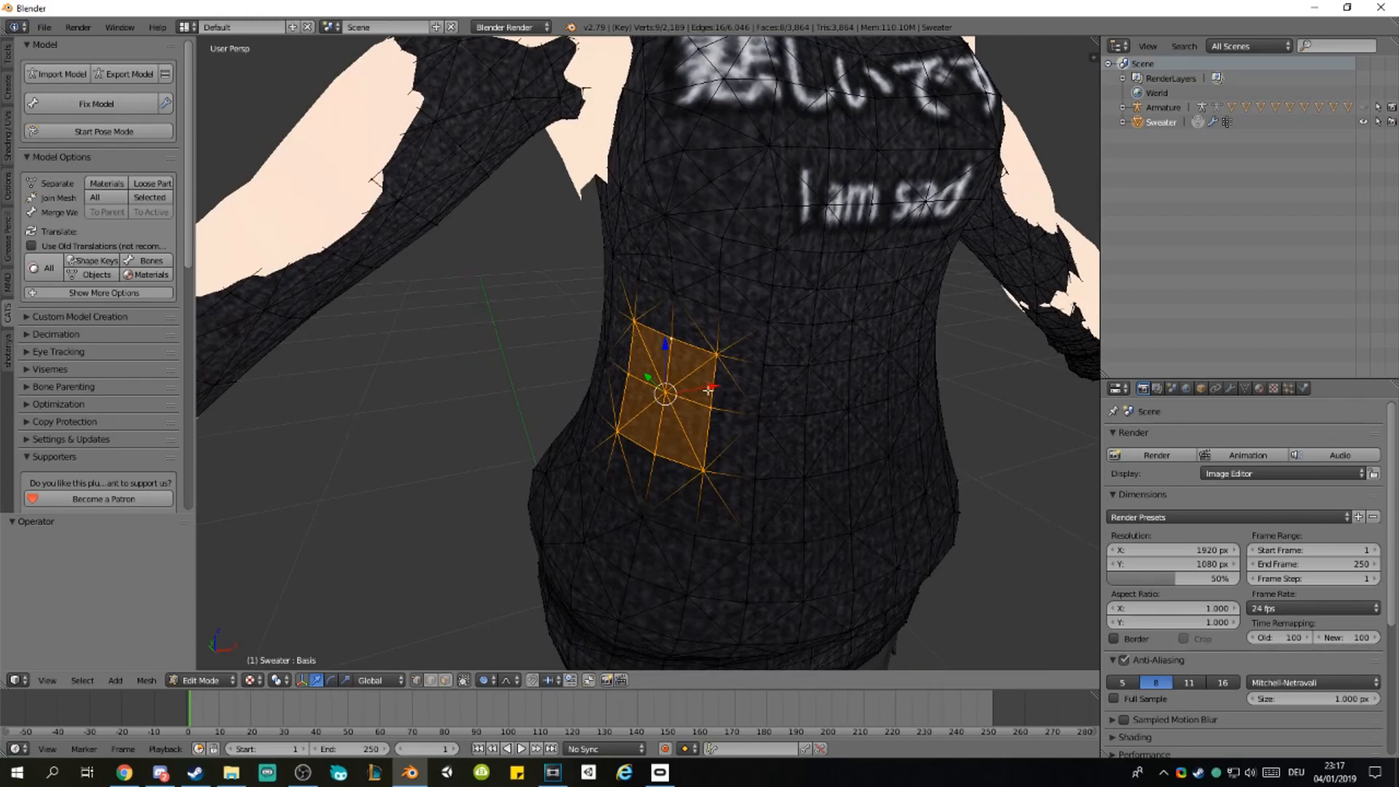
mouse_move(710, 388)
mouse_down()
mouse_move(630, 386)
mouse_move(713, 379)
mouse_up()
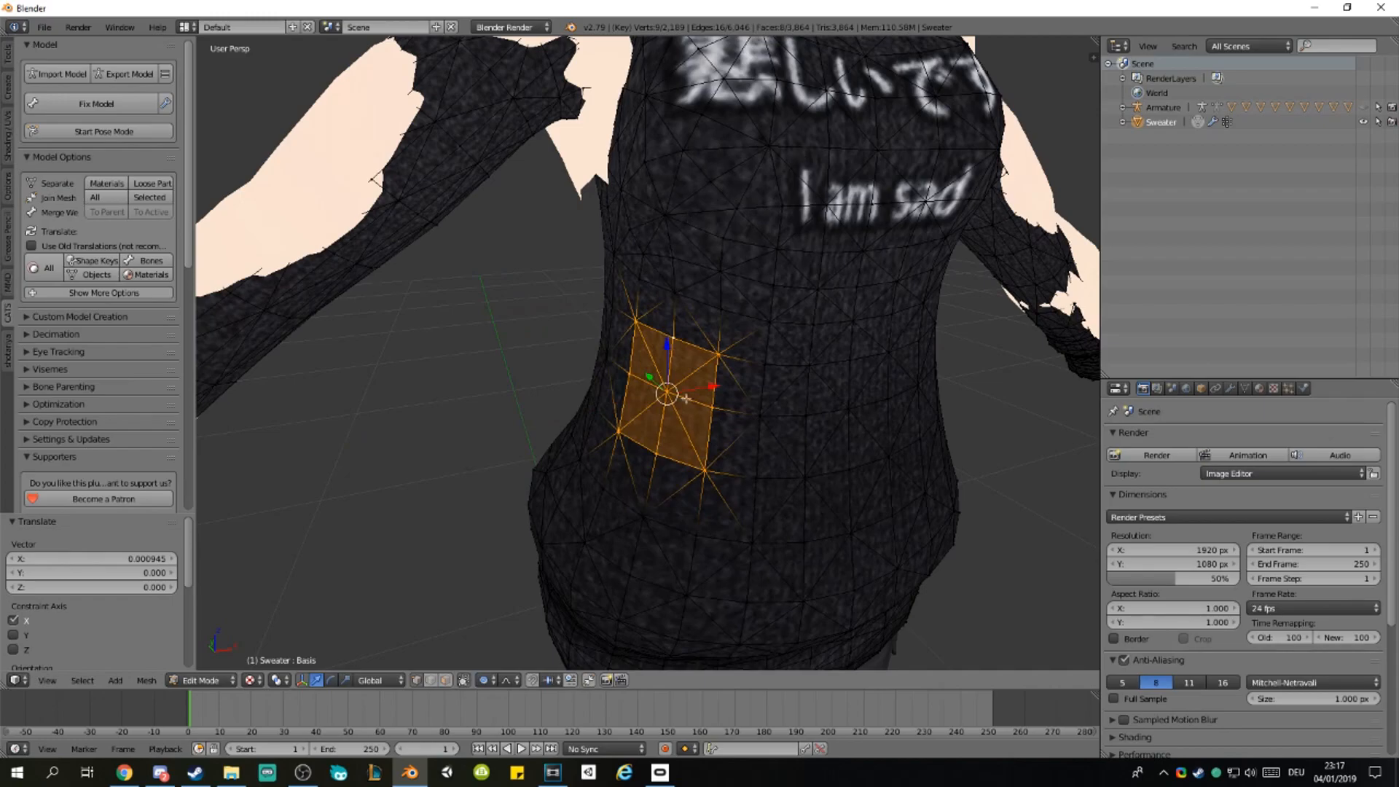
key(ctrl+z)
Step: Select all linked geometry of the sweater's cuff at the gloved wrist
scroll(666, 396, down, 5)
middle_drag(583, 378, 646, 418)
middle_drag(732, 392, 612, 396)
scroll(723, 427, up, 3)
scroll(718, 427, down, 4)
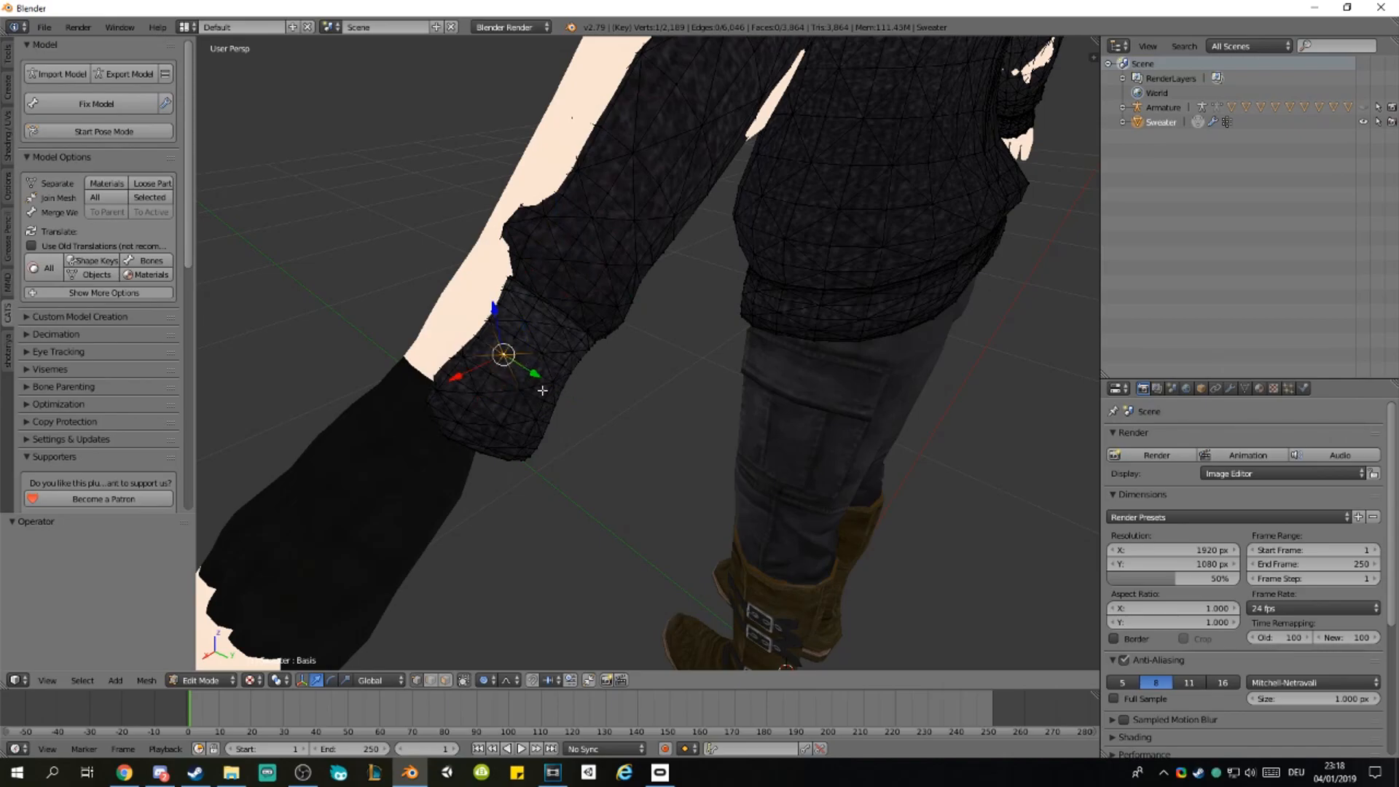
key(ctrl+l)
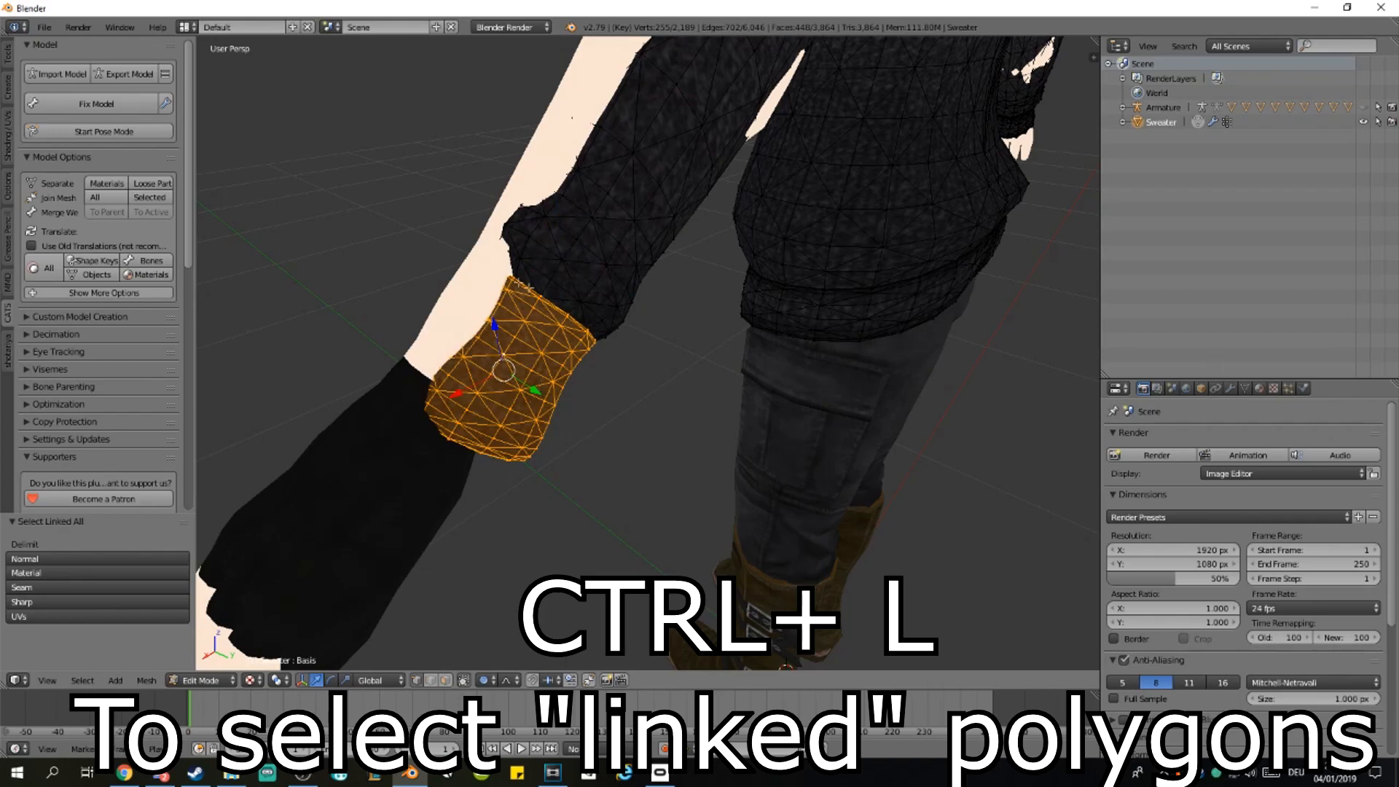
Step: Move the selected cuff along Y and adjust its height to fit around the gloved wrist
middle_drag(578, 350, 604, 397)
middle_drag(519, 376, 720, 455)
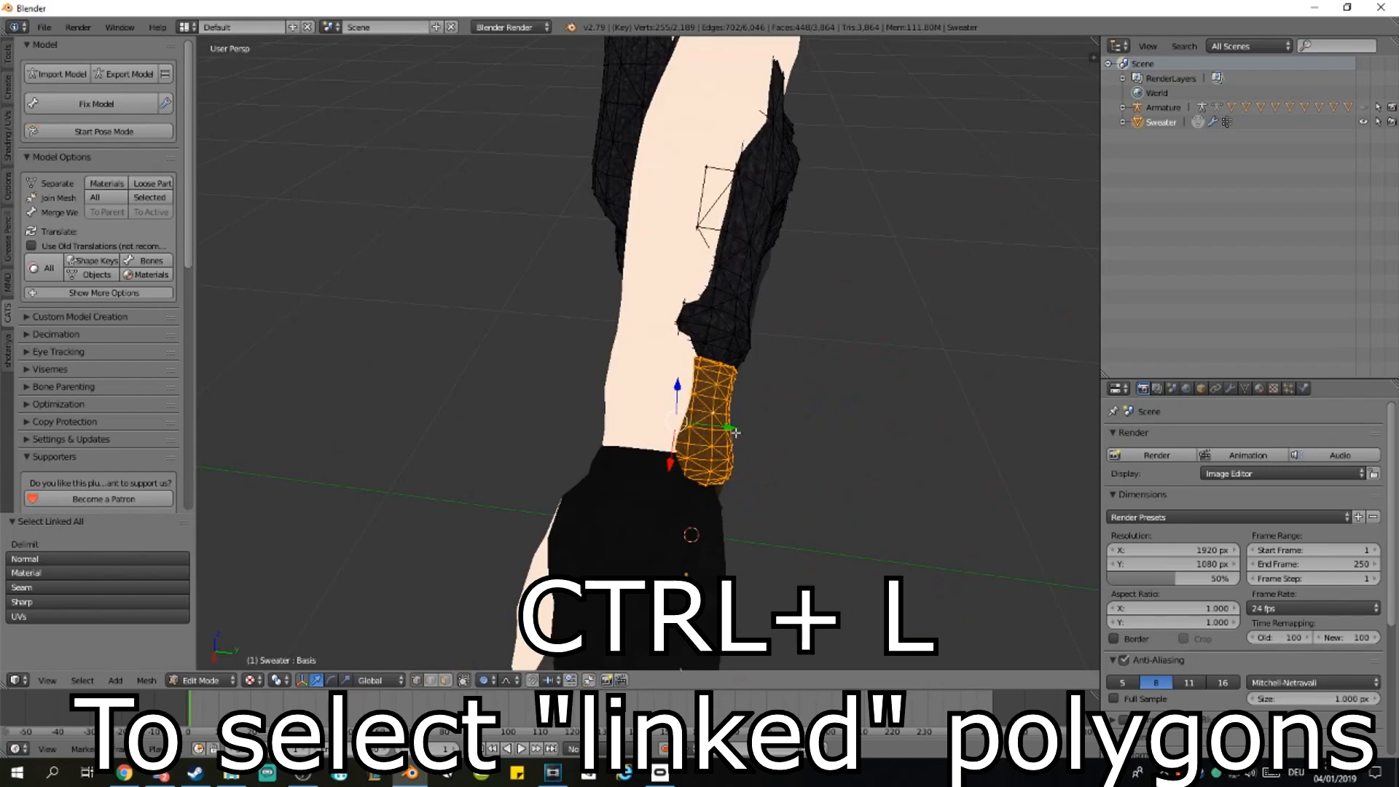
key(g)
key(z)
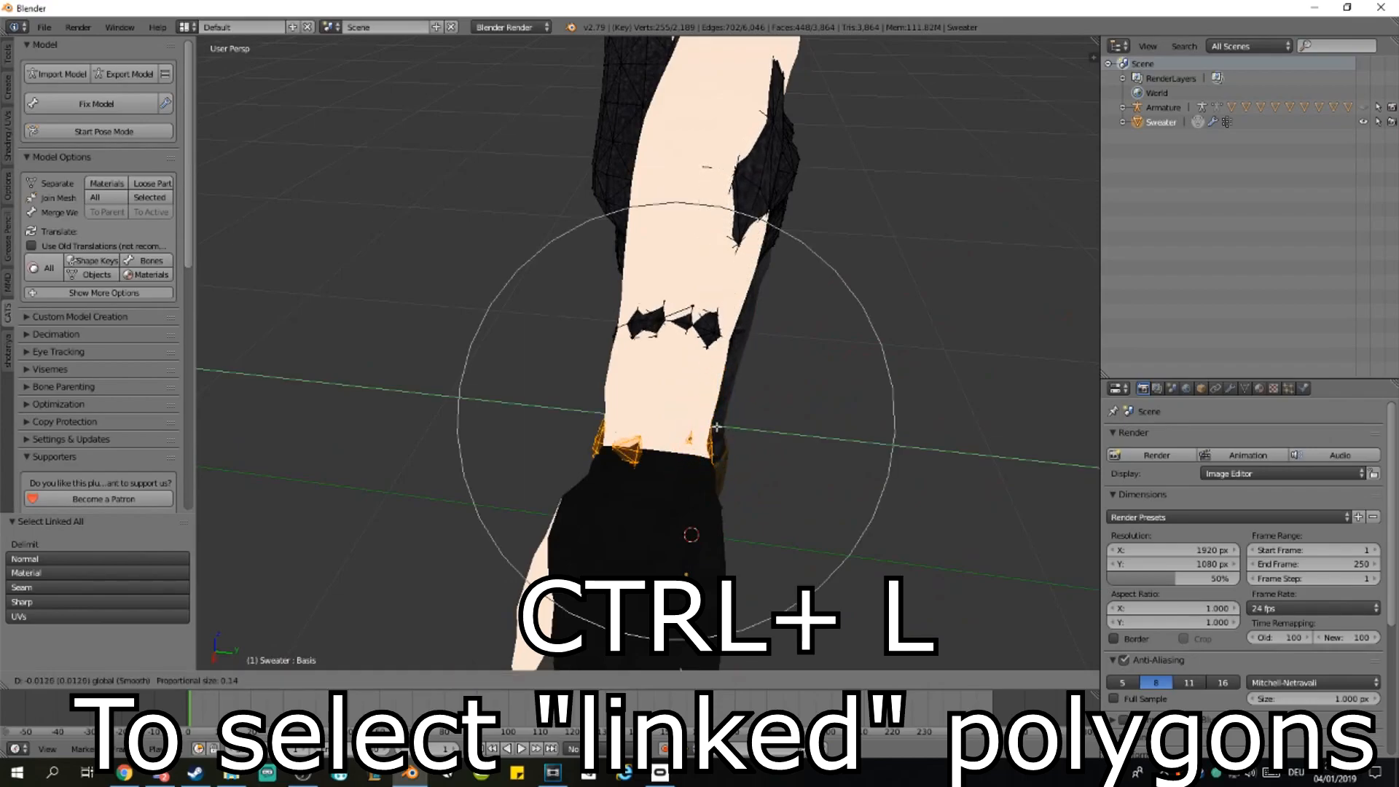
click(717, 428)
key(g)
key(z)
click(658, 376)
Step: Refine the cuff's position along Y and move a vertex at its upper edge -0.003 along Y with a smaller influence area
middle_drag(658, 376, 739, 317)
key(g)
key(y)
click(758, 353)
right_click(740, 318)
key(g)
scroll(773, 316, up, 6)
click(763, 320)
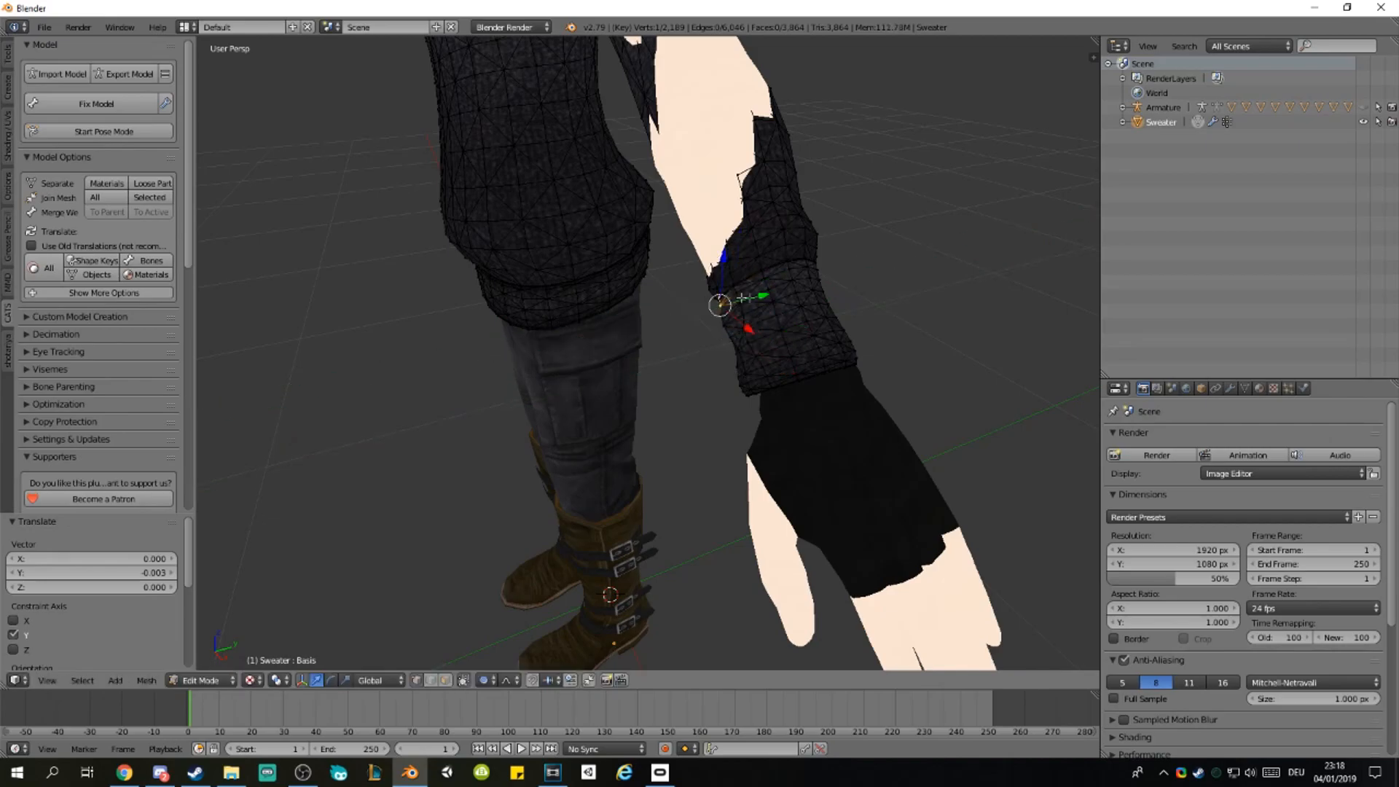
Step: Reshape the cuff from other sides by shifting its vertices, including along Y, to cover the wrist
middle_drag(742, 298, 794, 291)
drag(796, 234, 787, 239)
middle_drag(787, 239, 617, 282)
key(g)
key(y)
click(625, 303)
drag(617, 282, 613, 264)
Step: Move the selected vertex of the gloved wrist's cuff 0.005 along X
middle_drag(619, 275, 812, 359)
key(g)
key(x)
click(490, 232)
Step: Inspect the sweater's fit on the arms, shoulders, collar and torso from several angles
scroll(729, 394, down, 3)
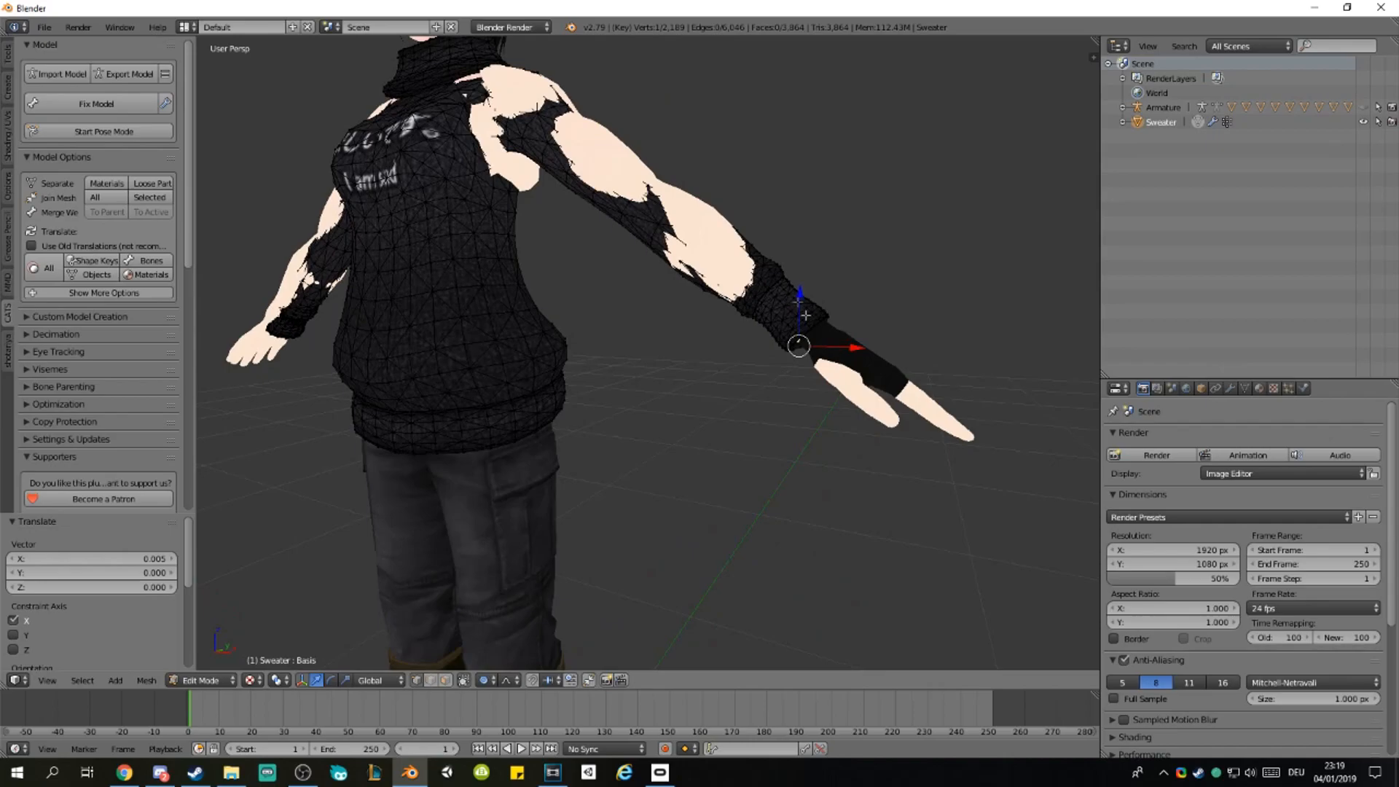
middle_drag(776, 367, 691, 372)
scroll(662, 400, up, 2)
middle_drag(670, 283, 634, 377)
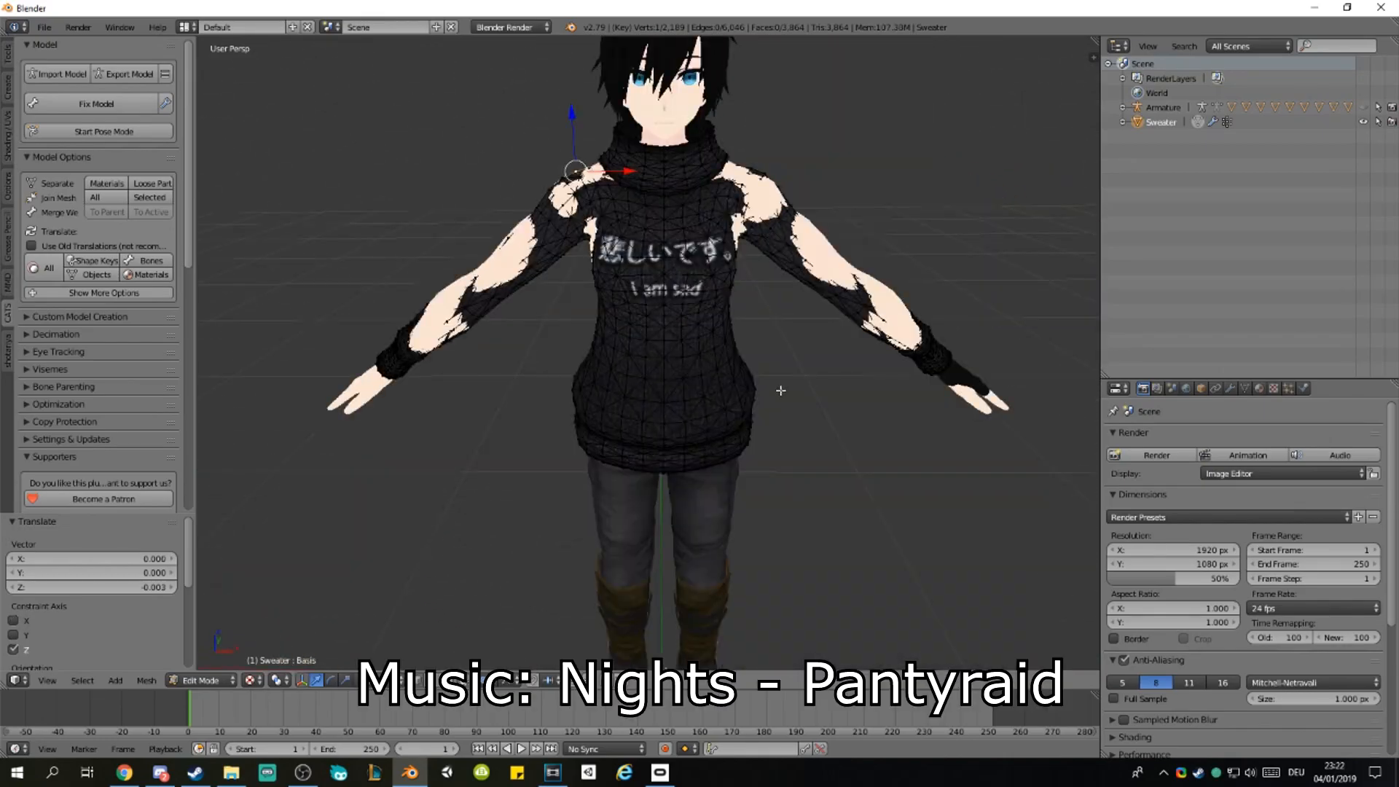
shift+middle_drag(604, 461, 625, 432)
middle_drag(454, 392, 748, 371)
scroll(748, 371, up, 2)
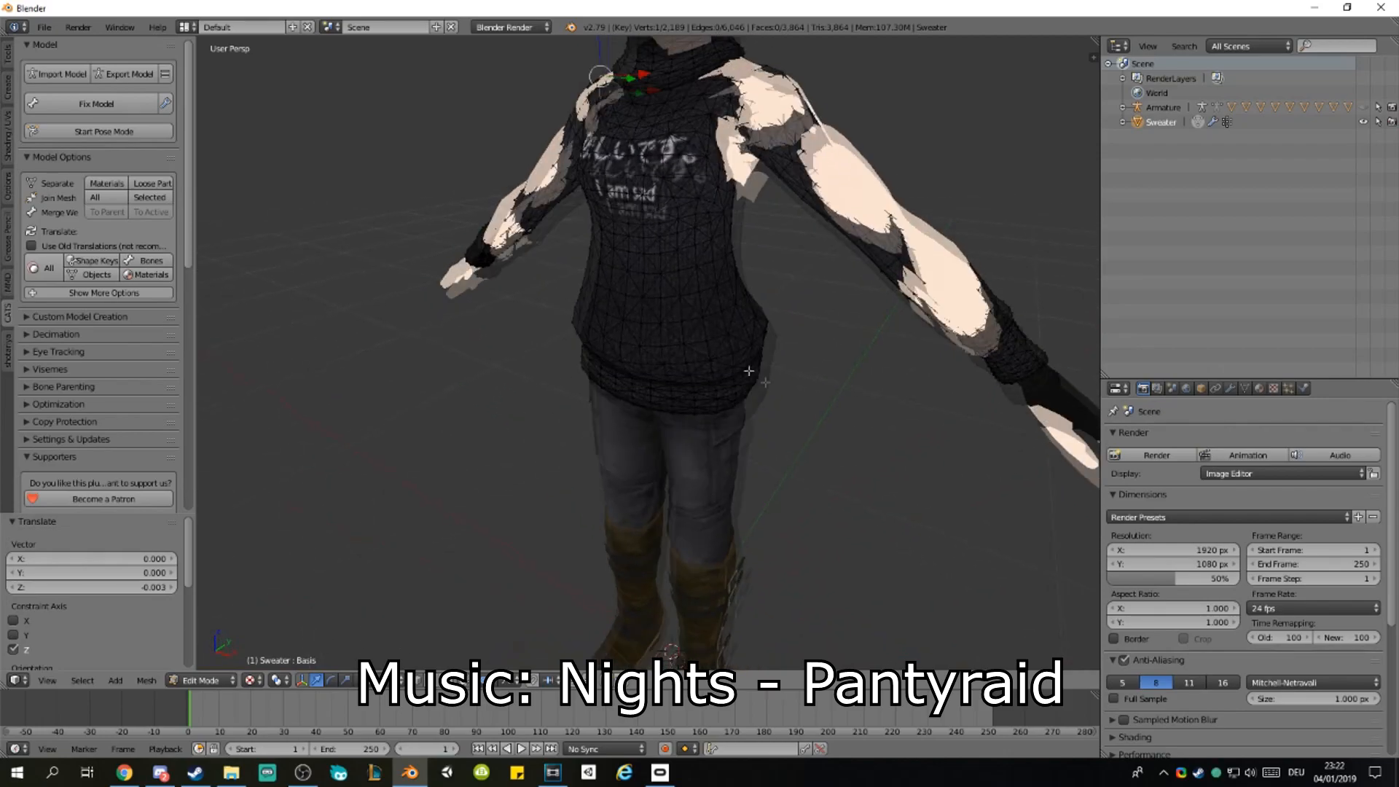
scroll(770, 320, down, 6)
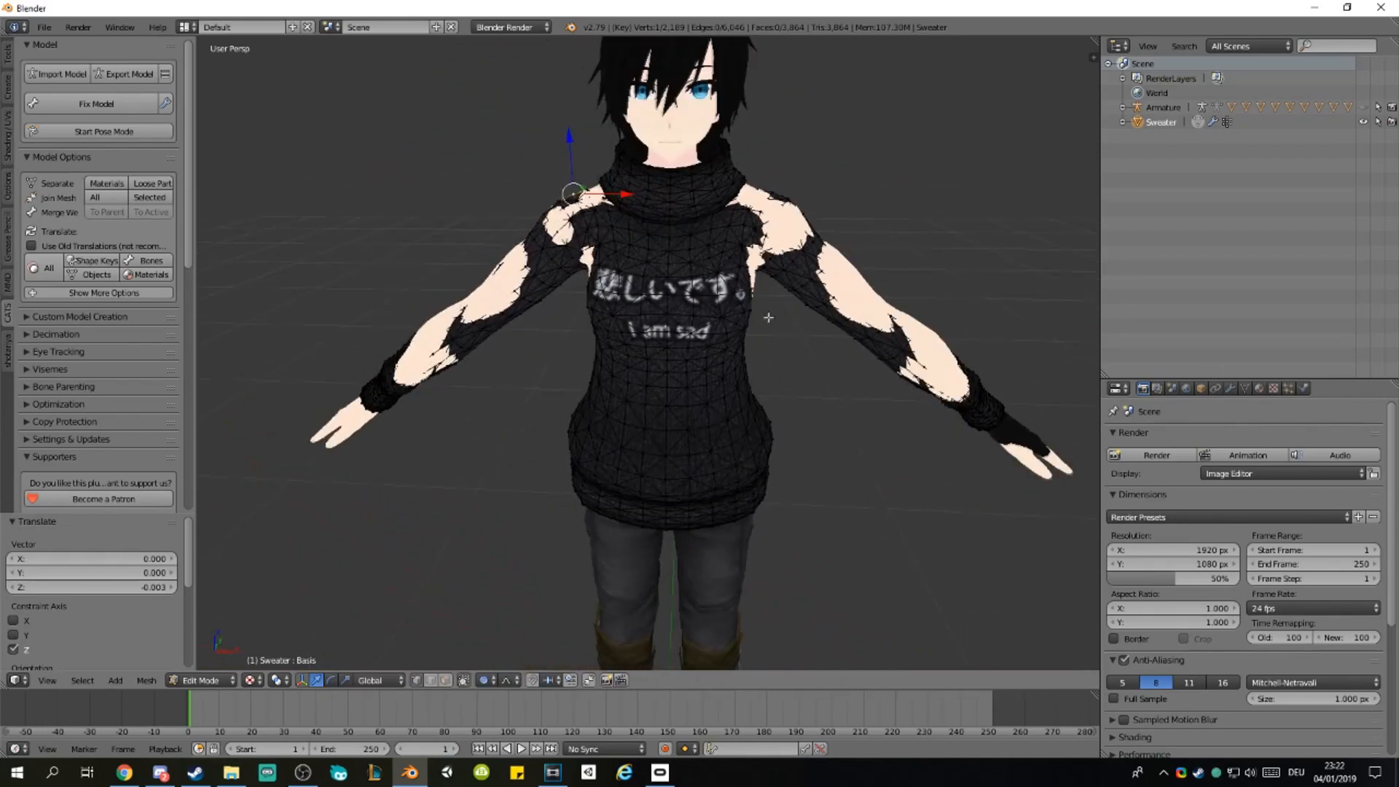
scroll(769, 317, up, 6)
scroll(797, 222, down, 2)
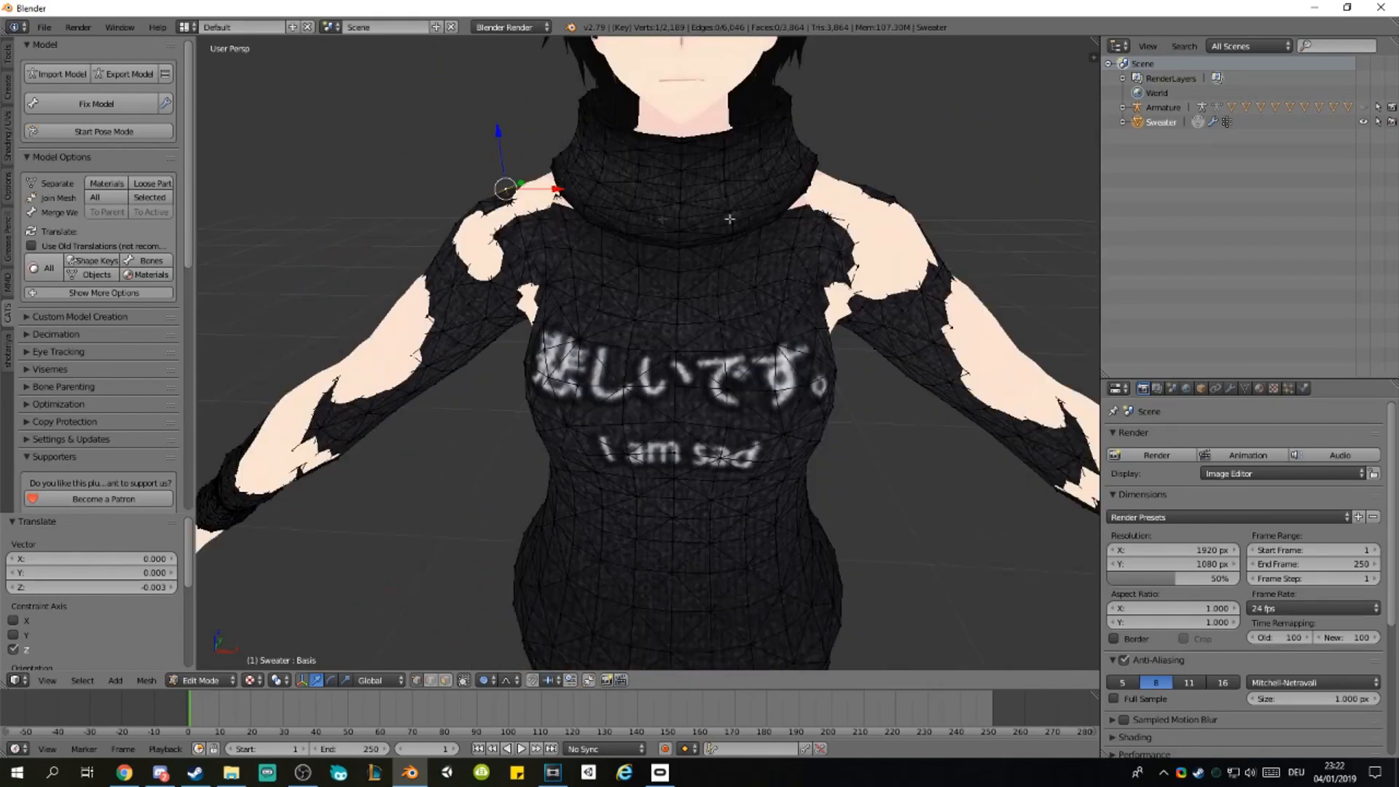
scroll(627, 310, down, 5)
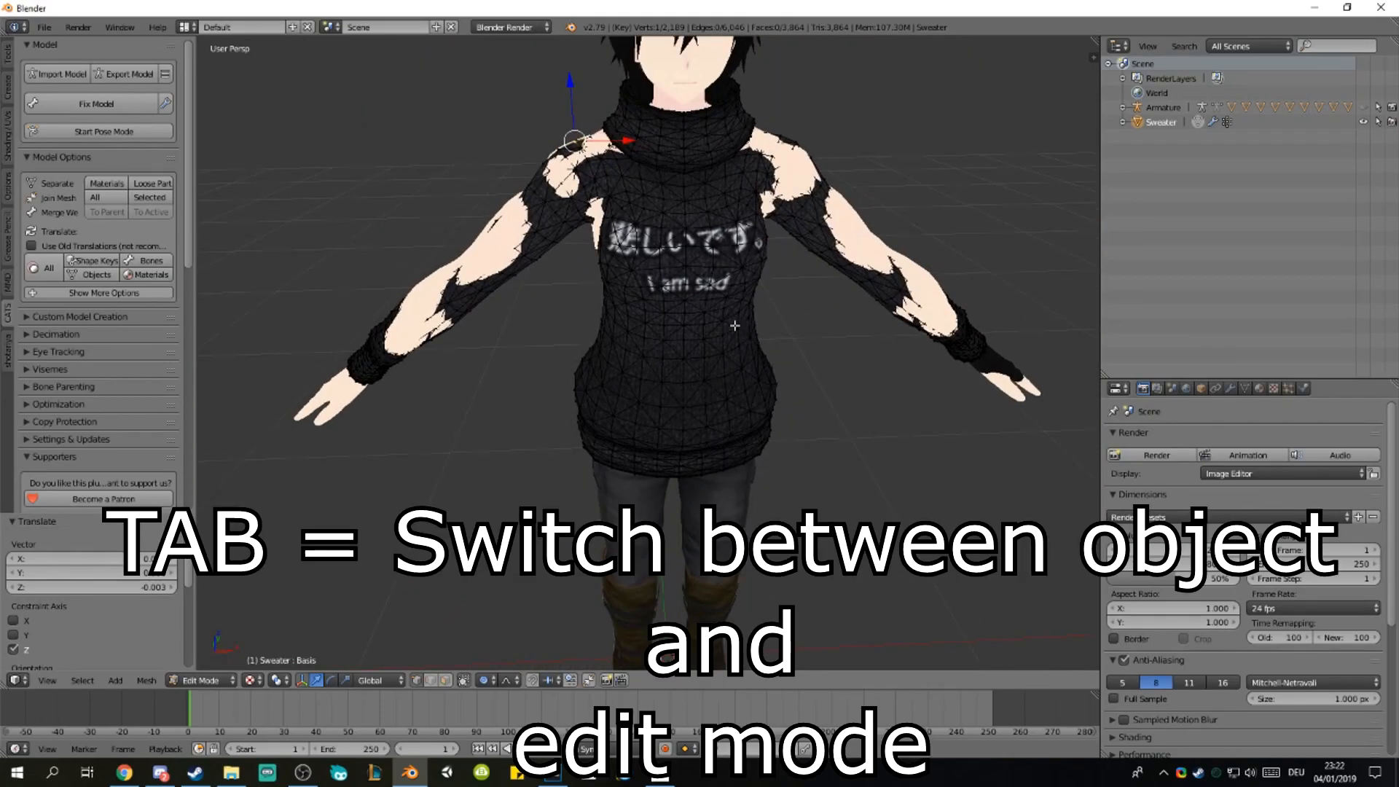
Step: Return the sweater to Object Mode and hide it
key(Tab)
key(Tab)
key(Tab)
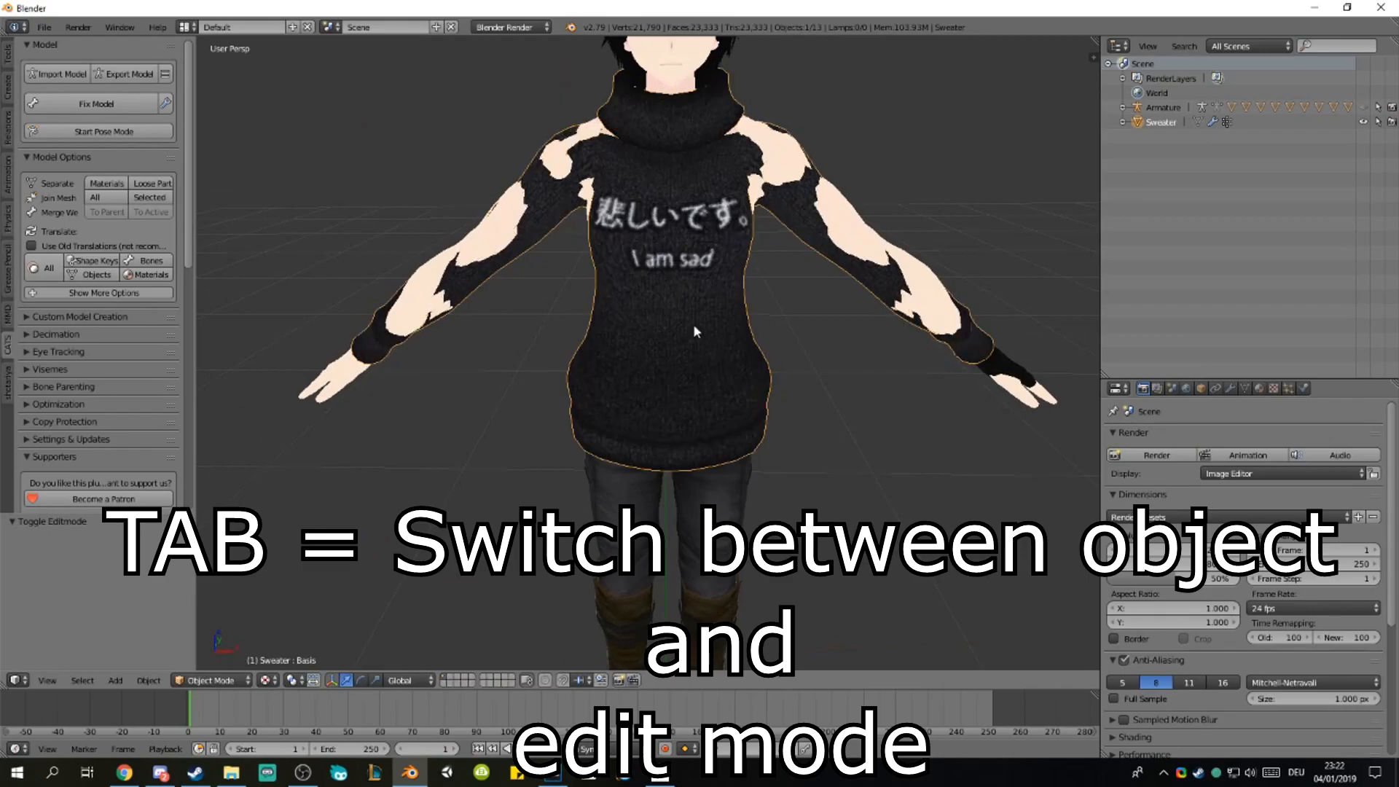
middle_drag(695, 327, 661, 304)
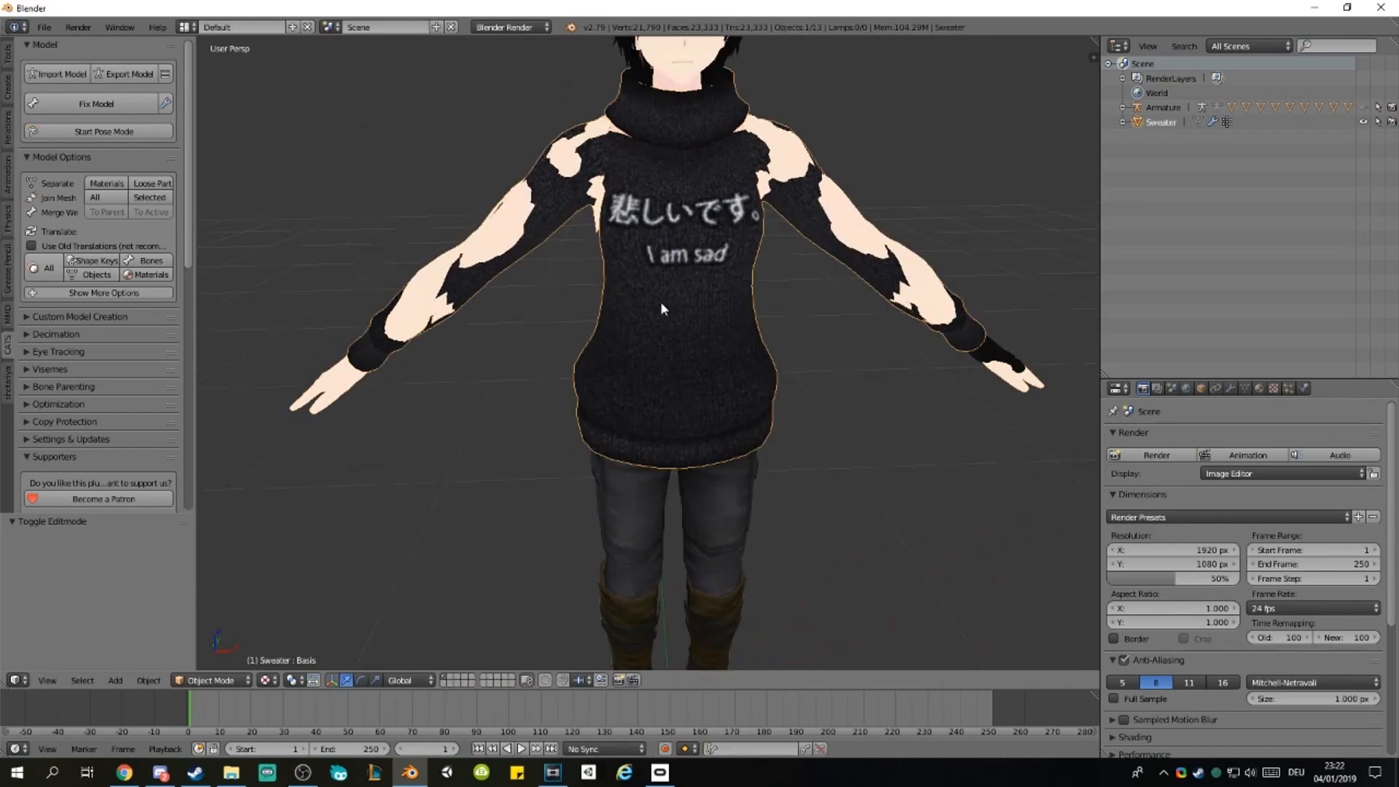
key(h)
Step: Select the character's arms mesh and enter Edit Mode on it
middle_drag(646, 316, 553, 387)
right_click(570, 305)
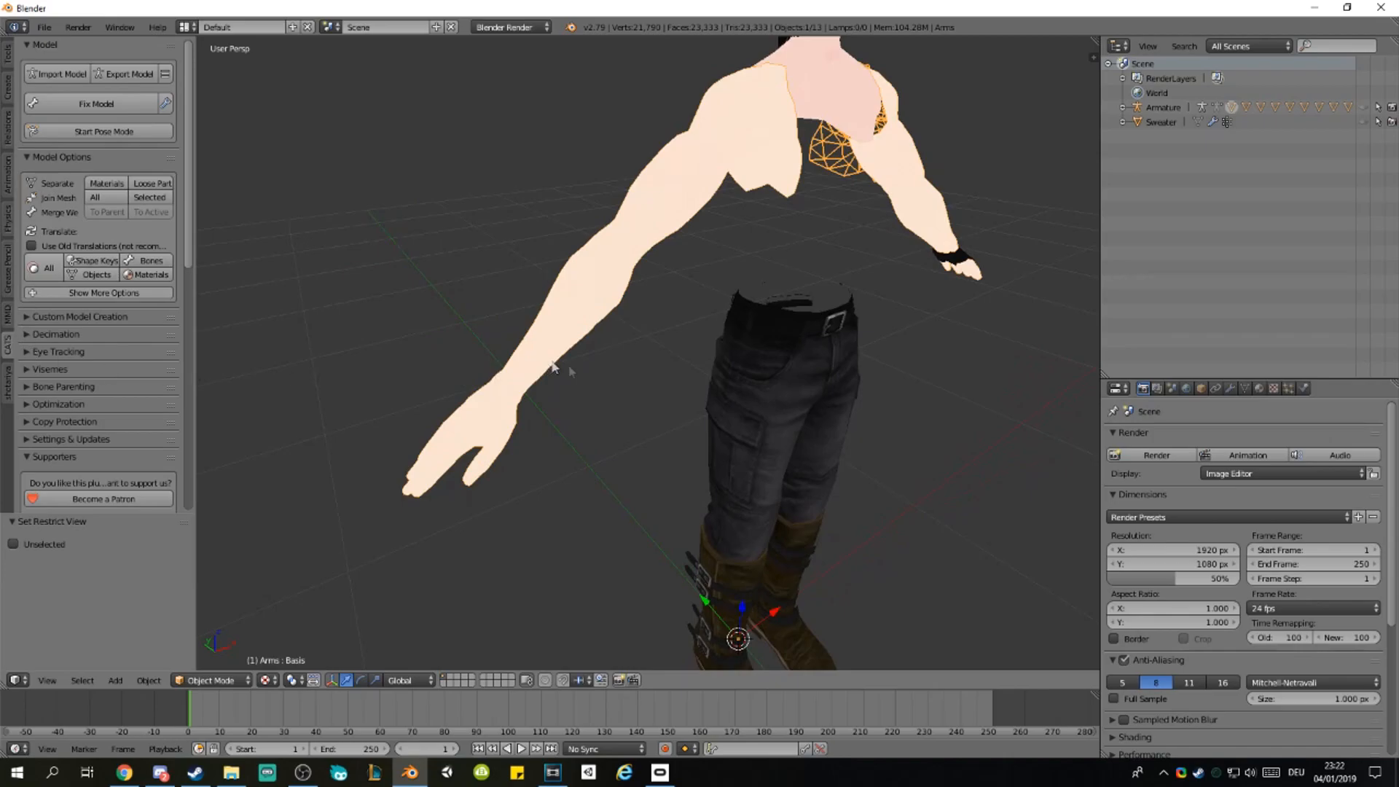
key(Tab)
Step: Delete a band of vertices across the front of the bare arm's forearm, just above the wrist
scroll(576, 386, up, 4)
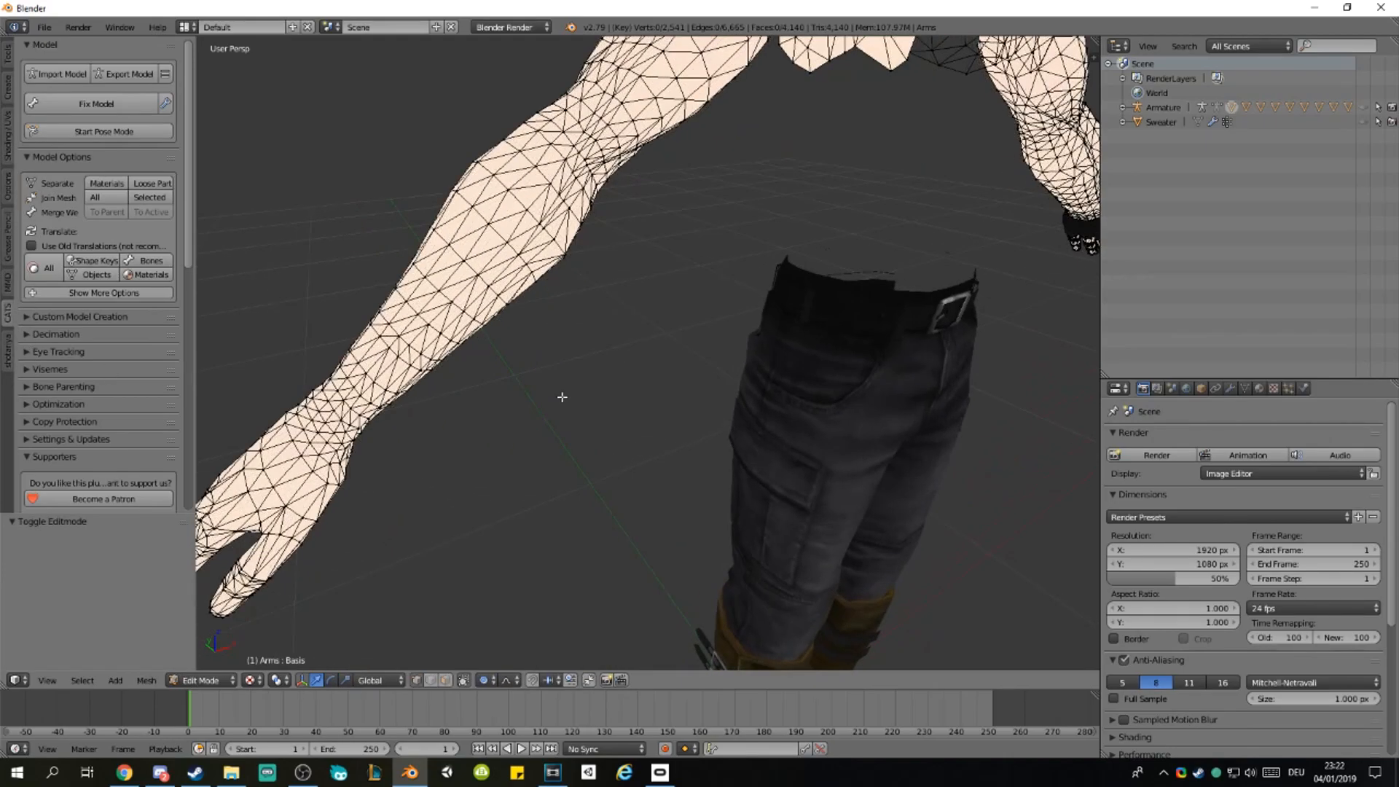
scroll(562, 393, down, 3)
scroll(557, 388, up, 1)
middle_drag(554, 382, 552, 390)
key(b)
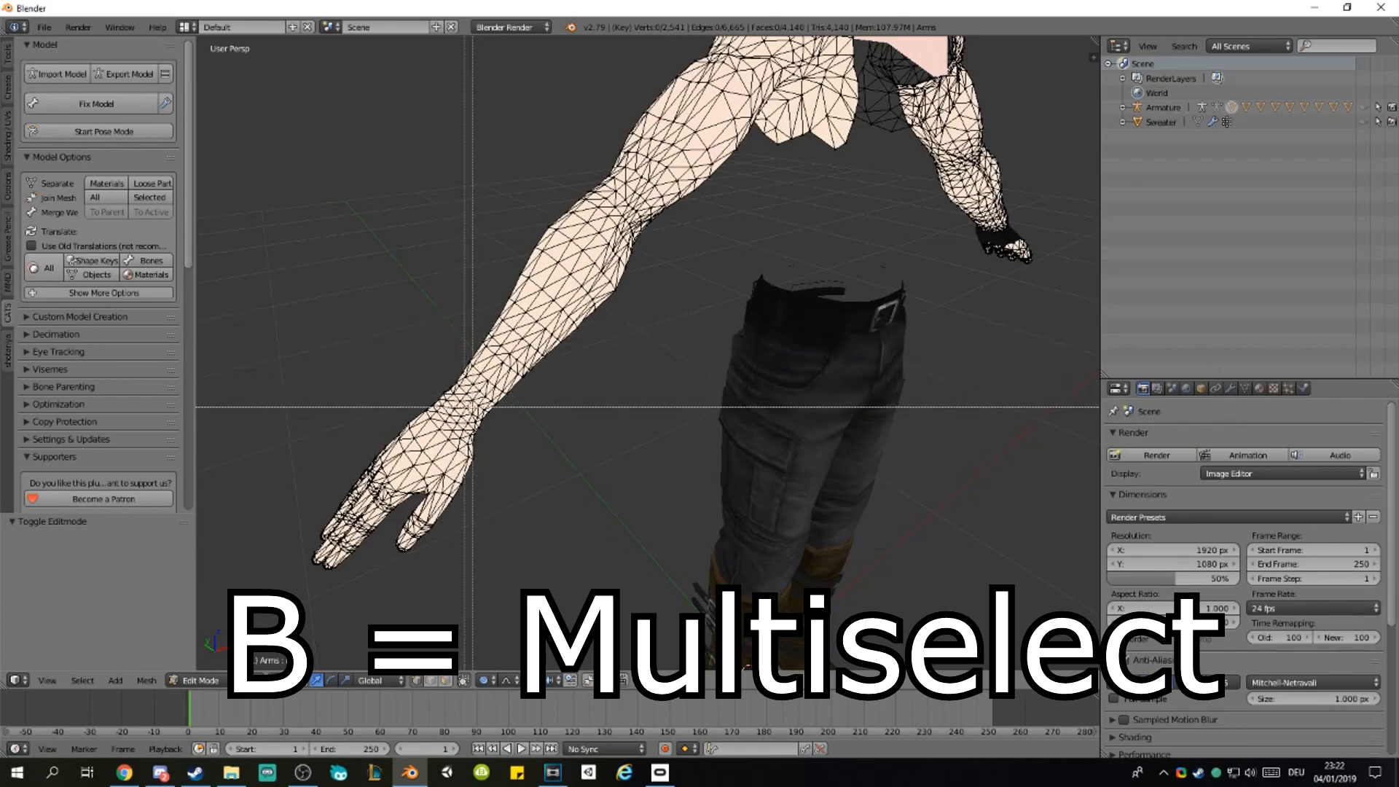
drag(474, 316, 491, 330)
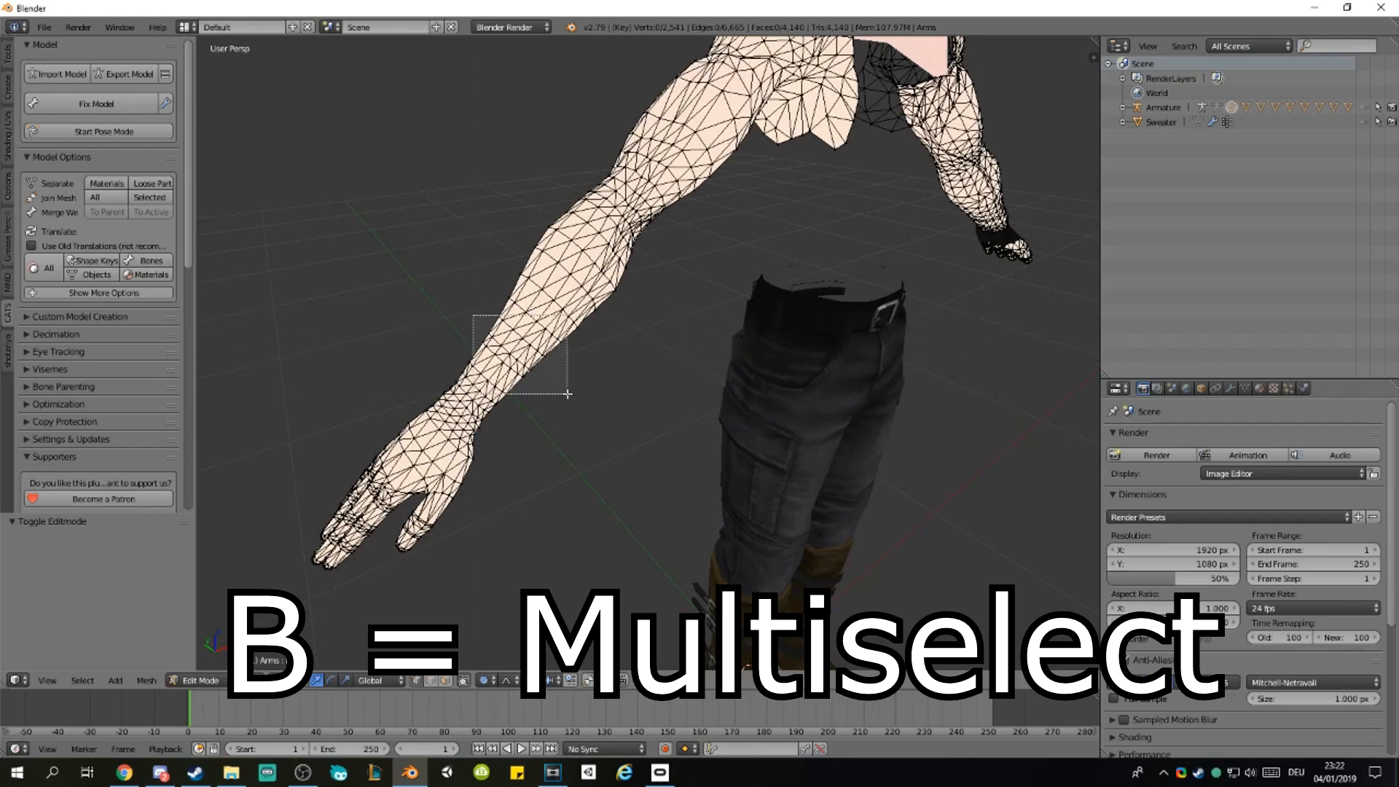
middle_drag(570, 365, 525, 233)
key(b)
drag(383, 202, 462, 277)
key(b)
drag(391, 187, 459, 305)
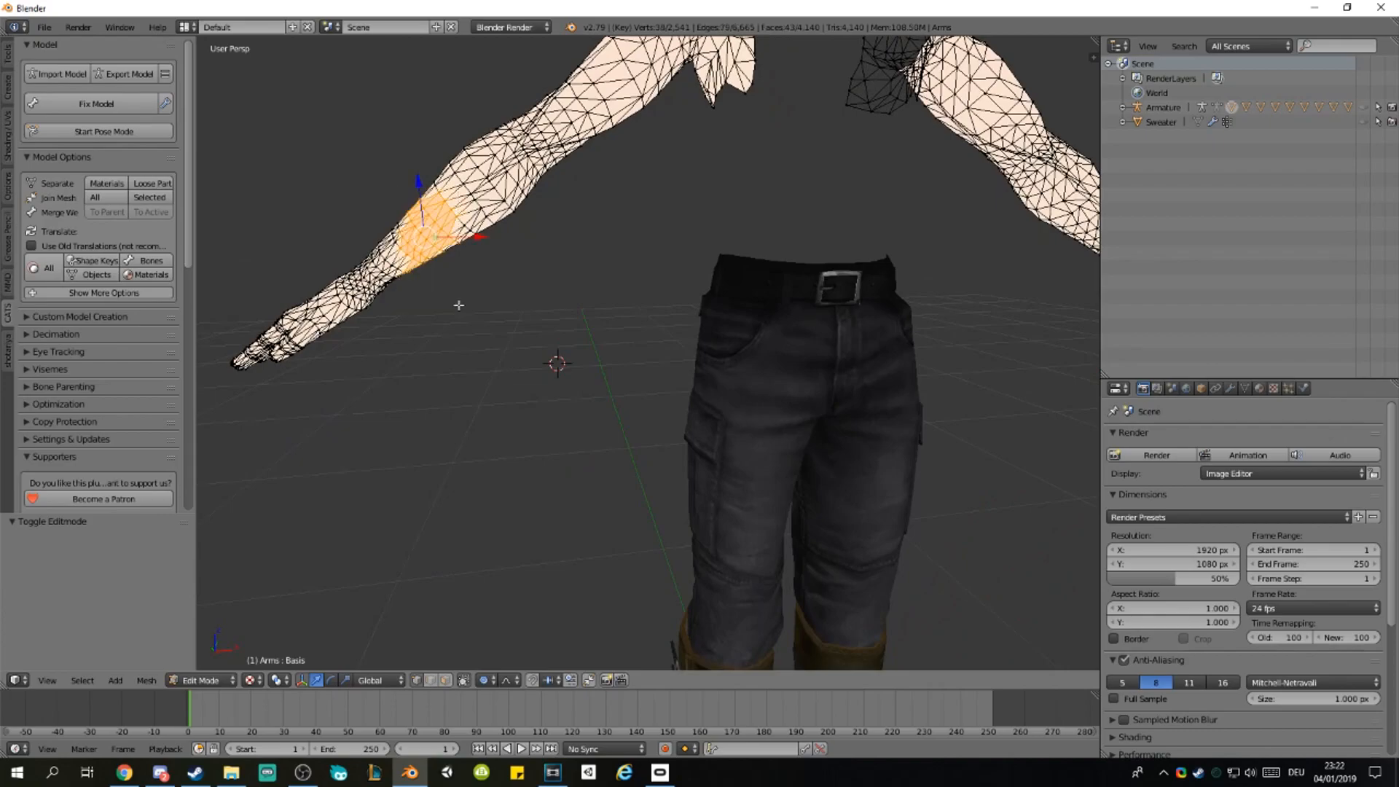
middle_drag(460, 305, 467, 304)
key(b)
drag(386, 175, 430, 302)
key(b)
key(b)
drag(388, 156, 406, 217)
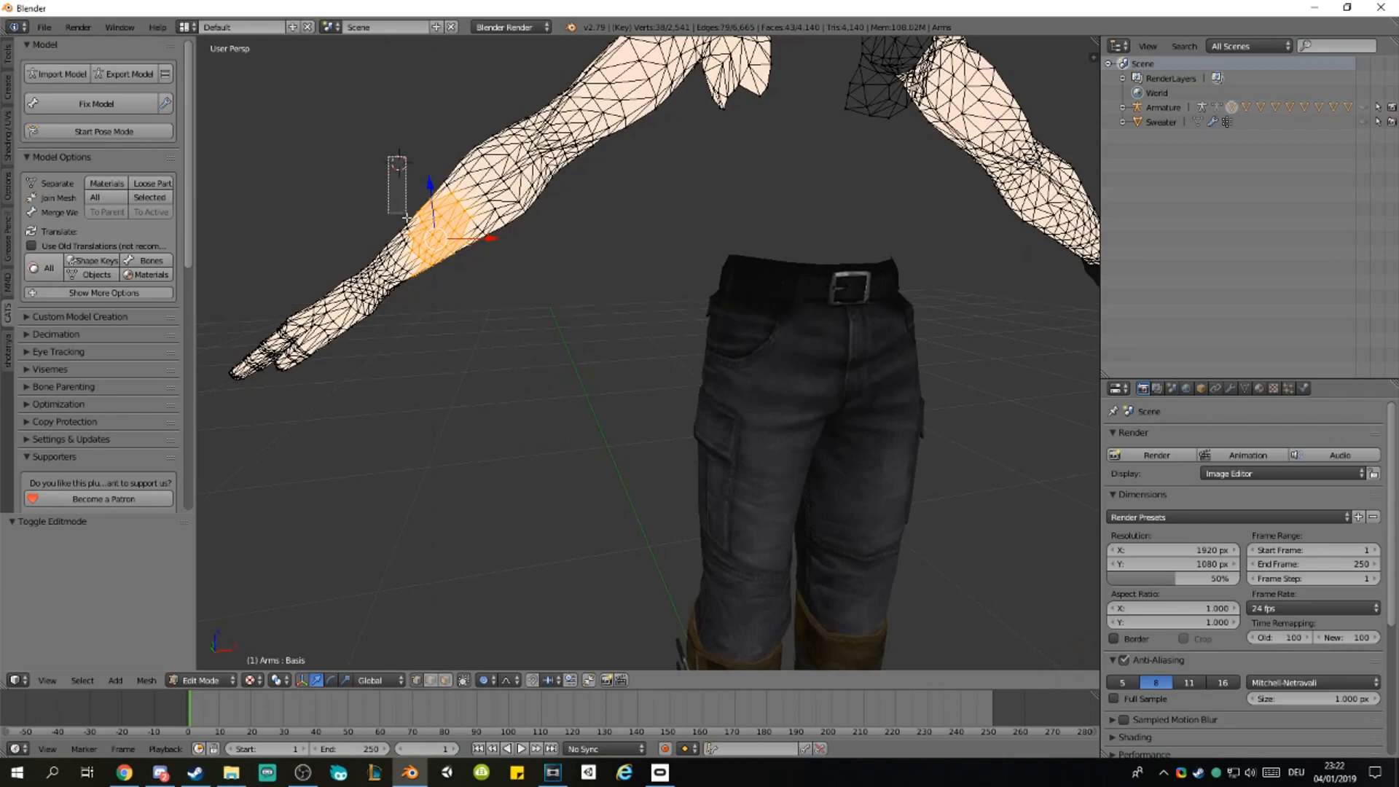
key(b)
drag(412, 143, 437, 304)
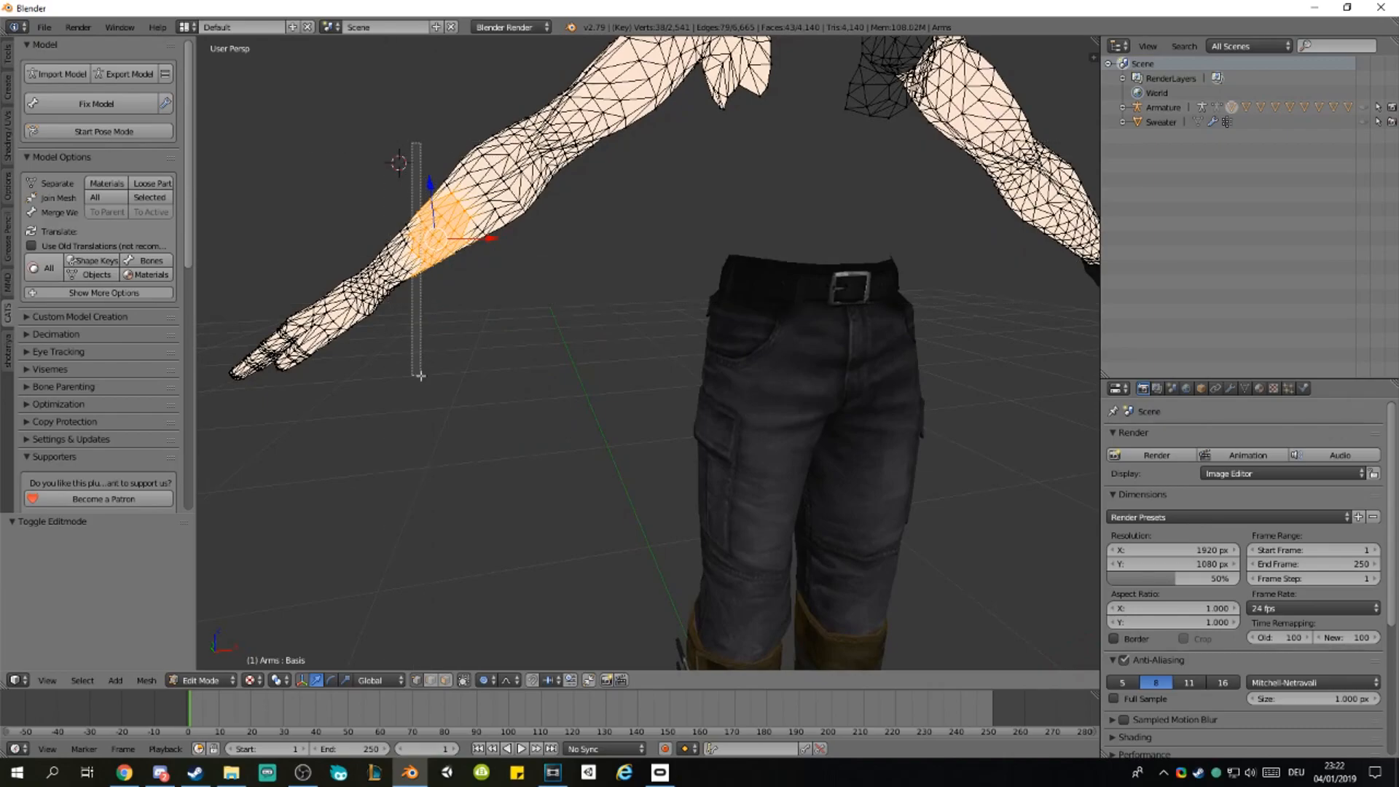
key(x)
click(456, 386)
Step: Delete the remaining band of vertices on the back of the same bare forearm to separate the hand
middle_drag(457, 386, 665, 379)
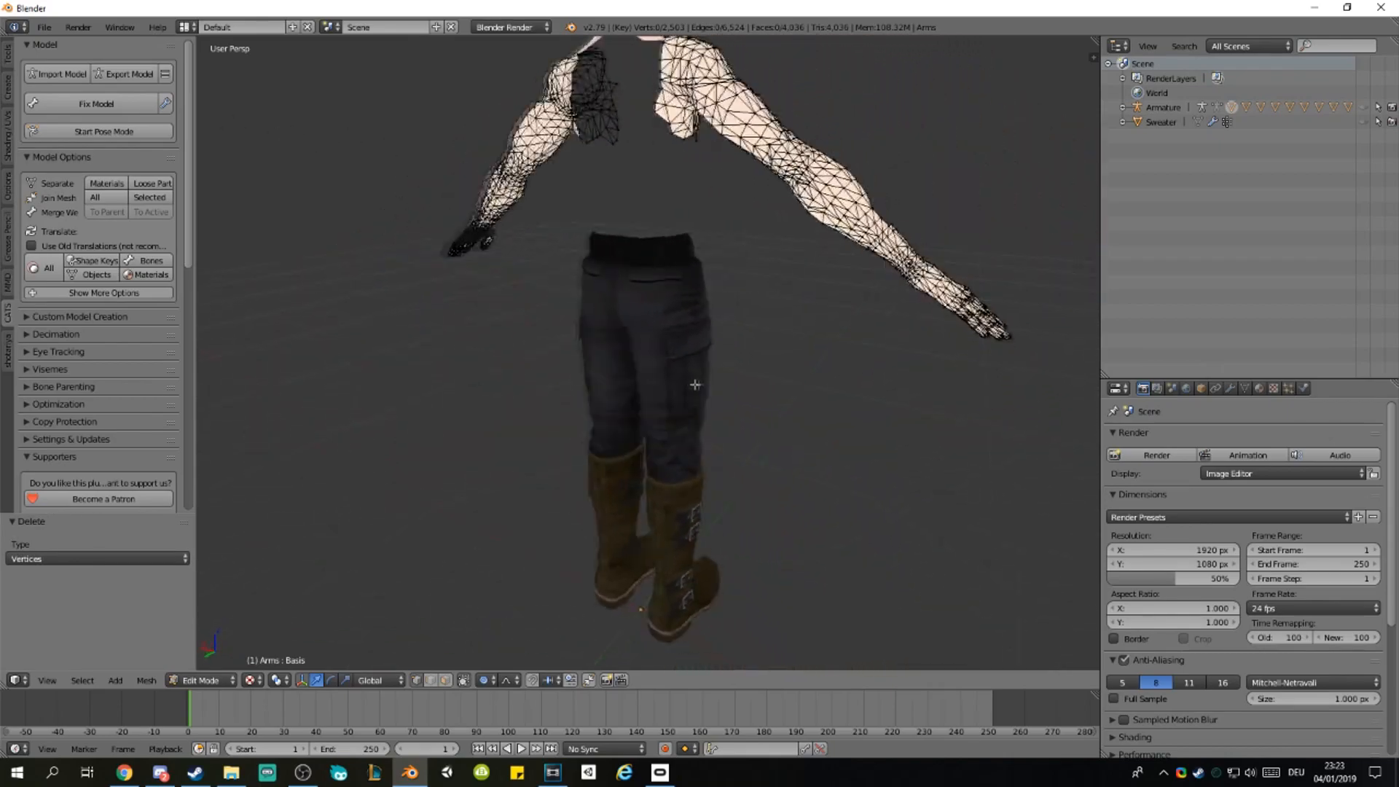
middle_drag(852, 363, 715, 423)
scroll(715, 423, up, 4)
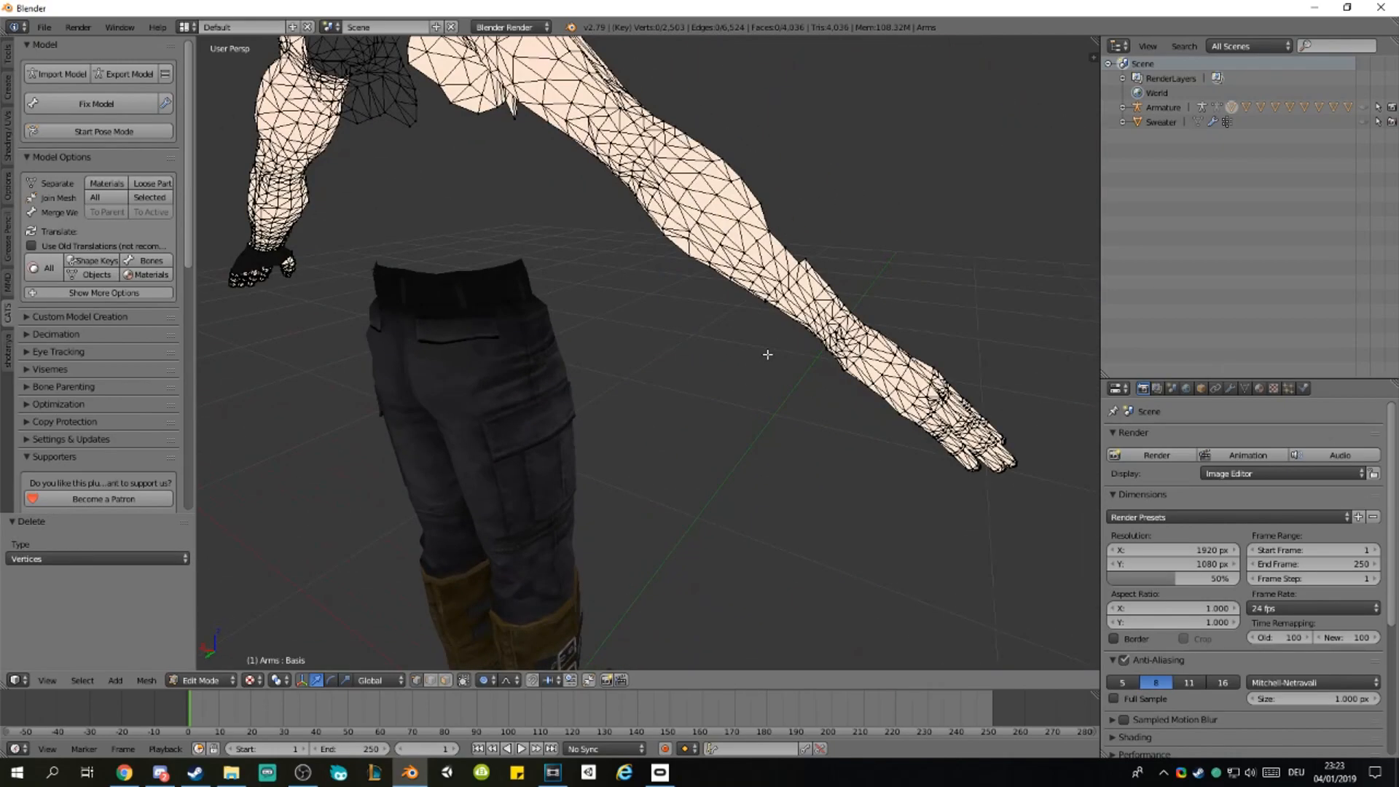
key(b)
drag(782, 235, 717, 303)
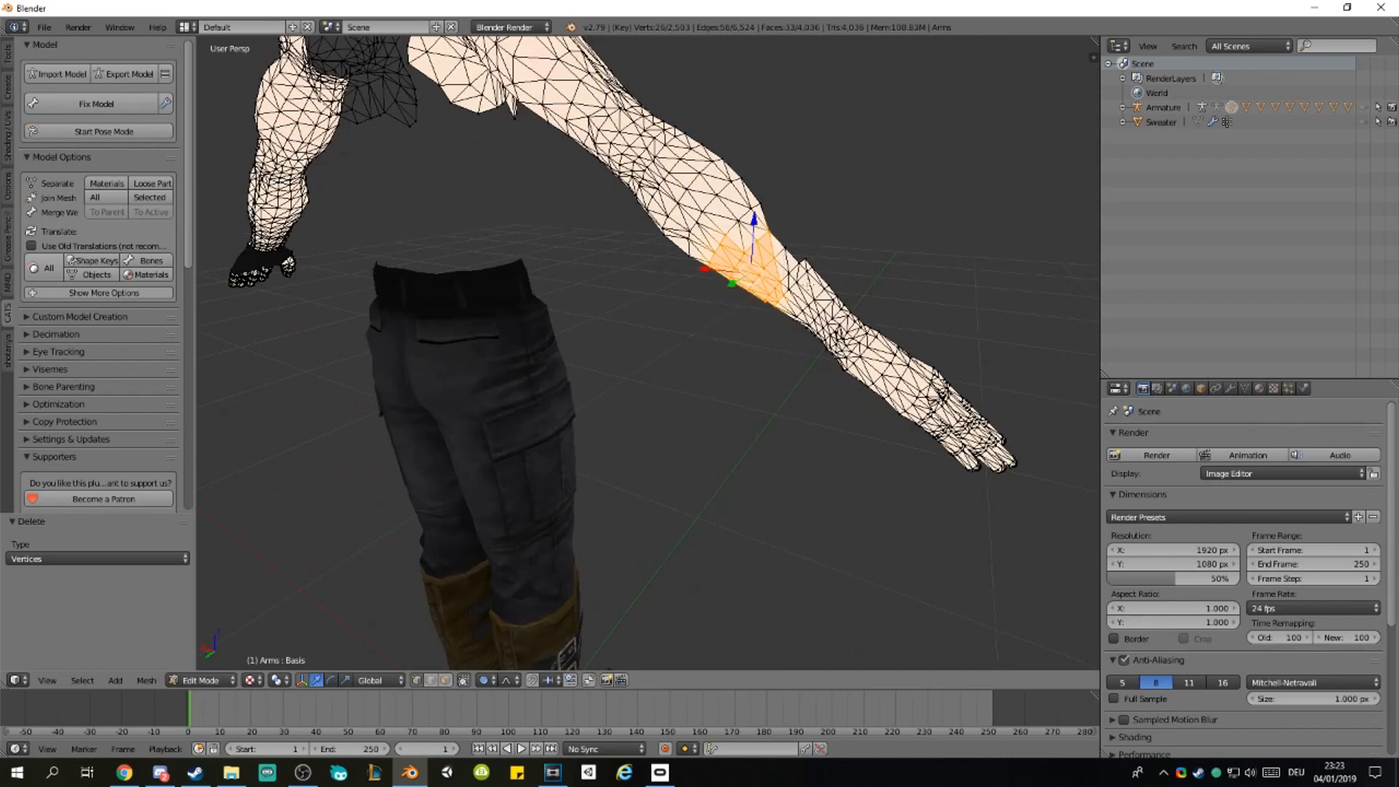
key(x)
click(789, 323)
Step: Delete the stray vertices of the thin strand that still links the bare hand to the forearm
middle_drag(816, 245, 509, 301)
scroll(580, 328, up, 3)
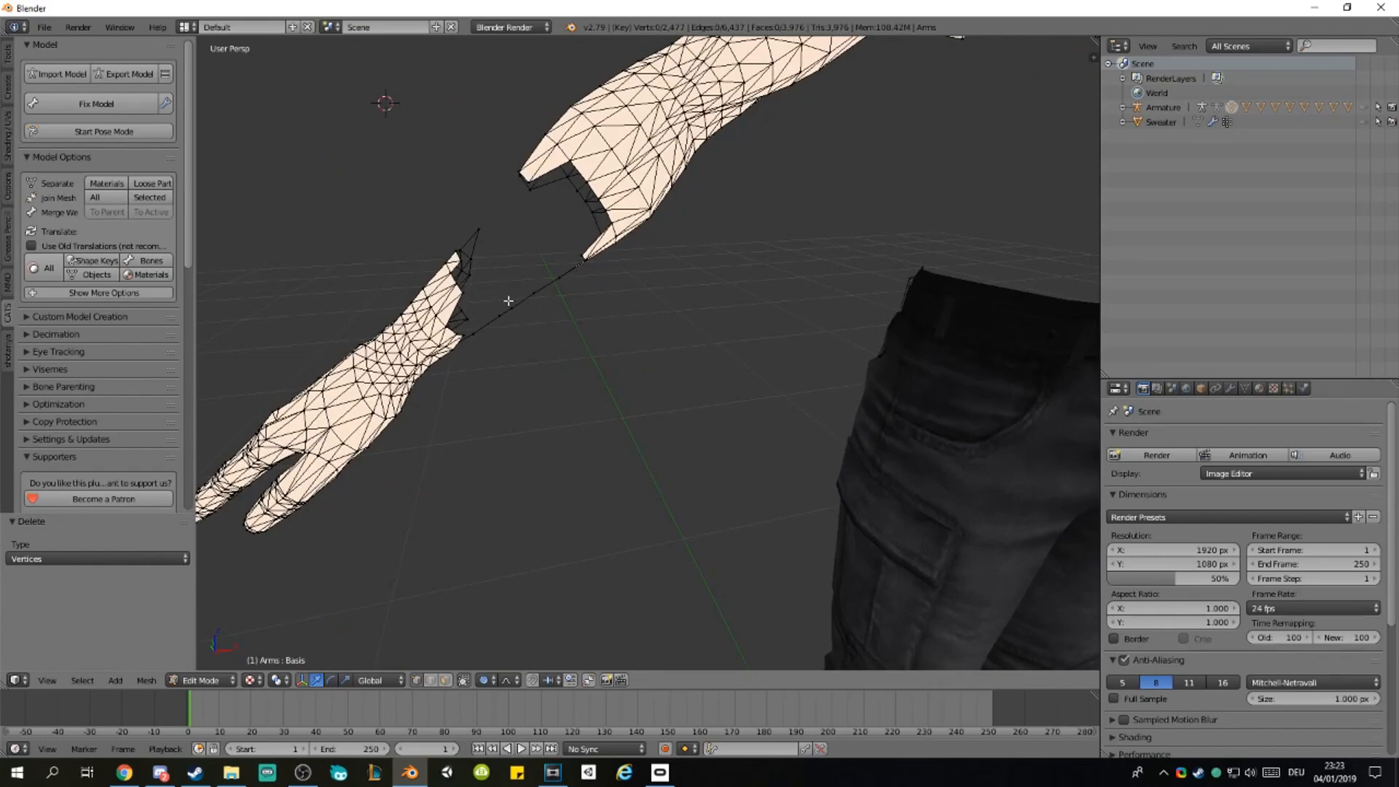
key(b)
drag(506, 293, 521, 310)
key(x)
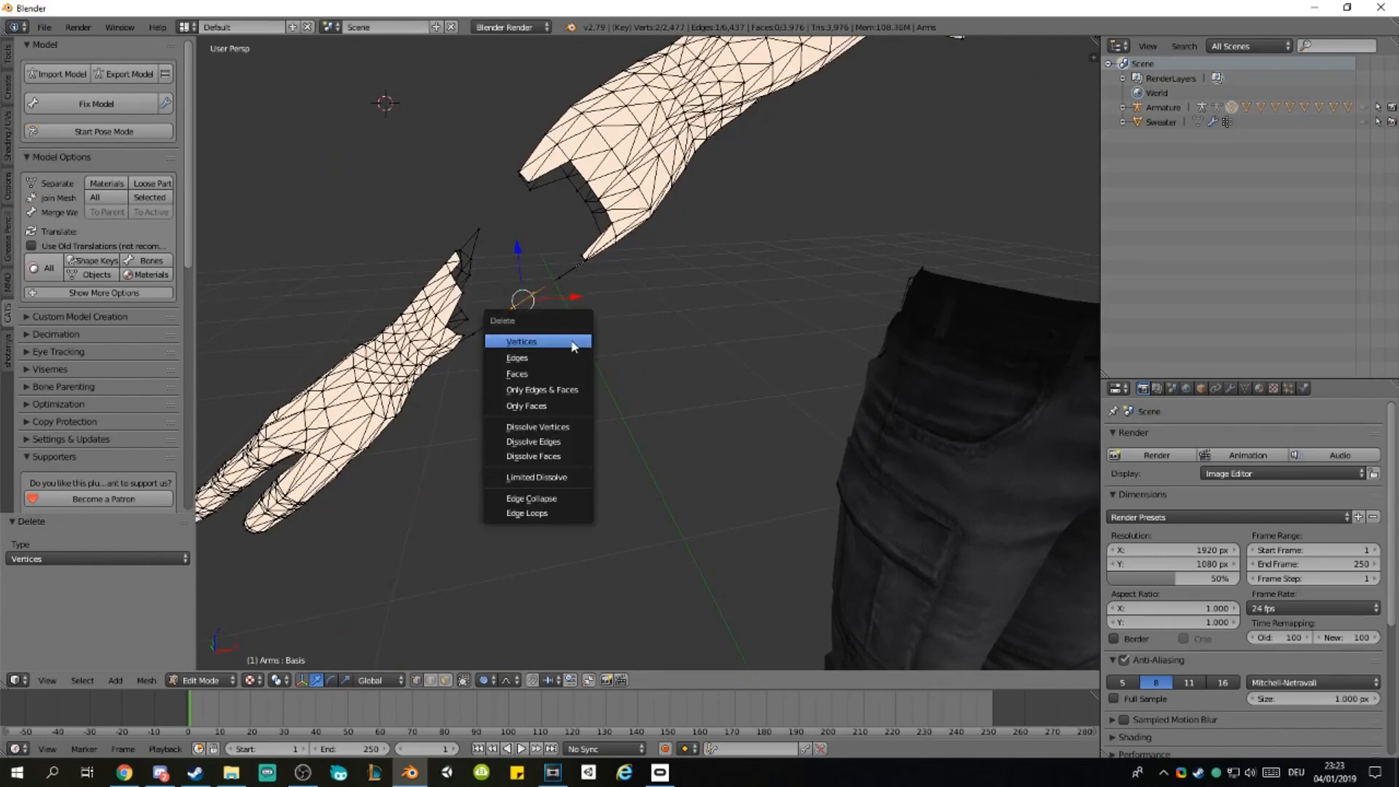
click(562, 343)
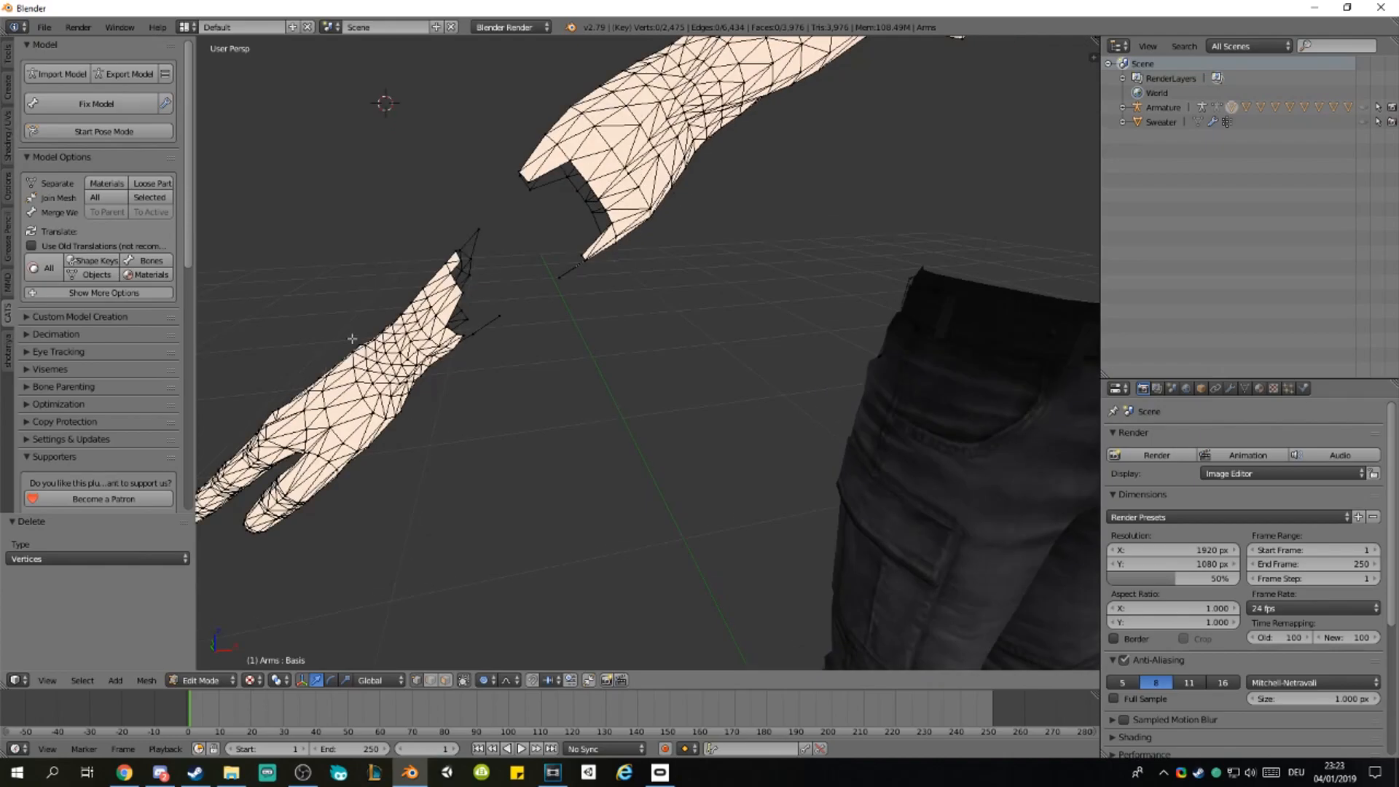
Step: Delete the stray vertices sticking out of the bare hand's cut wrist edge one by one
scroll(481, 364, down, 1)
scroll(491, 378, up, 1)
scroll(506, 346, down, 1)
scroll(519, 345, up, 1)
middle_drag(519, 346, 518, 333)
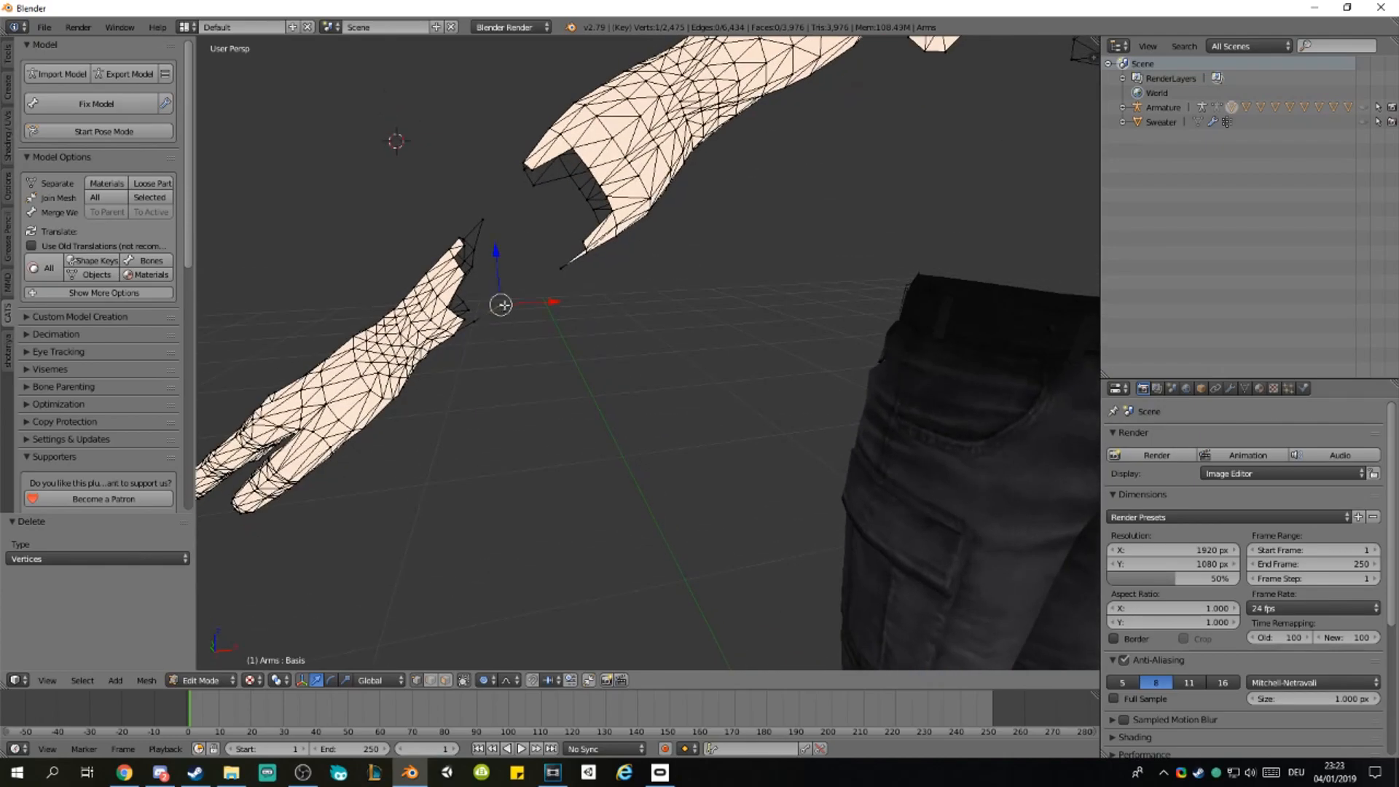
key(x)
click(478, 314)
key(x)
click(477, 318)
right_click(483, 219)
middle_drag(484, 222, 634, 310)
key(x)
click(487, 221)
right_click(473, 245)
key(x)
click(482, 244)
Step: Select all geometry linked to the bare arm's cut forearm and delete its vertices
scroll(469, 282, down, 1)
scroll(621, 297, down, 2)
key(ctrl+l)
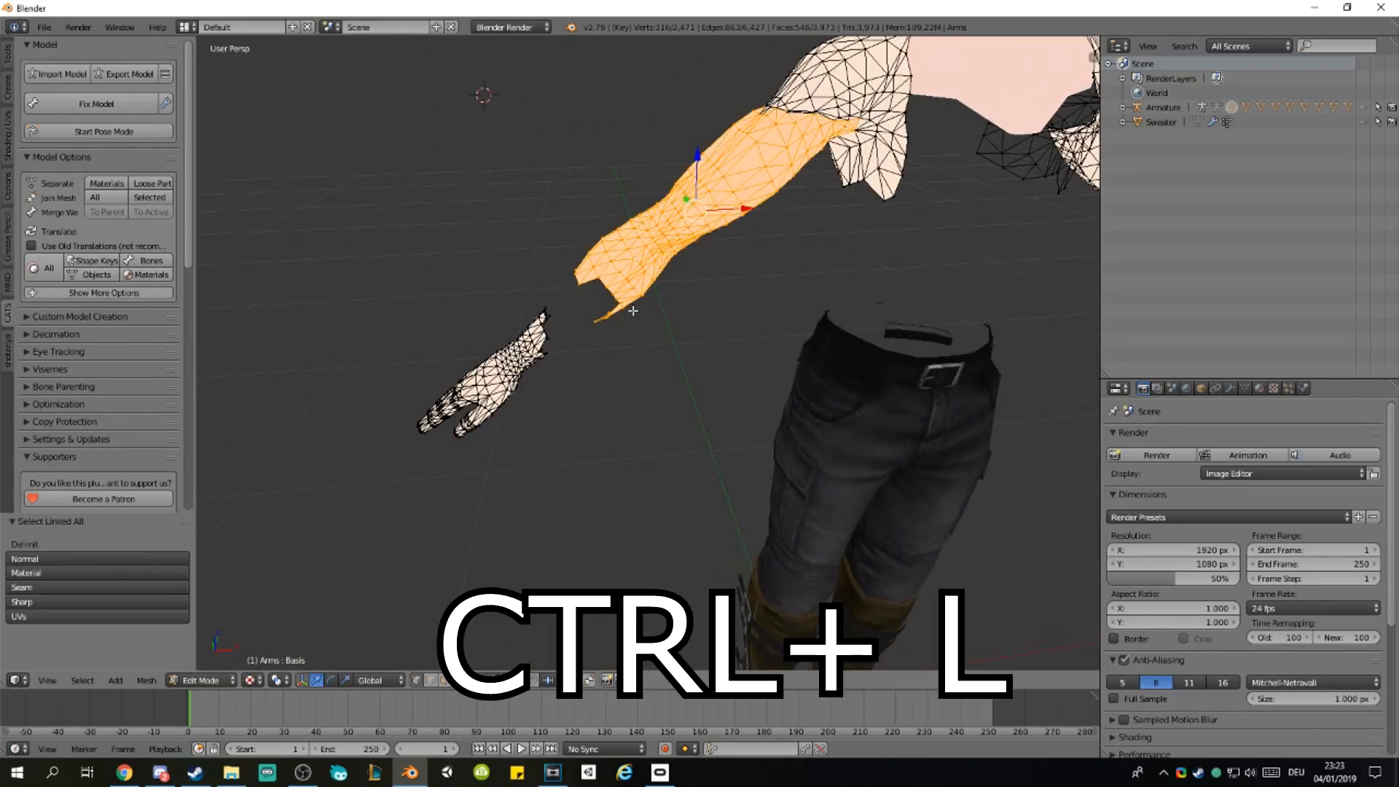
key(x)
click(633, 310)
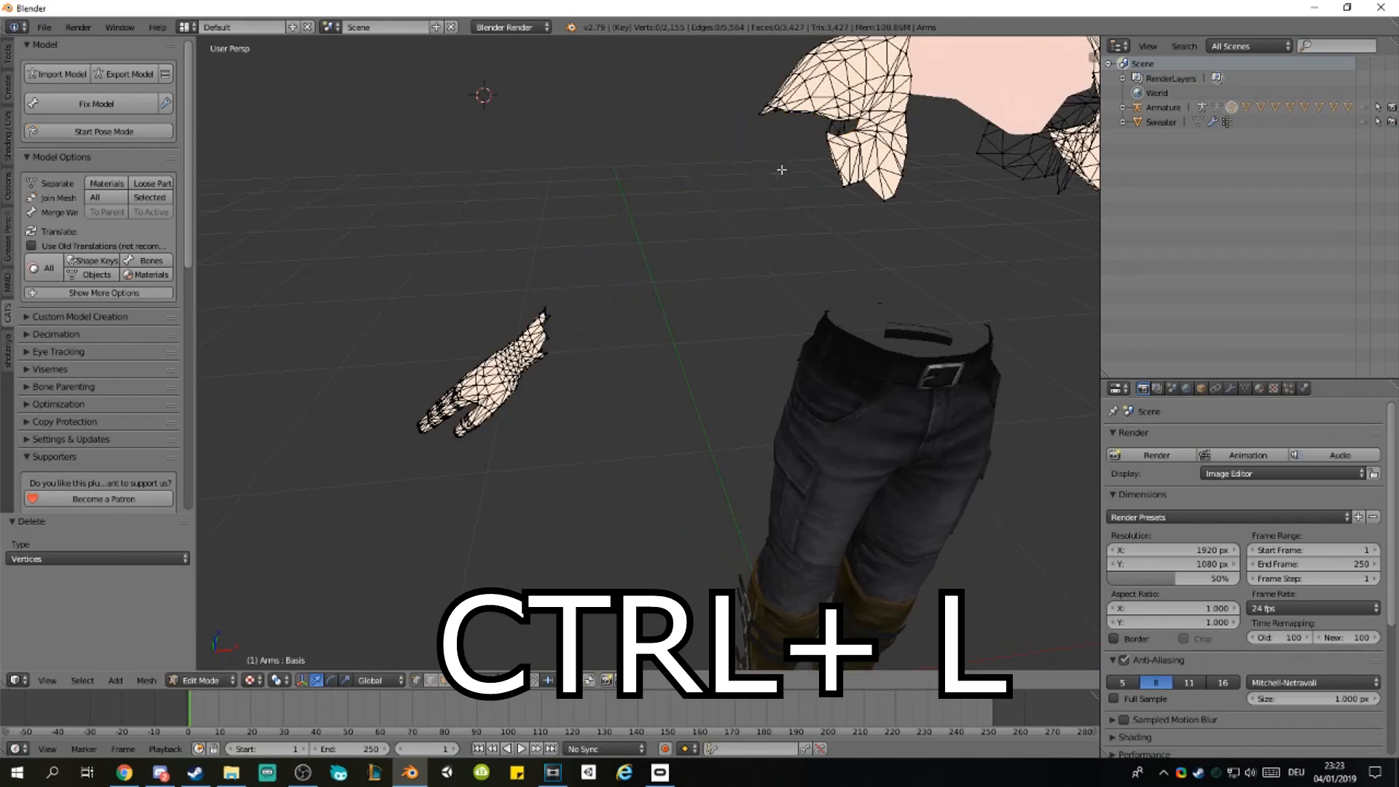
Step: Delete the linked shoulder and armpit pieces left on the bare hand's side of the arms mesh
middle_drag(677, 231, 679, 231)
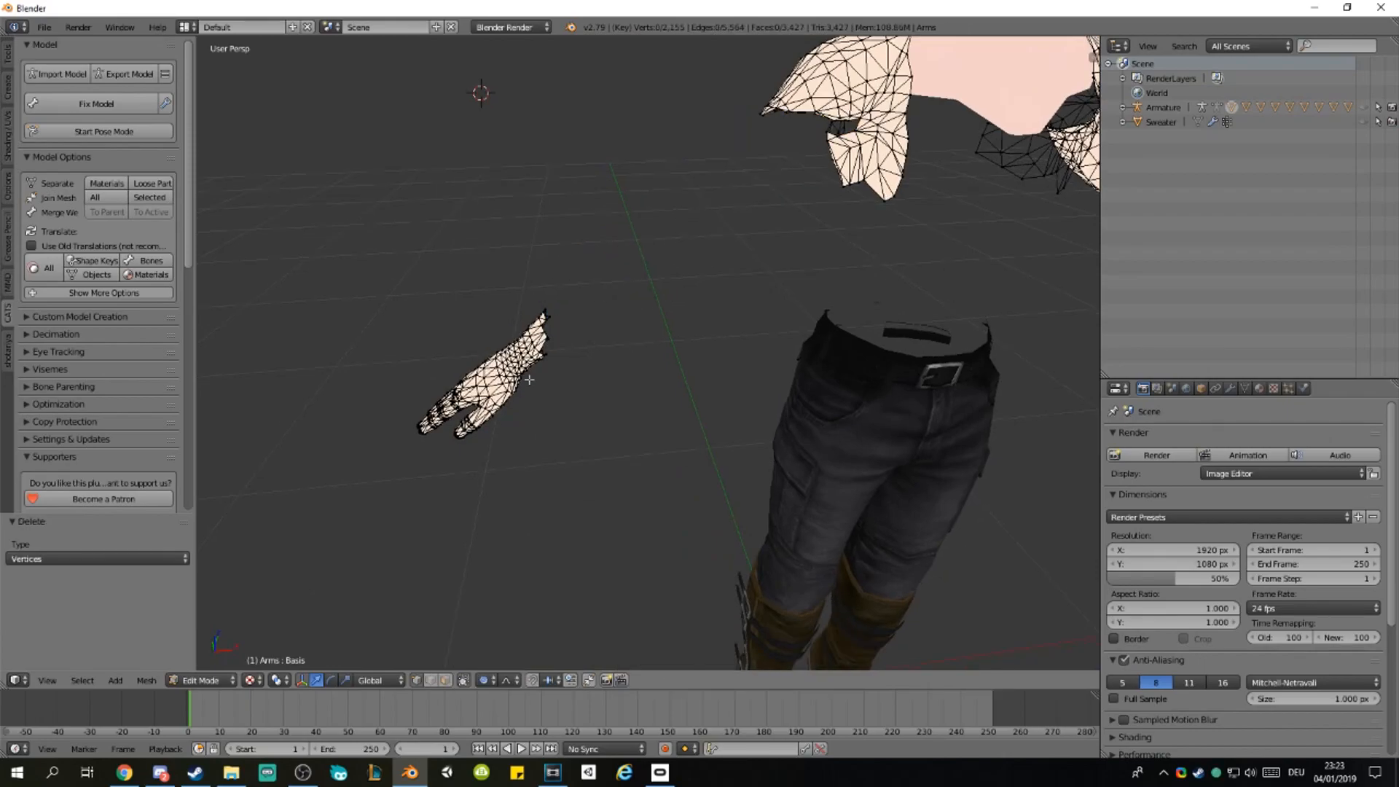
middle_drag(596, 244, 466, 406)
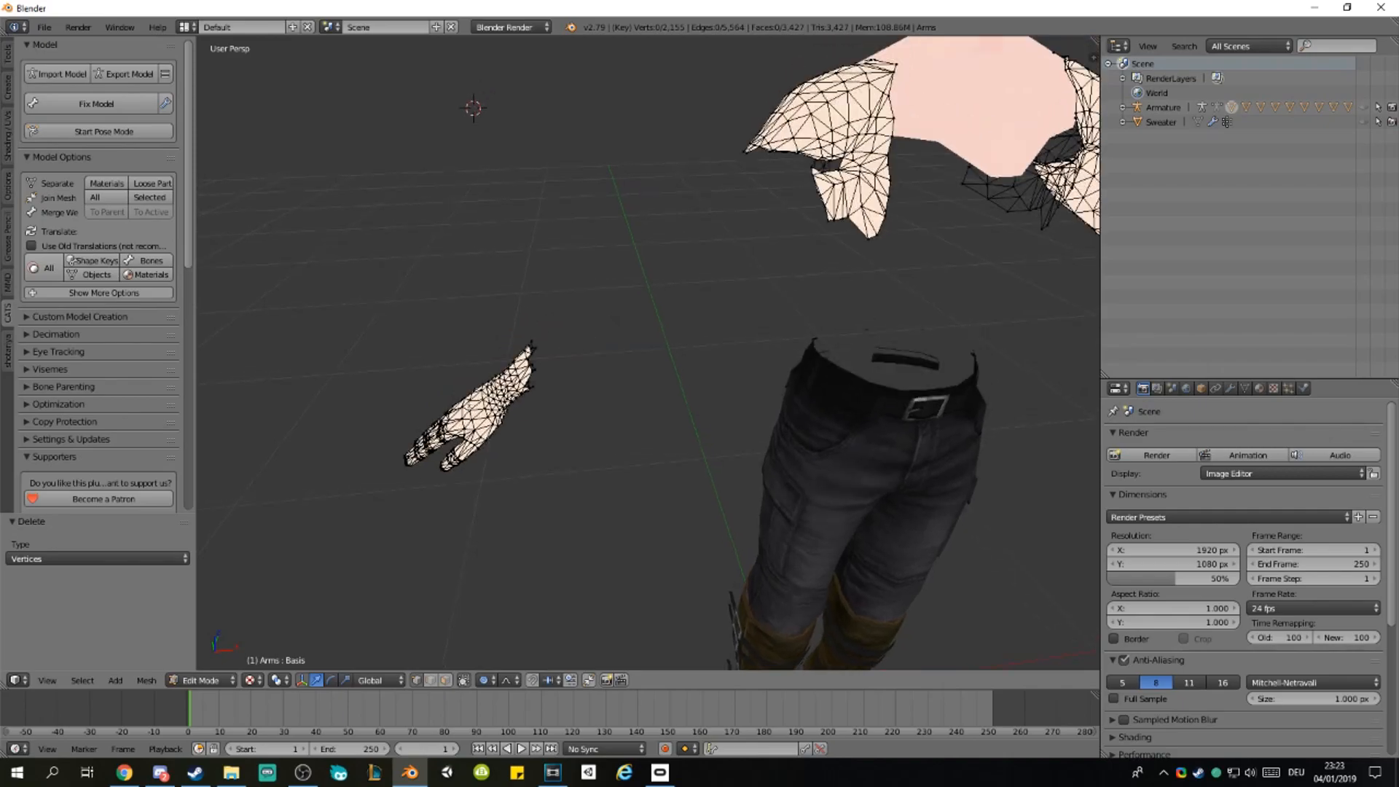
middle_drag(553, 332, 656, 217)
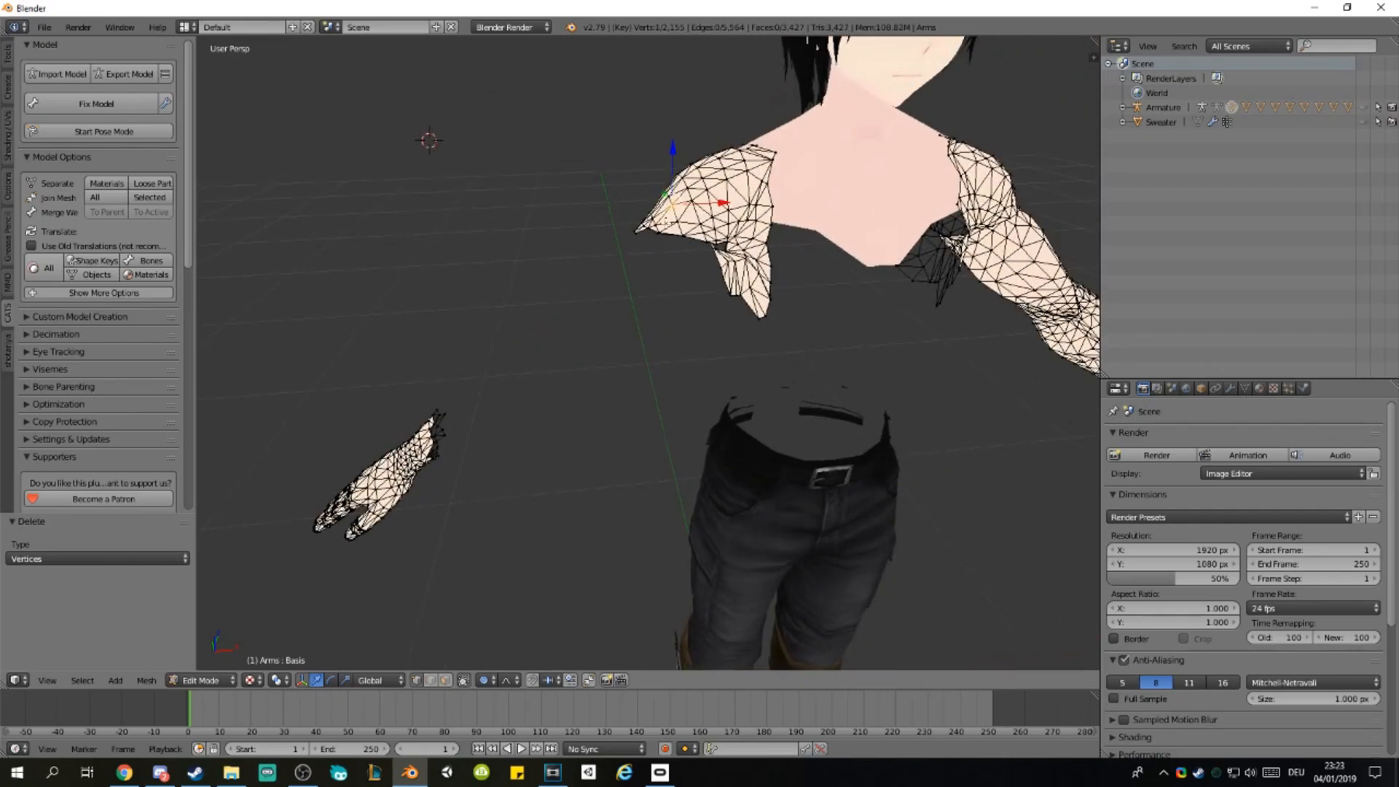
key(ctrl+l)
key(x)
click(665, 223)
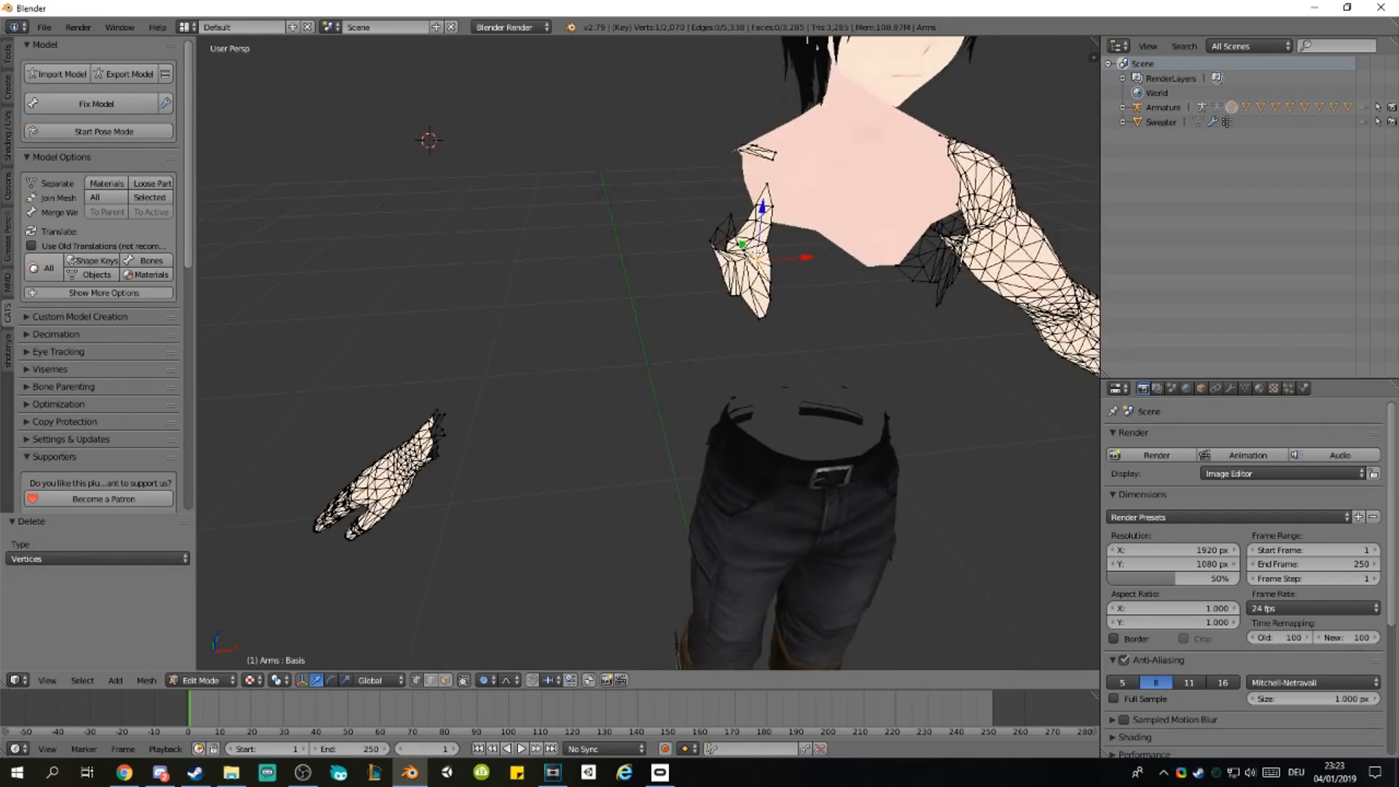
key(ctrl+l)
key(x)
click(758, 251)
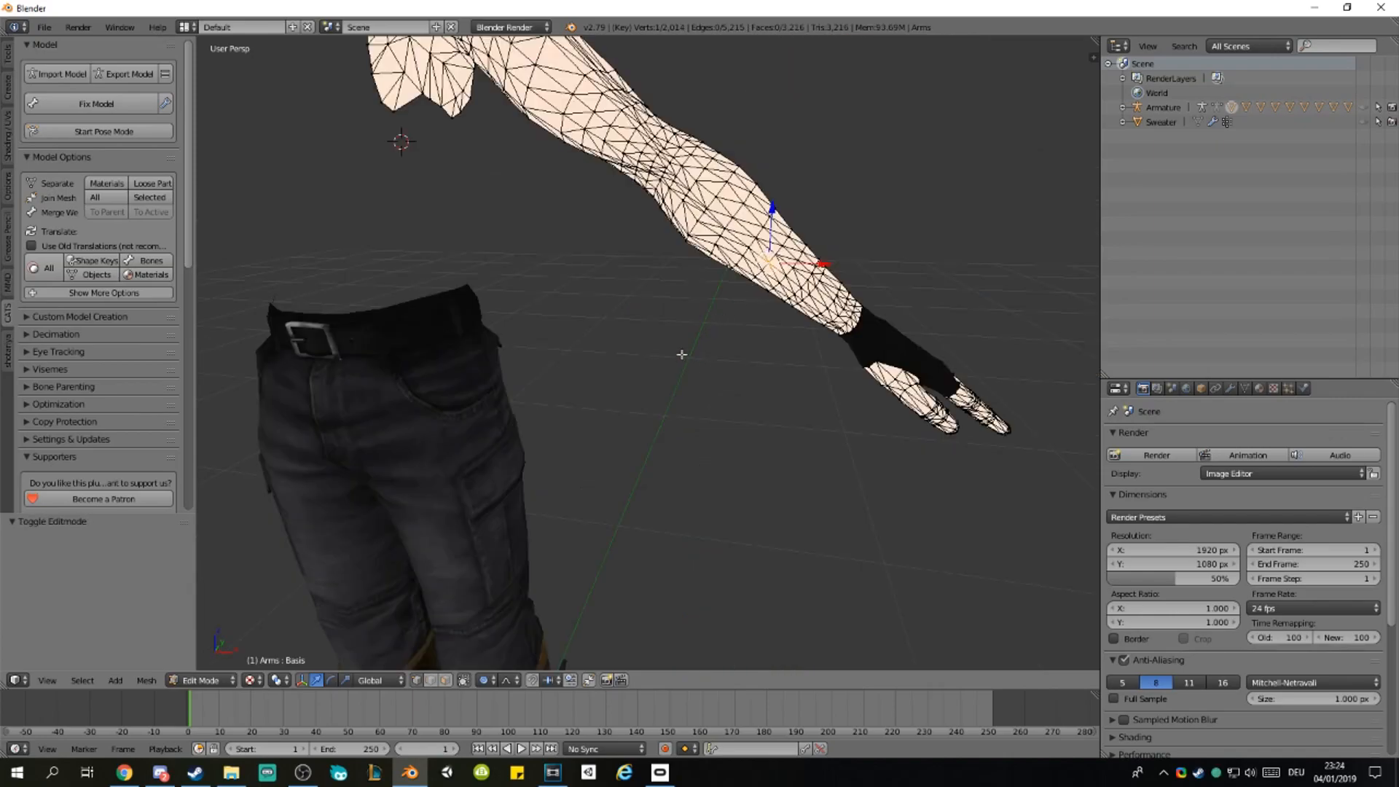
Step: Cut the gloved arm by deleting forearm vertices above the cuff, and delete the linked shoulder piece on that side
key(b)
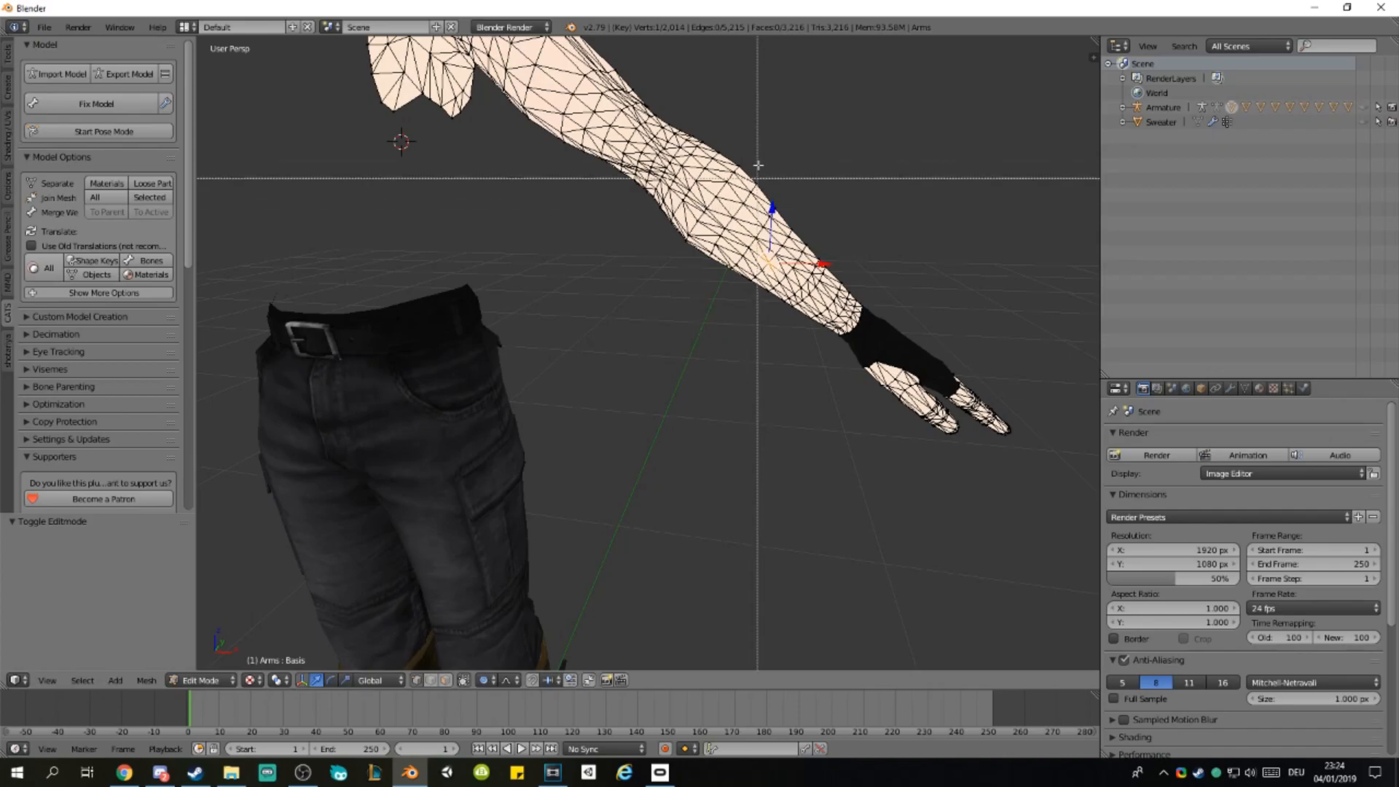
drag(828, 207, 738, 346)
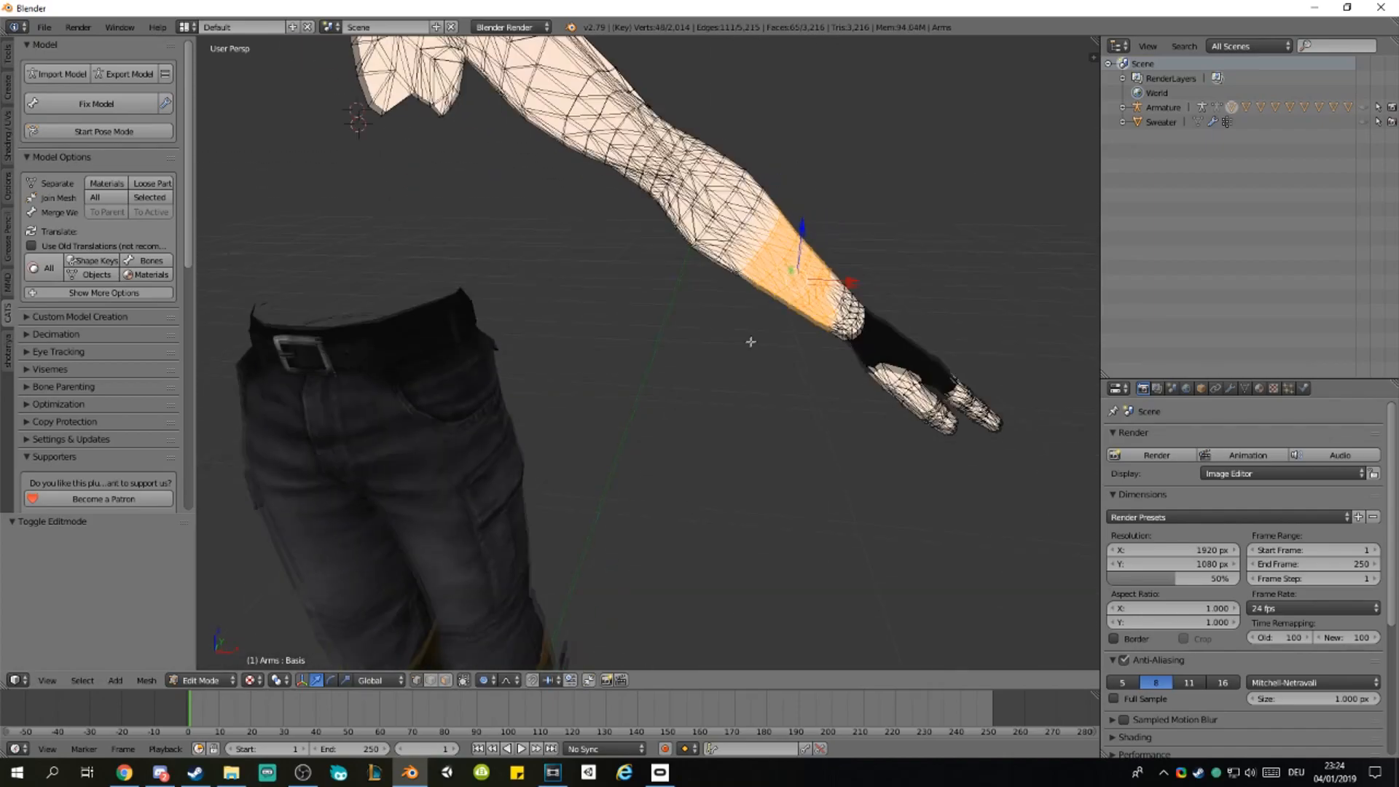
key(x)
click(750, 339)
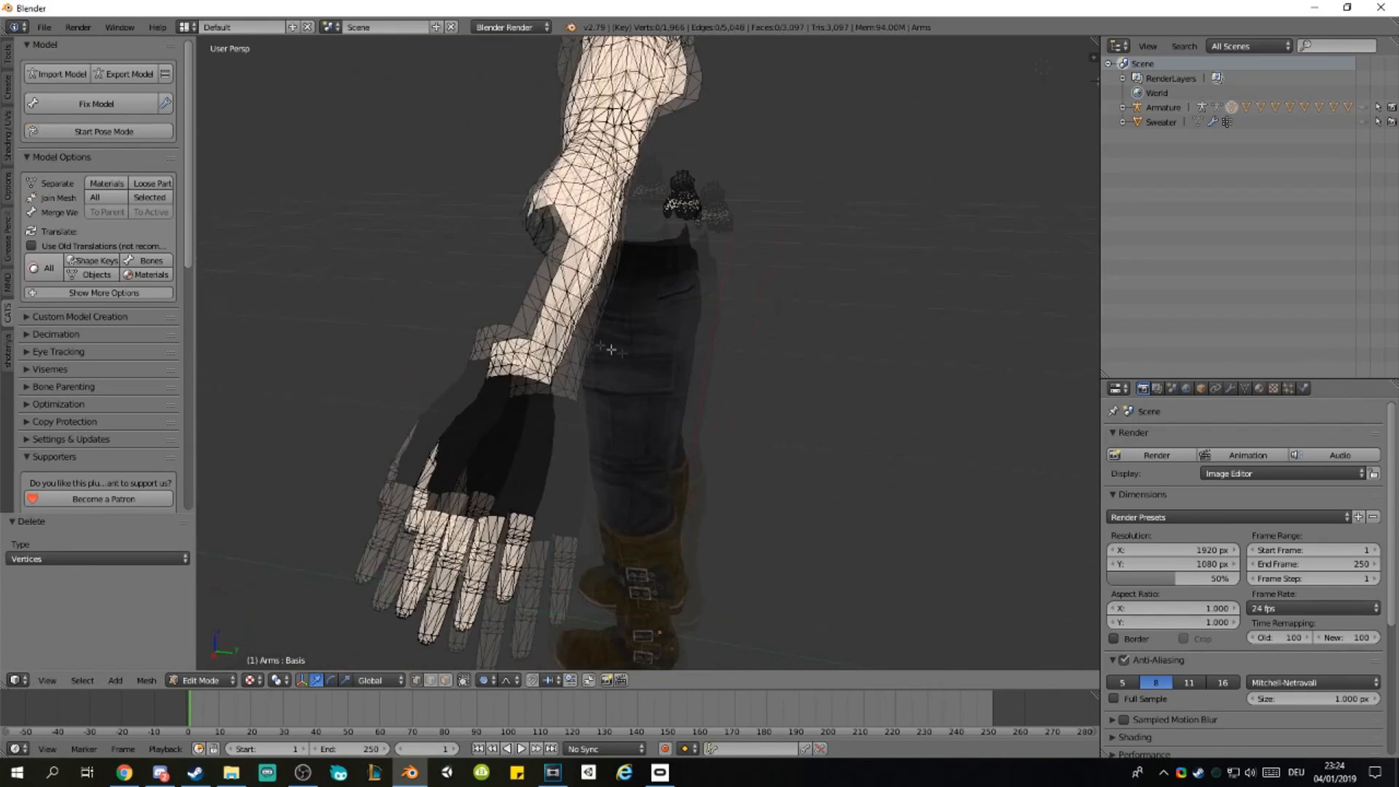
key(b)
drag(467, 212, 586, 306)
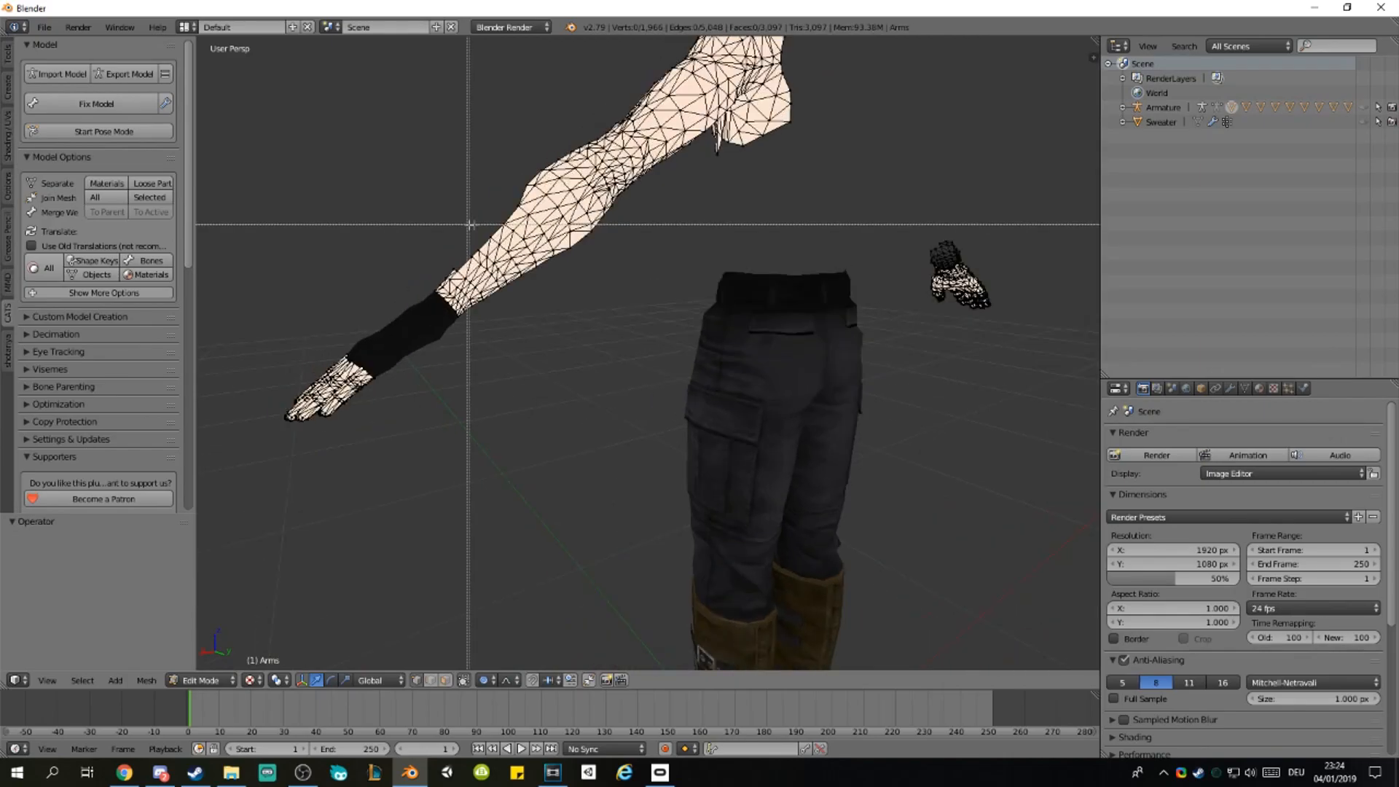
drag(470, 224, 510, 299)
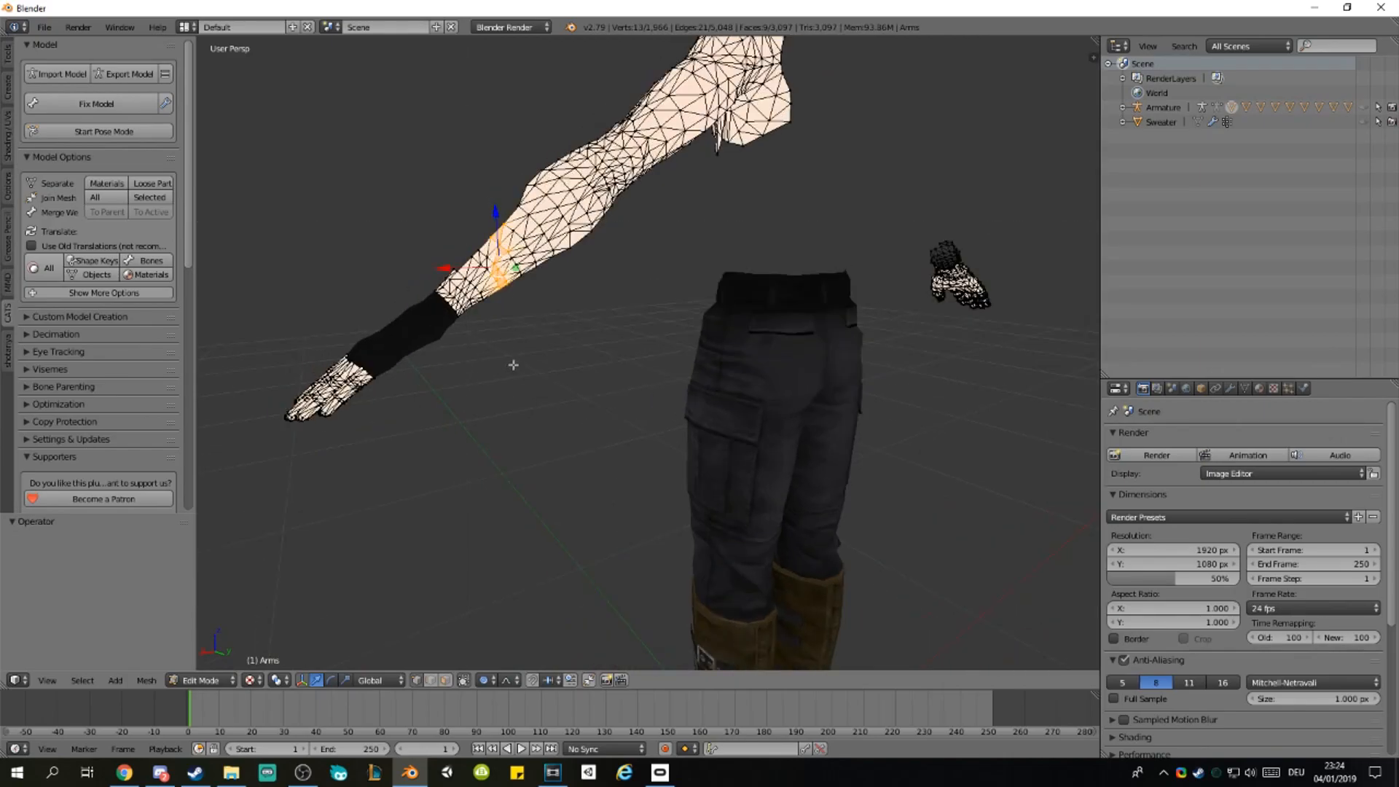
key(x)
click(501, 281)
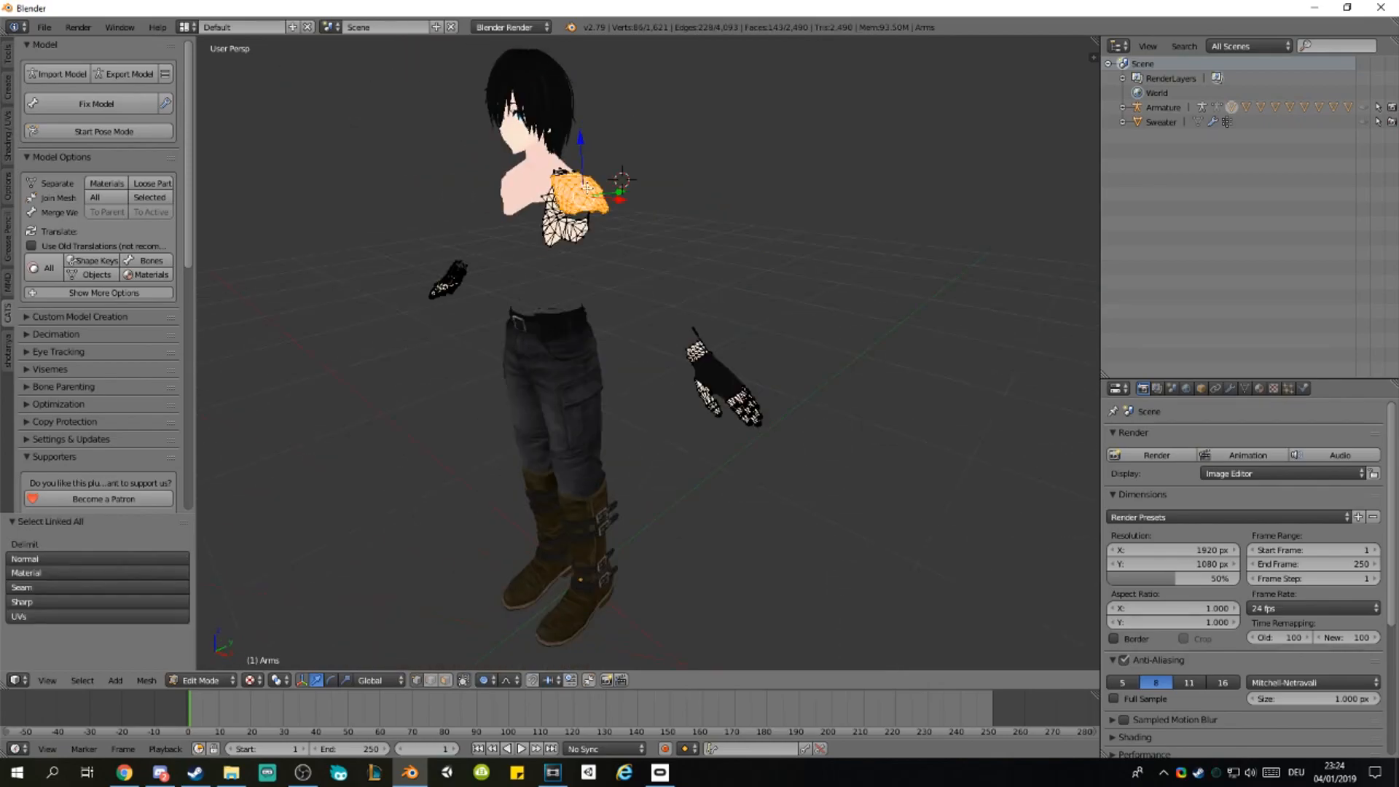
key(x)
click(553, 190)
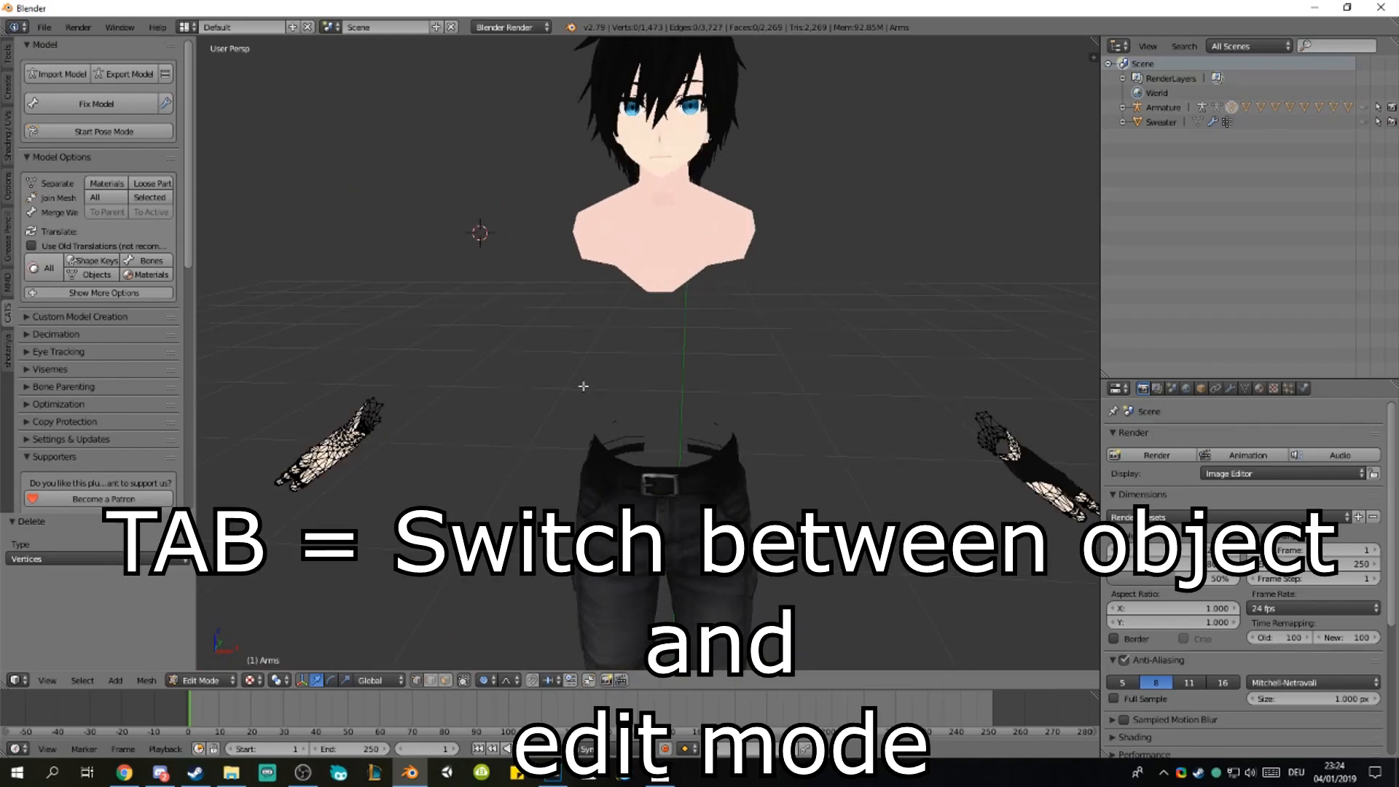
Step: Return to Object Mode, unhide all objects and hide only the armature
key(Tab)
right_click(644, 257)
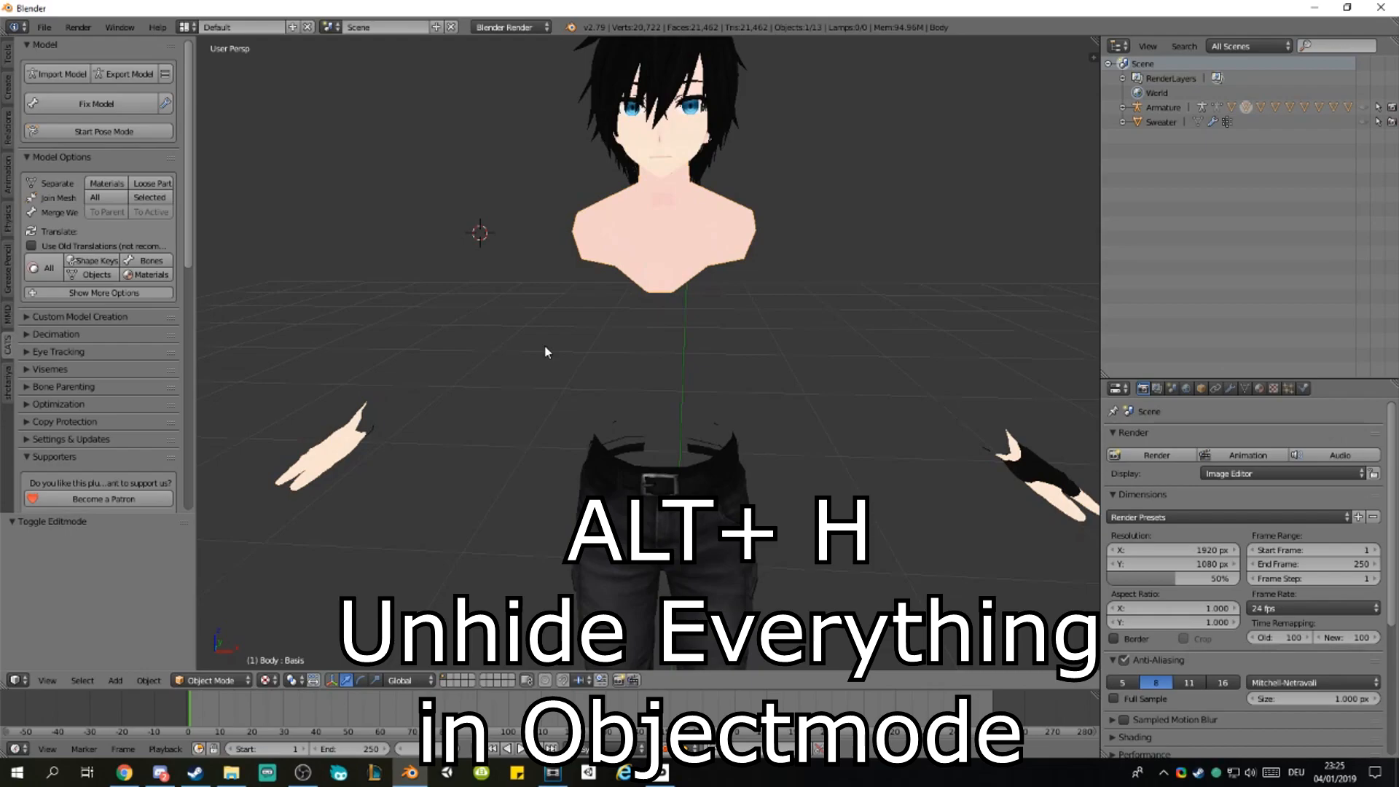
key(alt+h)
scroll(551, 347, down, 2)
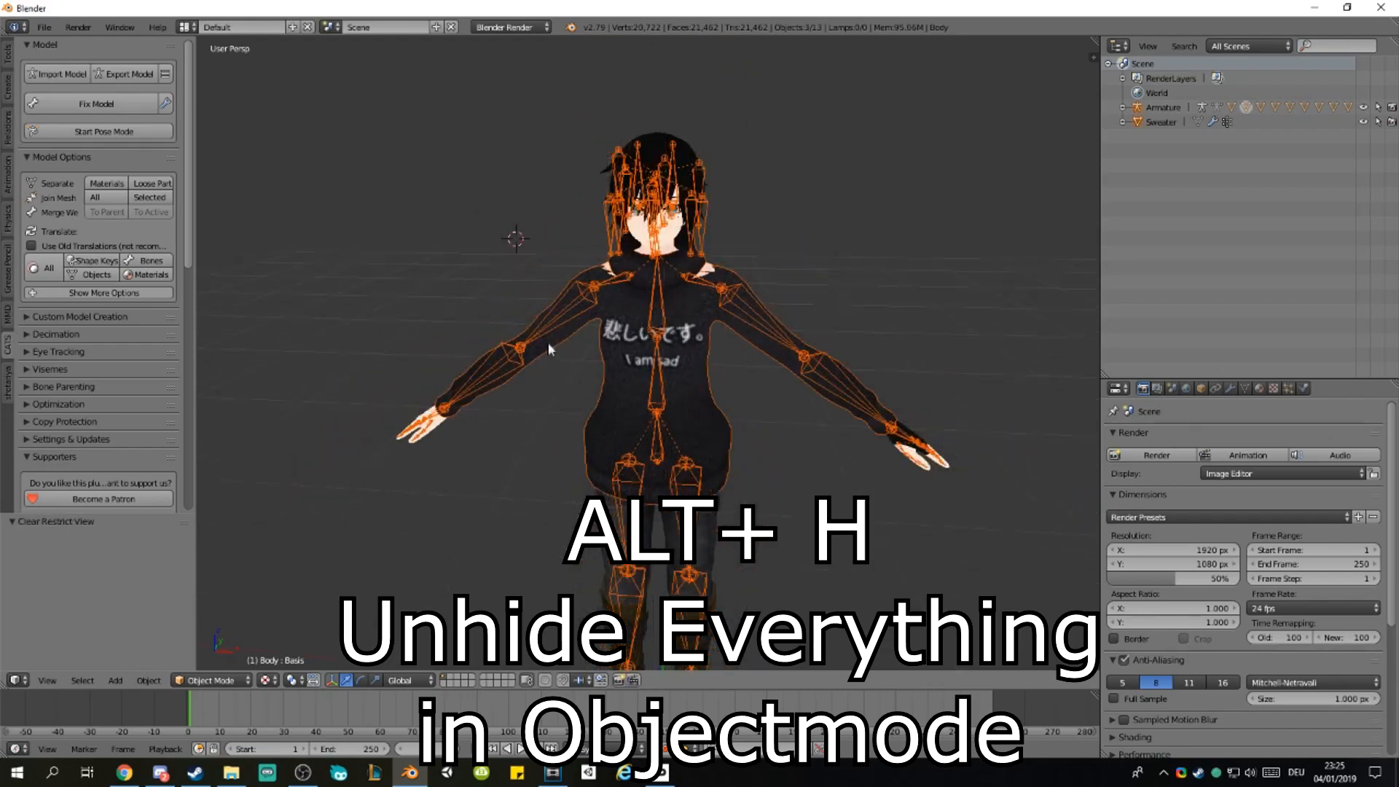
right_click(611, 244)
key(h)
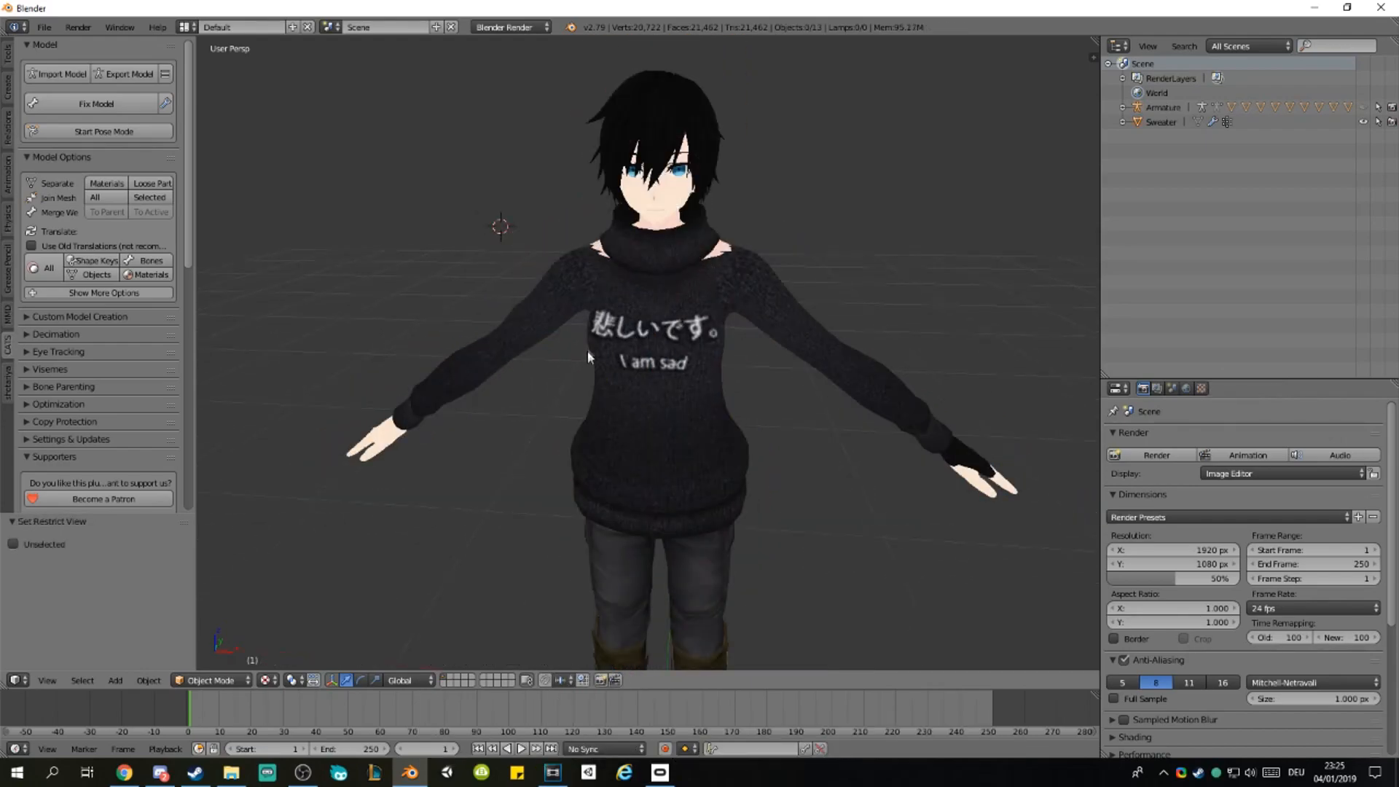
Step: Check the sweater around the collar and shoulders for exposed skin, and hide the sweater
scroll(617, 329, up, 6)
middle_drag(618, 329, 563, 182)
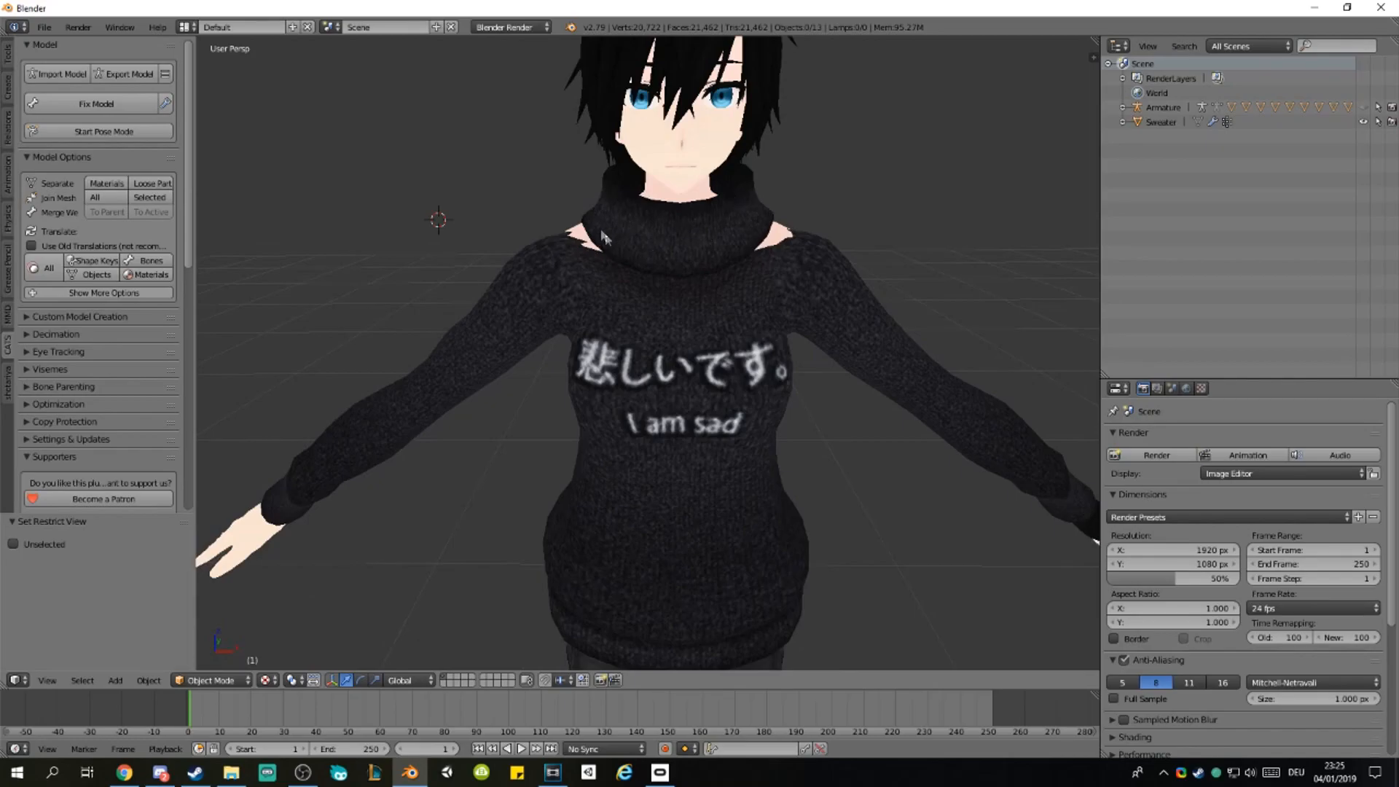
middle_drag(662, 197, 625, 264)
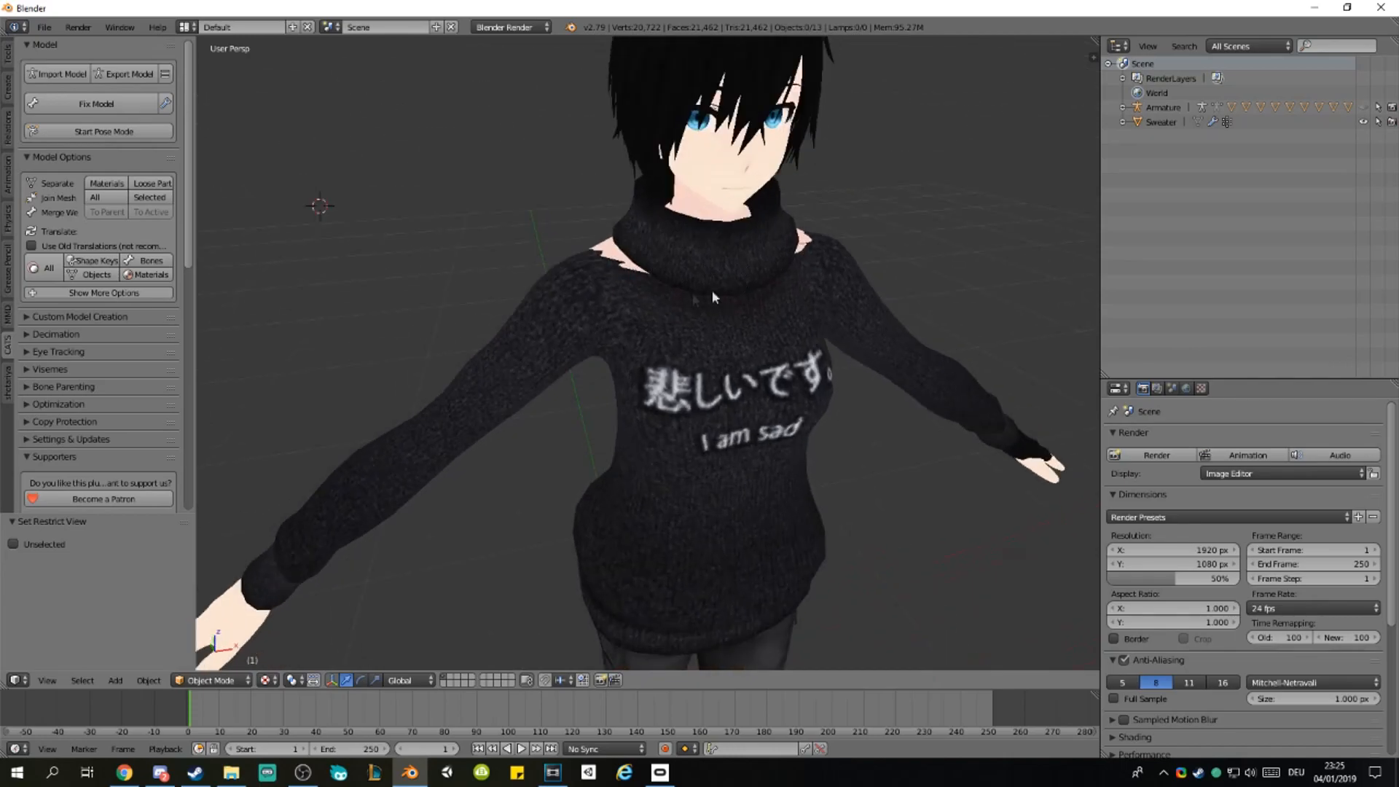
middle_drag(712, 296, 636, 336)
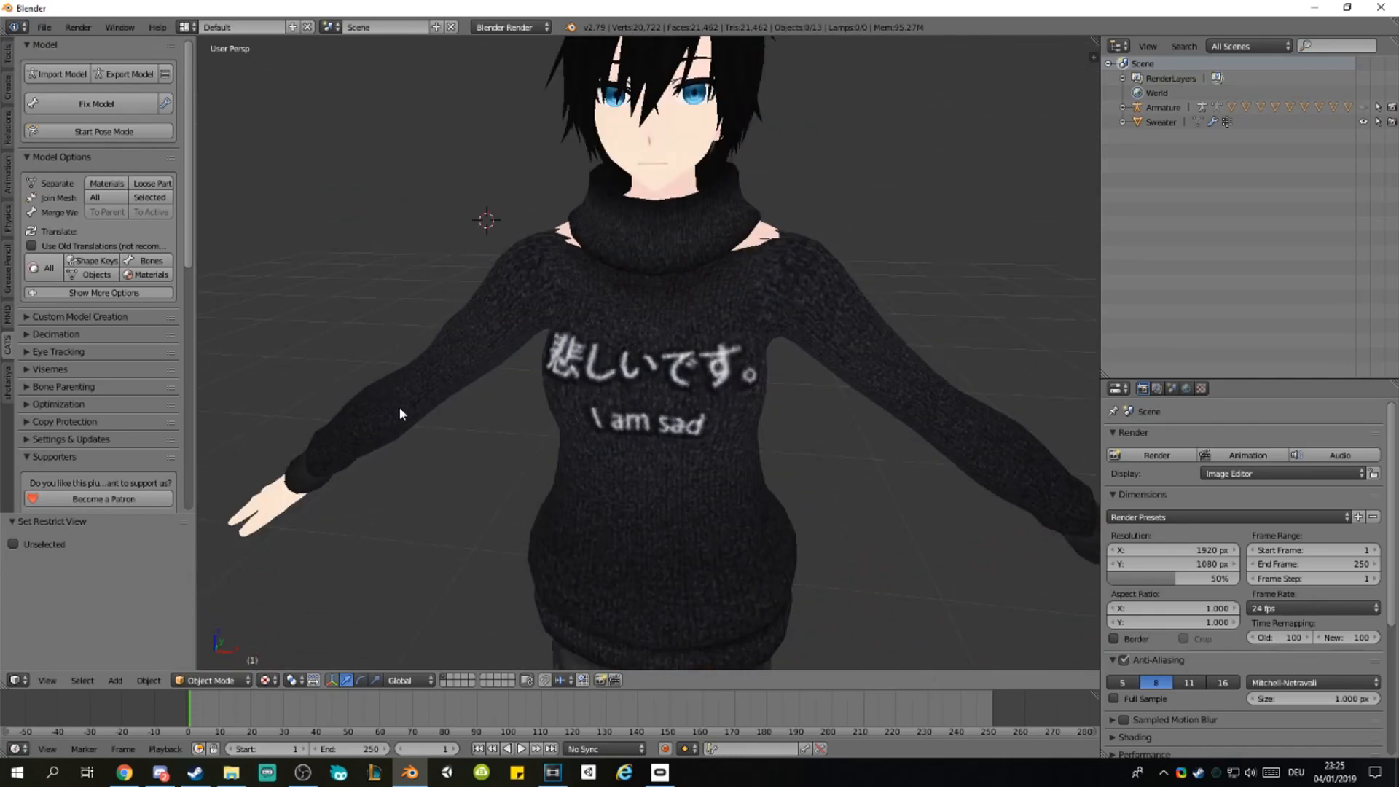
right_click(602, 486)
key(h)
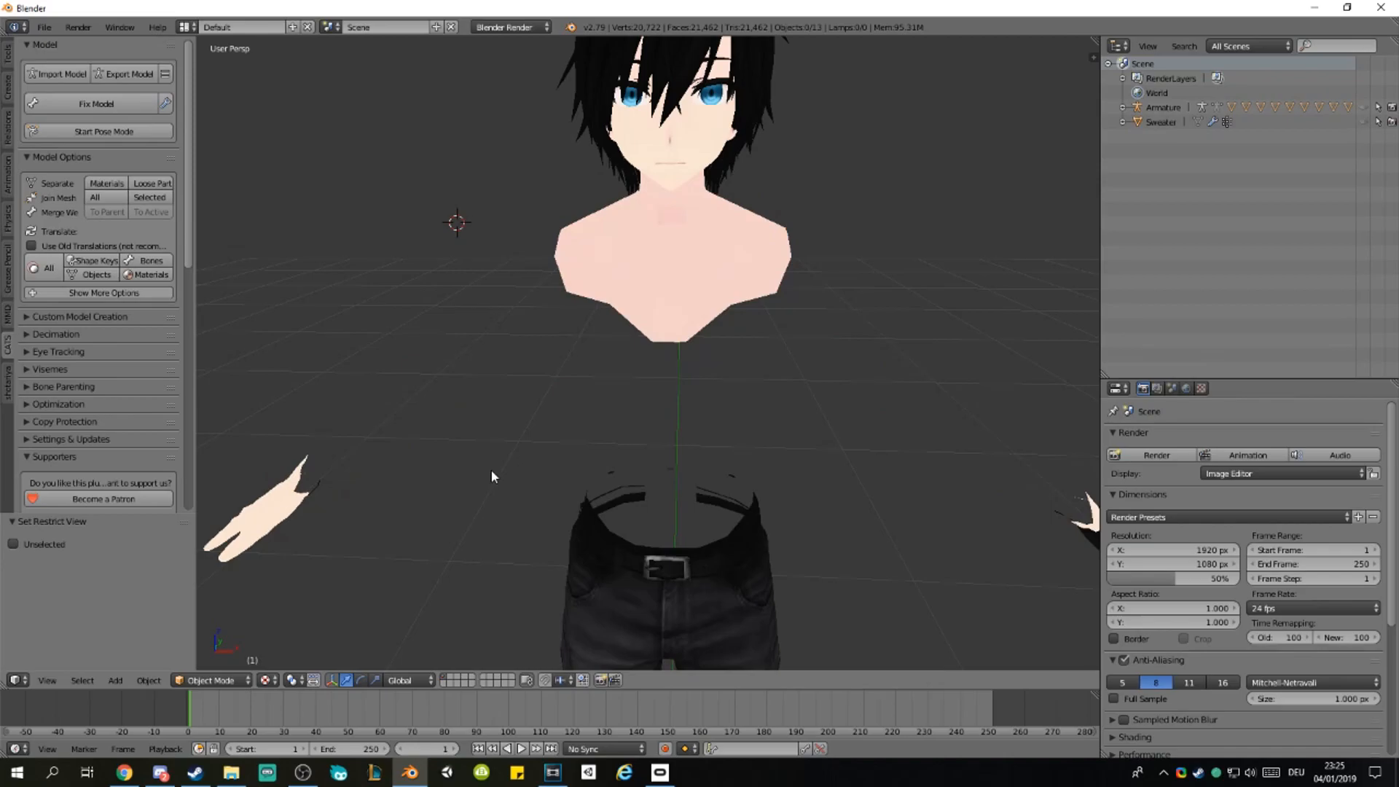
Step: Delete the shoulder and chest vertices of the body mesh in Edit Mode, leaving the neck
right_click(658, 310)
middle_drag(514, 310, 669, 273)
key(Tab)
drag(668, 273, 762, 332)
key(x)
middle_drag(762, 332, 590, 309)
drag(590, 310, 750, 378)
key(x)
middle_drag(749, 378, 634, 374)
drag(634, 373, 707, 273)
key(x)
Step: Delete the leftover body vertices below the neck, return to Object Mode and unhide all objects
middle_drag(511, 368, 568, 342)
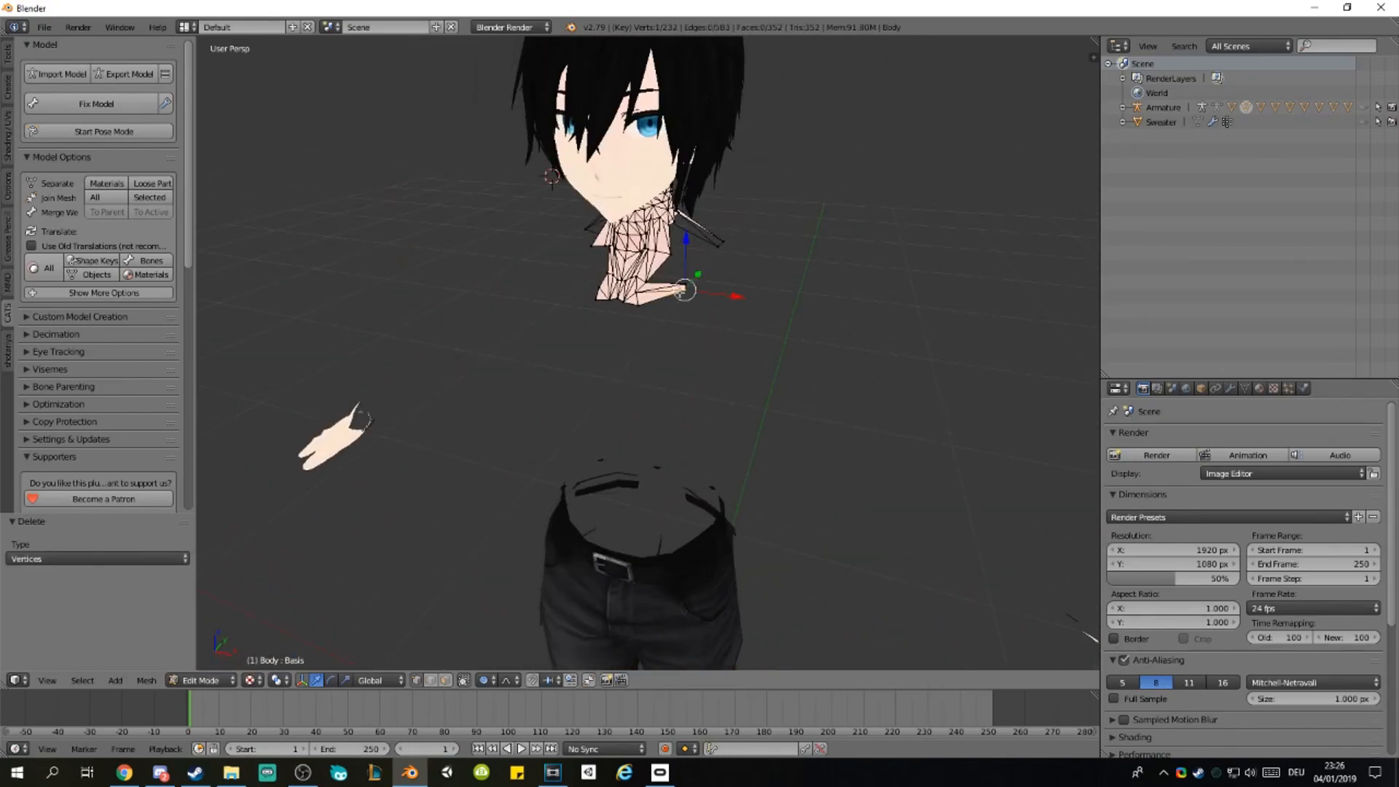
drag(590, 285, 702, 324)
key(x)
click(703, 325)
middle_drag(702, 325, 490, 346)
key(Tab)
key(alt+h)
scroll(490, 347, up, 2)
Step: Hide the sweater, delete the body vertices poking through behind the collar on both shoulders, and unhide all objects
right_click(646, 348)
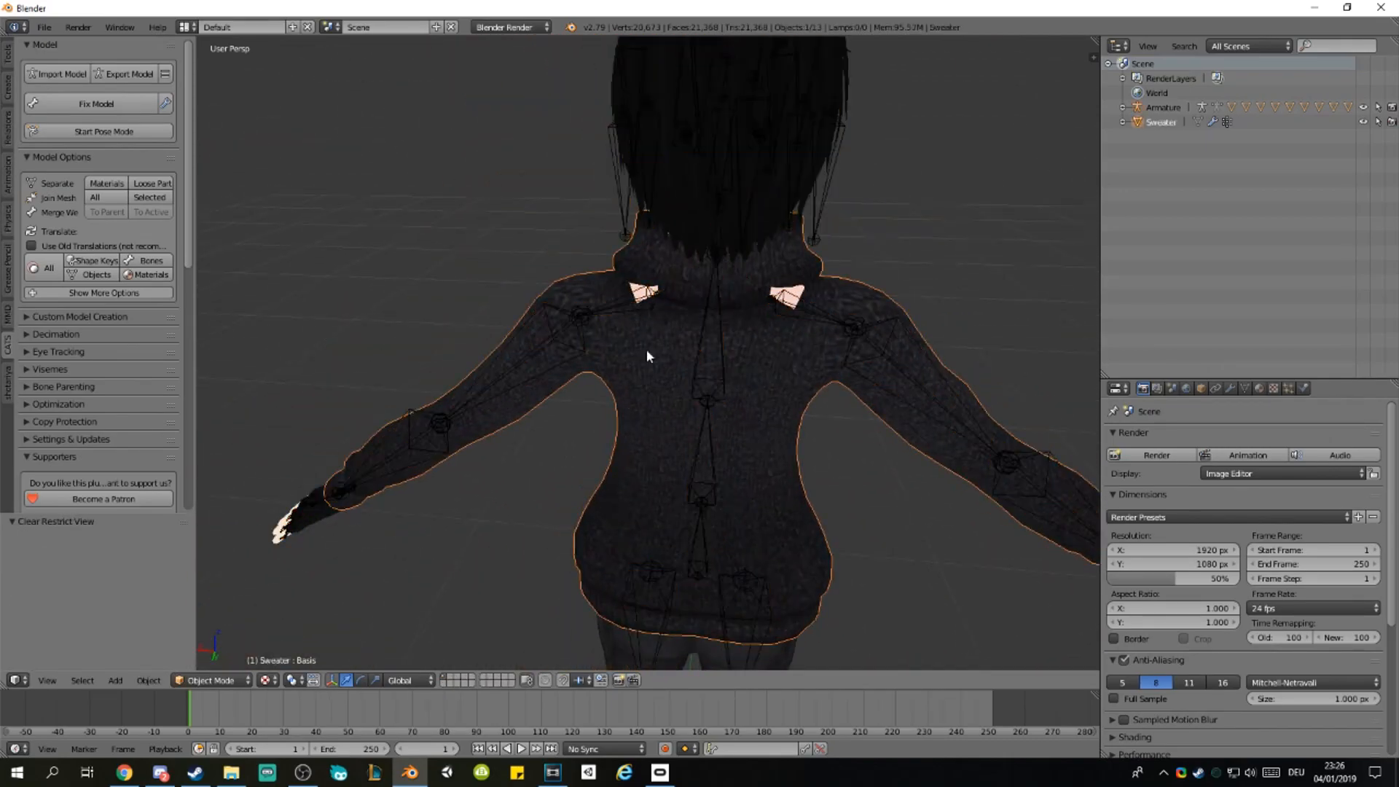
key(h)
right_click(614, 312)
scroll(615, 312, up, 2)
key(Tab)
key(x)
click(612, 278)
right_click(814, 287)
key(x)
click(814, 287)
middle_drag(814, 287, 666, 348)
key(Tab)
key(alt+h)
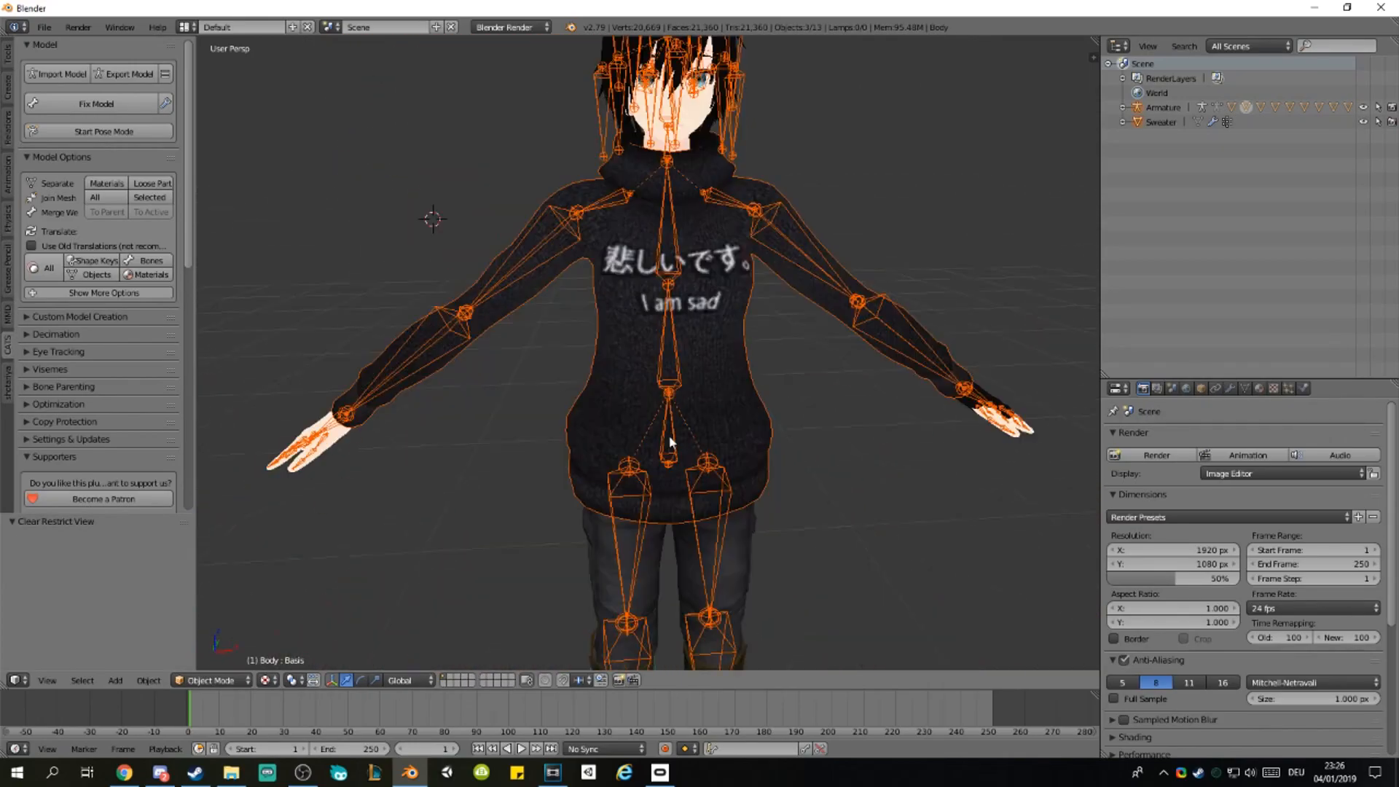
Step: Hide the armature and check the sweater's fit on the character for exposed skin
middle_drag(669, 435, 629, 348)
scroll(740, 400, up, 3)
scroll(740, 400, down, 3)
middle_drag(740, 400, 716, 375)
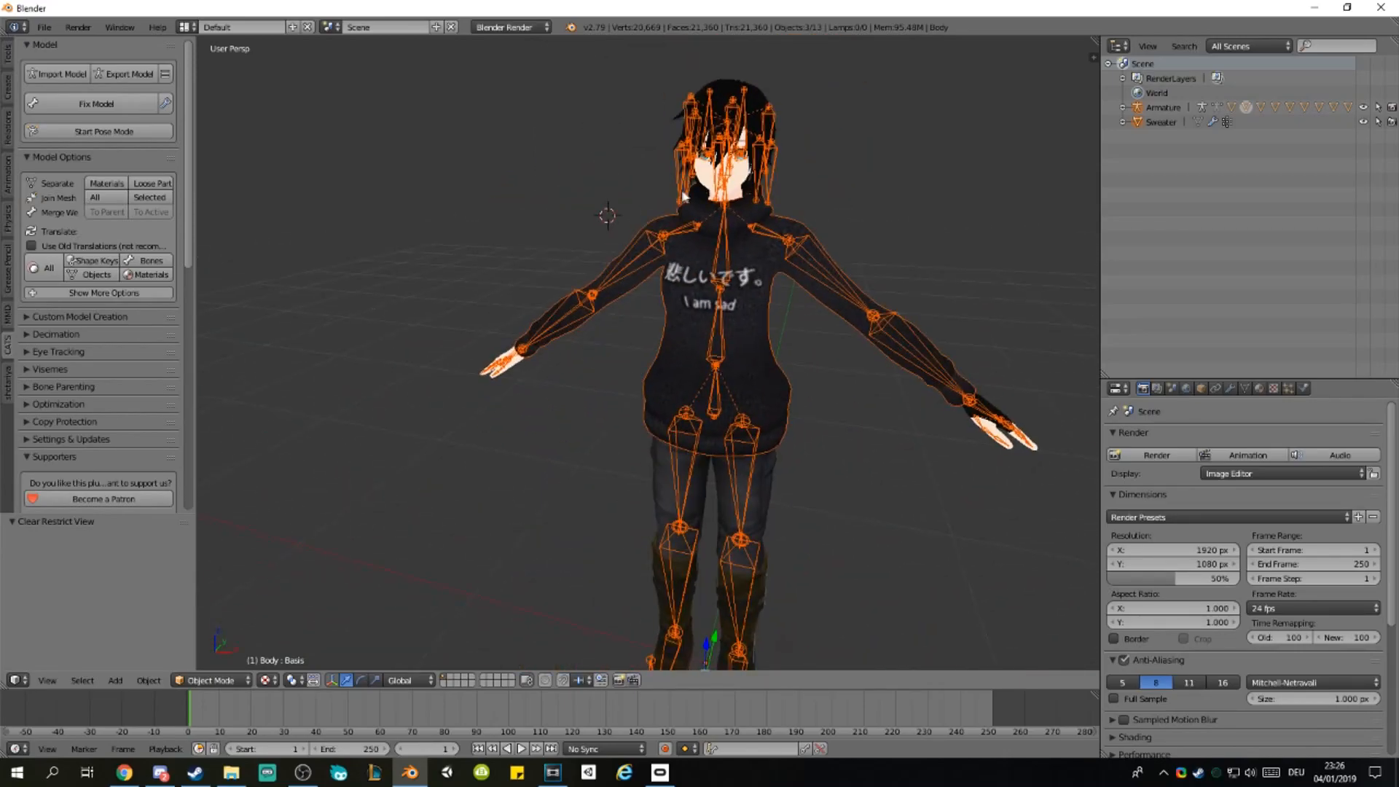
key(h)
scroll(714, 355, up, 5)
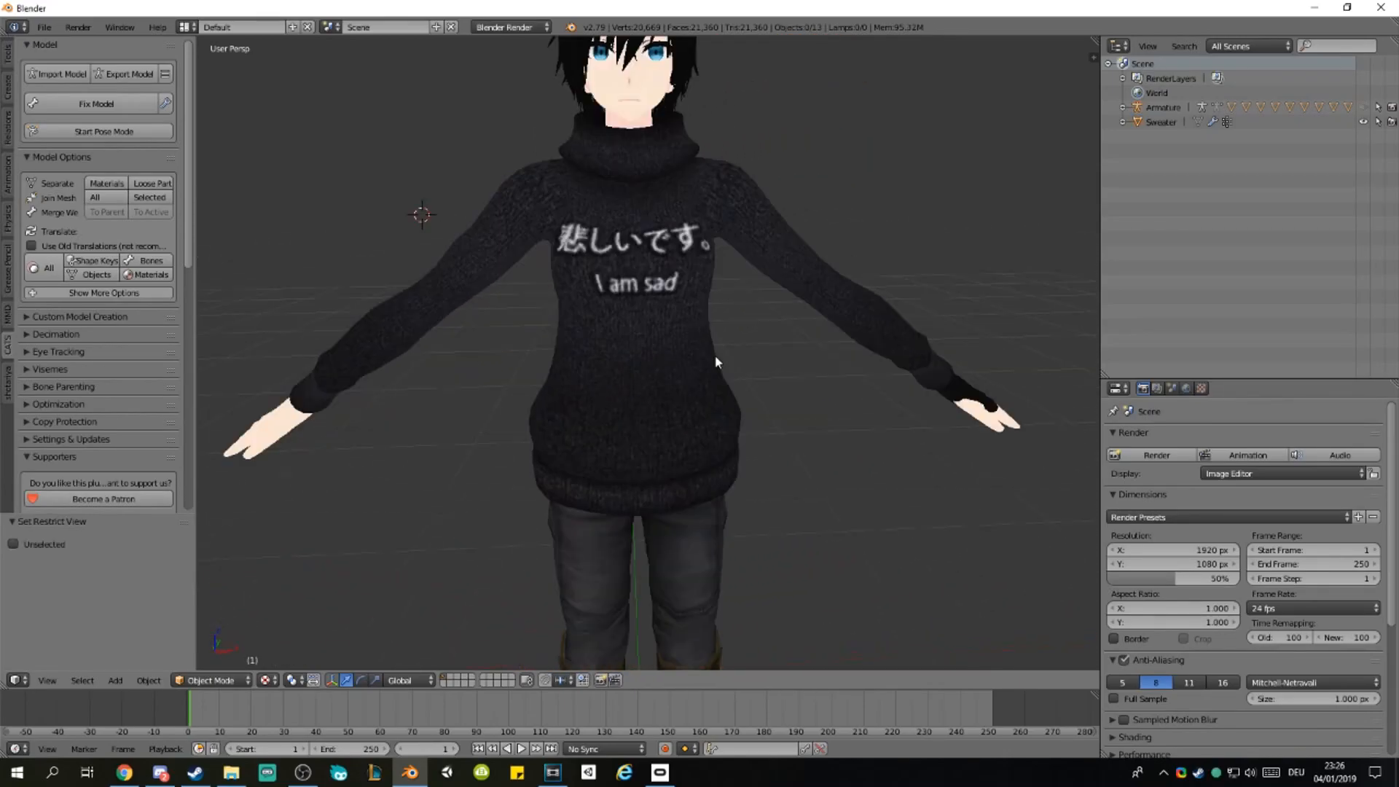
mouse_move(698, 359)
middle_down()
mouse_move(441, 348)
mouse_move(520, 341)
mouse_move(446, 291)
mouse_move(459, 265)
mouse_move(641, 331)
mouse_move(822, 300)
mouse_move(658, 363)
mouse_move(691, 375)
middle_up()
scroll(659, 364, down, 3)
scroll(691, 375, up, 1)
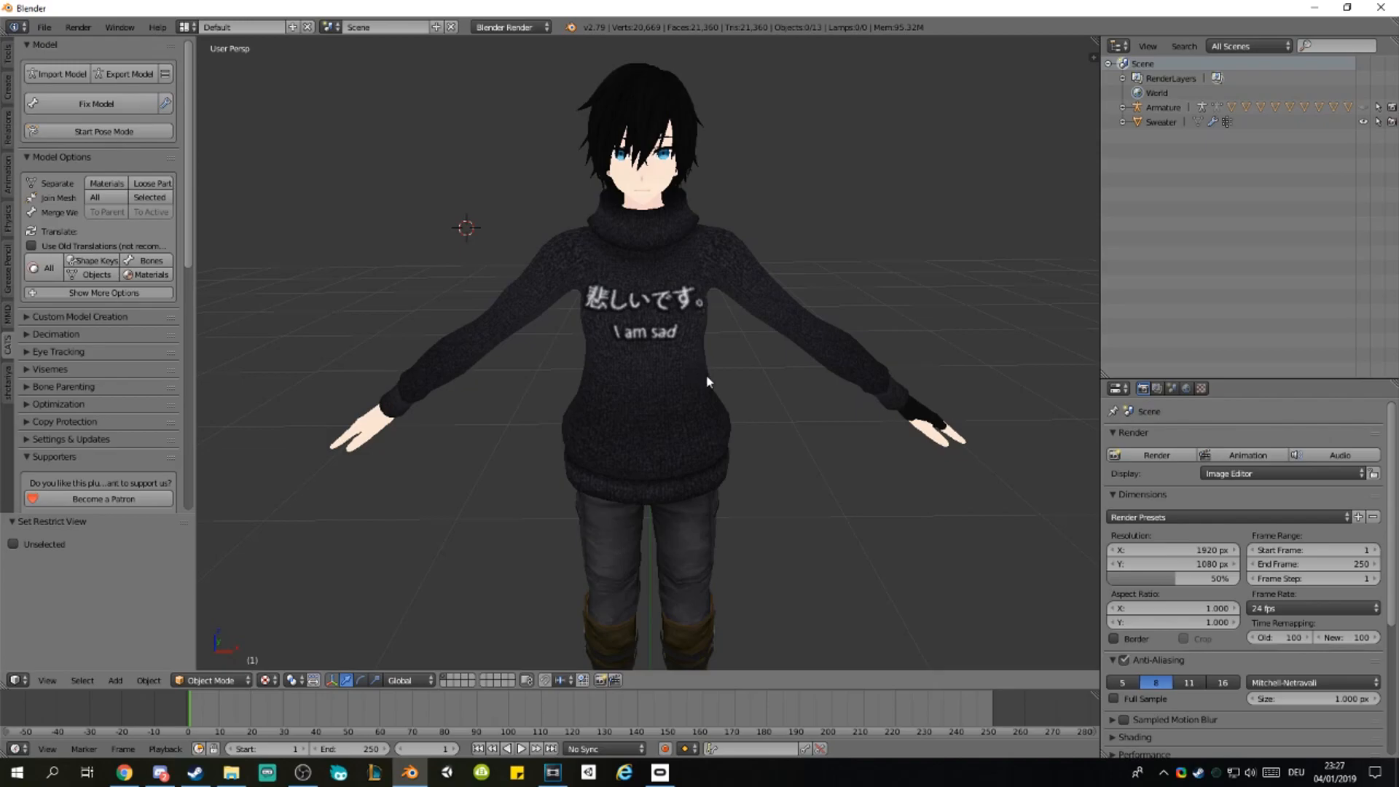
scroll(704, 378, up, 3)
right_click(671, 382)
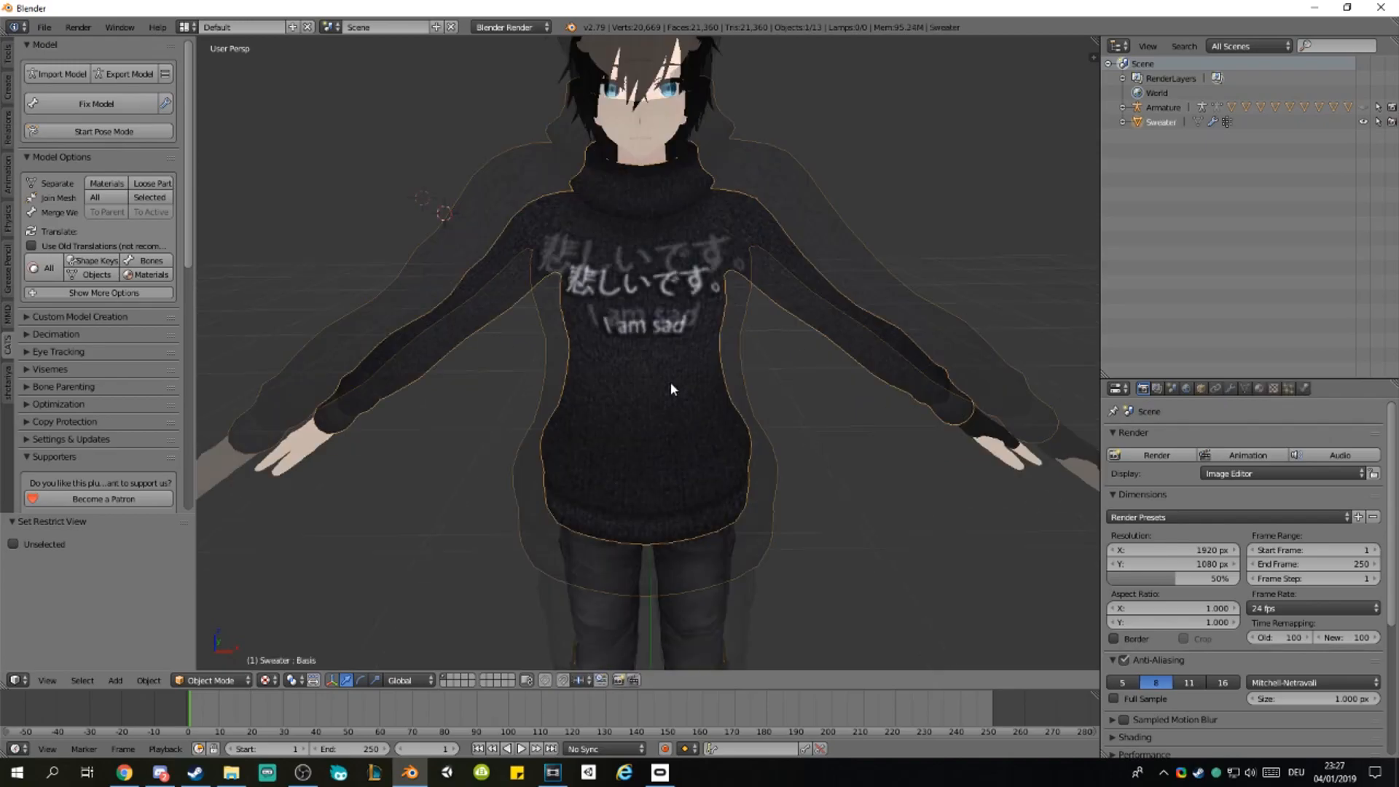
scroll(670, 381, down, 2)
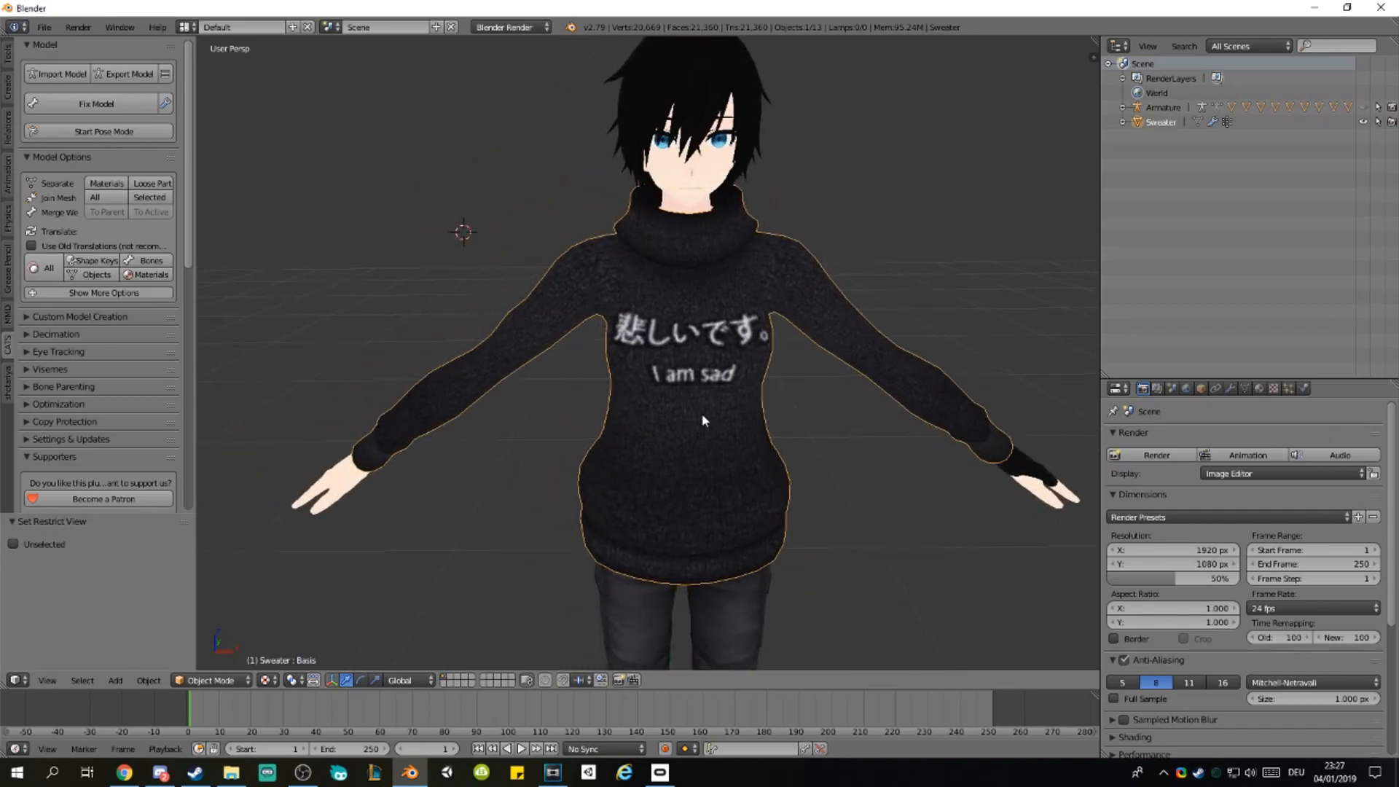
Step: Unhide all objects and select only the armature
key(alt+h)
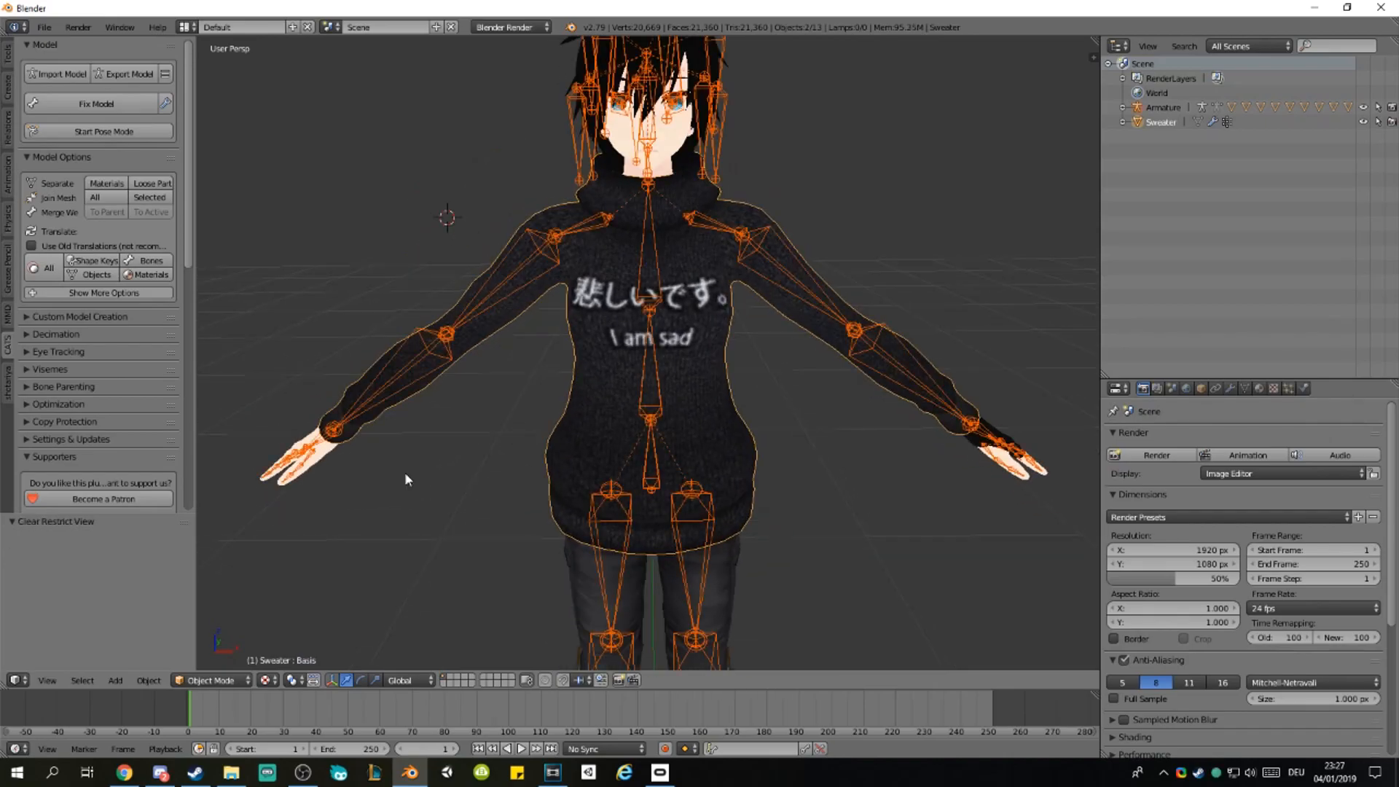
right_click(578, 162)
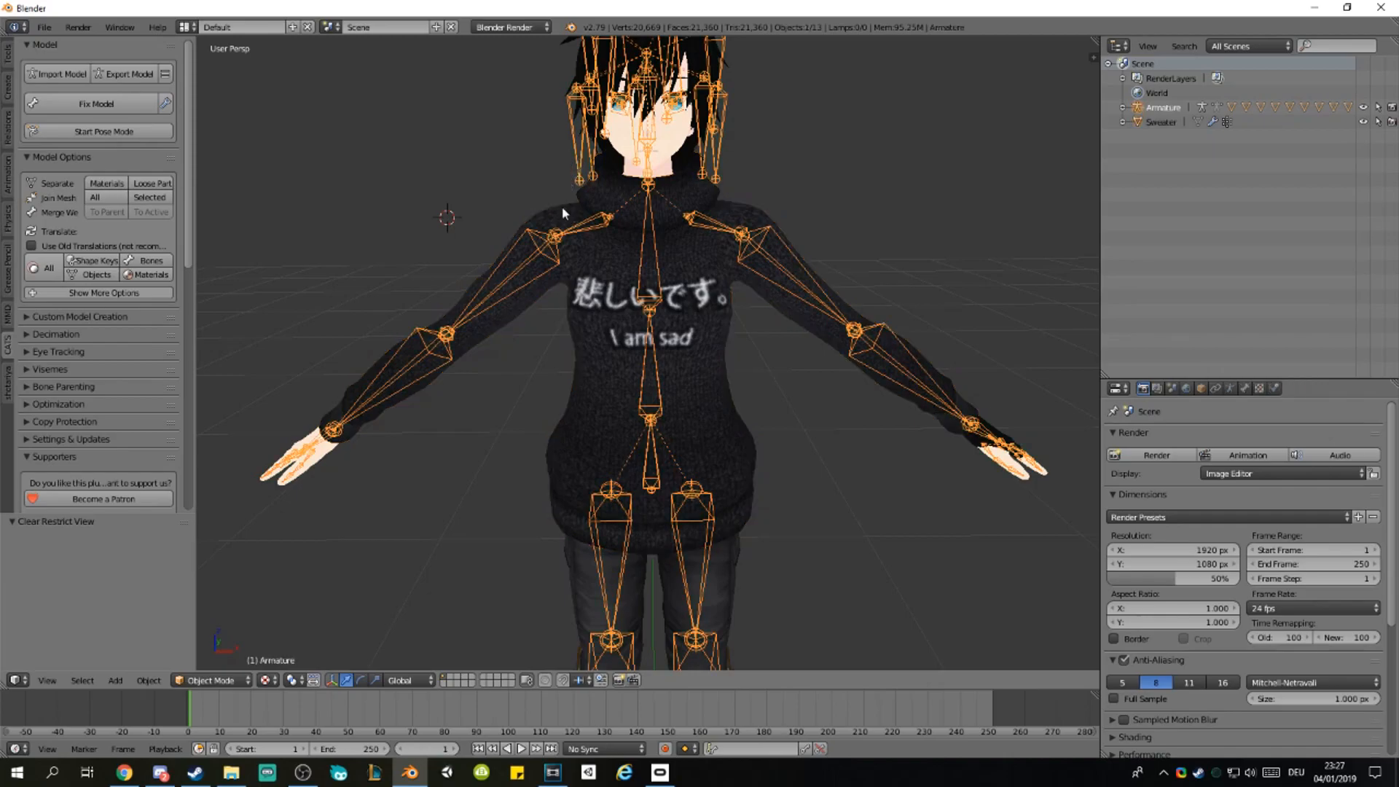
scroll(544, 386, down, 3)
scroll(557, 459, up, 2)
shift+middle_drag(559, 482, 692, 343)
Step: Select the sweater and the armature as the active object, and parent the sweater to it With Automatic Weights
right_click(625, 274)
shift+right_click(737, 429)
scroll(731, 420, up, 2)
scroll(692, 342, down, 3)
right_click(649, 309)
middle_drag(676, 391, 727, 452)
shift+right_click(738, 485)
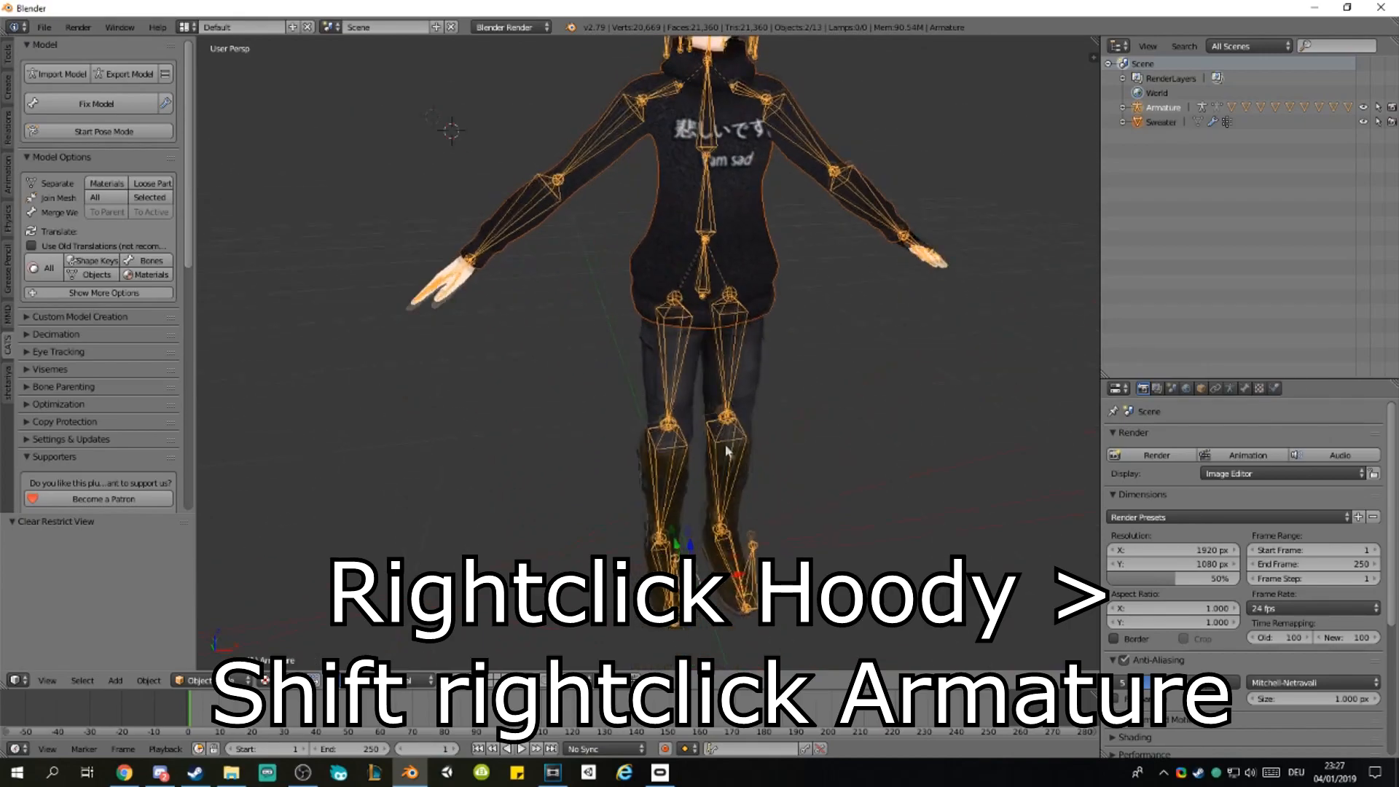
scroll(726, 451, down, 3)
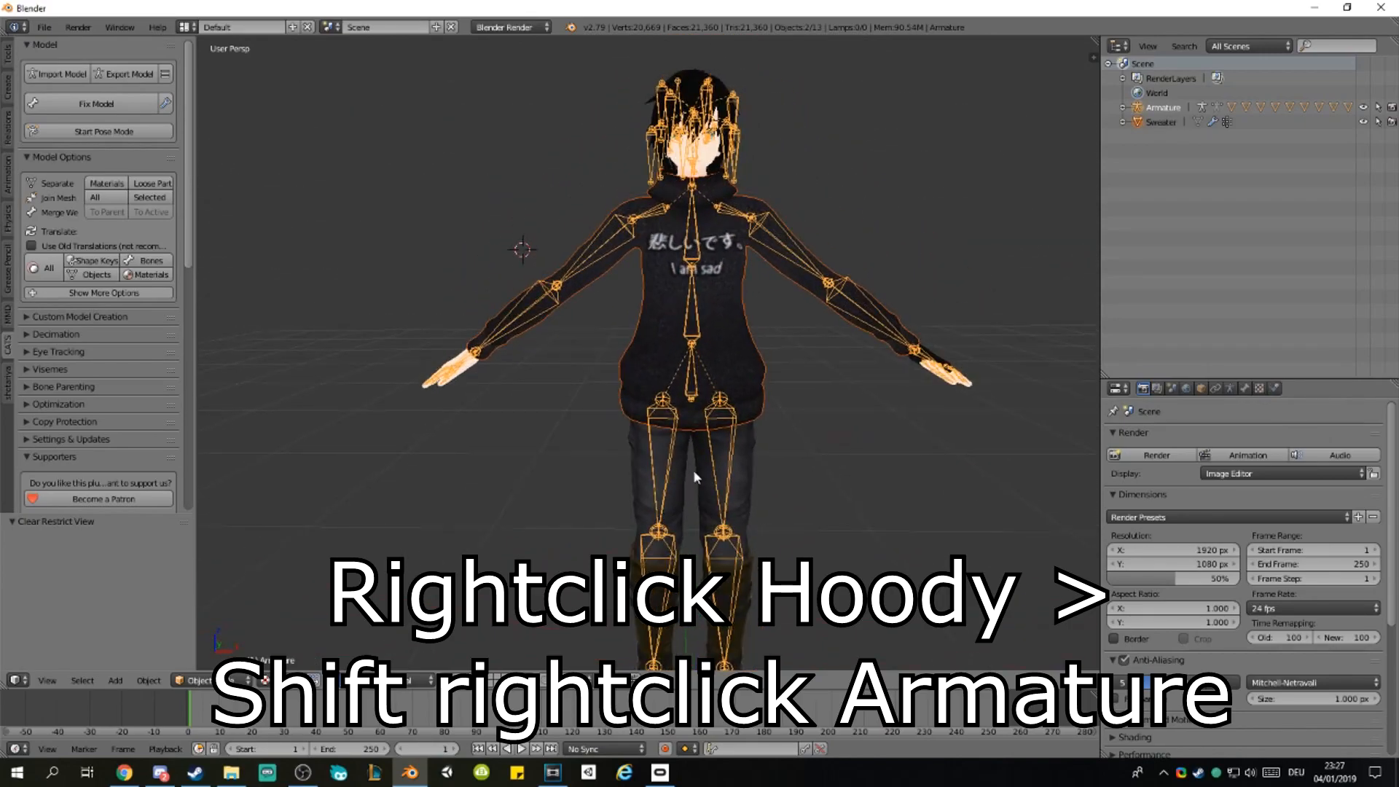
shift+scroll(791, 430, up, 3)
shift+scroll(793, 424, up, 1)
scroll(801, 451, up, 4)
scroll(838, 500, down, 1)
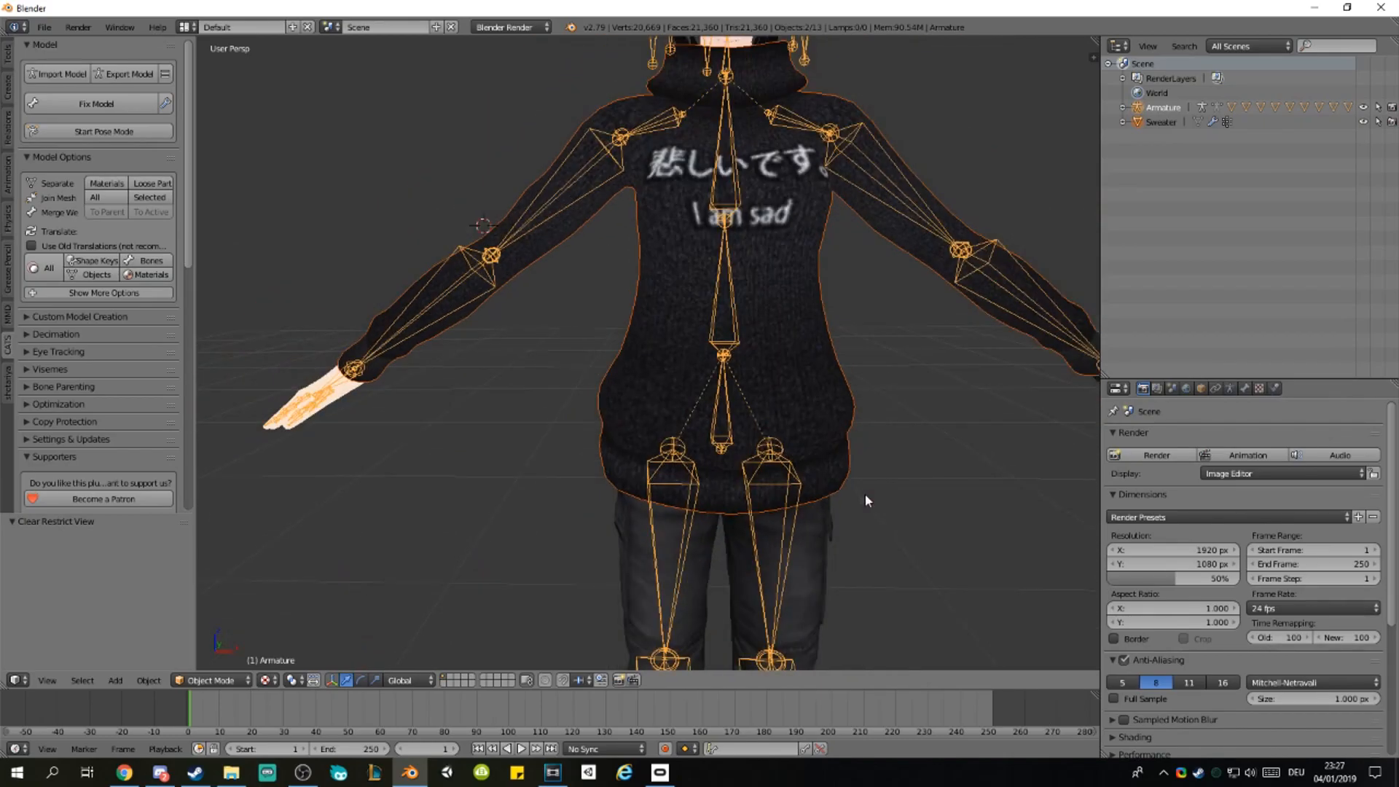
scroll(867, 481, down, 3)
shift+scroll(845, 474, up, 1)
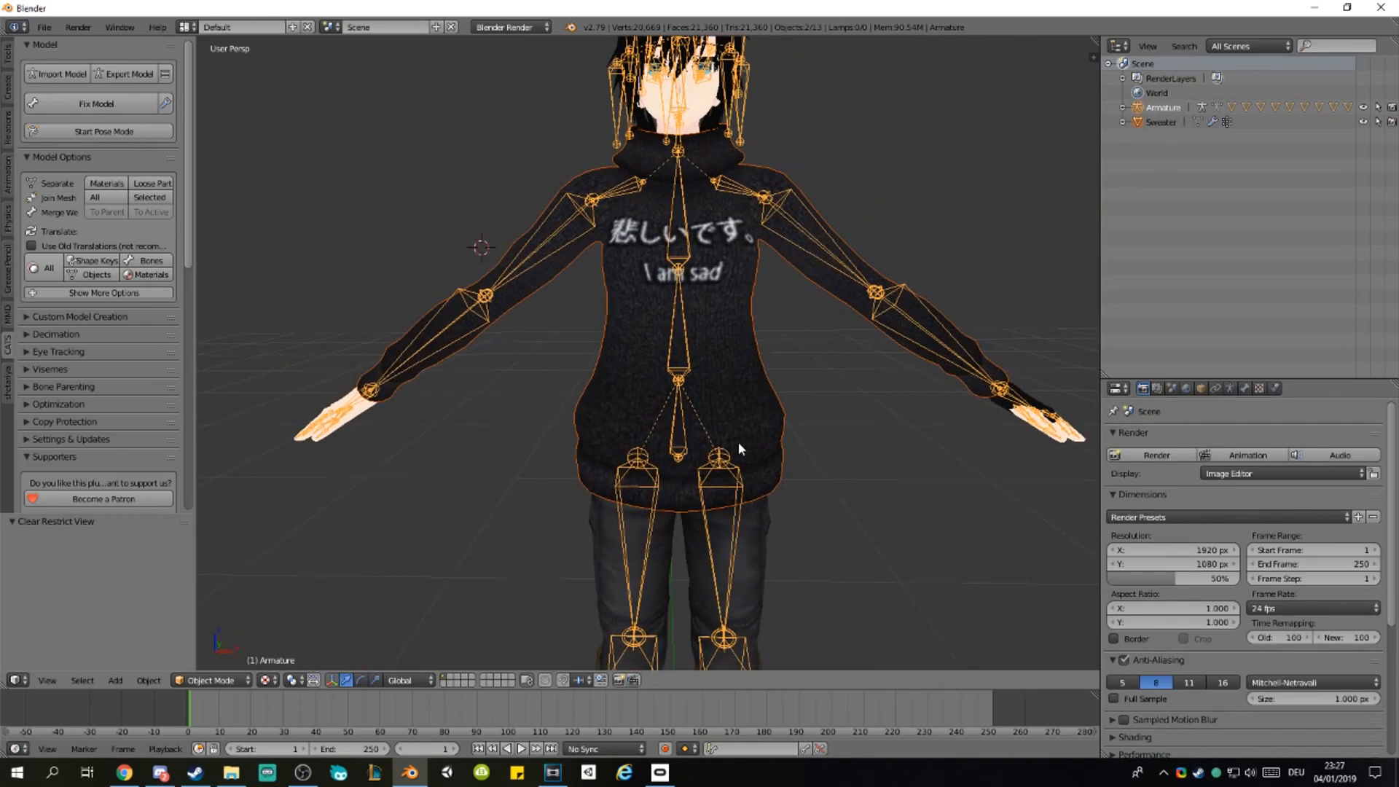
key(ctrl+p)
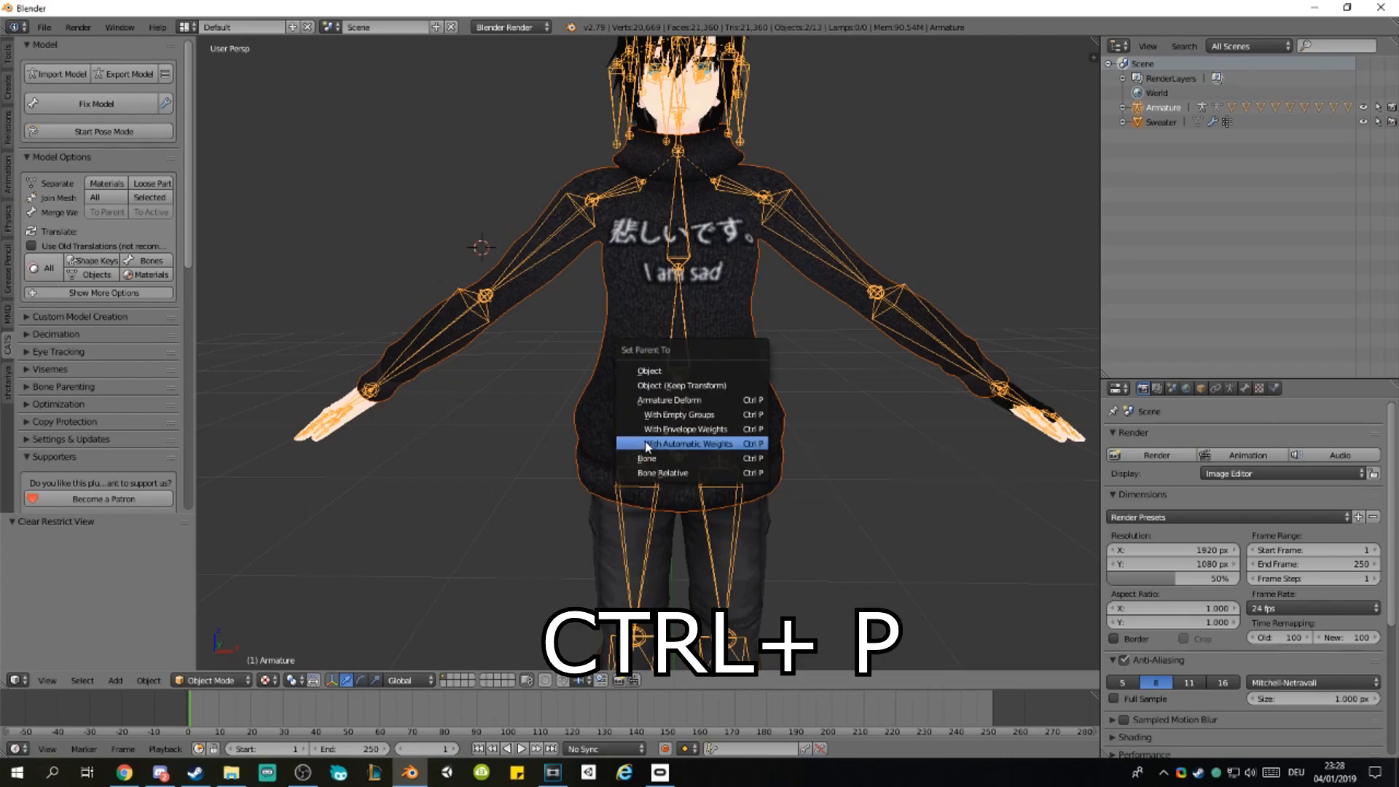
click(692, 444)
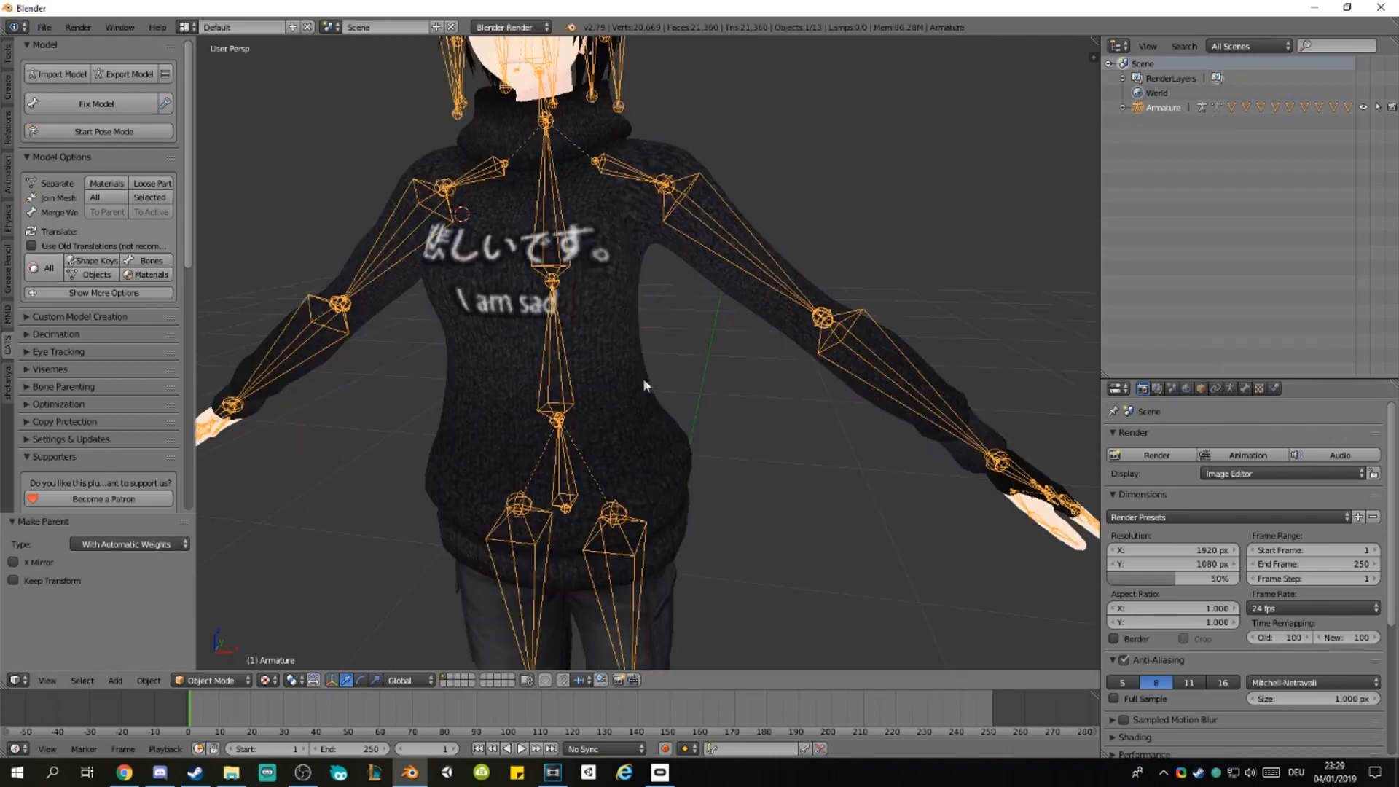
Step: Set the armature's skeleton to Pose Position and switch the armature to Pose Mode
right_click(552, 384)
right_click(552, 385)
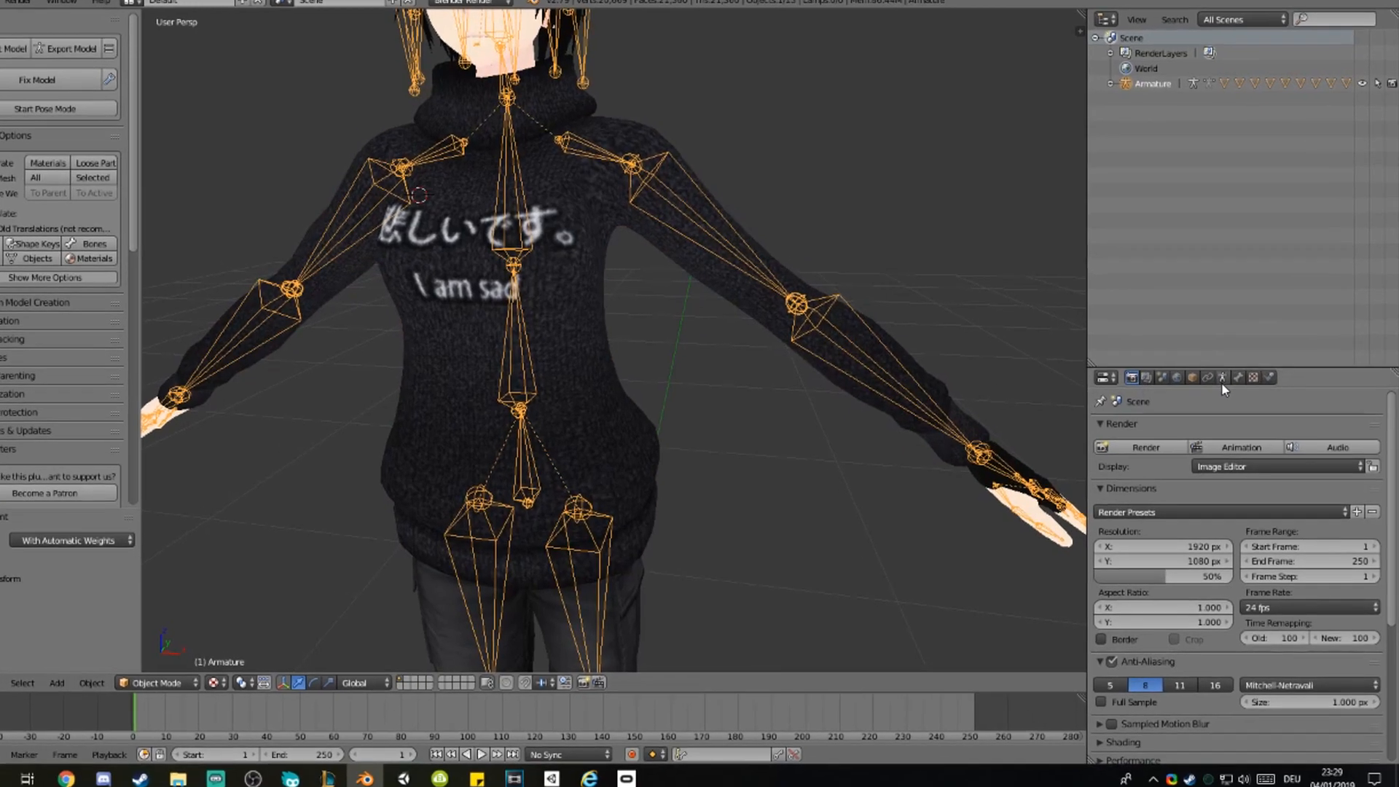
click(1230, 387)
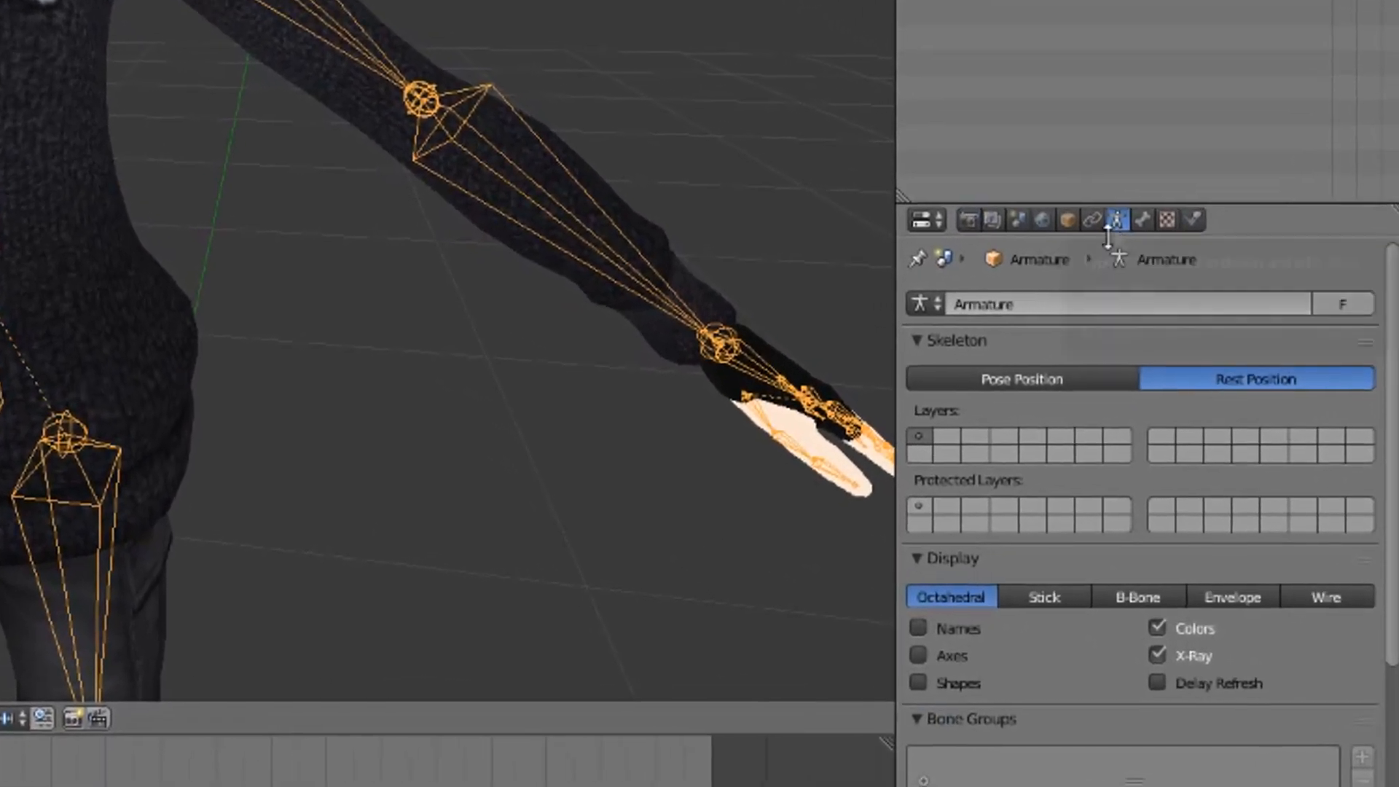
click(1056, 387)
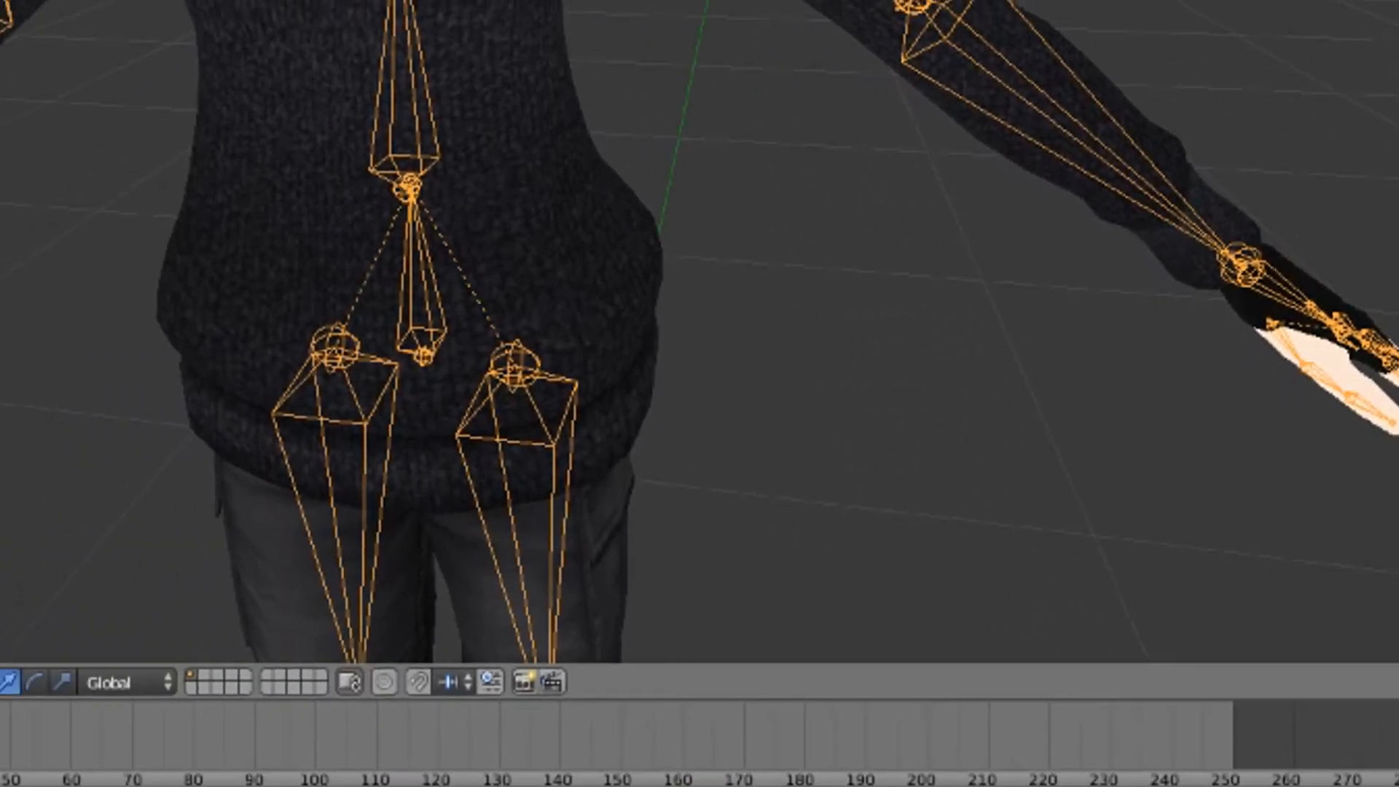
click(365, 645)
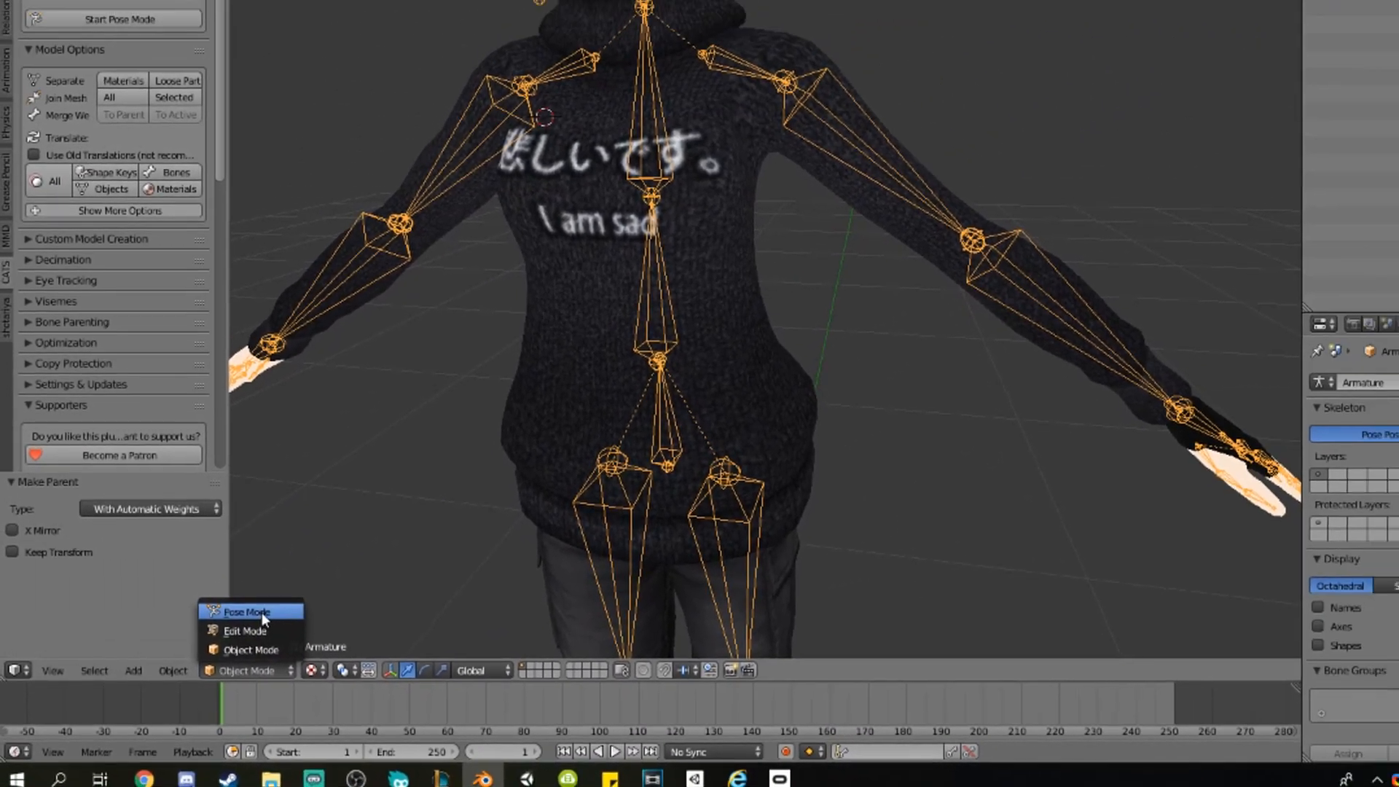
click(286, 590)
Step: Test how the sweater deforms by temporarily rotating the left arm and spine bones, cancelling each rotation
right_click(764, 306)
key(r)
right_click(806, 377)
right_click(806, 377)
key(r)
right_click(806, 281)
right_click(570, 354)
right_click(584, 355)
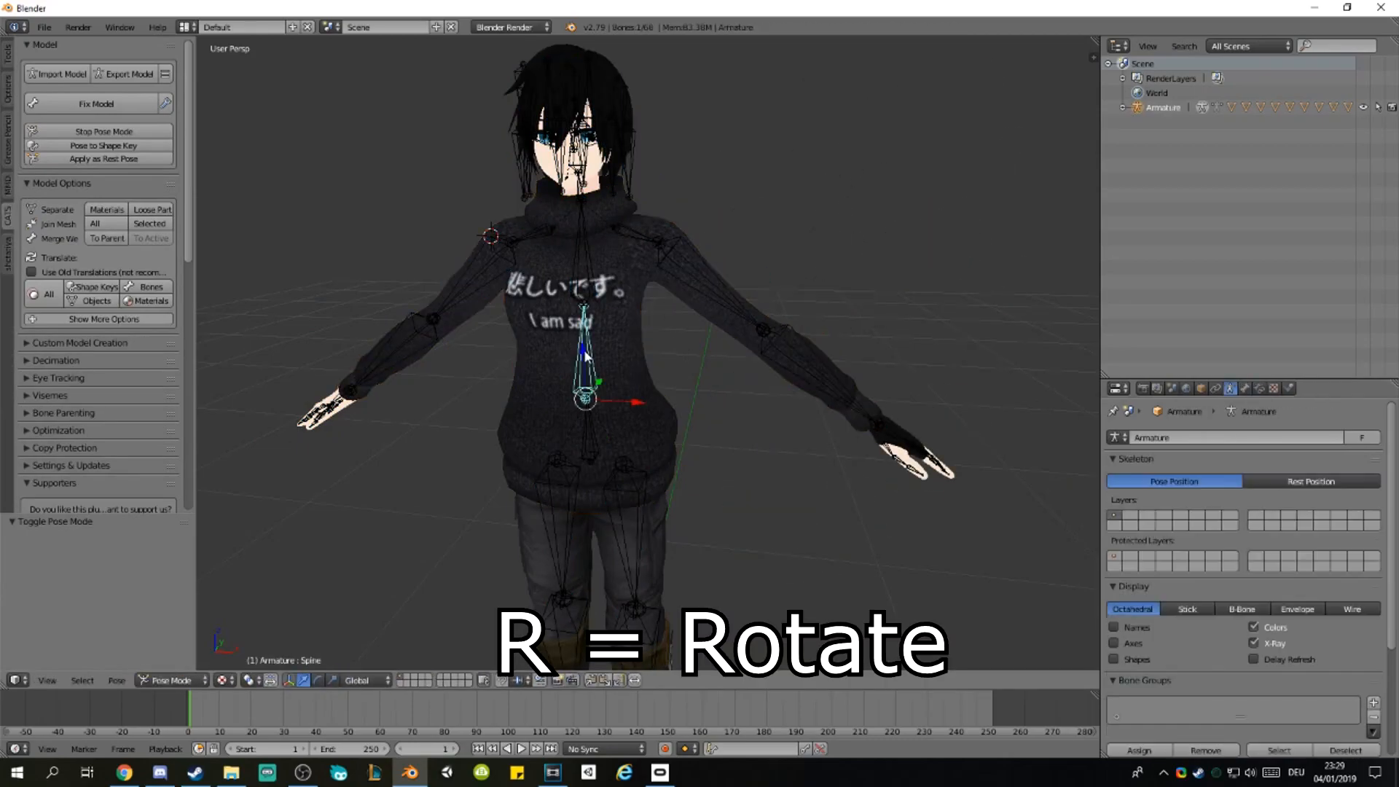
key(r)
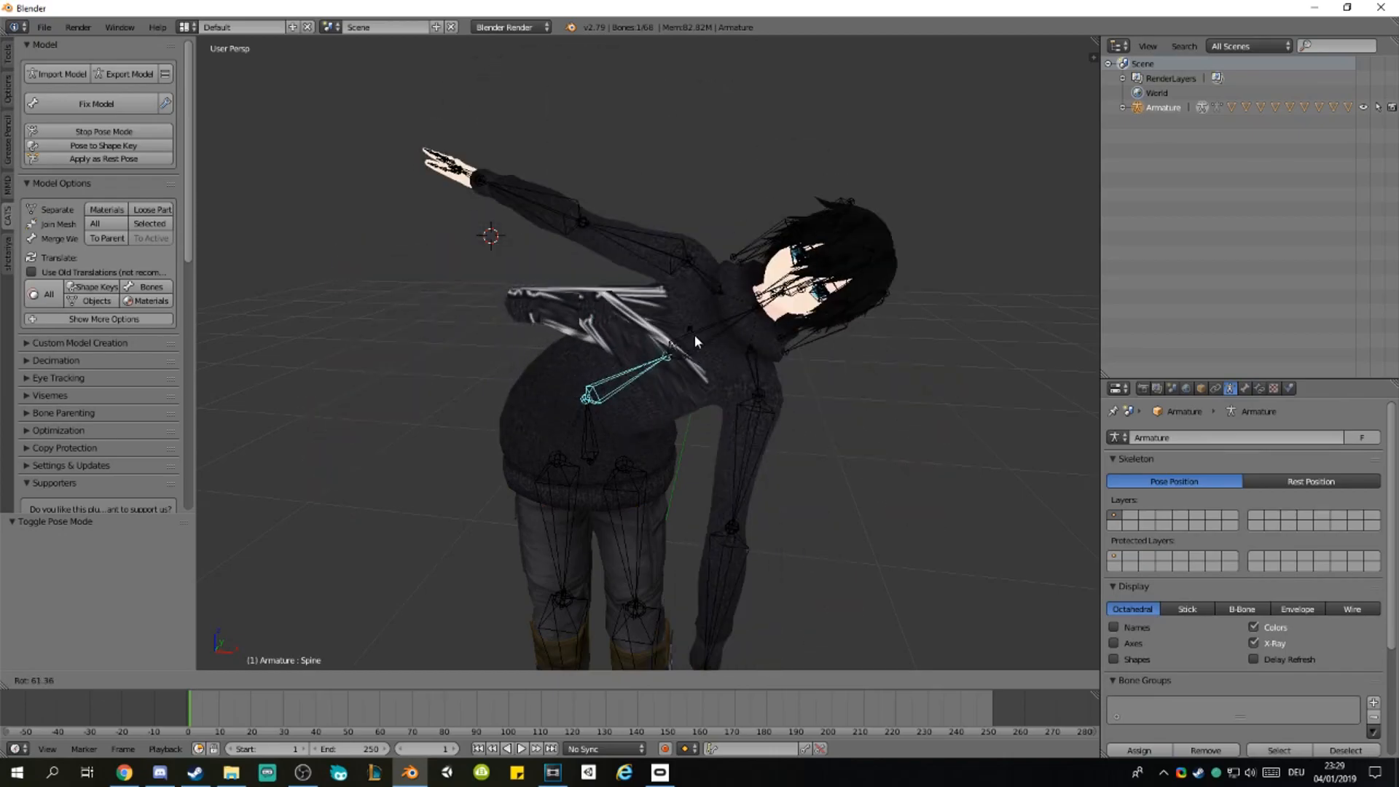
right_click(695, 339)
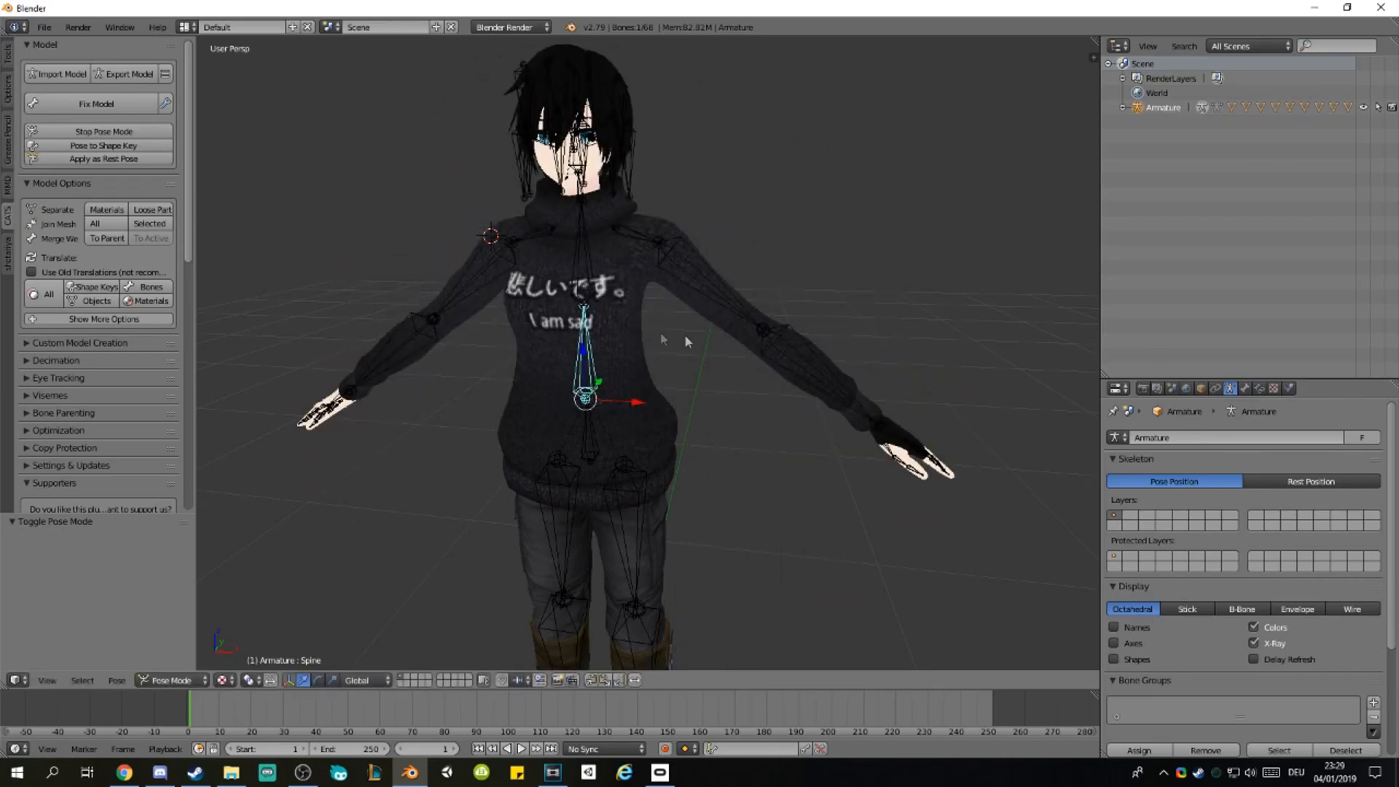
Step: Test the sweater's deformation with temporary rotations of the right arm and right elbow bones
right_click(456, 300)
key(r)
right_click(418, 304)
right_click(400, 334)
key(r)
right_click(400, 332)
right_click(399, 339)
key(r)
right_click(389, 267)
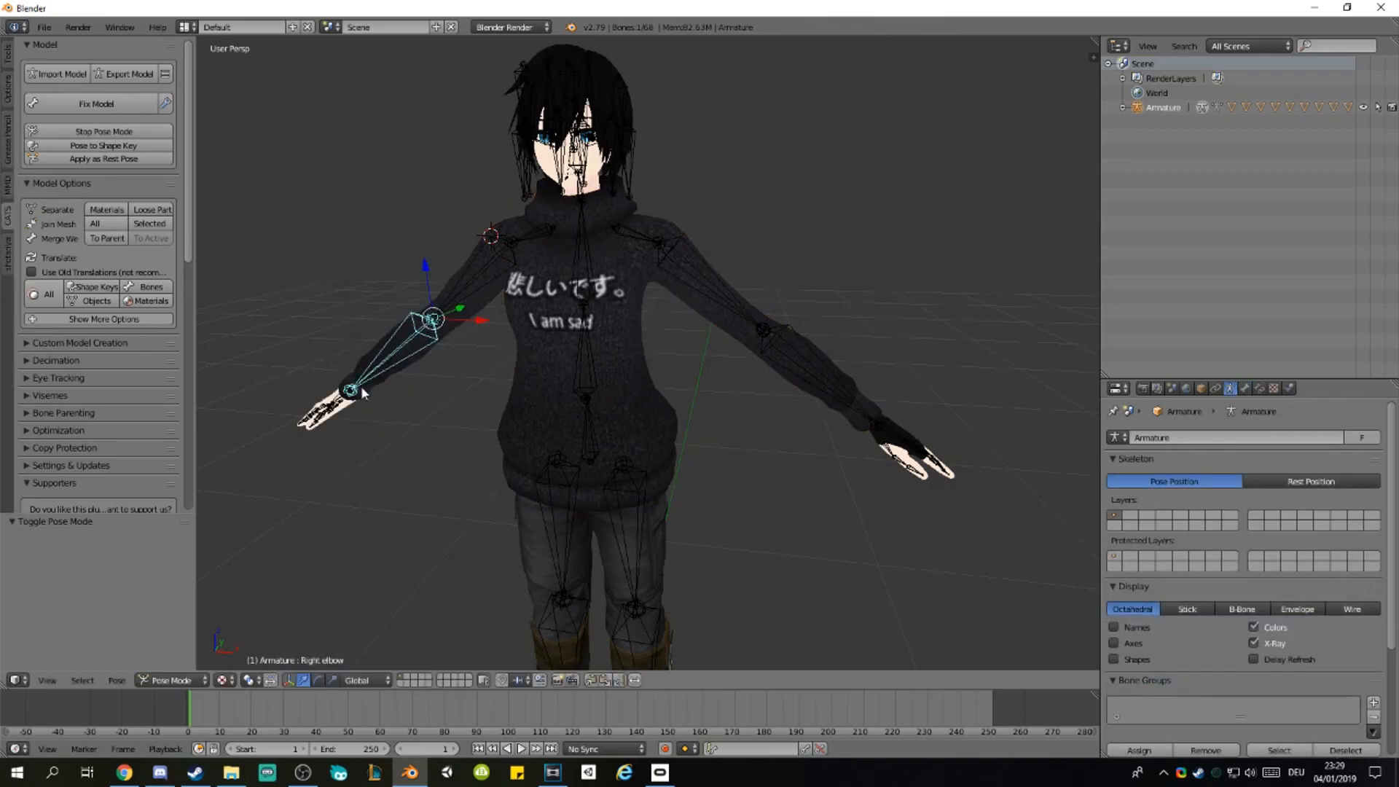
key(r)
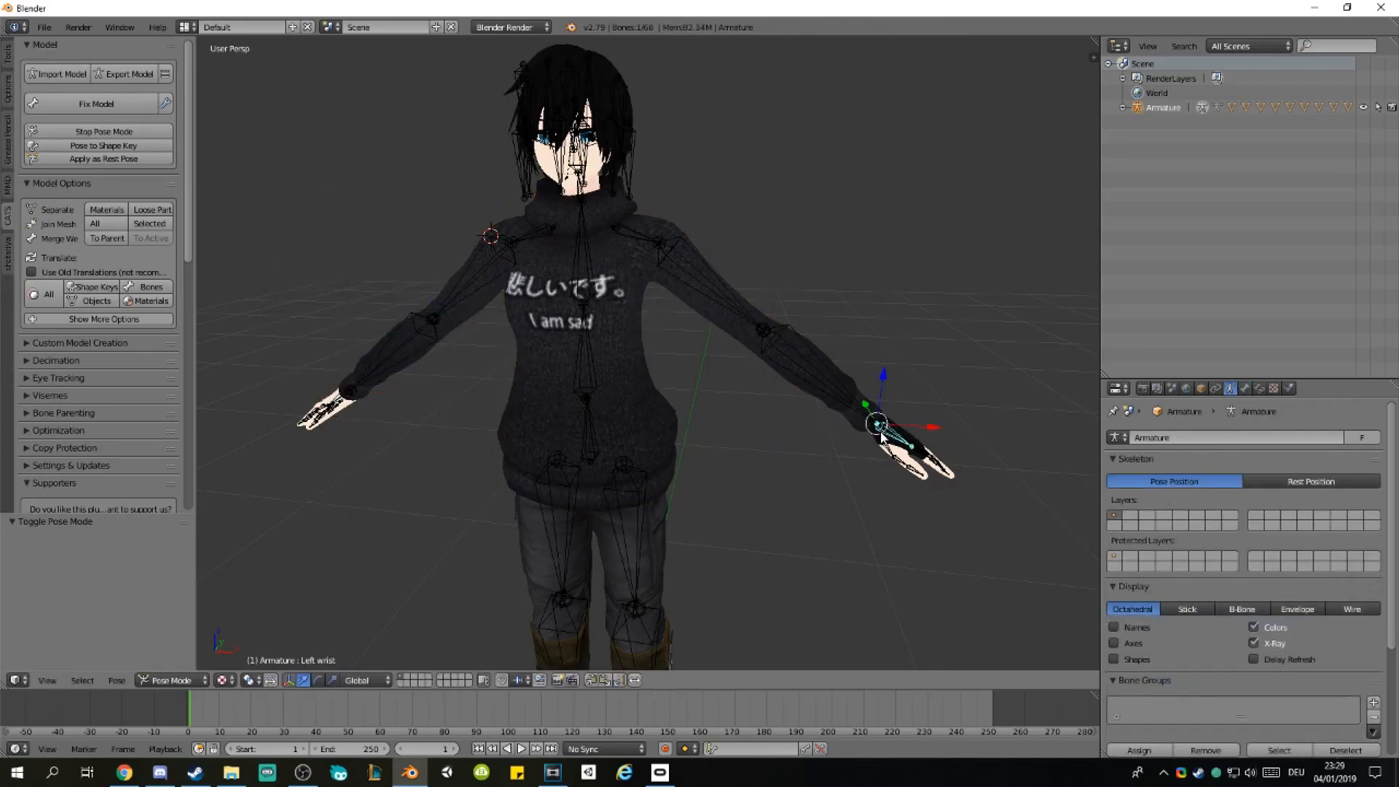
Step: Test the sweater's deformation with temporary rotations of the left arm bones from wrist to shoulder
right_click(880, 436)
key(r)
right_click(828, 393)
key(r)
right_click(800, 354)
right_click(685, 293)
key(r)
right_click(693, 276)
right_click(693, 278)
key(r)
right_click(710, 204)
key(r)
right_click(656, 180)
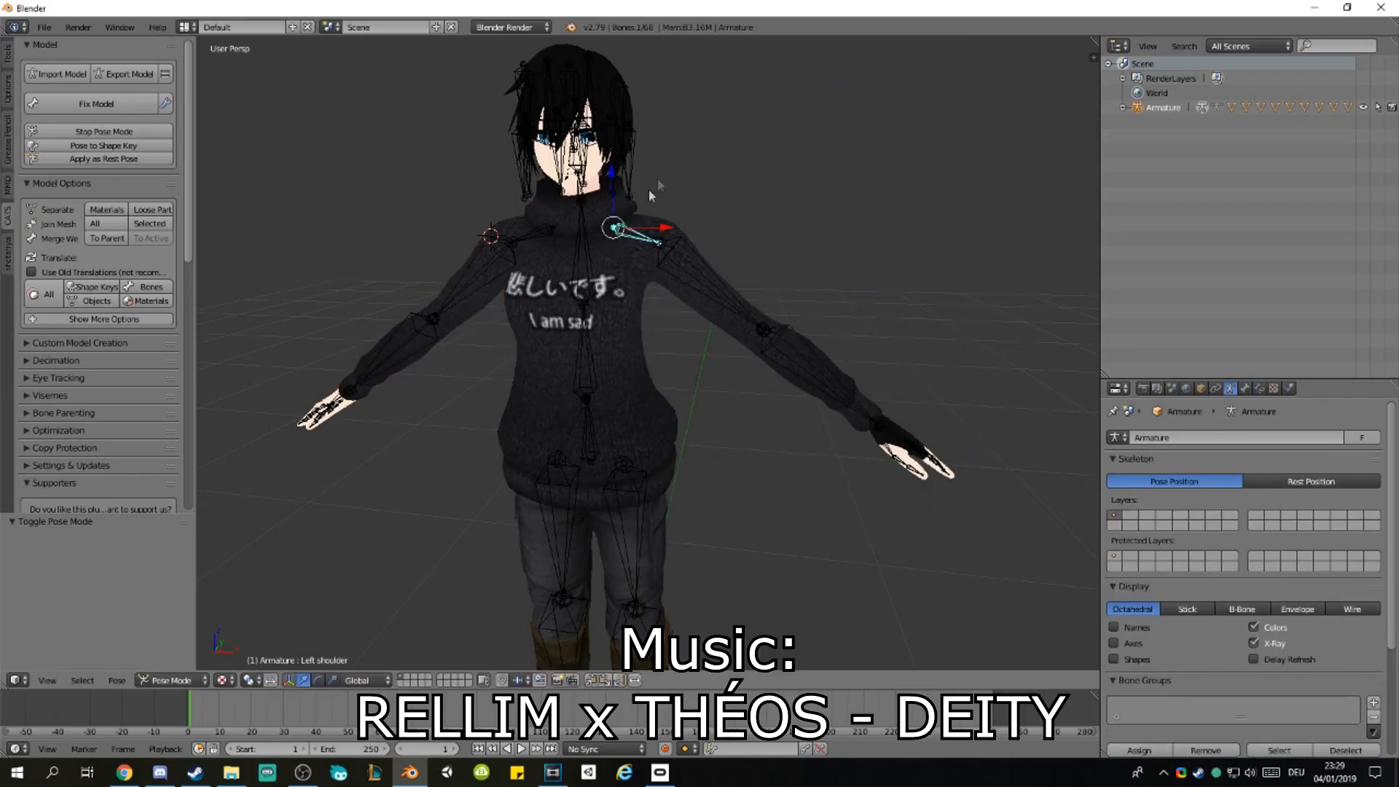
Step: Test the sweater's deformation at the shoulders and chest bone with temporary rotations, cancelling each one
key(r)
right_click(519, 237)
right_click(537, 239)
key(r)
right_click(576, 255)
right_click(584, 271)
key(r)
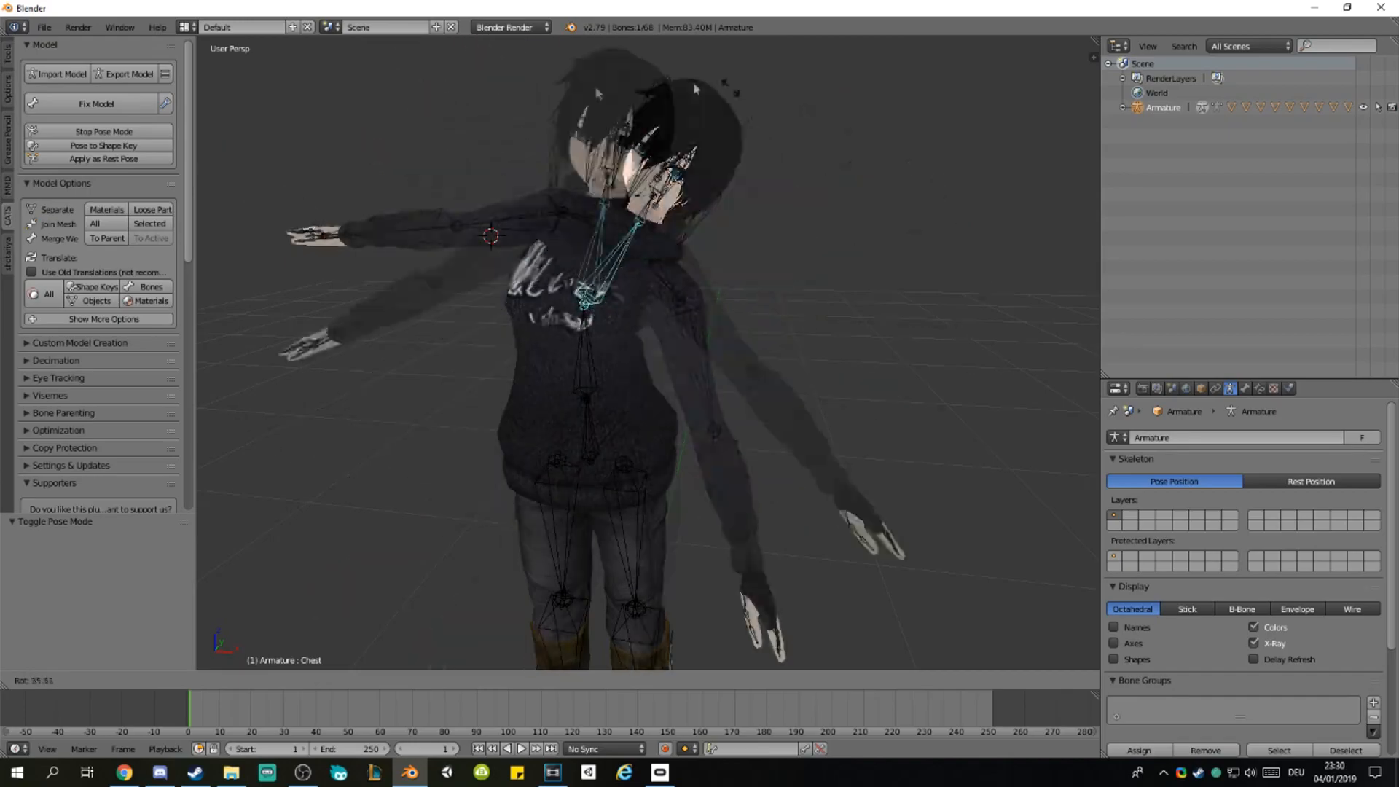
key(Escape)
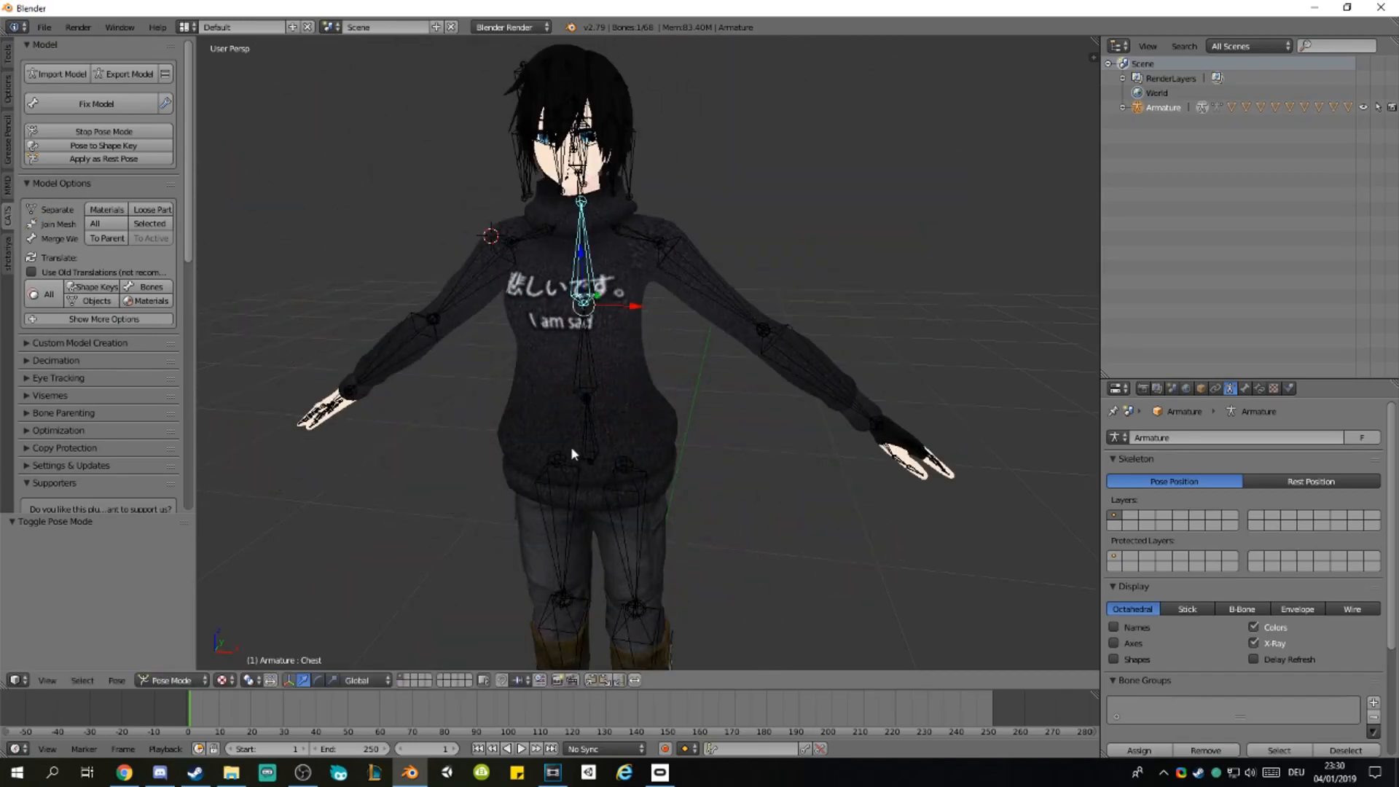
Step: Switch the sweater to Weight Paint mode and choose a viewport shading that shows the weight colours brightly
click(240, 679)
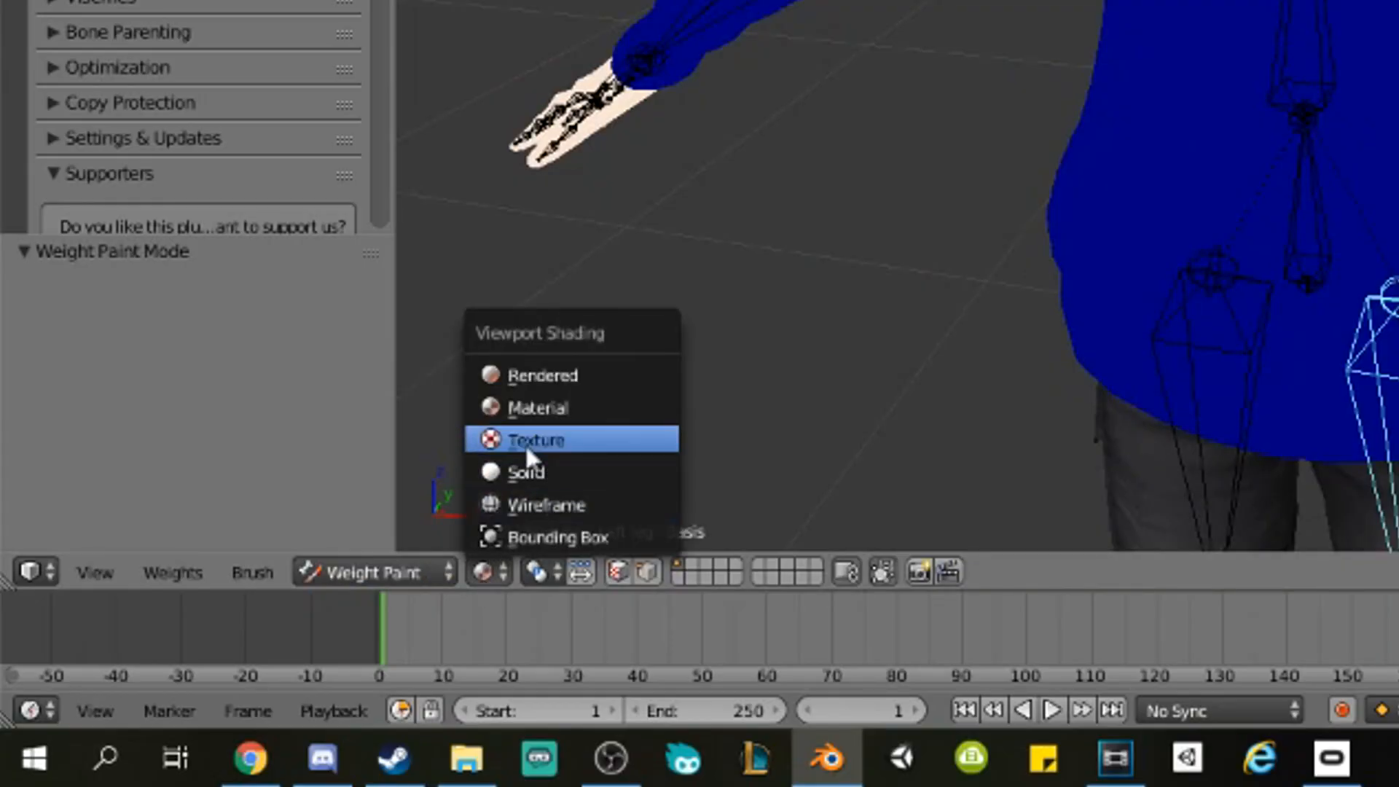
click(526, 440)
click(484, 572)
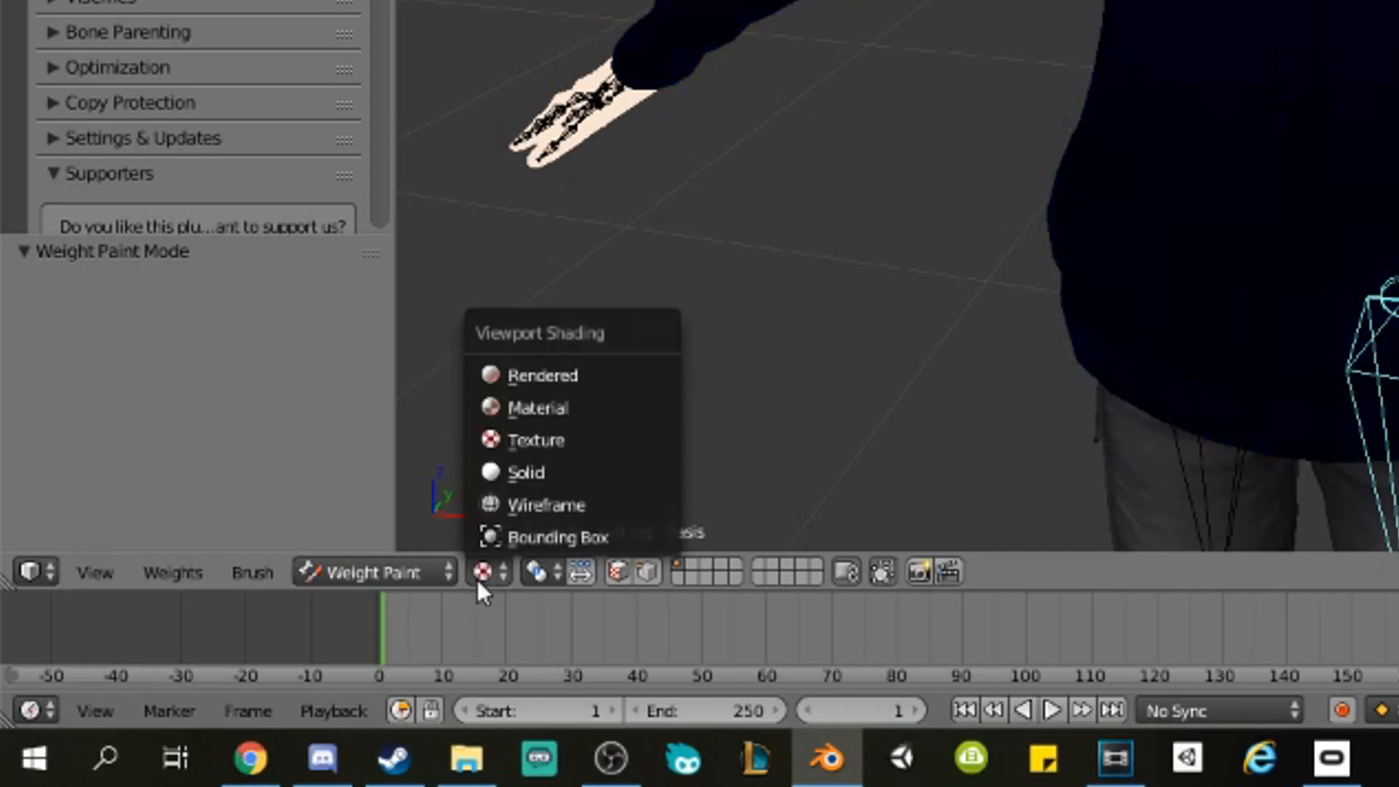
click(520, 437)
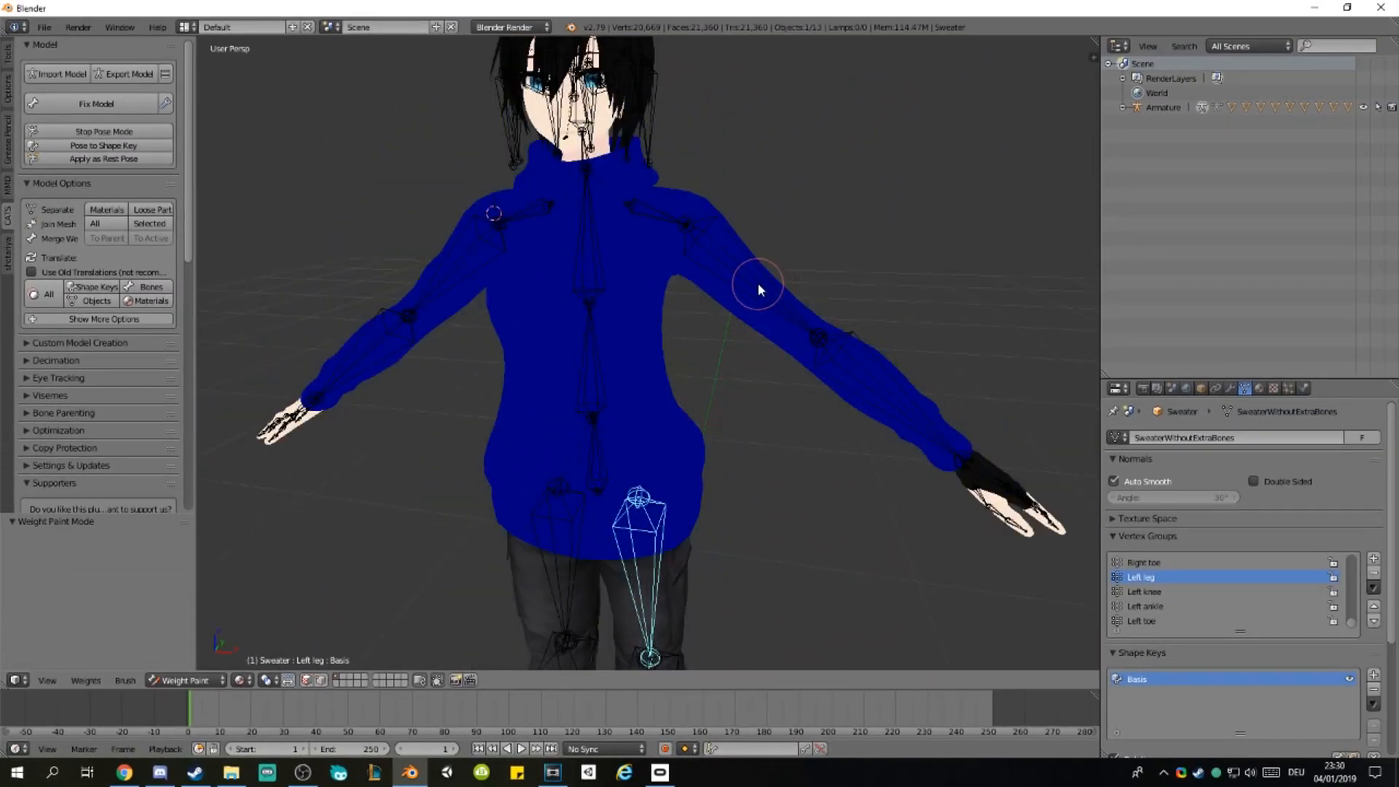
Step: Examine the sweater's painted weights for the left upper arm and forearm bones
right_click(758, 283)
middle_drag(758, 283, 719, 430)
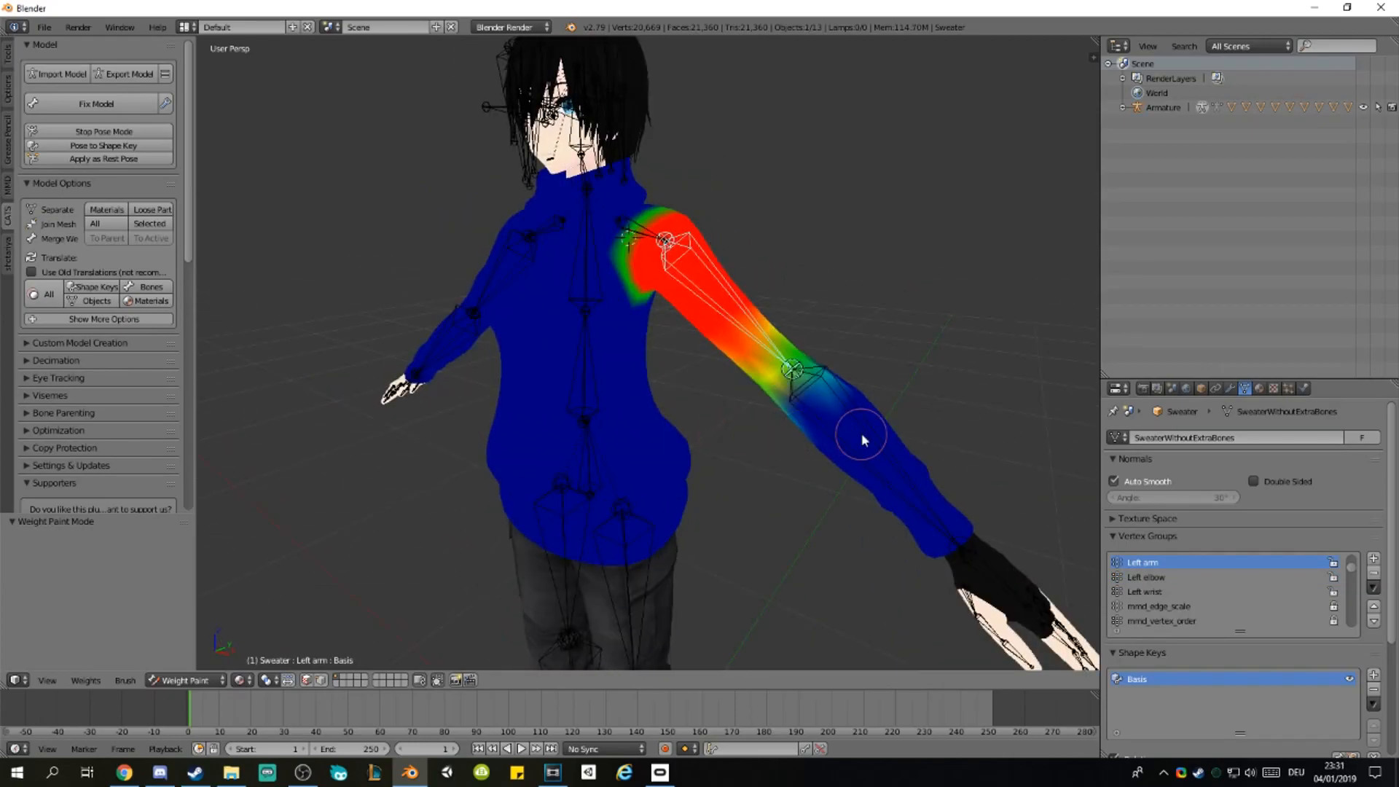
right_click(860, 451)
middle_drag(860, 455, 549, 357)
right_click(845, 463)
shift+middle_drag(379, 420, 460, 412)
Step: Select the chest bone and examine its weight distribution across the sweater's front and collar
ctrl+right_click(423, 429)
ctrl+right_click(729, 295)
middle_drag(803, 364, 805, 312)
scroll(888, 370, up, 3)
middle_drag(594, 284, 802, 349)
scroll(754, 344, up, 4)
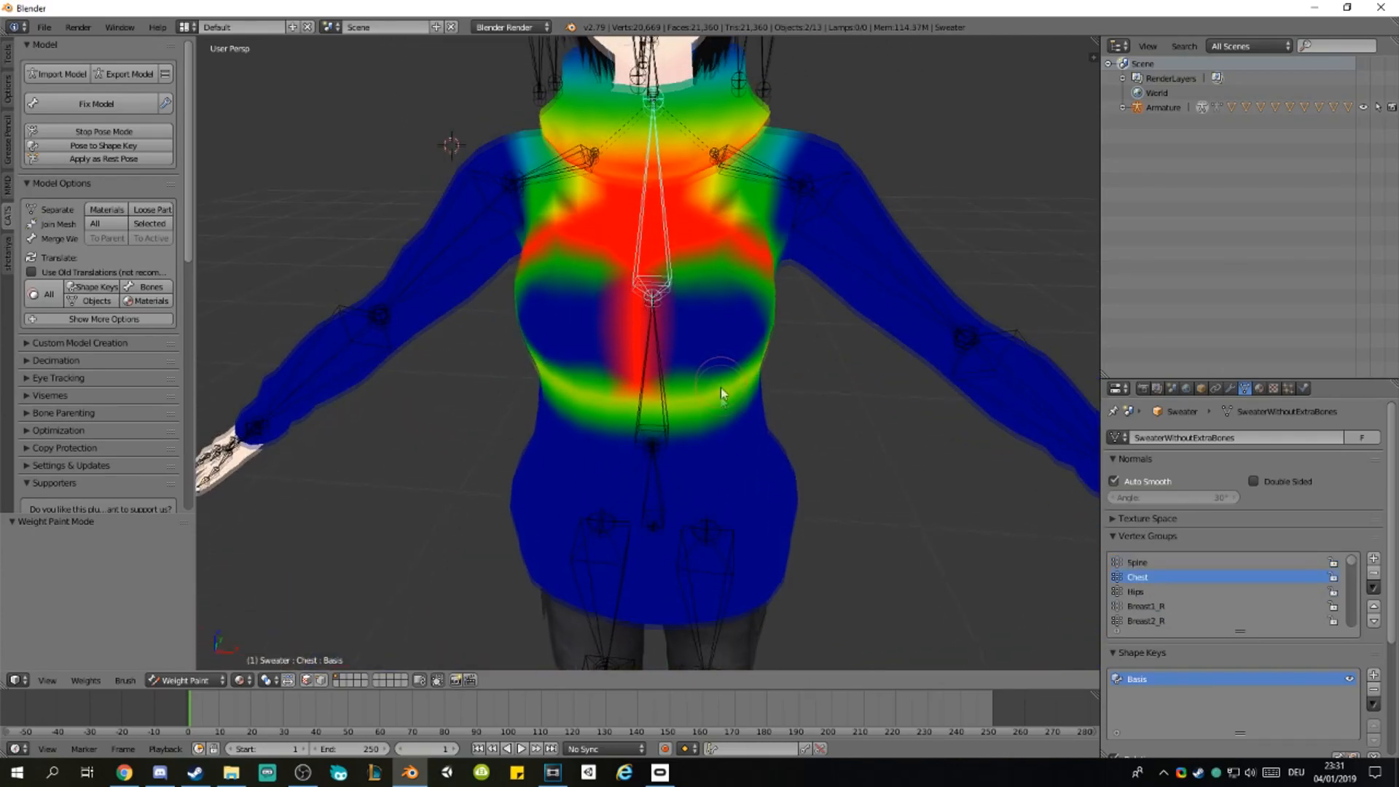
scroll(721, 397, up, 1)
middle_drag(730, 374, 739, 388)
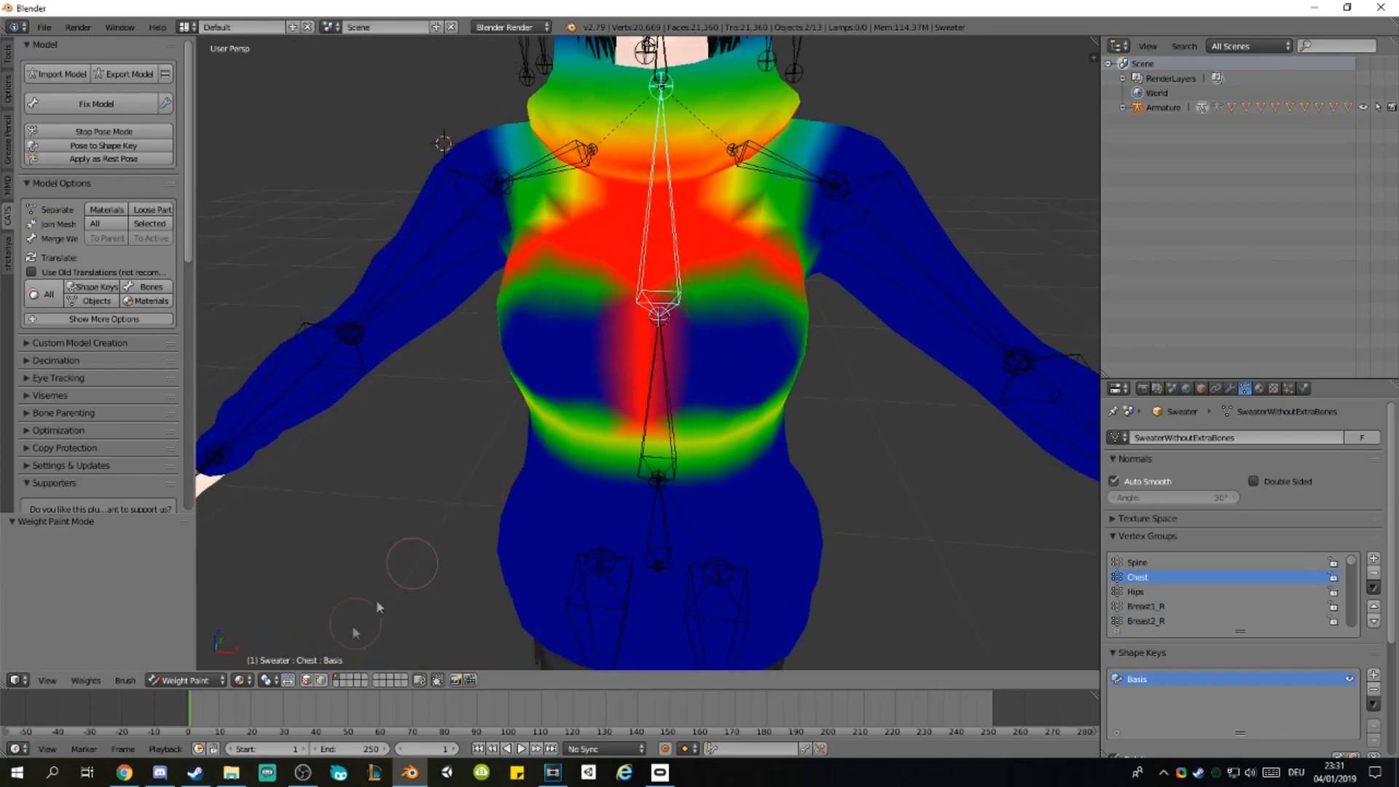
middle_drag(621, 369, 663, 383)
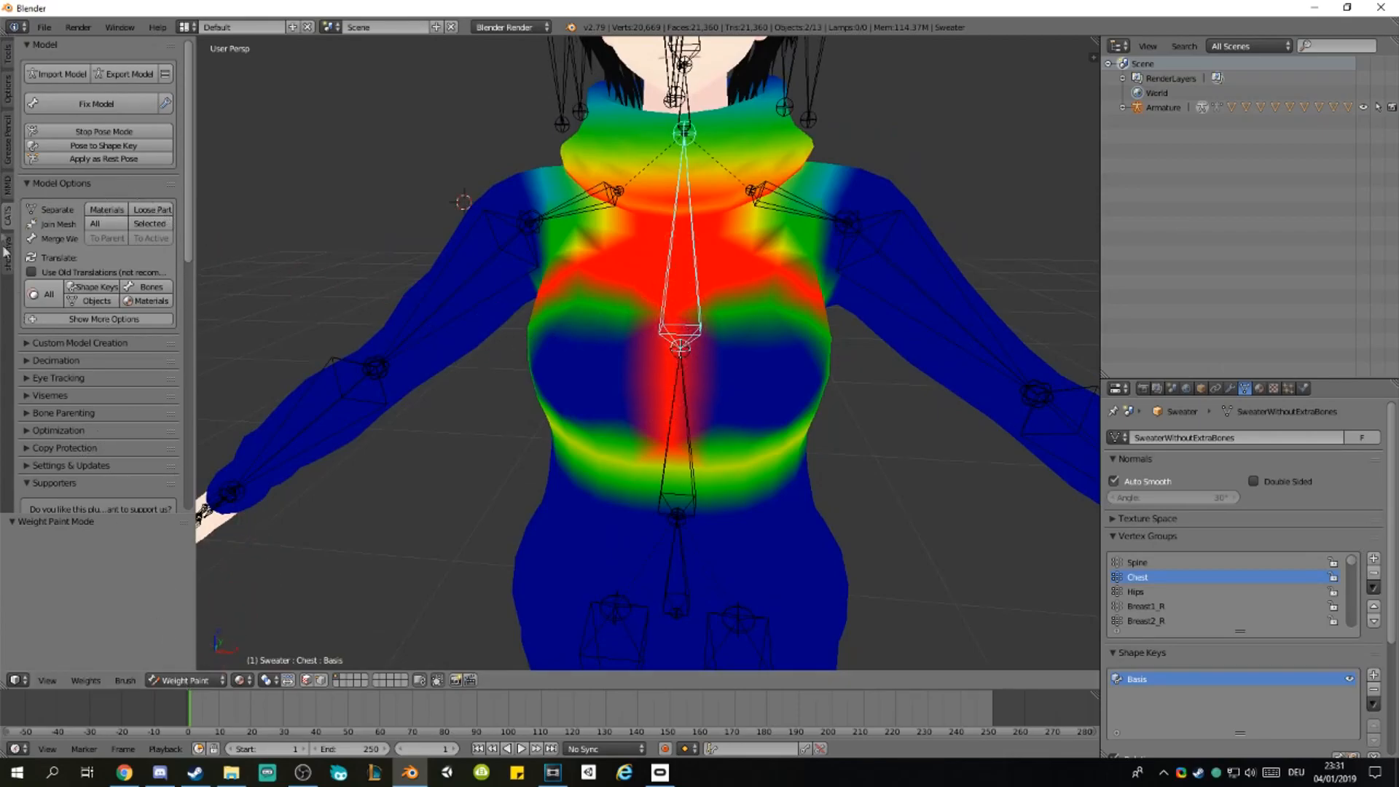
Step: Bring up the weight brush settings and examine the Chest weights across the front and side of the sweater
click(8, 57)
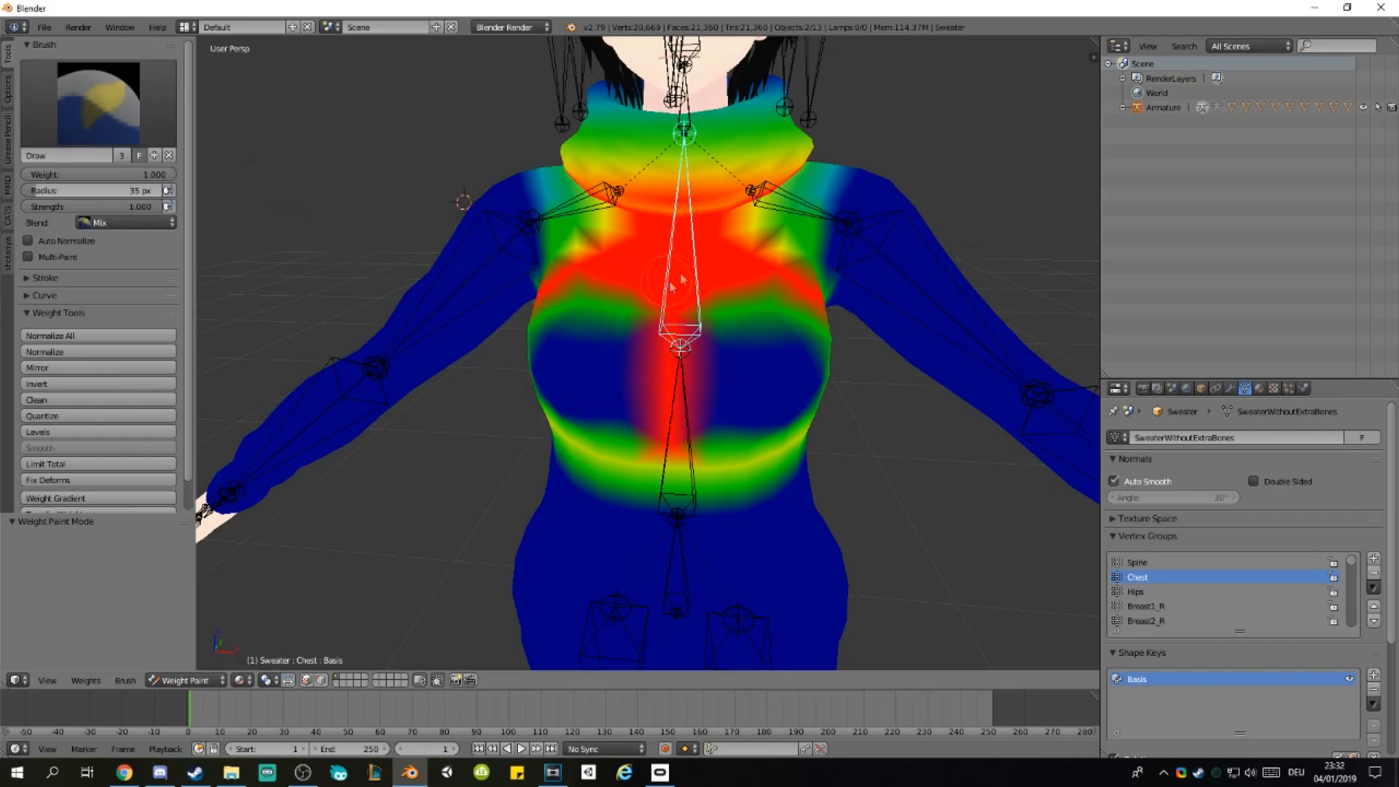
mouse_move(645, 266)
middle_down()
mouse_move(728, 281)
mouse_move(206, 206)
mouse_move(726, 335)
mouse_move(761, 328)
mouse_move(759, 312)
mouse_move(706, 335)
mouse_move(671, 306)
mouse_move(658, 328)
middle_up()
middle_drag(458, 266, 592, 189)
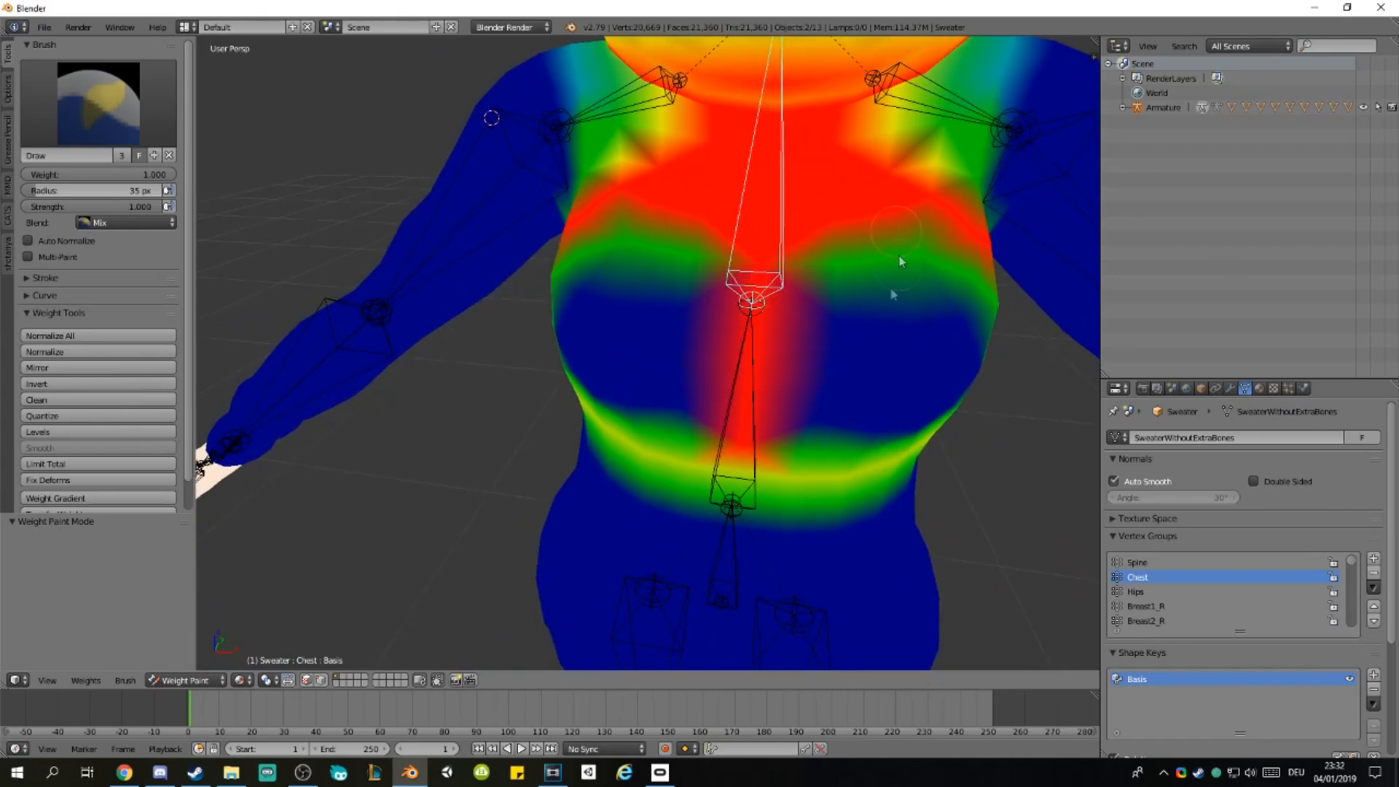
scroll(547, 229, down, 3)
middle_drag(546, 228, 712, 333)
scroll(624, 309, up, 2)
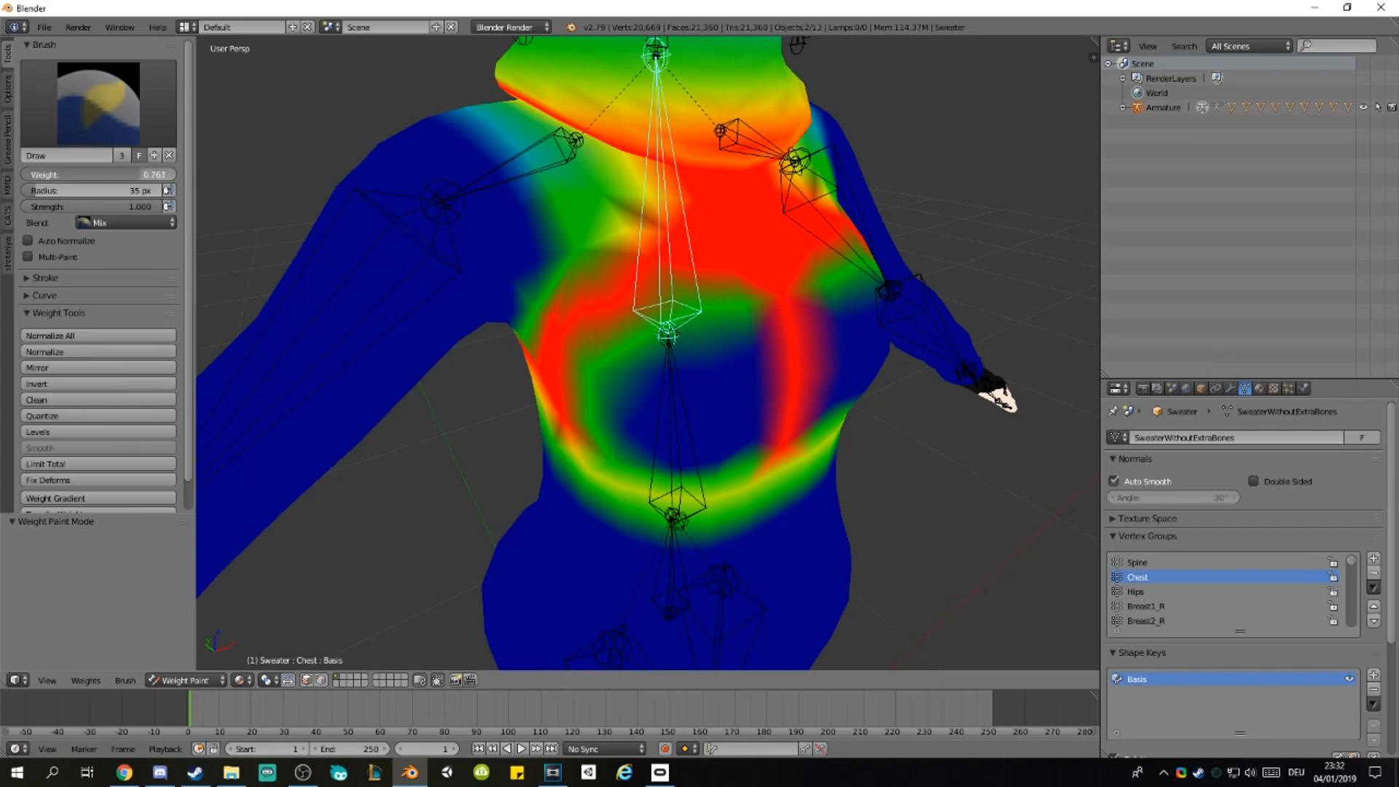
Step: Test how the sweater's chest deforms by temporarily rotating the chest bone, cancelling each rotation
alt+right_click(678, 342)
click(659, 297)
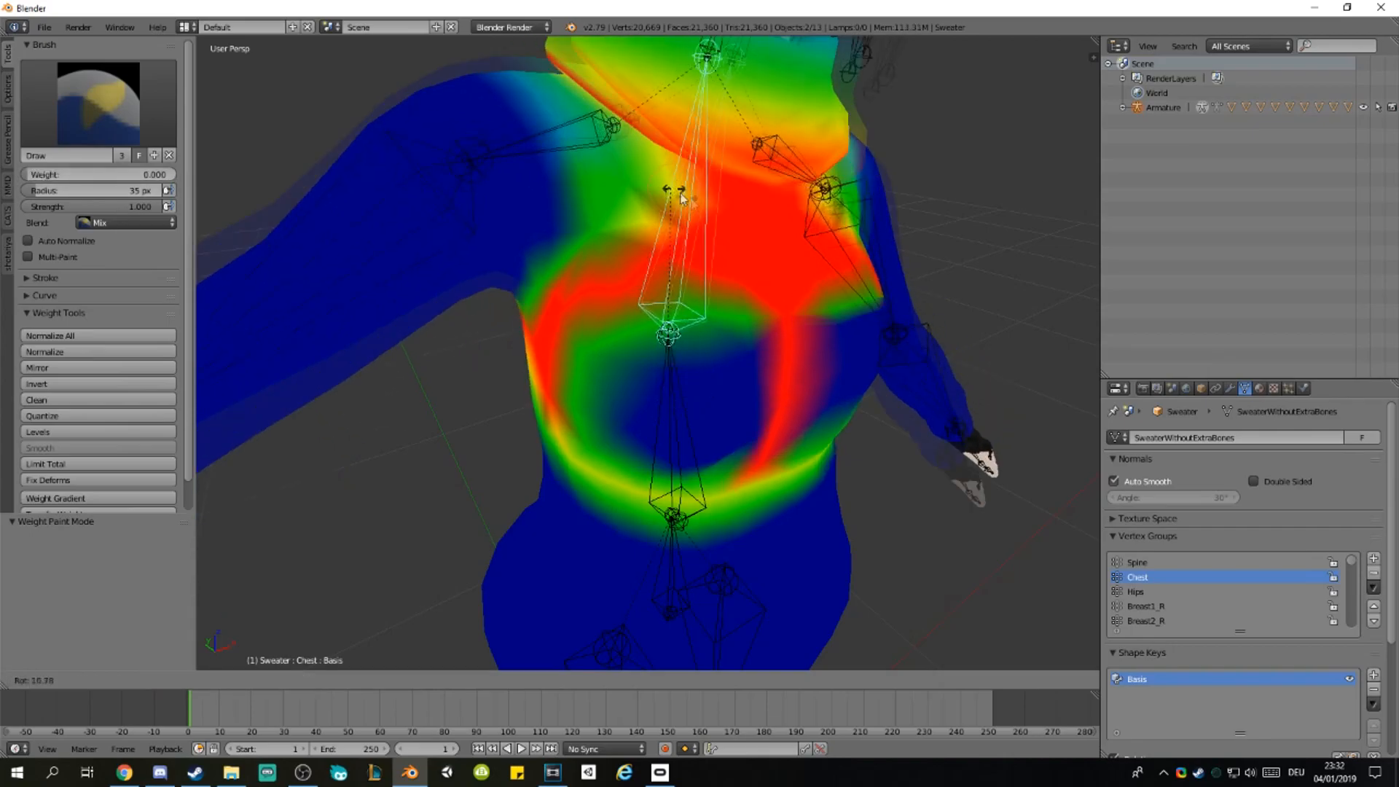
key(r)
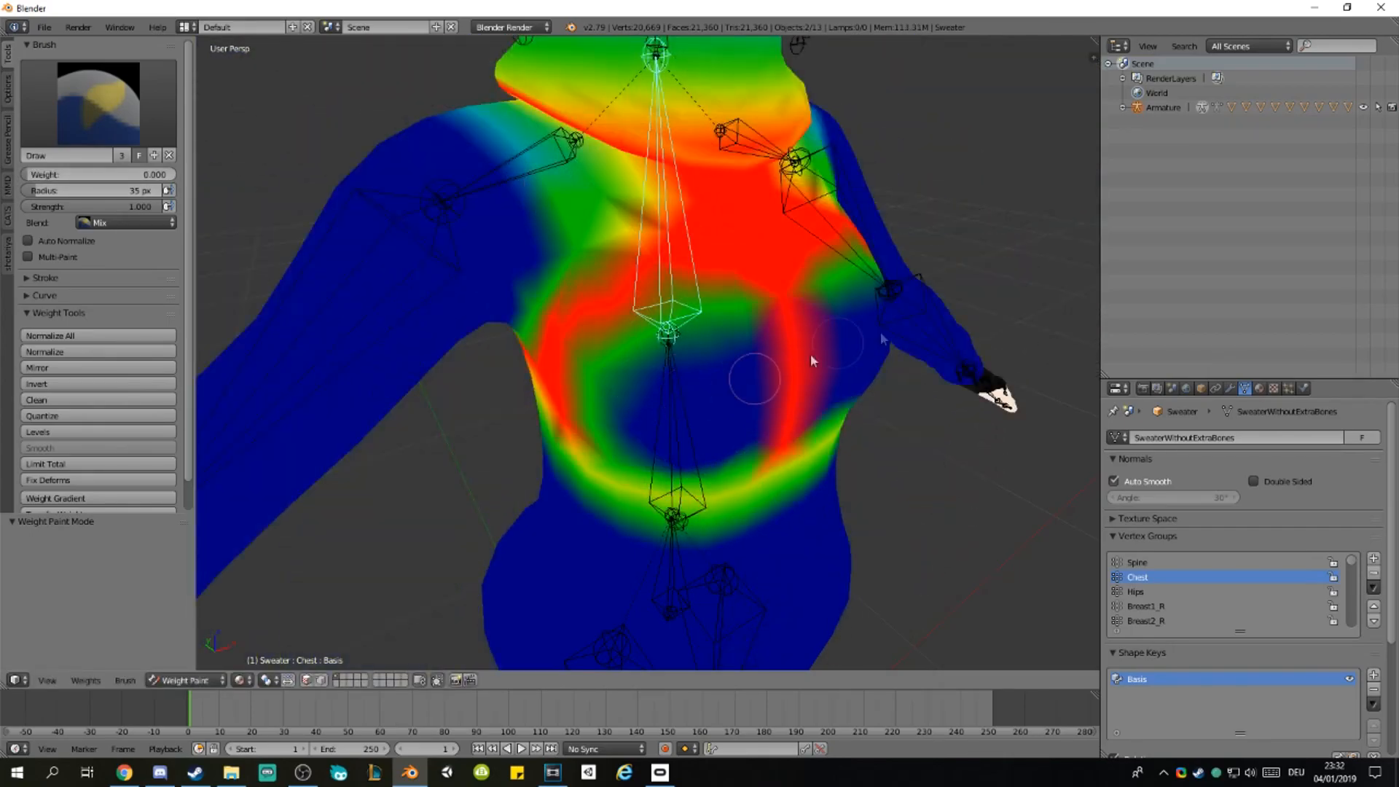
key(r)
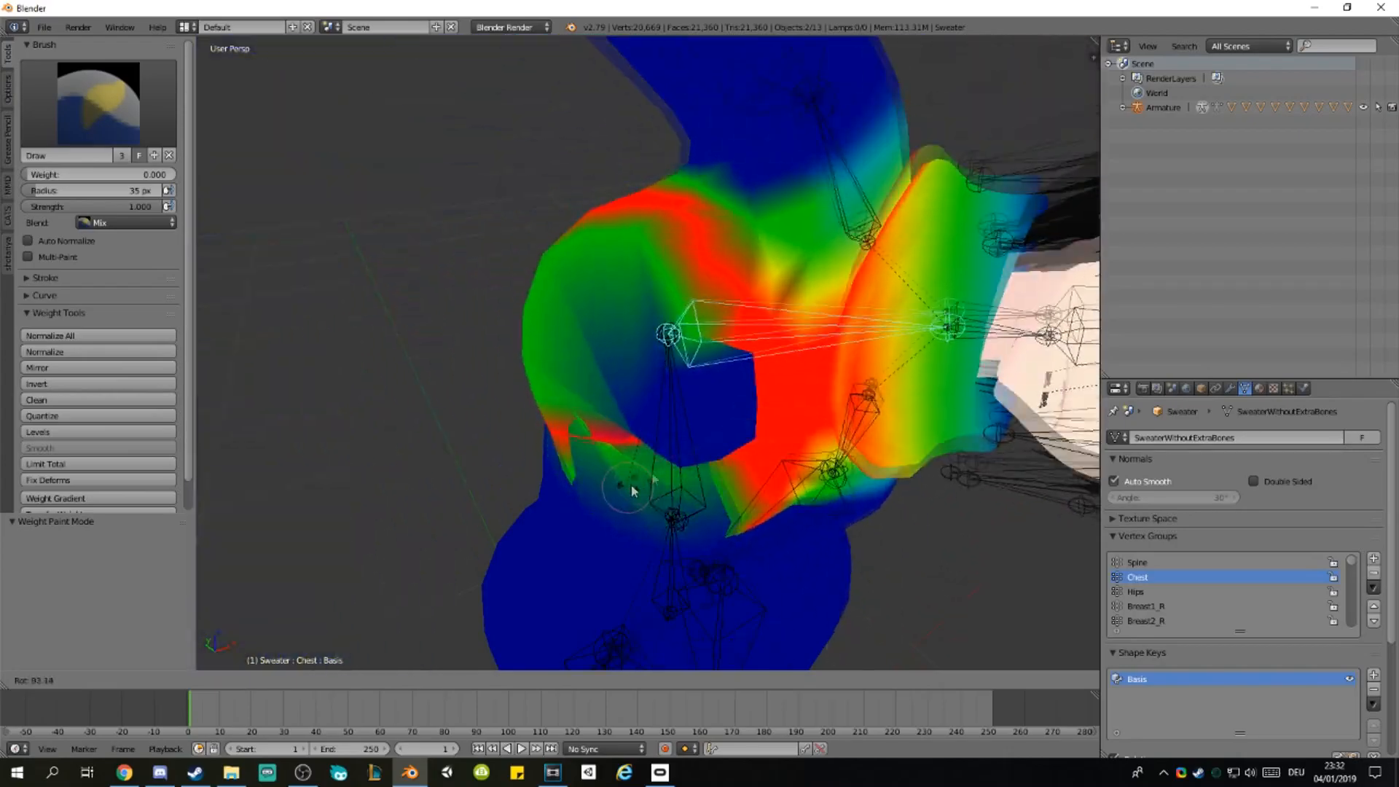
key(Escape)
Step: Set the brush weight to 0.498 and paint the Chest group onto the middle of the character's left breast area
middle_drag(614, 413, 581, 414)
scroll(581, 415, up, 3)
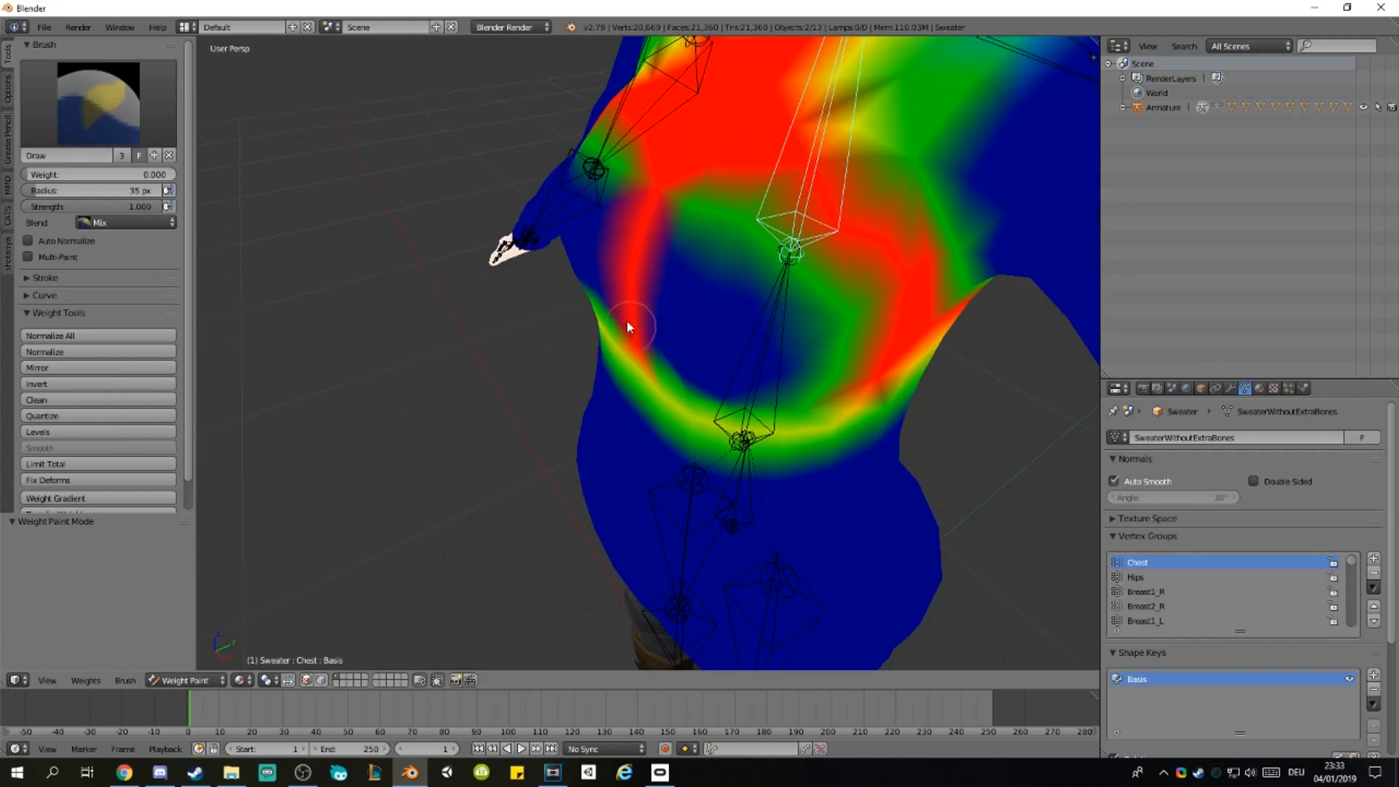
middle_drag(631, 334, 718, 260)
drag(95, 175, 94, 175)
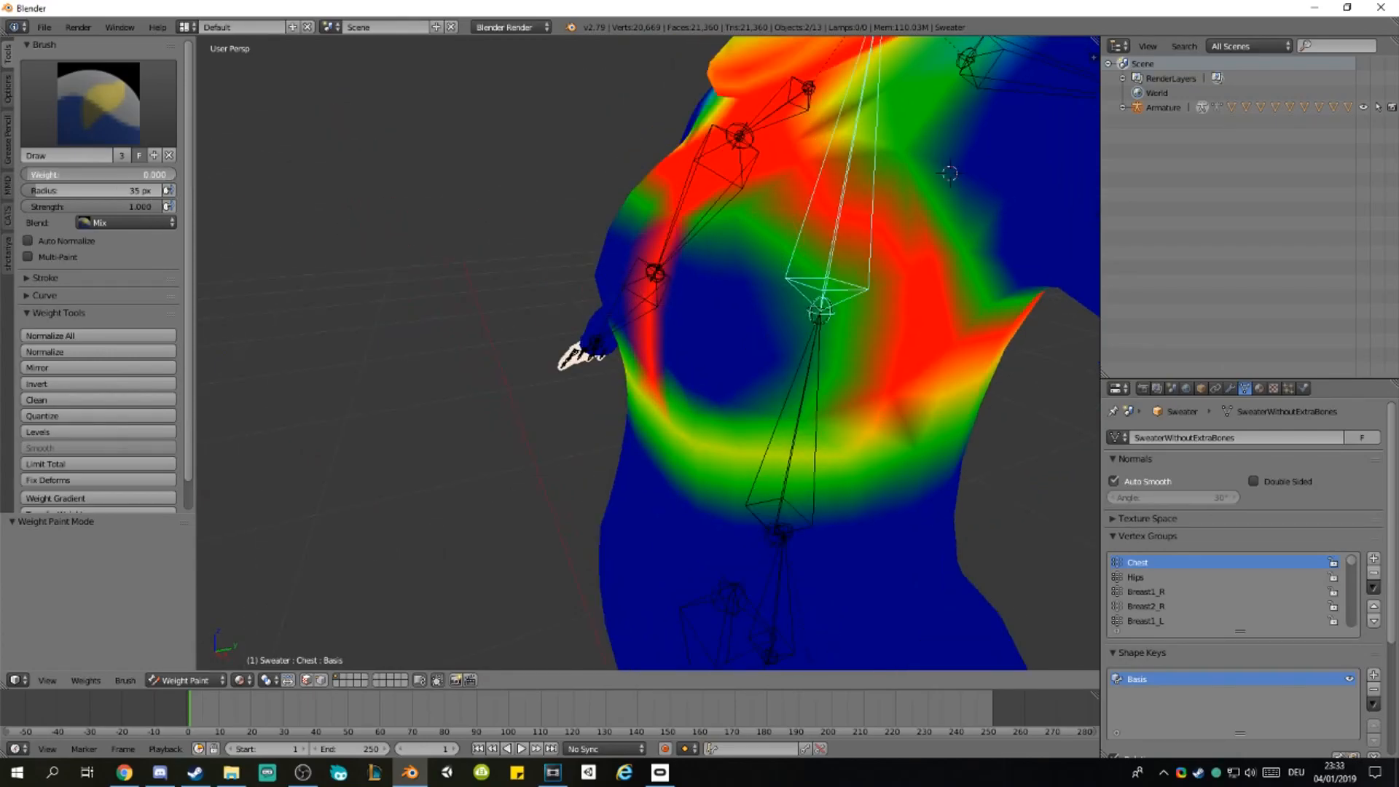
click(188, 173)
drag(131, 174, 205, 174)
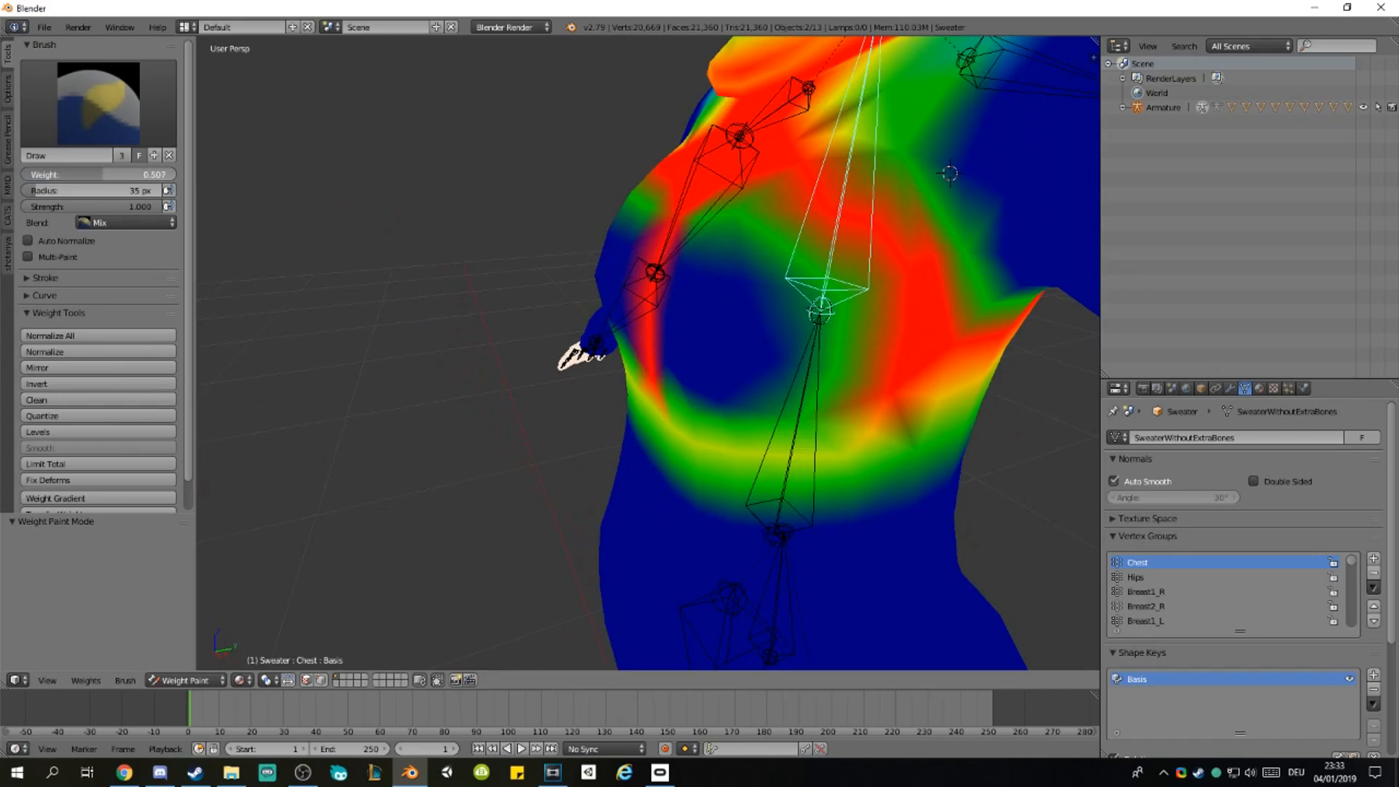
drag(104, 174, 102, 175)
middle_drag(651, 305, 656, 309)
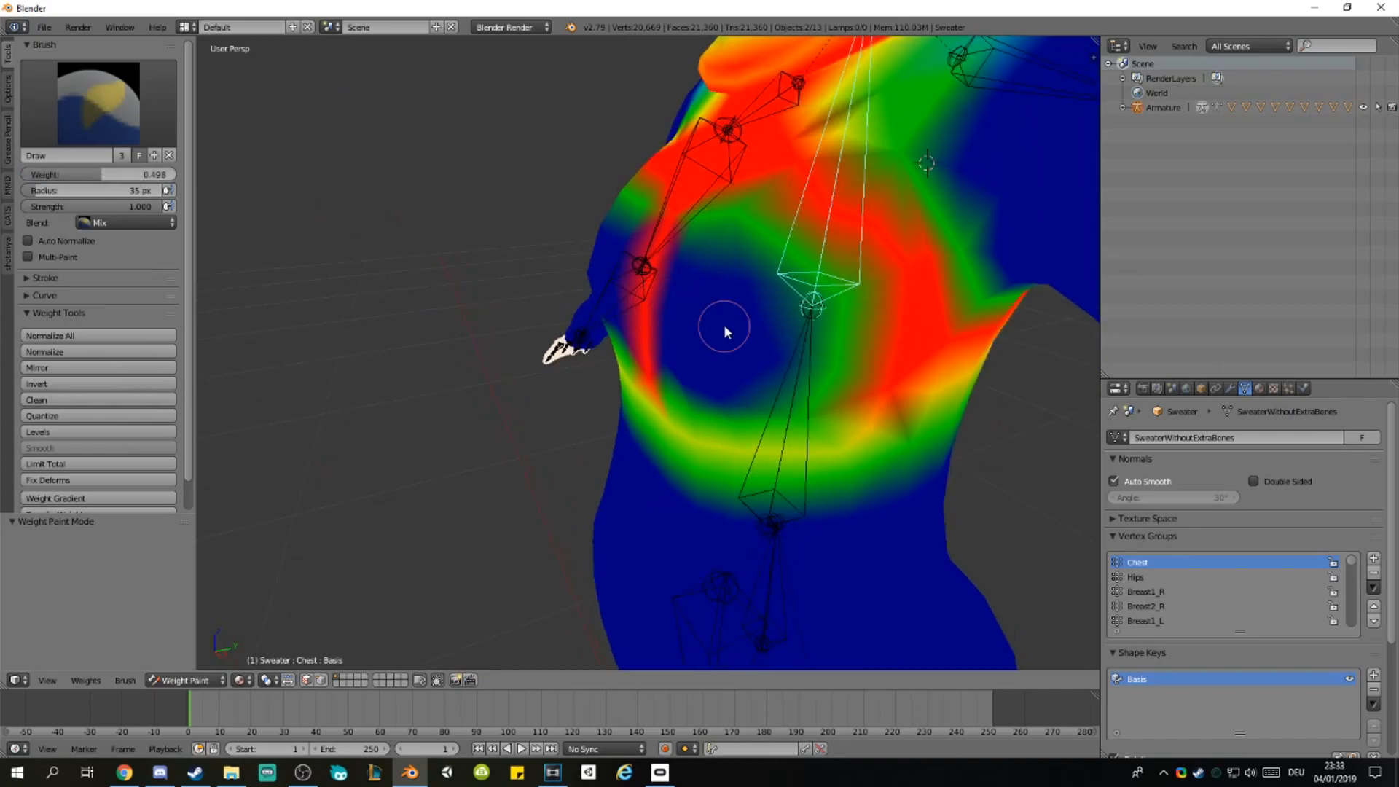
drag(722, 334, 701, 357)
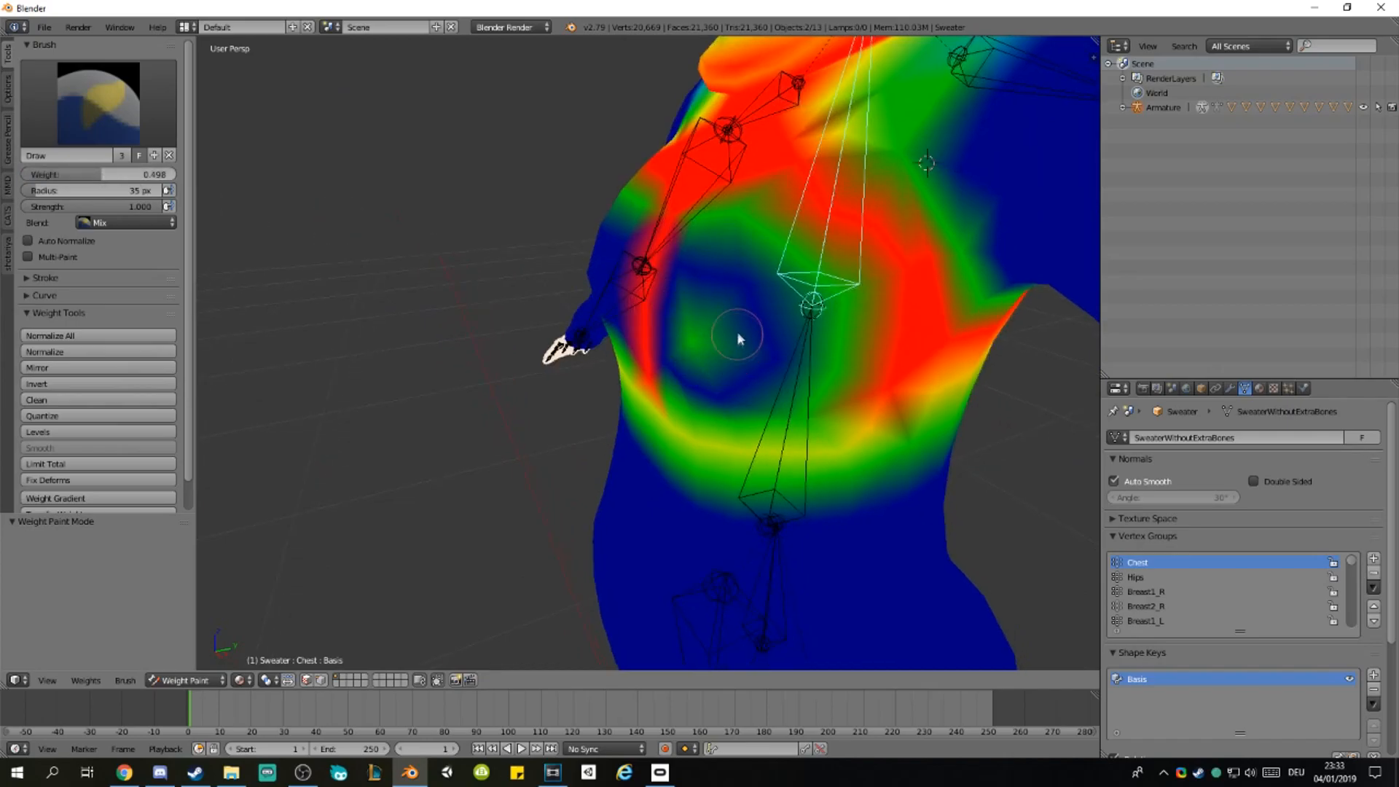
Step: Try painting the Chest weight freely across the left breast area and left upper arm, and undo the strokes
scroll(737, 331, down, 3)
middle_drag(731, 331, 659, 308)
scroll(833, 224, up, 3)
scroll(689, 323, down, 2)
mouse_move(673, 440)
middle_down()
mouse_move(945, 438)
mouse_move(700, 373)
middle_up()
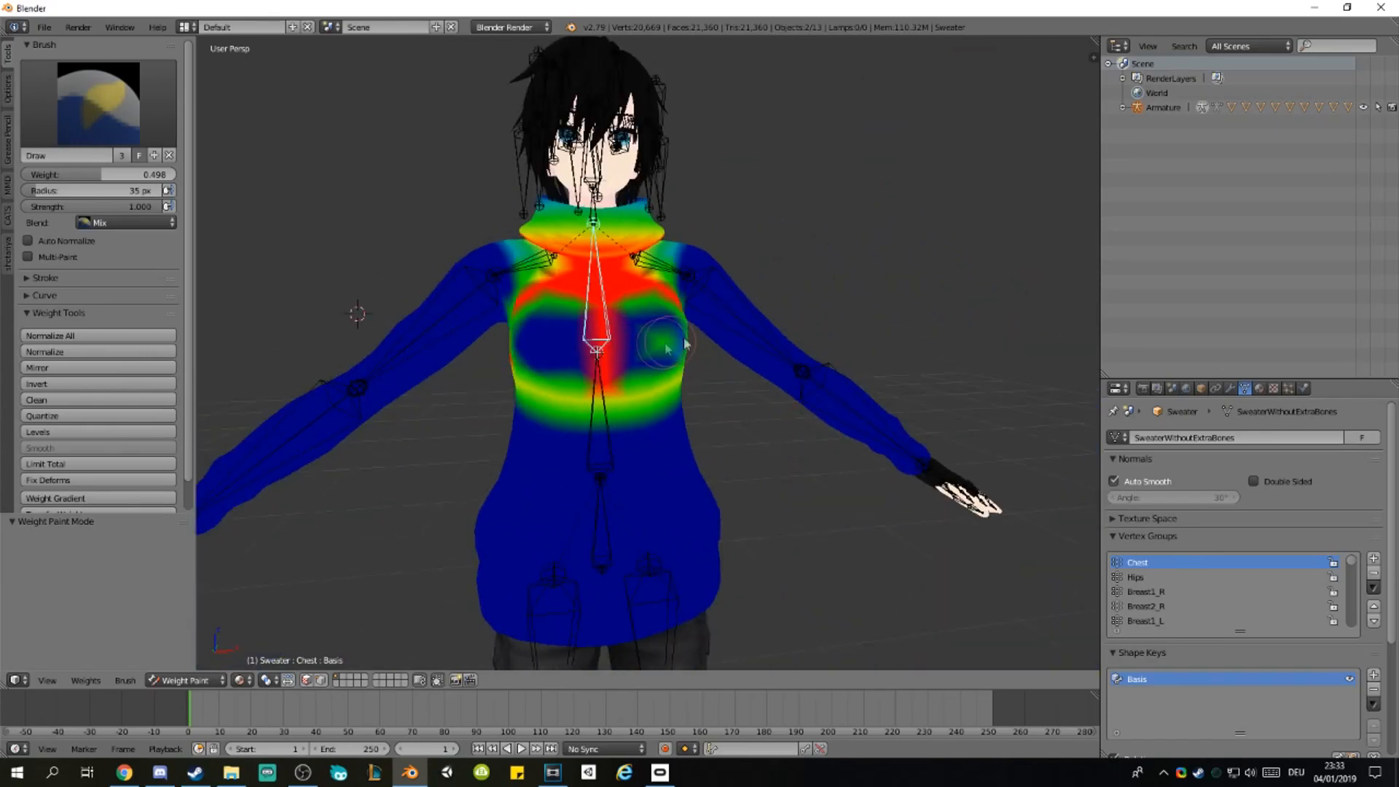
drag(667, 348, 835, 304)
drag(733, 288, 792, 378)
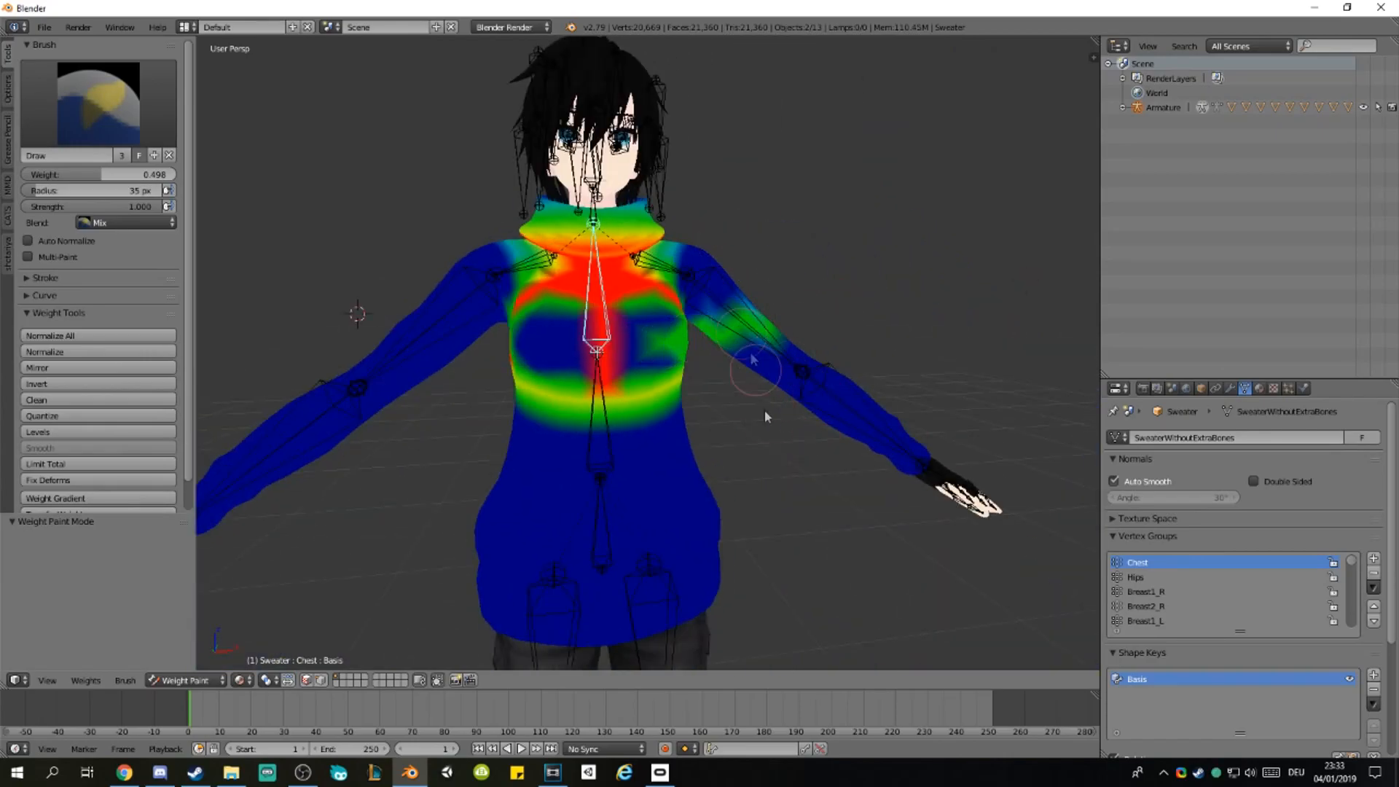
key(ctrl+z)
Step: Turn on vertex selection masking for the sweater and examine the vertices around the chest
middle_drag(783, 465, 672, 463)
scroll(671, 462, up, 5)
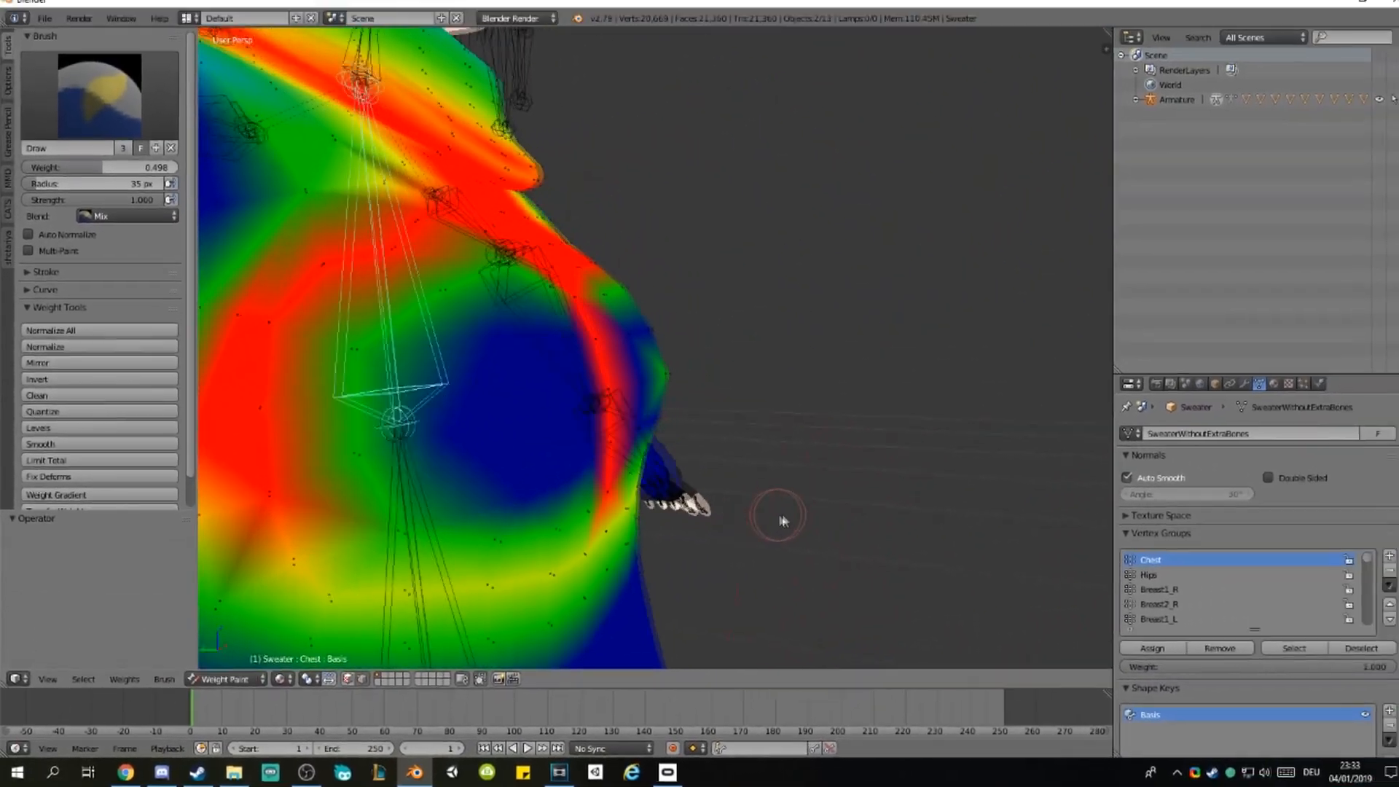
middle_drag(890, 471, 765, 386)
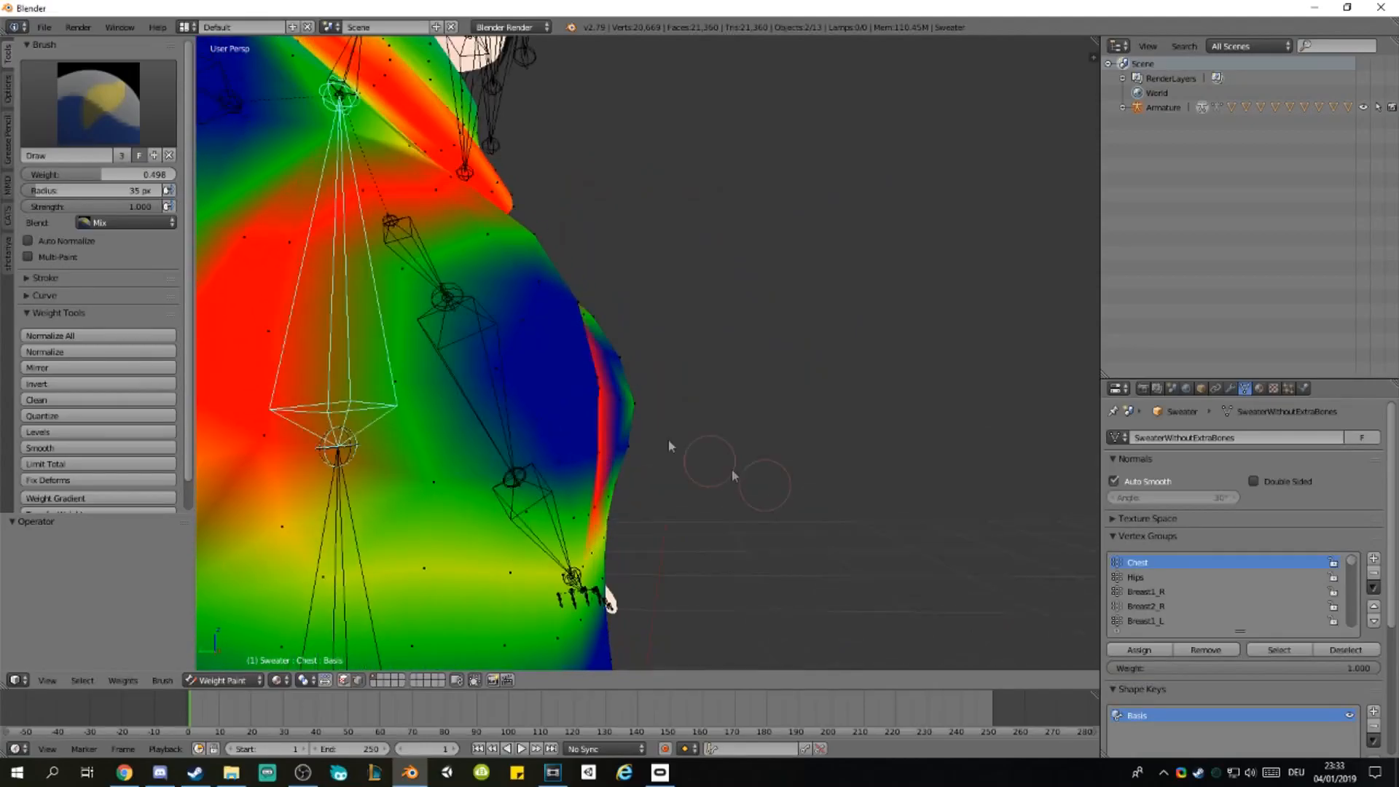
middle_drag(596, 380, 641, 415)
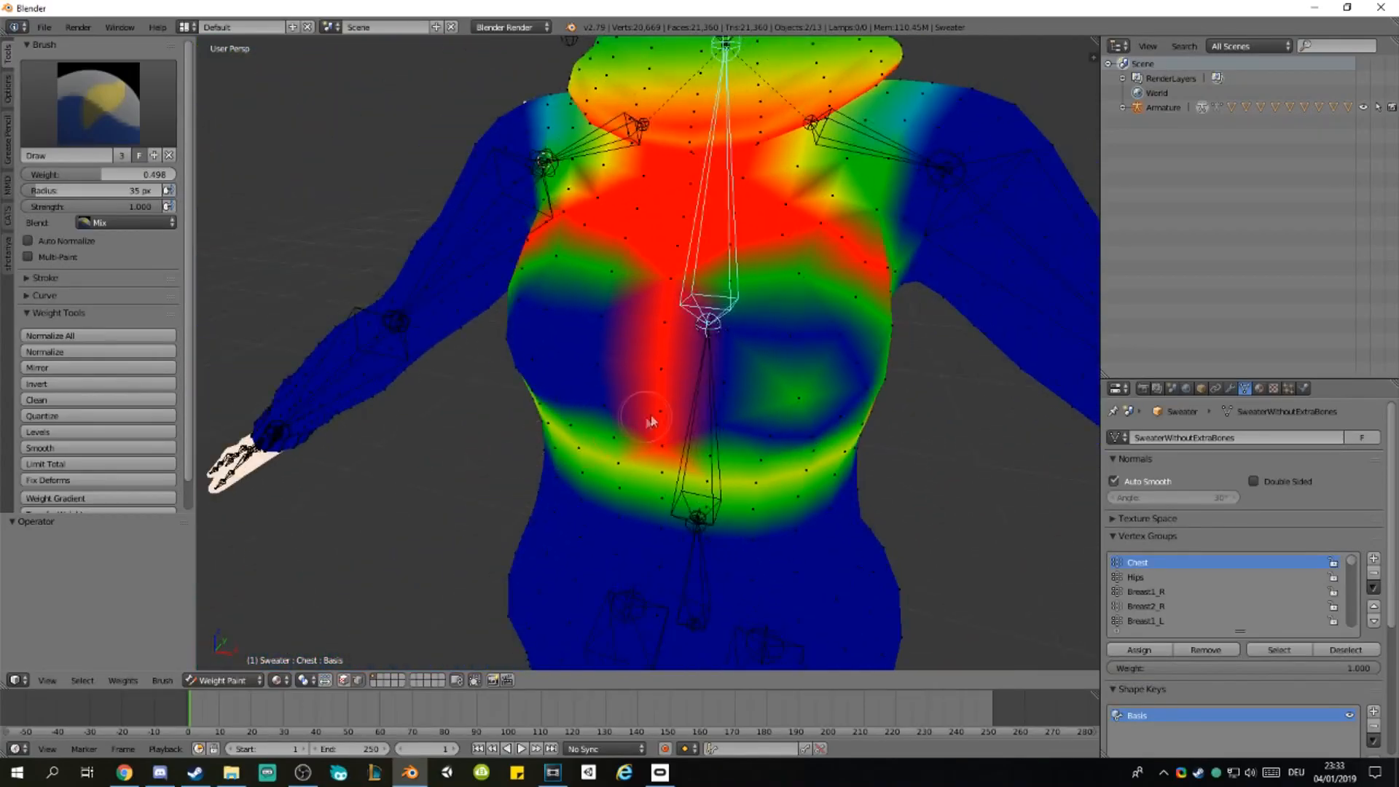
scroll(593, 413, up, 5)
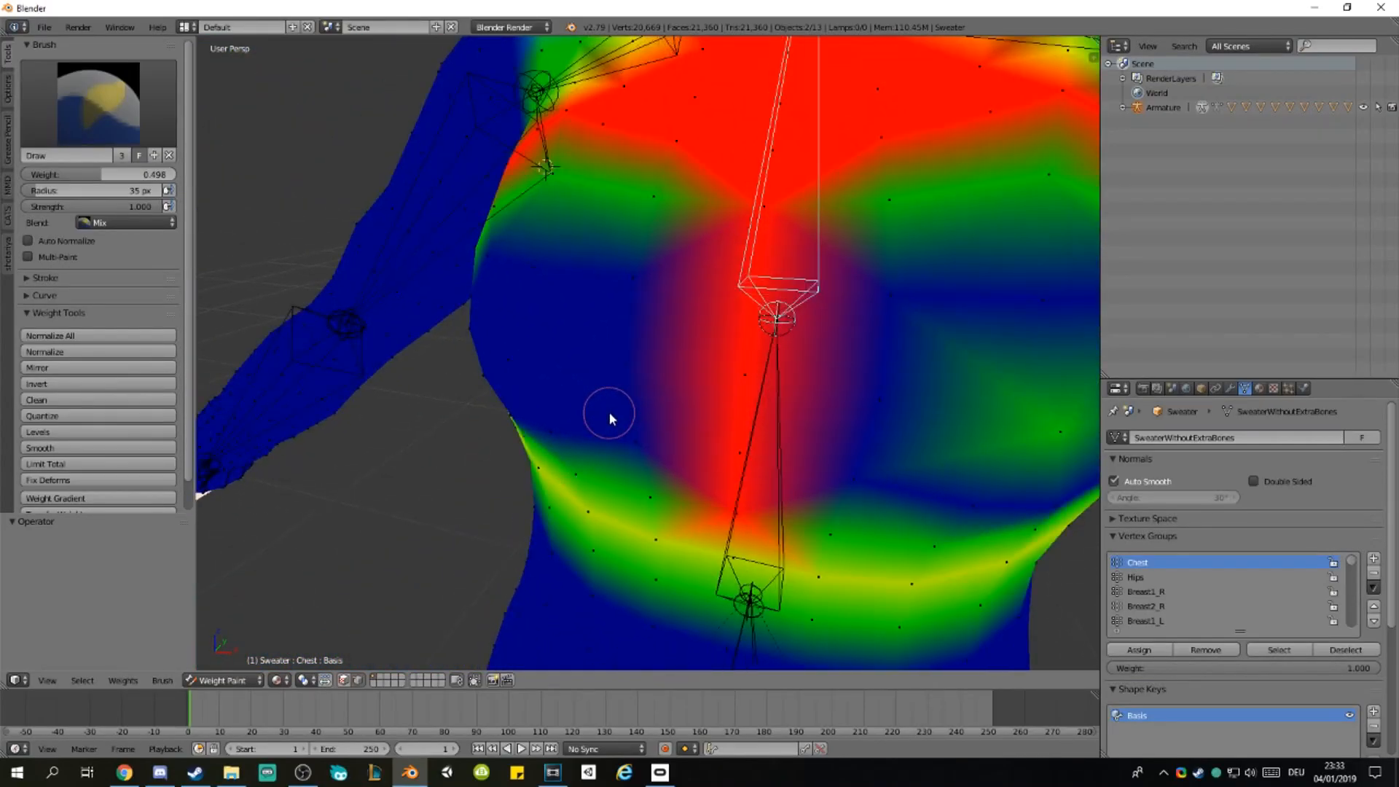
scroll(587, 430, down, 3)
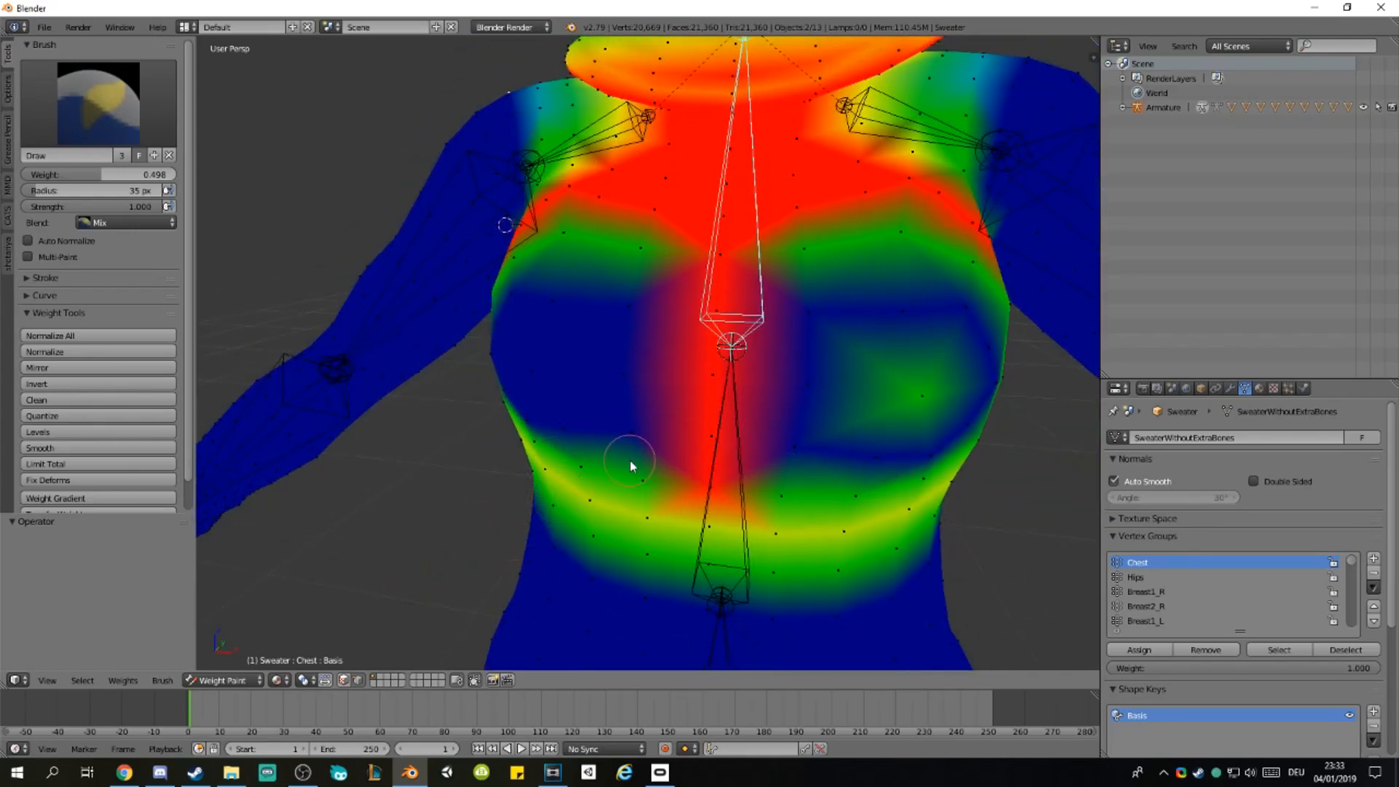
Step: Select all the sweater's vertices and paint the 0.498 Chest weight over the lower part of the left breast area
key(a)
middle_drag(728, 460, 758, 454)
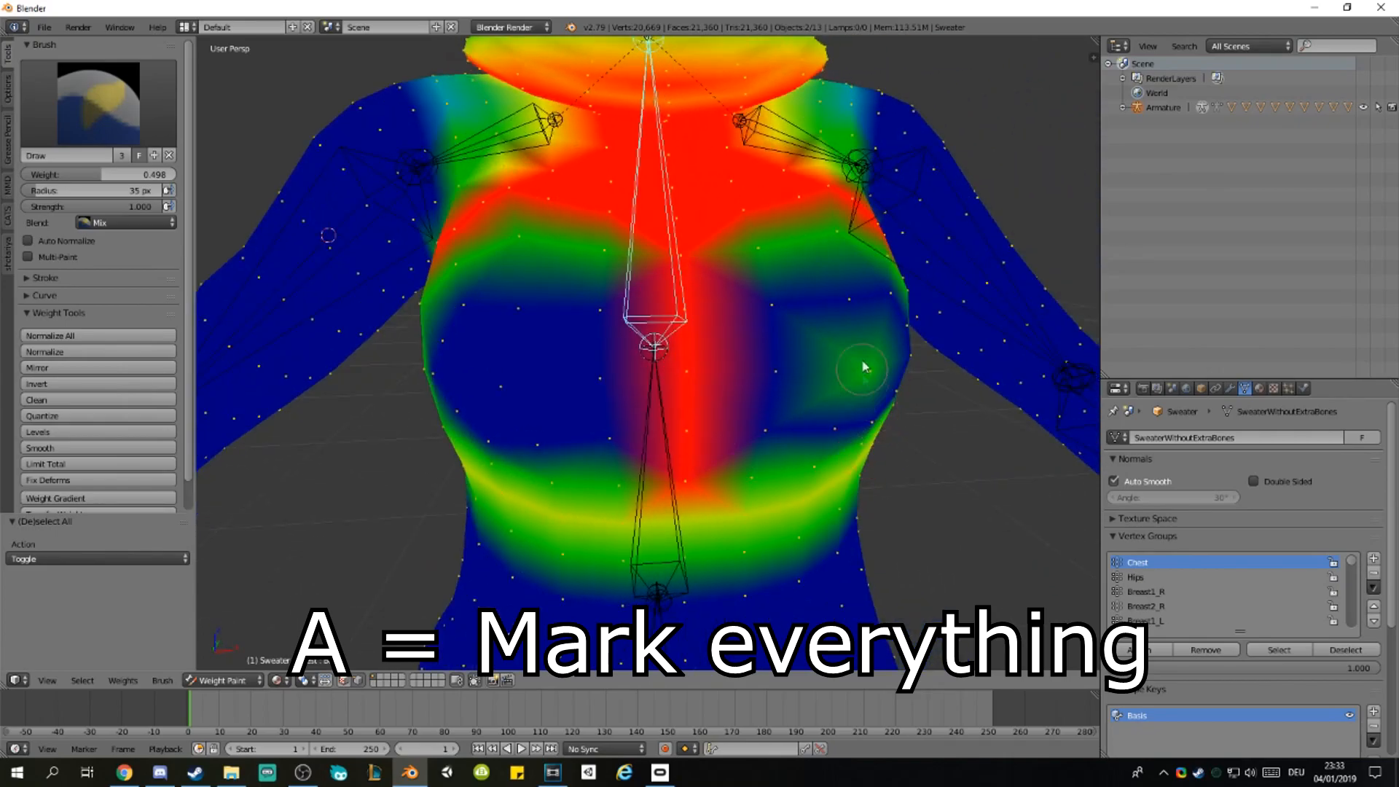
drag(766, 433, 872, 430)
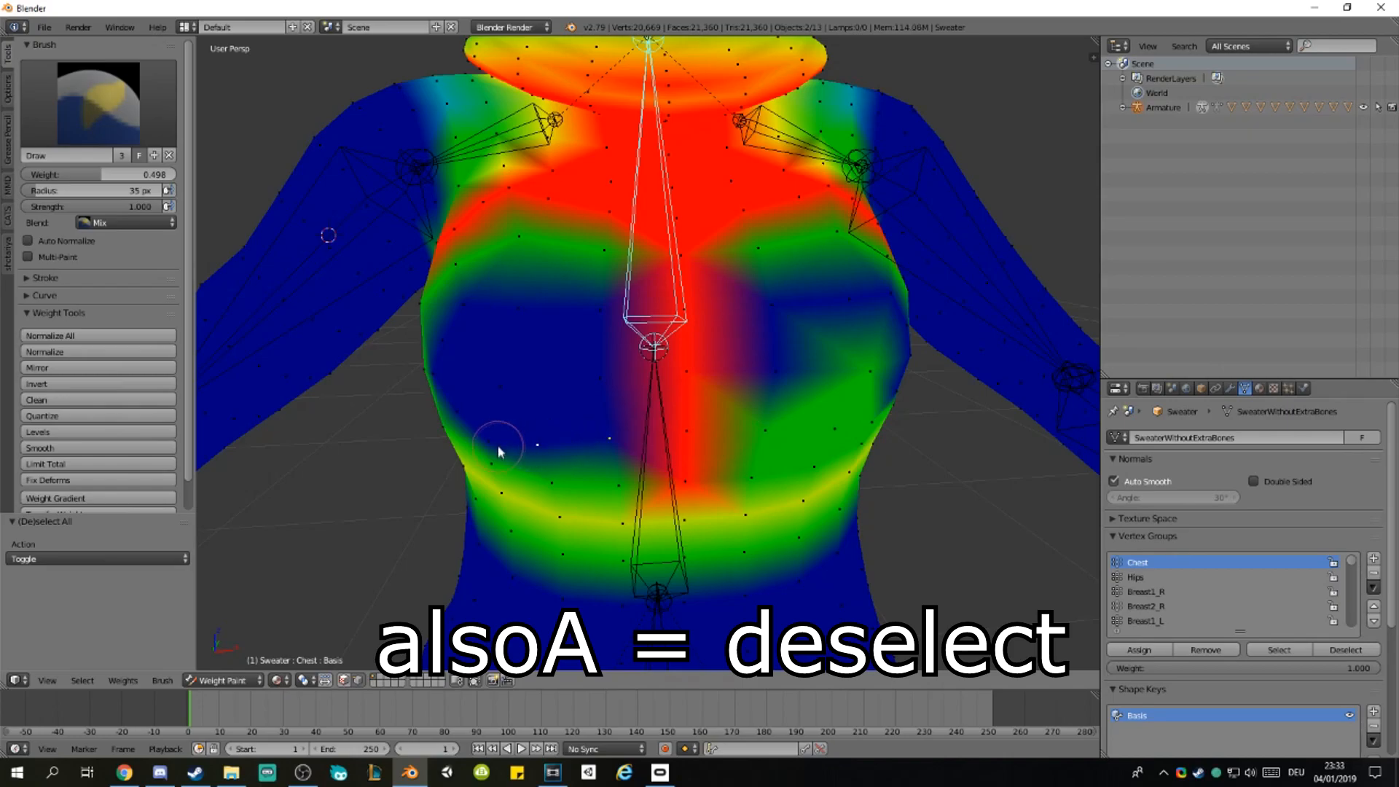
Step: Restrict the selection to the vertices of both breast areas and paint them with the 0.498 Chest weight
middle_drag(462, 412, 386, 408)
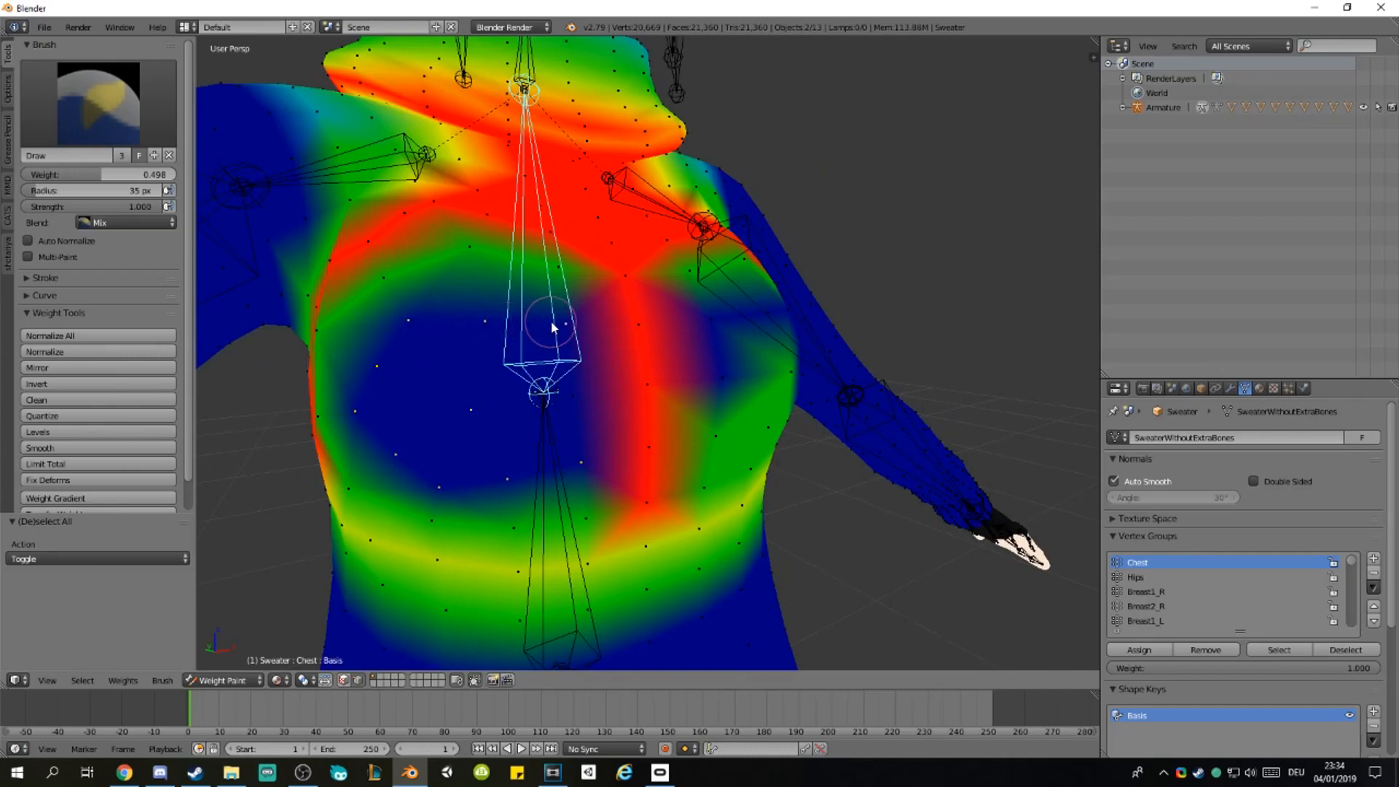
middle_drag(592, 410, 550, 409)
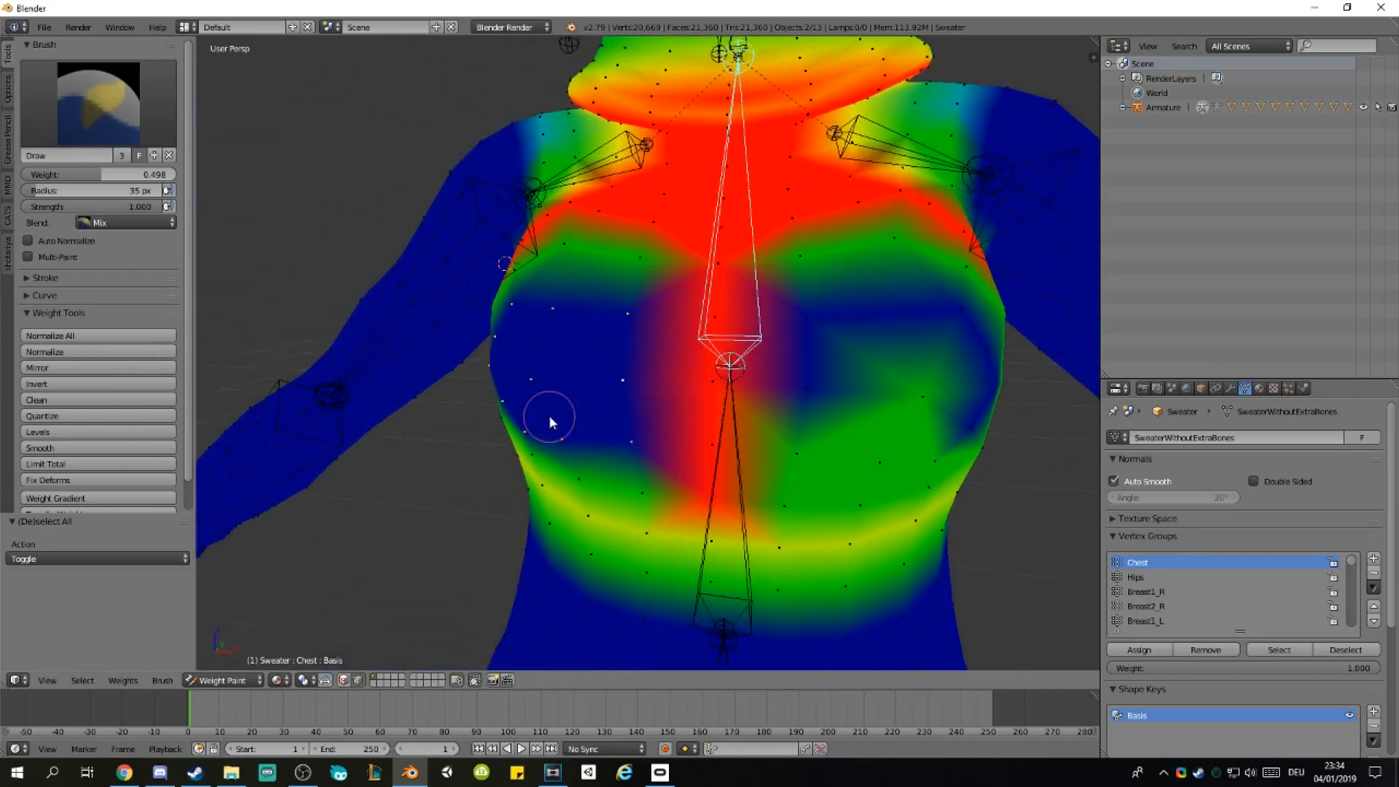
middle_drag(806, 326, 764, 328)
mouse_move(515, 416)
mouse_down()
mouse_move(471, 412)
mouse_move(440, 343)
mouse_move(460, 293)
mouse_move(598, 368)
mouse_up()
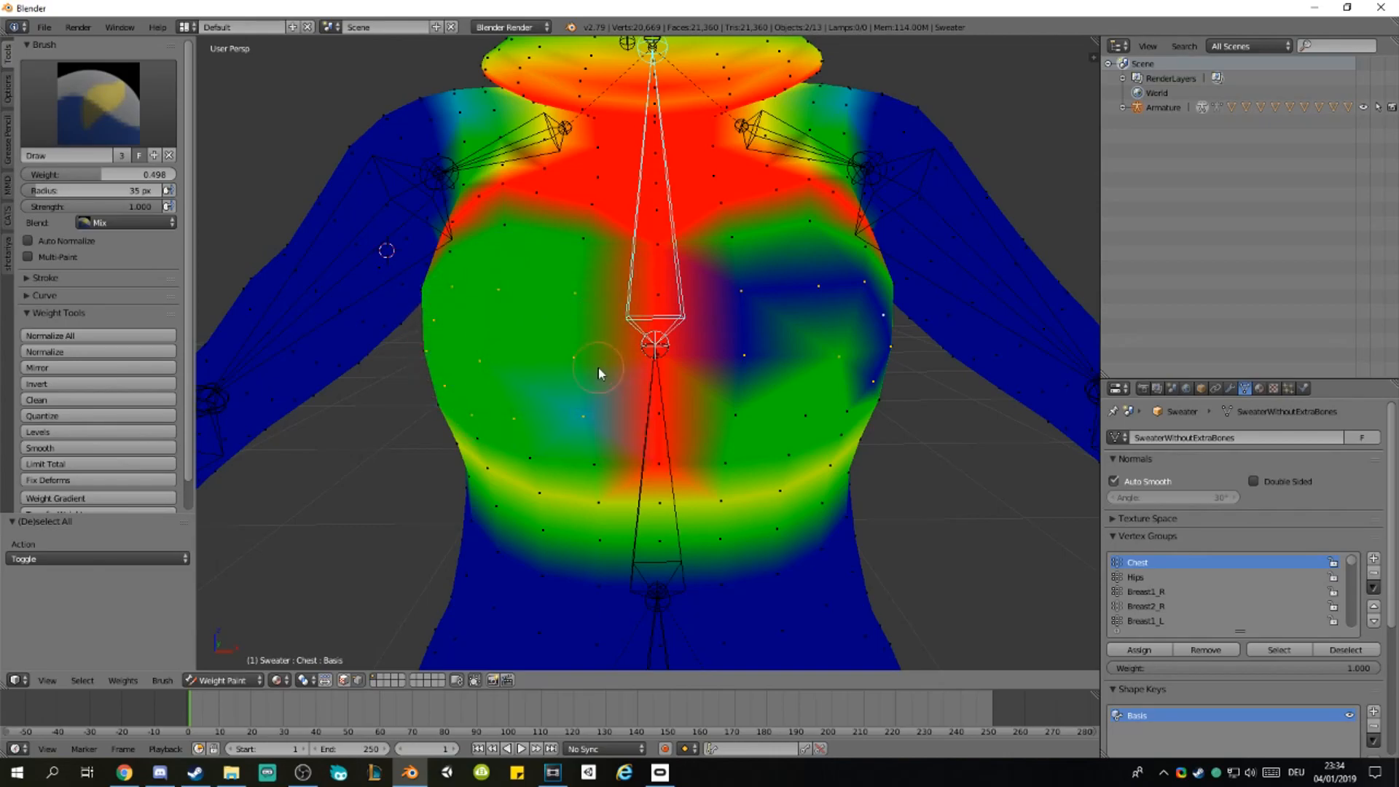
mouse_move(737, 239)
mouse_down()
mouse_move(767, 381)
mouse_move(837, 334)
mouse_move(853, 365)
mouse_up()
middle_drag(852, 365, 827, 354)
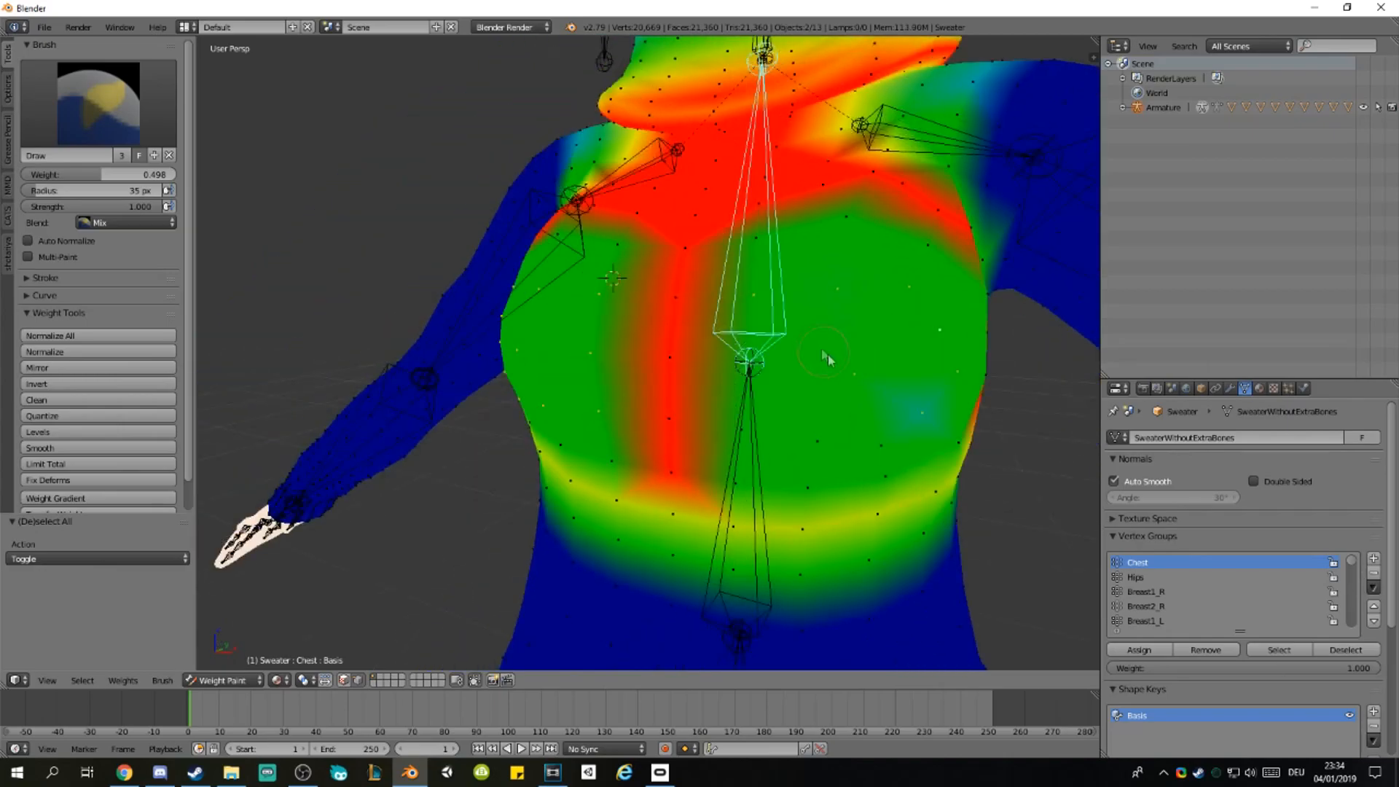
Step: Test the repainted chest's deformation with temporary chest bone rotations from front, side and angled views, cancelling each one
scroll(926, 407, down, 2)
middle_drag(846, 408, 750, 408)
scroll(736, 398, down, 2)
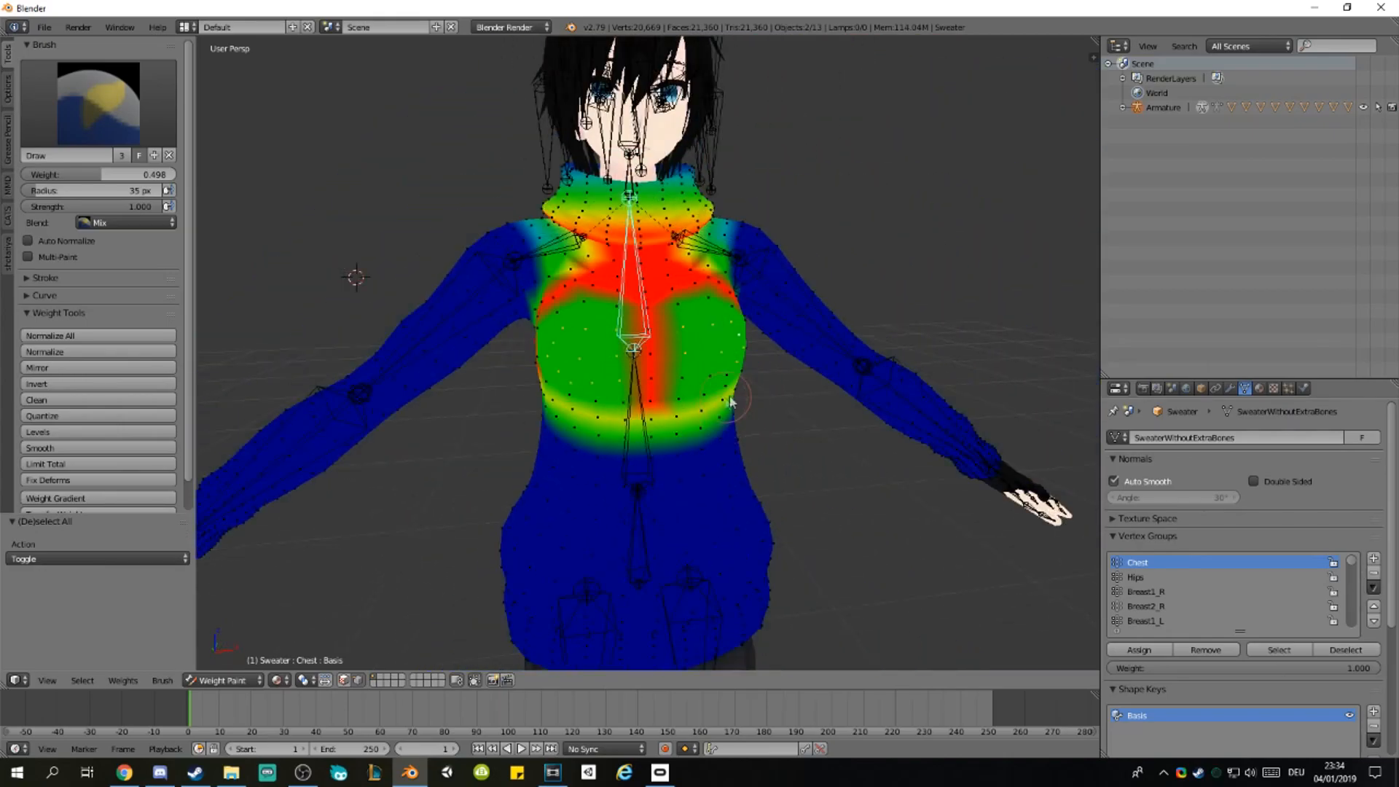
key(r)
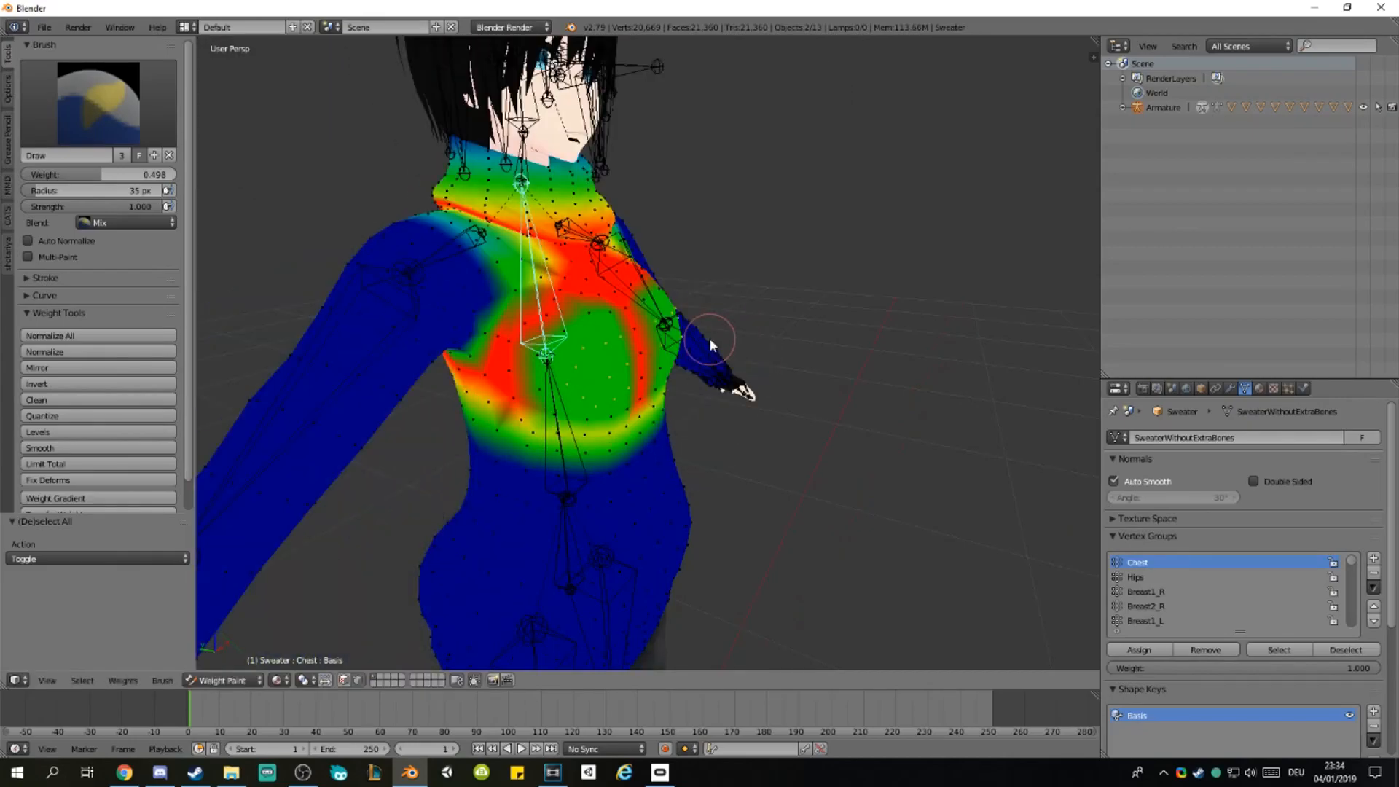
key(Escape)
key(r)
key(Escape)
middle_drag(515, 274, 616, 306)
key(r)
key(Escape)
key(r)
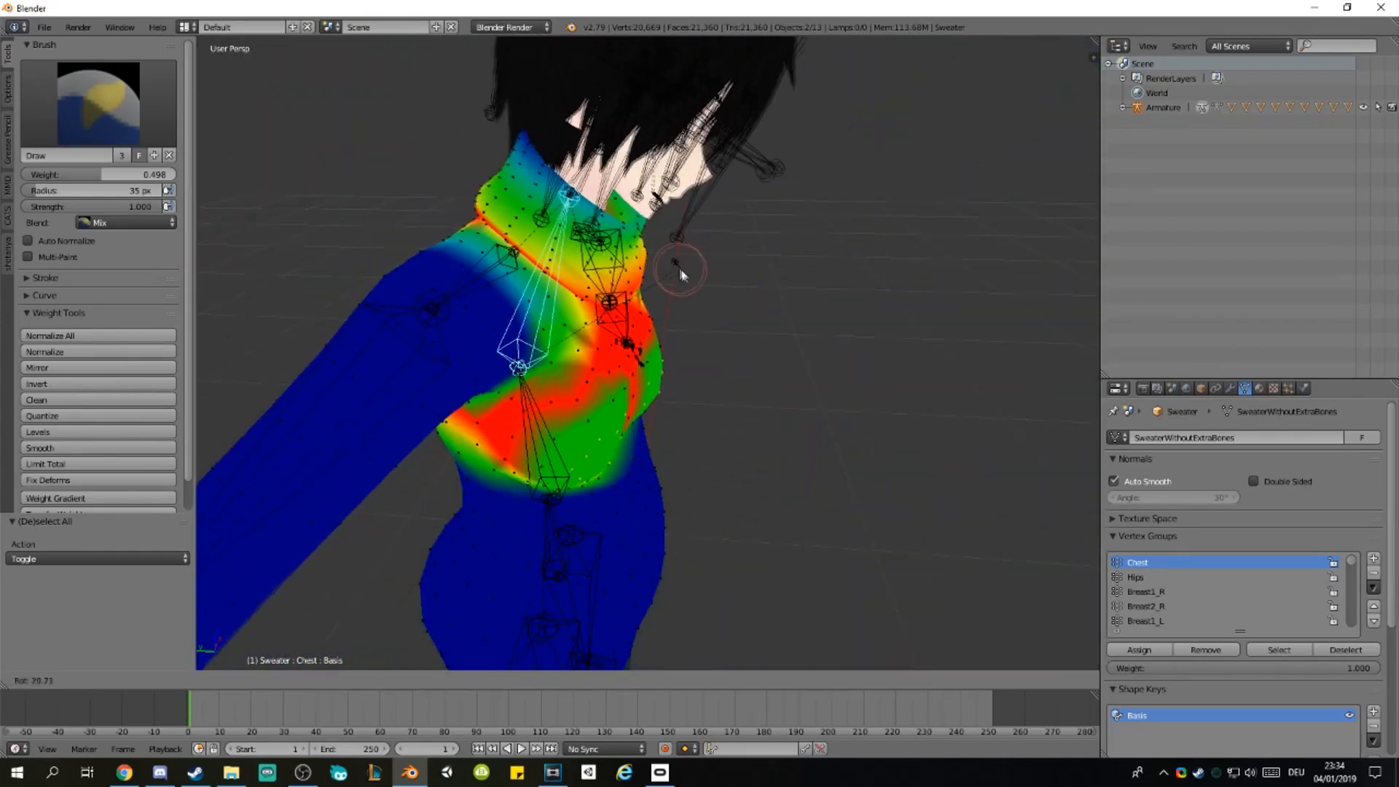
key(Escape)
key(r)
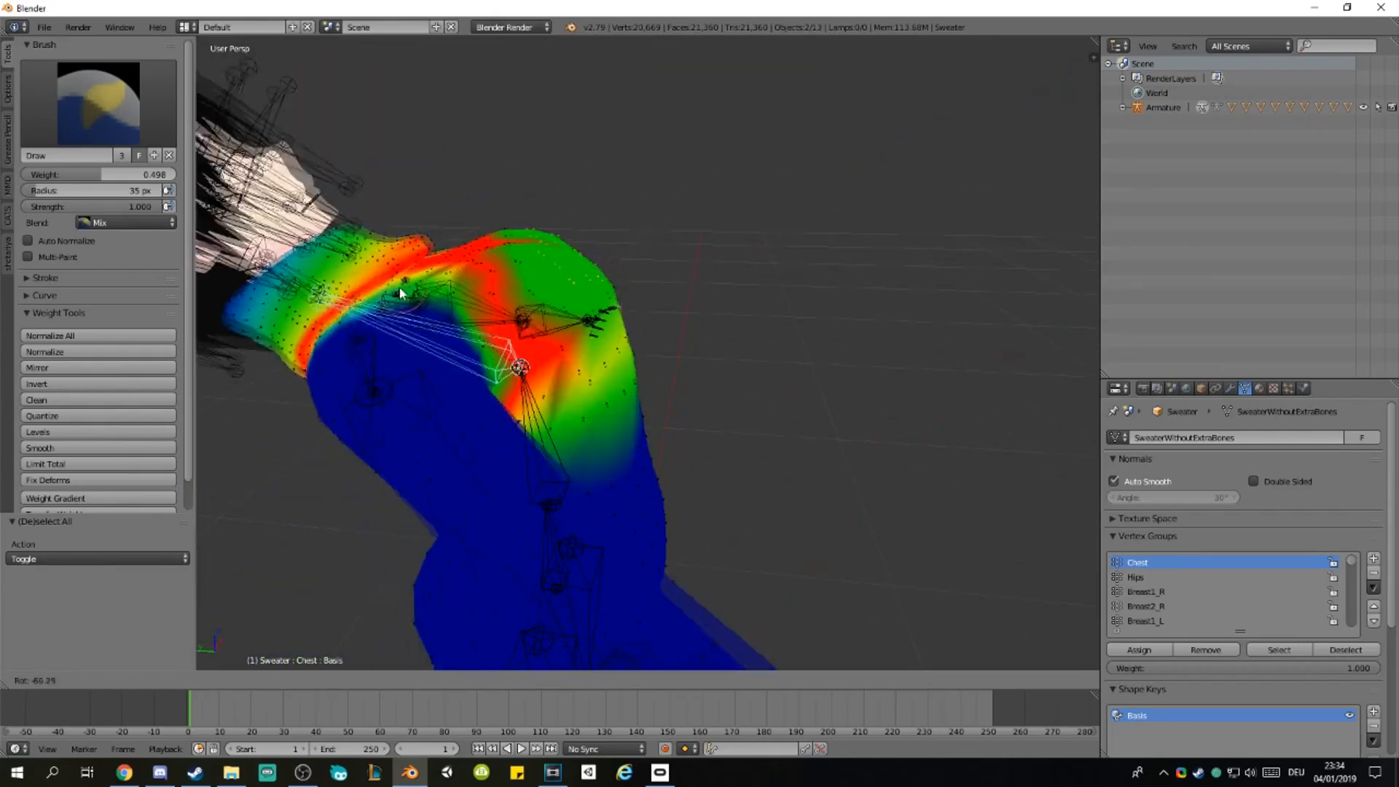
right_click(751, 379)
middle_drag(750, 379, 669, 351)
key(r)
right_click(509, 369)
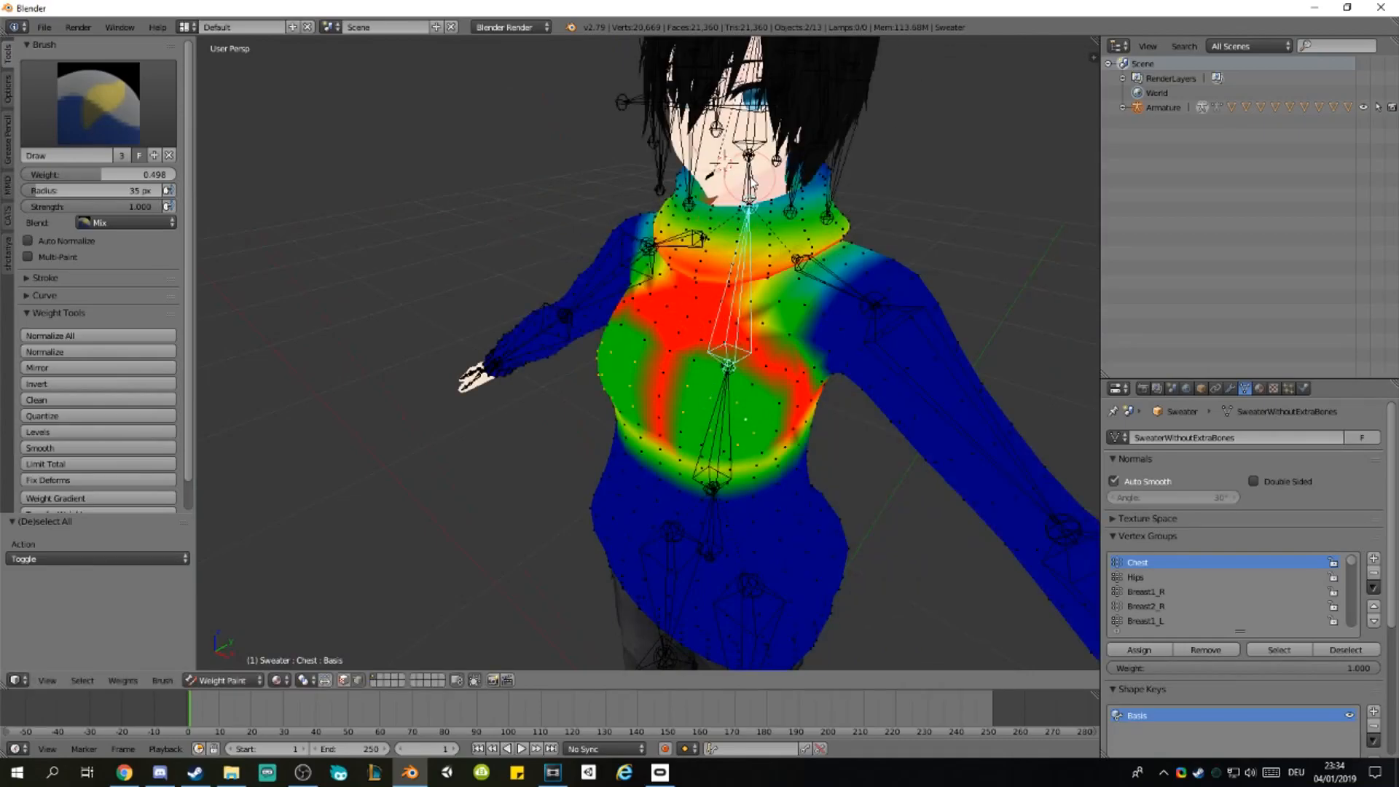
Step: Clear the vertex selection and turn off vertex selection masking for the sweater
key(ctrl+Tab)
key(ctrl+Tab)
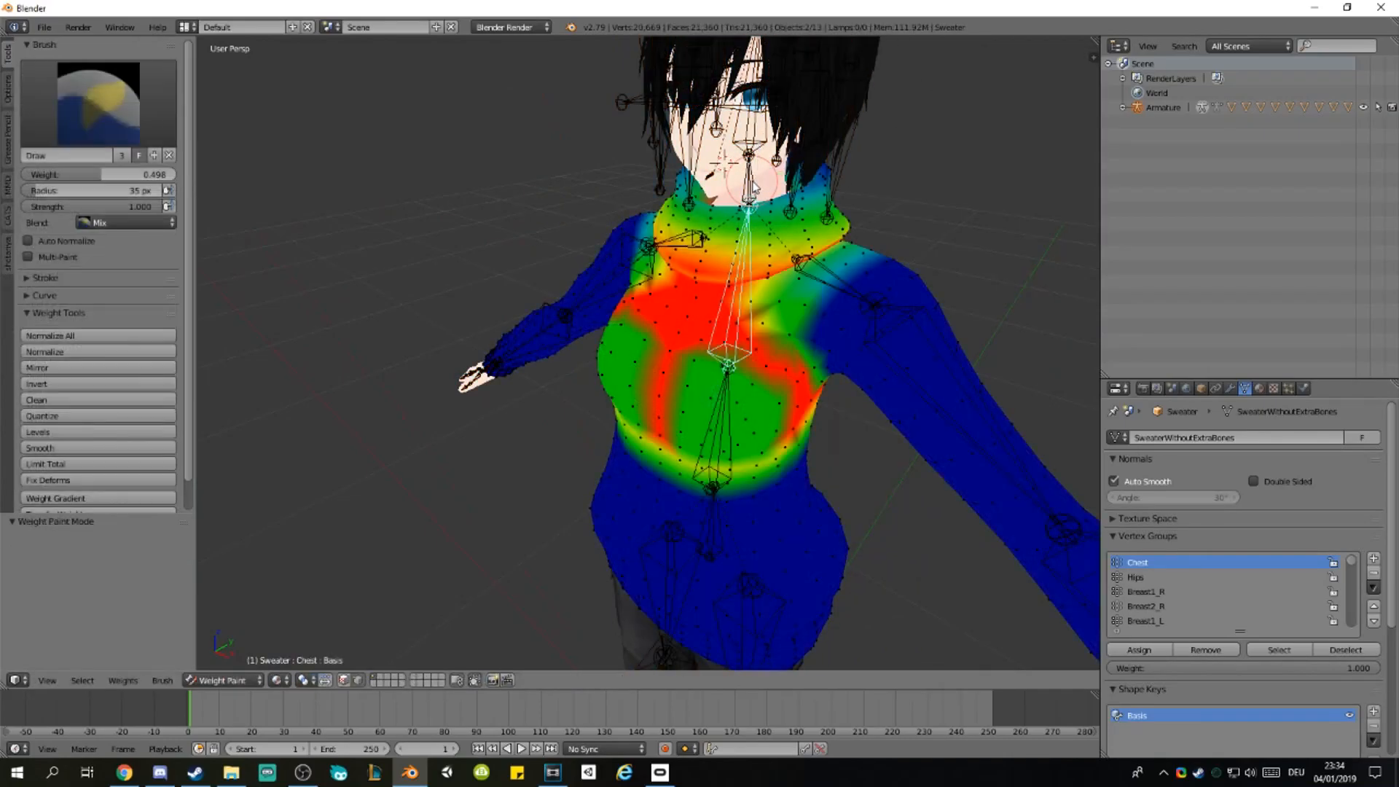
middle_drag(751, 179, 718, 188)
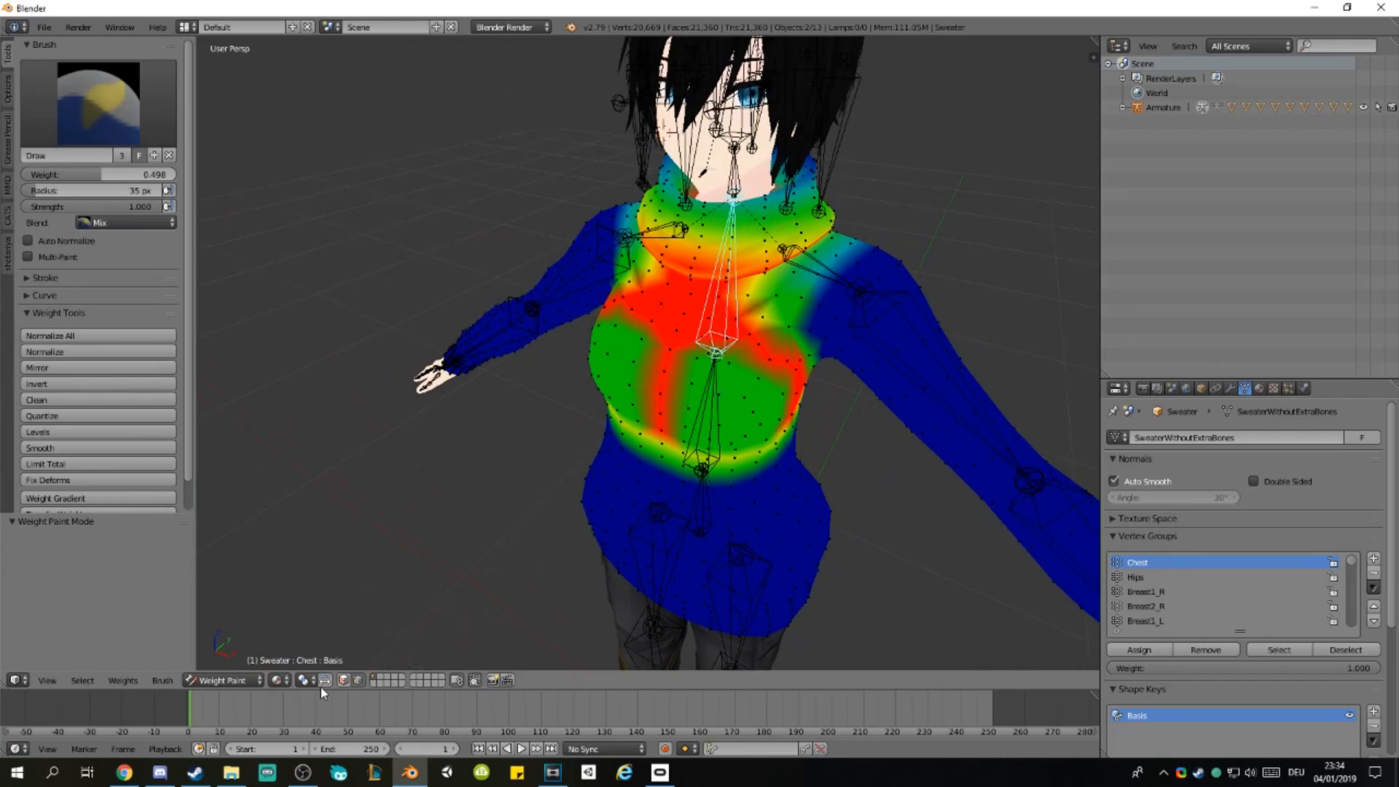
Step: Select the neck bone and test the collar's deformation with temporary rotations from several angles, cancelling each one
right_click(734, 191)
key(r)
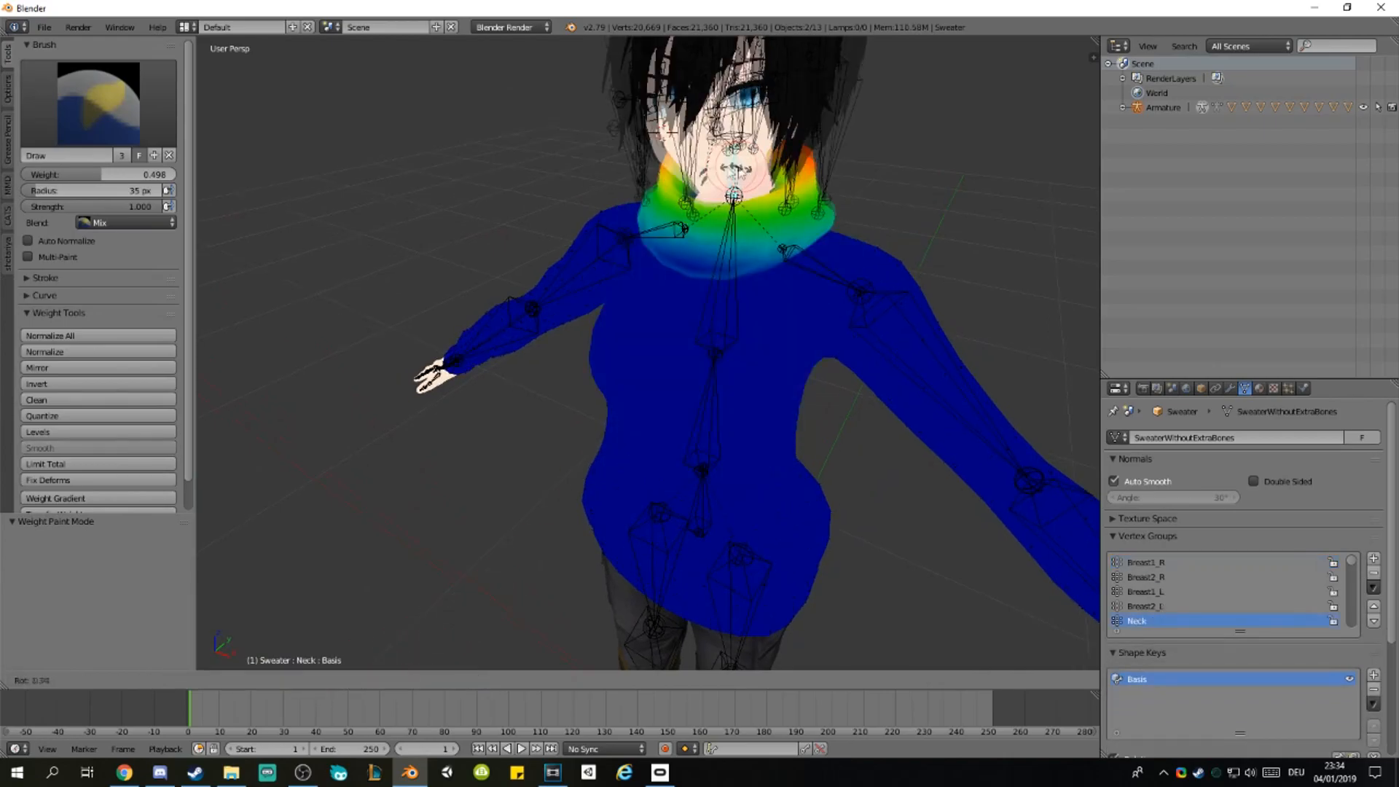
right_click(817, 234)
middle_drag(817, 236, 700, 208)
key(r)
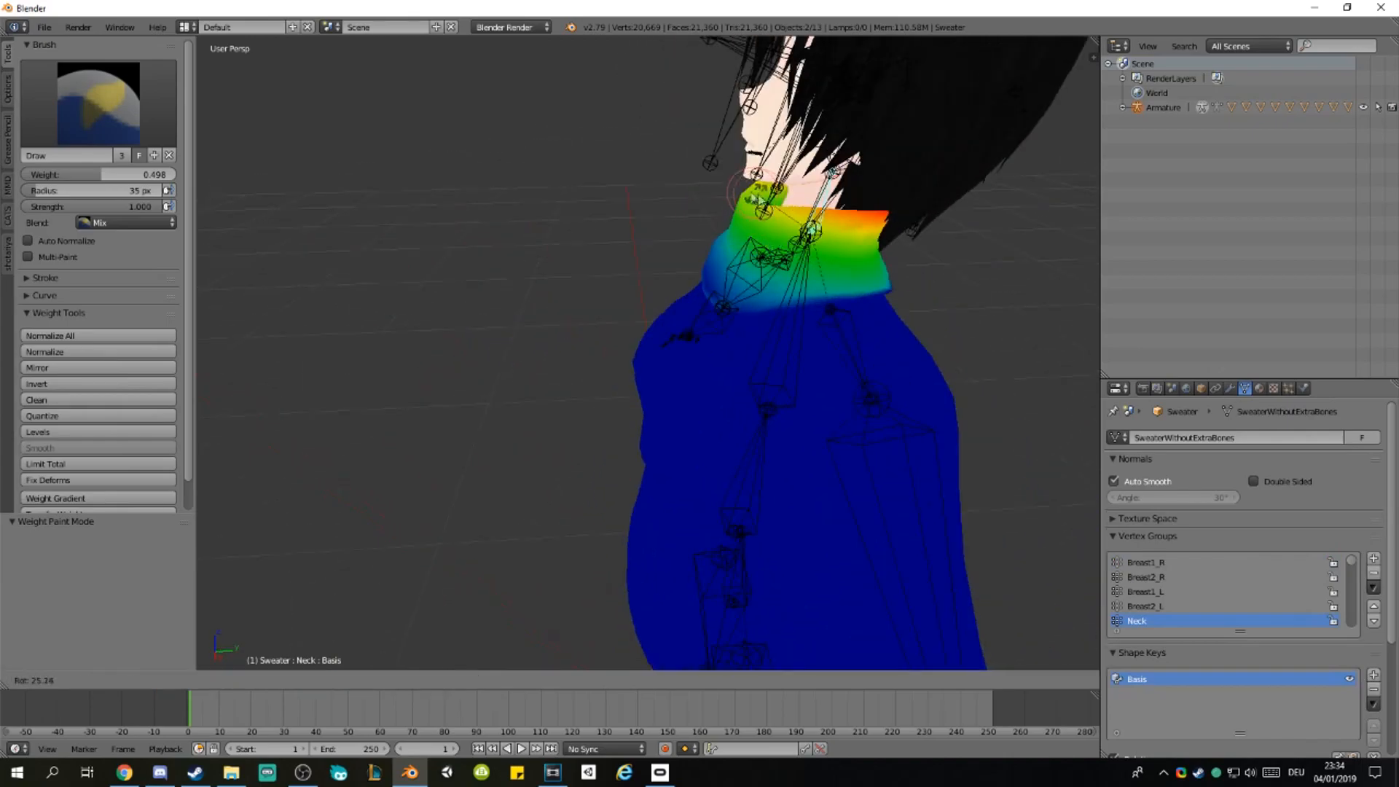
right_click(568, 296)
middle_drag(809, 299, 729, 322)
key(r)
right_click(656, 219)
key(r)
right_click(659, 228)
middle_drag(659, 228, 731, 268)
scroll(752, 299, down, 2)
scroll(740, 466, up, 3)
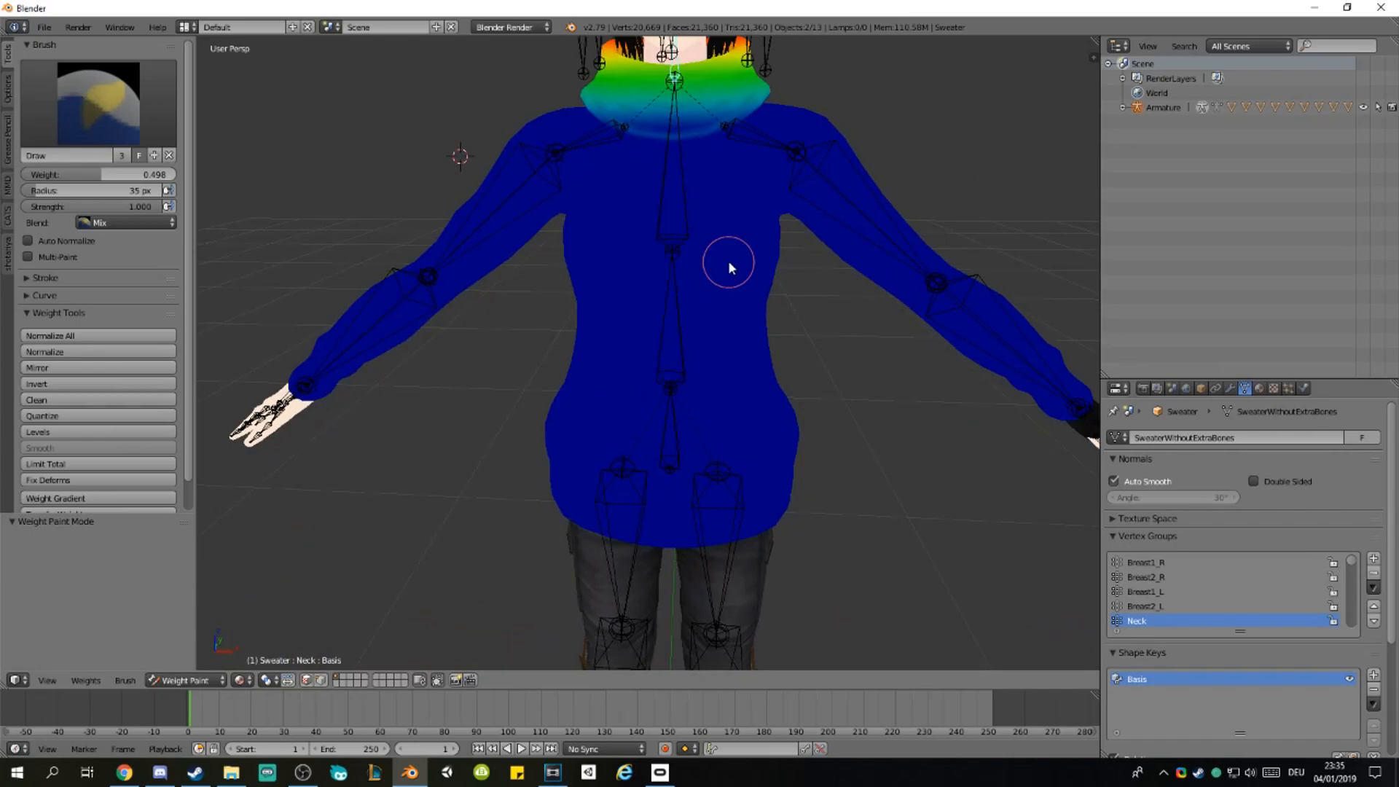
middle_drag(733, 261, 762, 310)
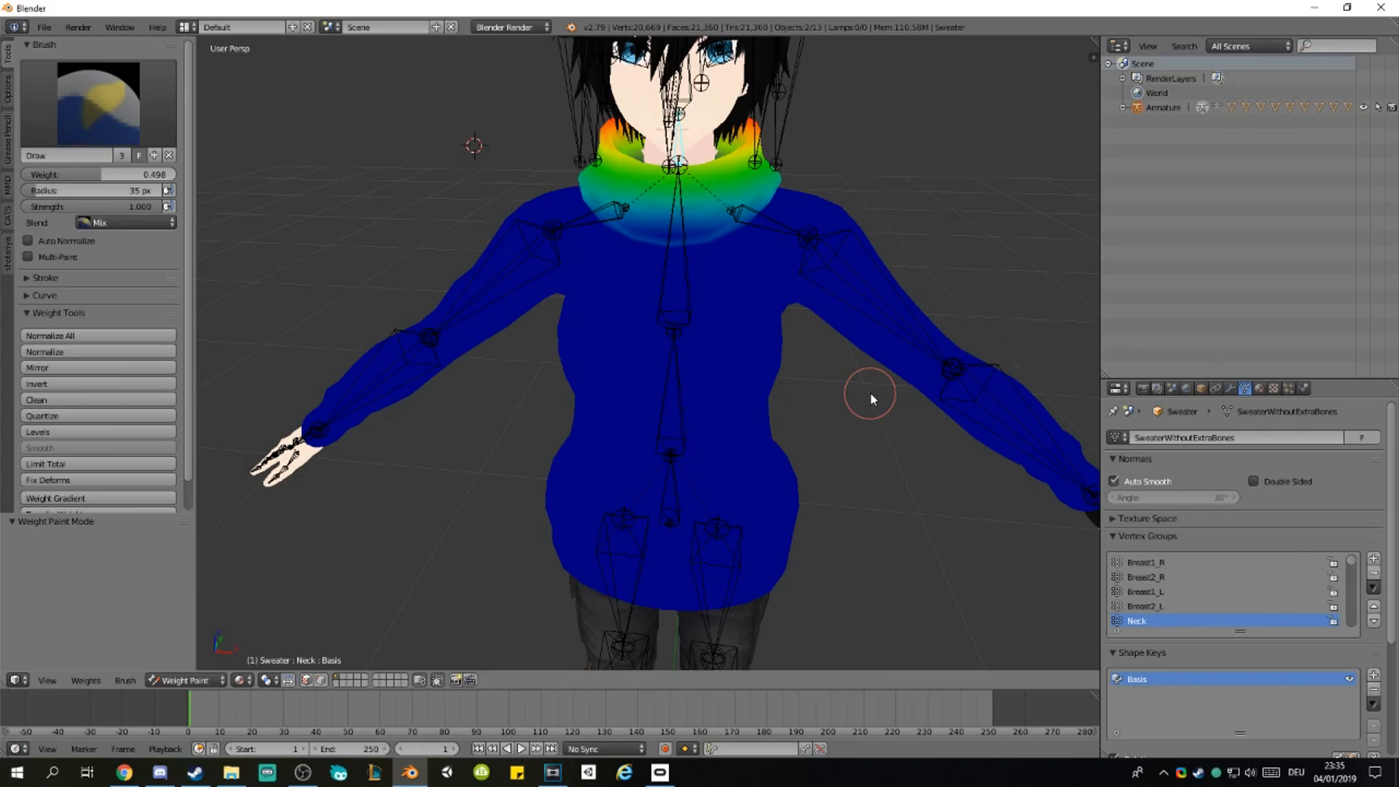
Step: Leave weight painting on the sweater and return to Object Mode
middle_drag(806, 387, 678, 513)
scroll(687, 293, down, 1)
scroll(553, 490, up, 1)
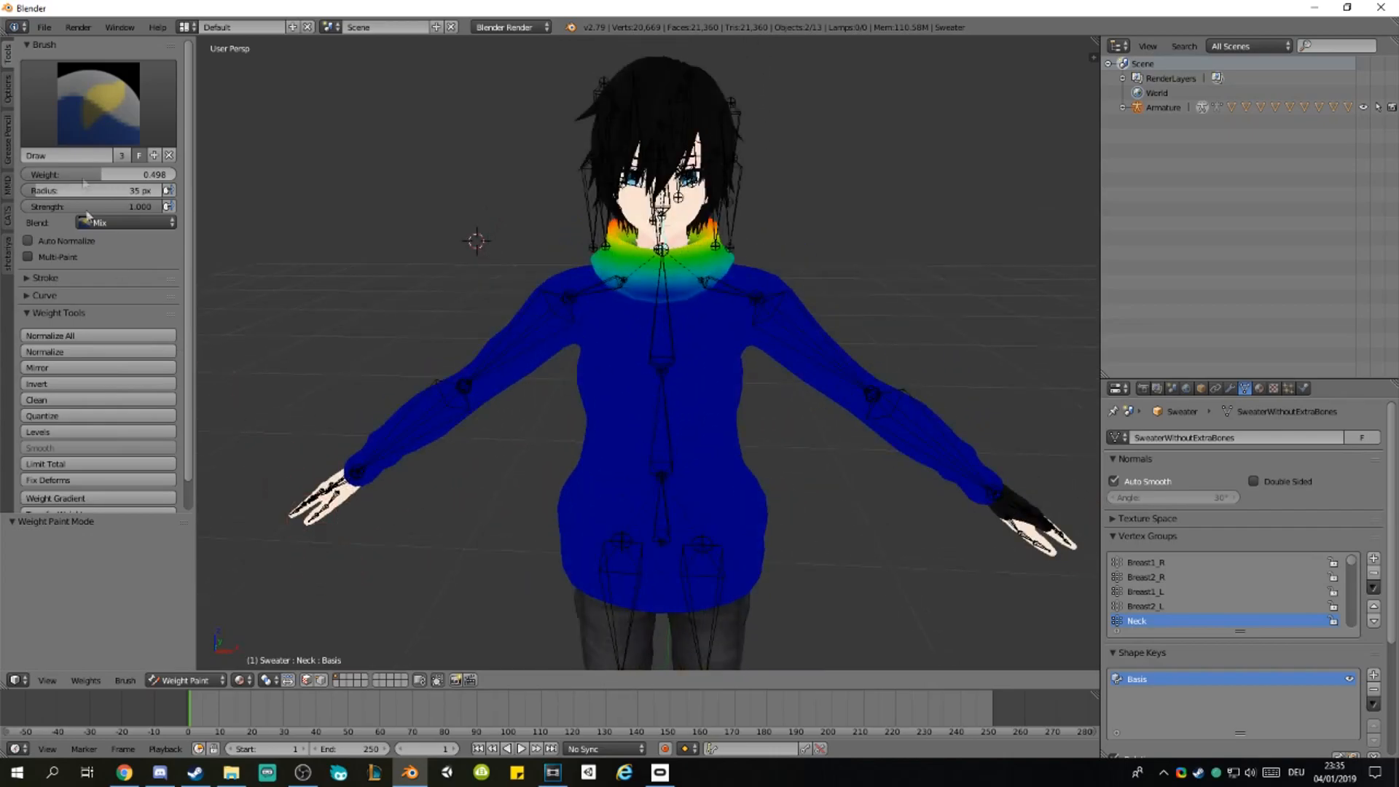
click(186, 680)
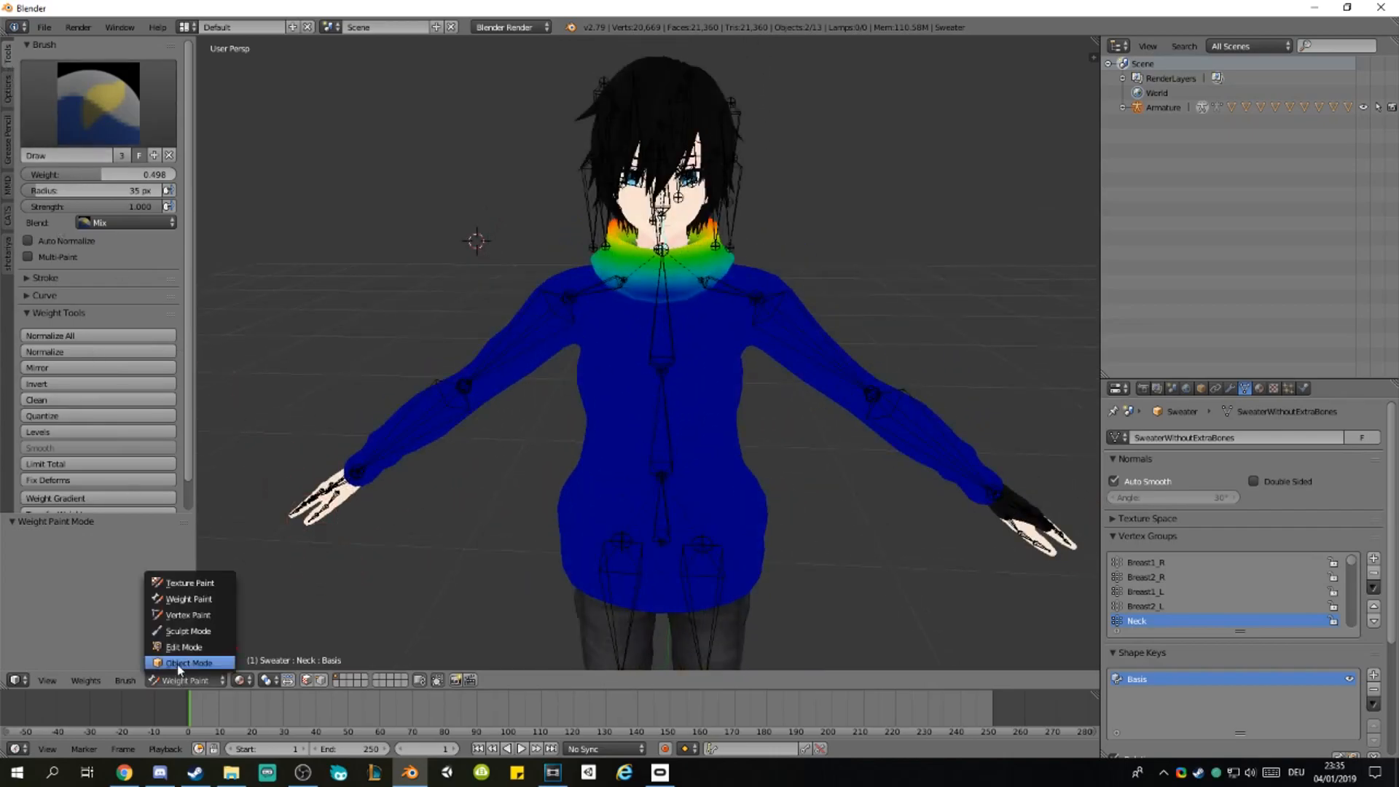
click(188, 583)
scroll(472, 490, up, 1)
click(188, 680)
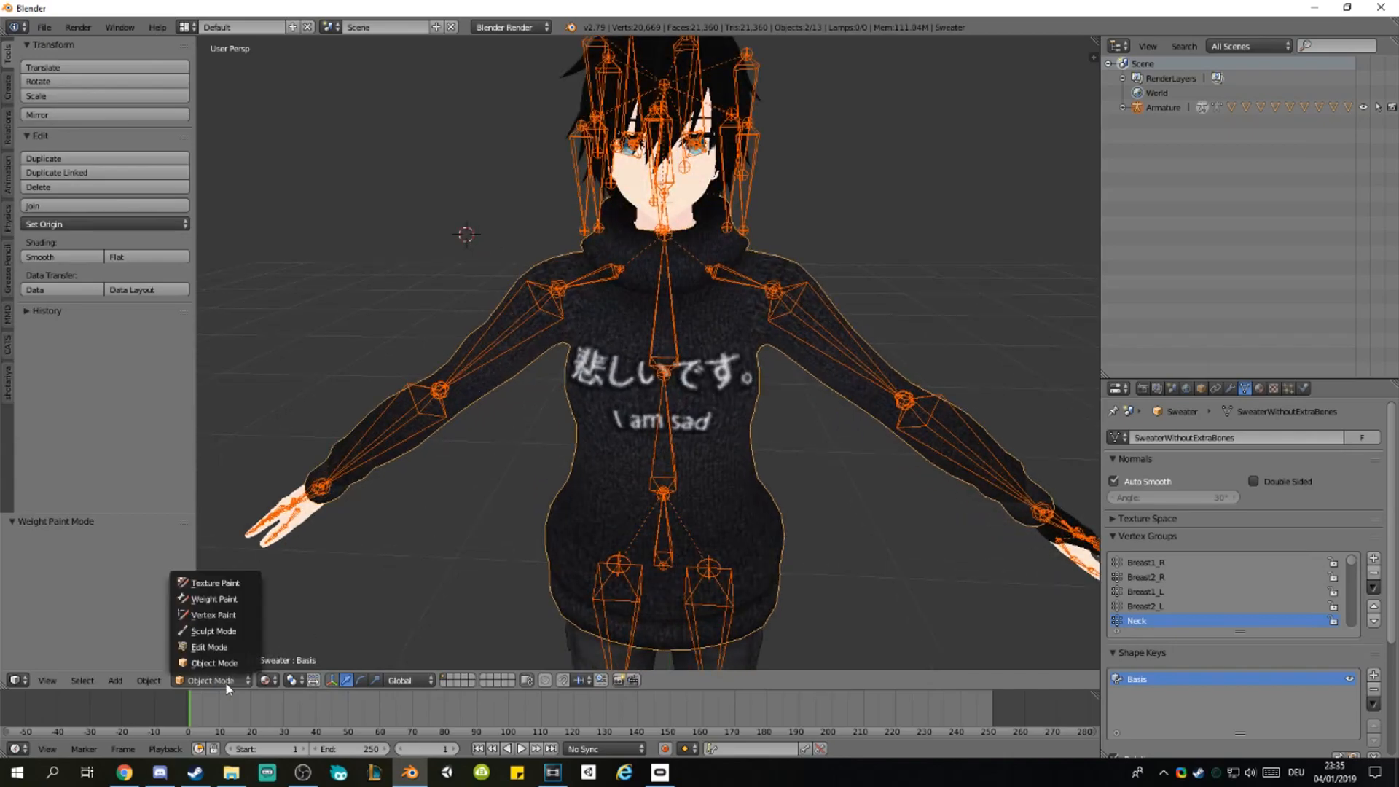
scroll(539, 408, down, 2)
key(alt+1)
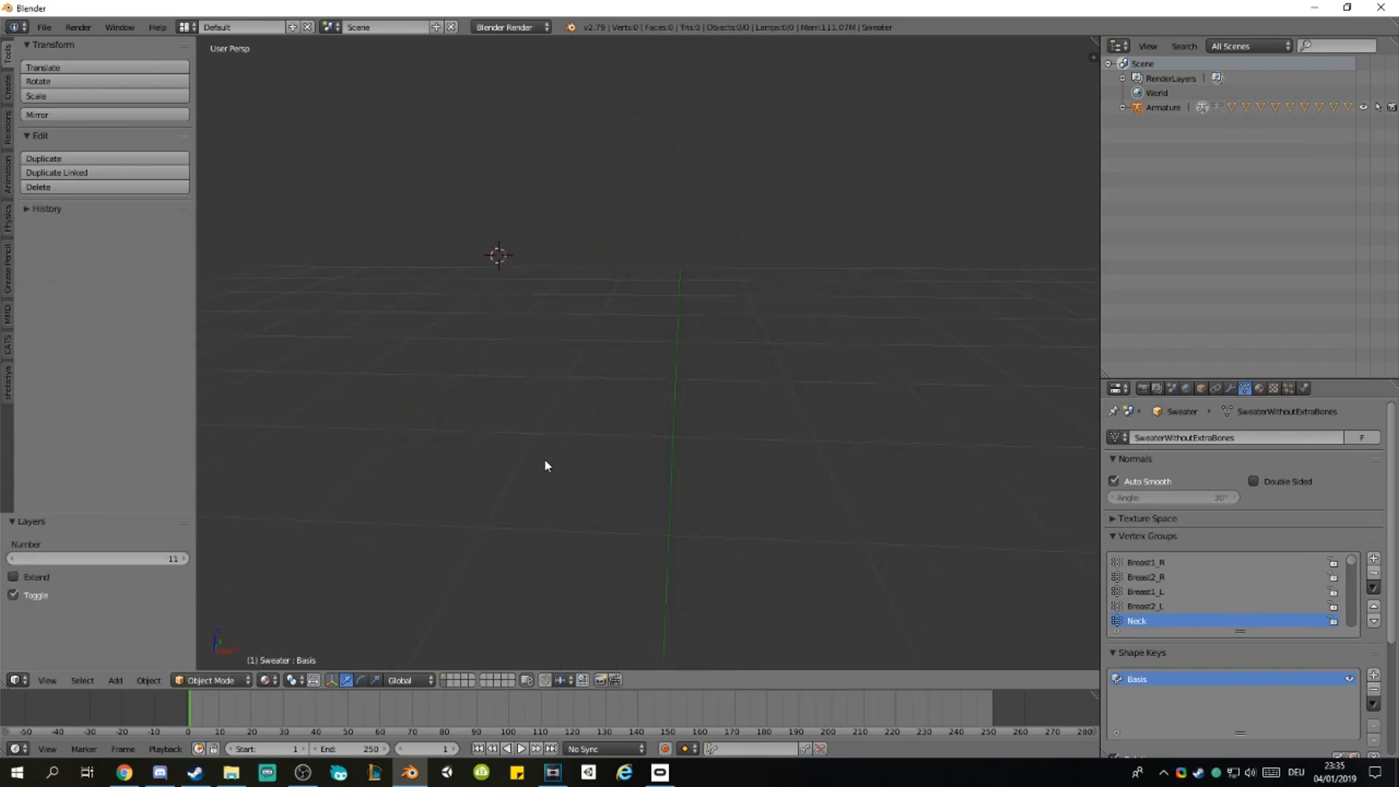
key(ctrl+z)
Step: Join all meshes of the character into a single body mesh with CATS and export the finished model
middle_drag(540, 475, 535, 497)
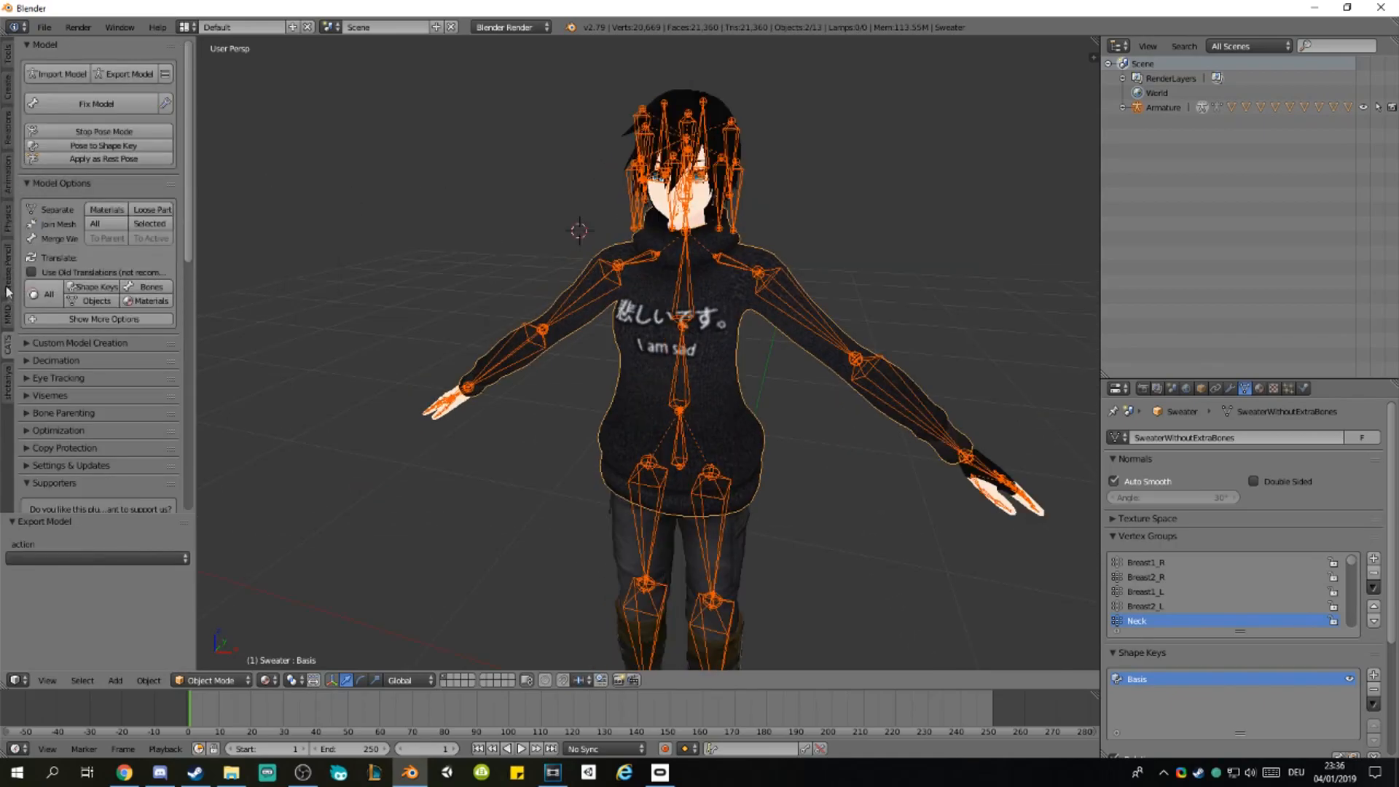
click(99, 226)
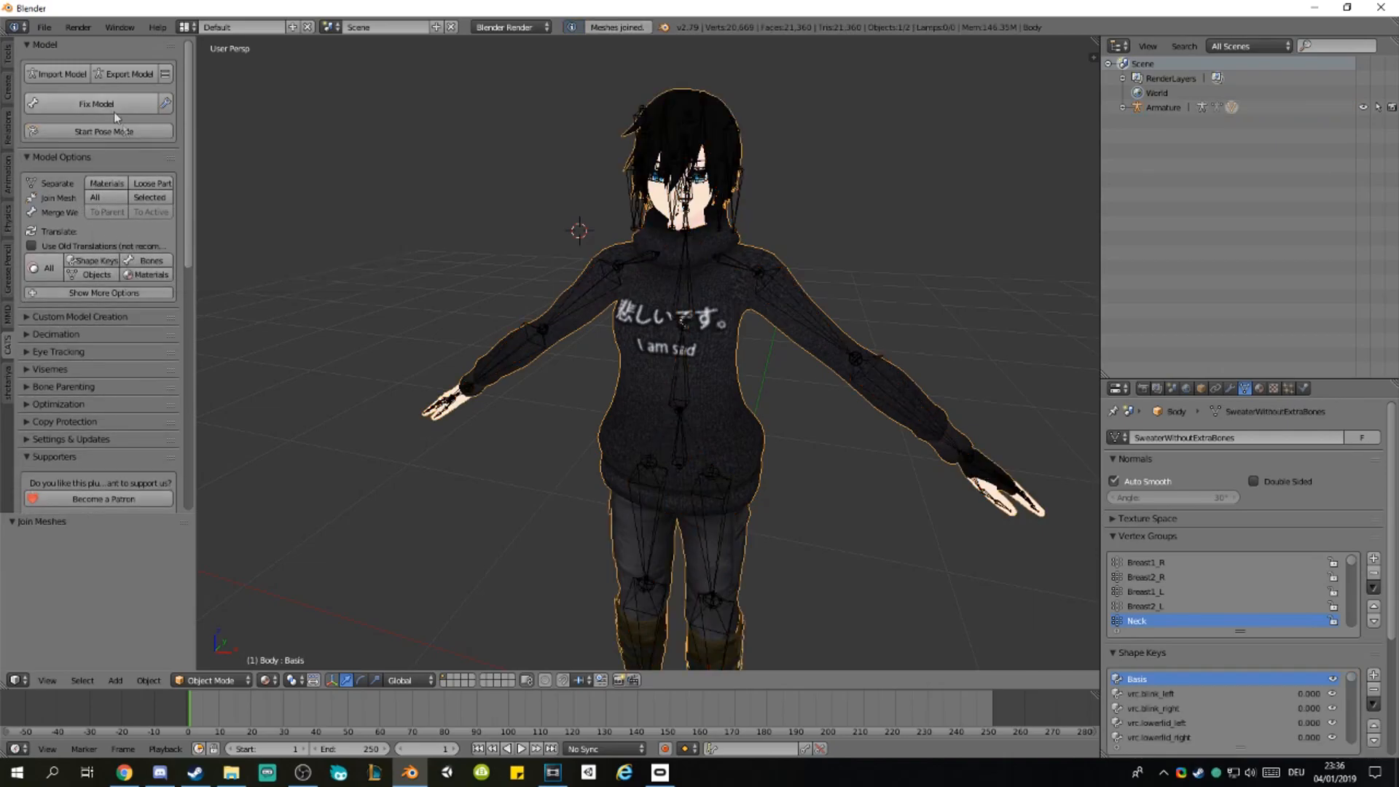
click(122, 73)
click(139, 181)
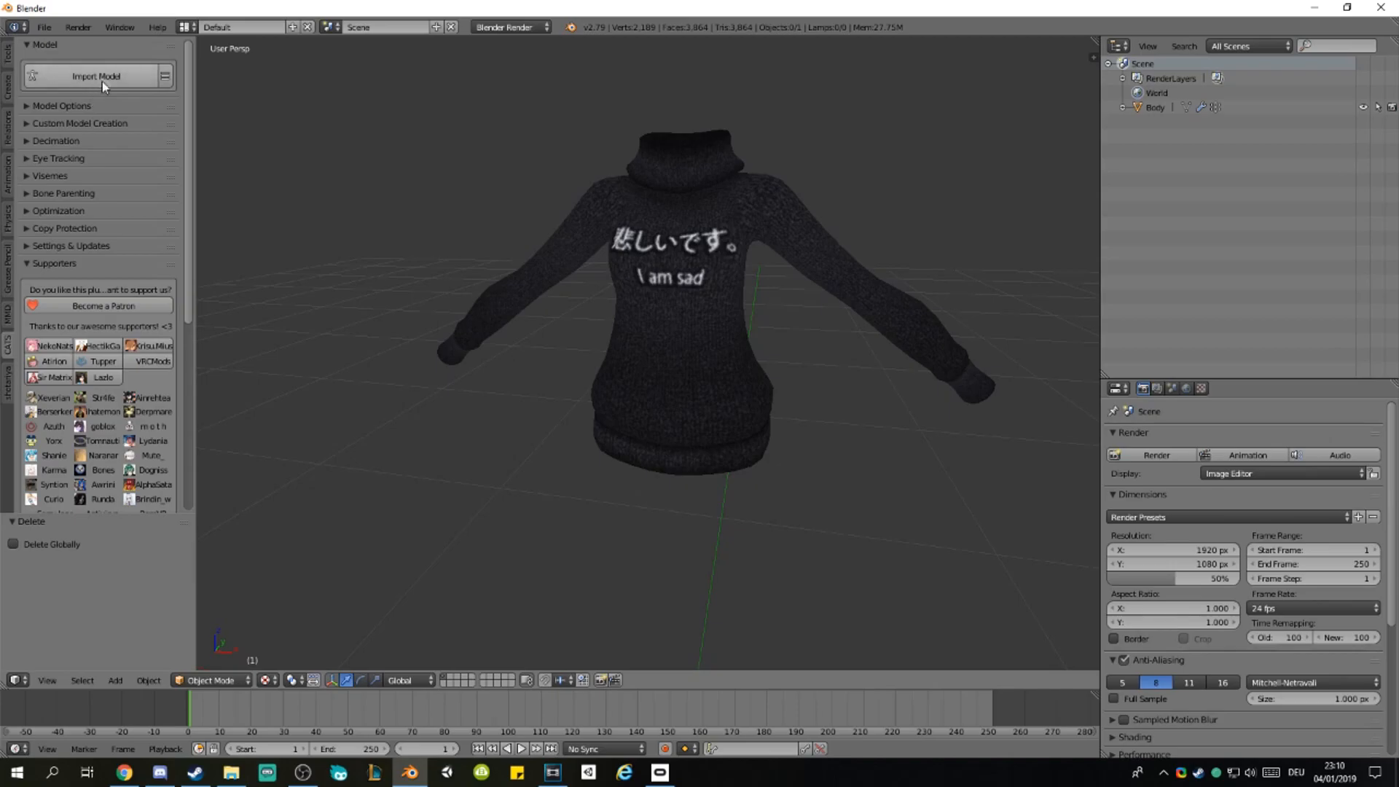
click(45, 34)
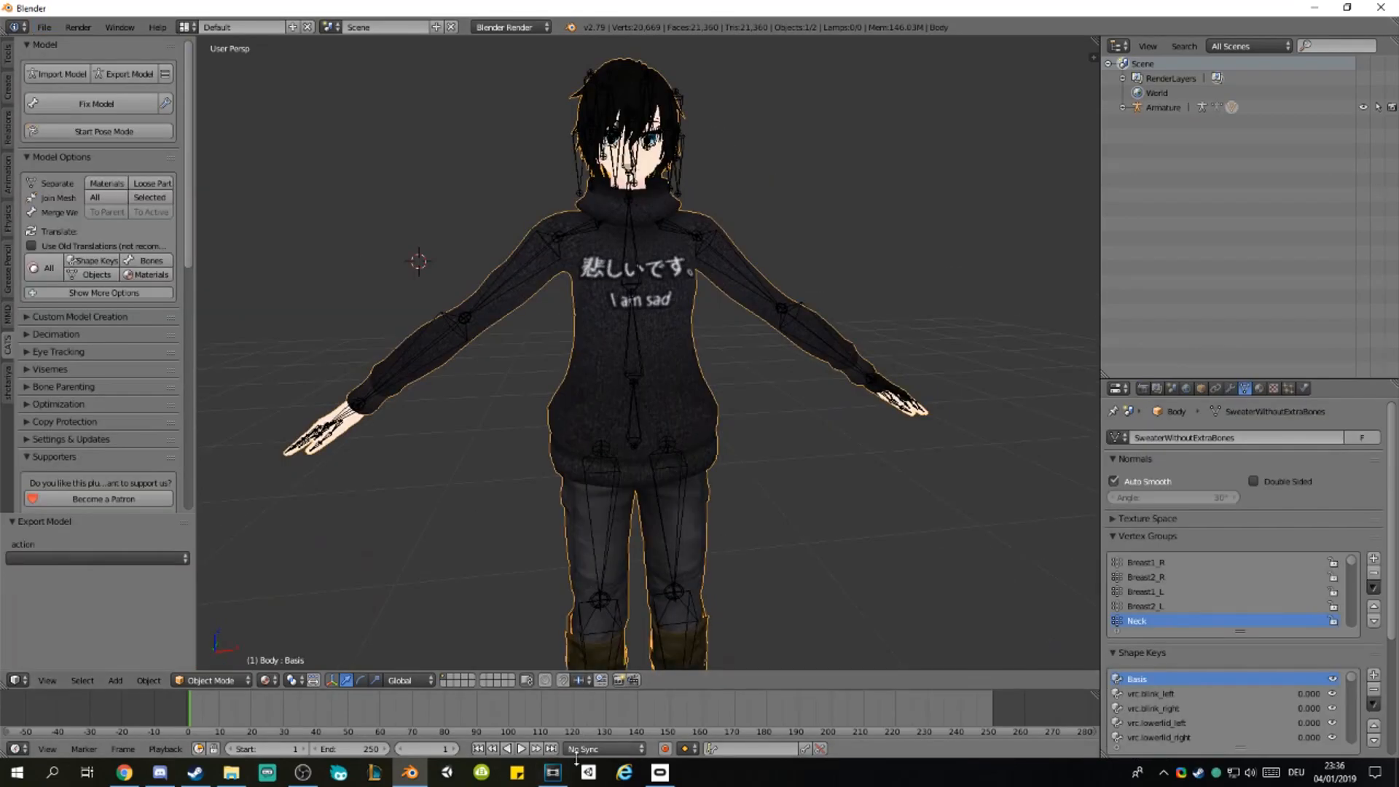
Step: Switch to the MMD UPLOAD project in Unity and delete the old Ciel model from the scene, dismissing the update notice
click(450, 772)
click(549, 298)
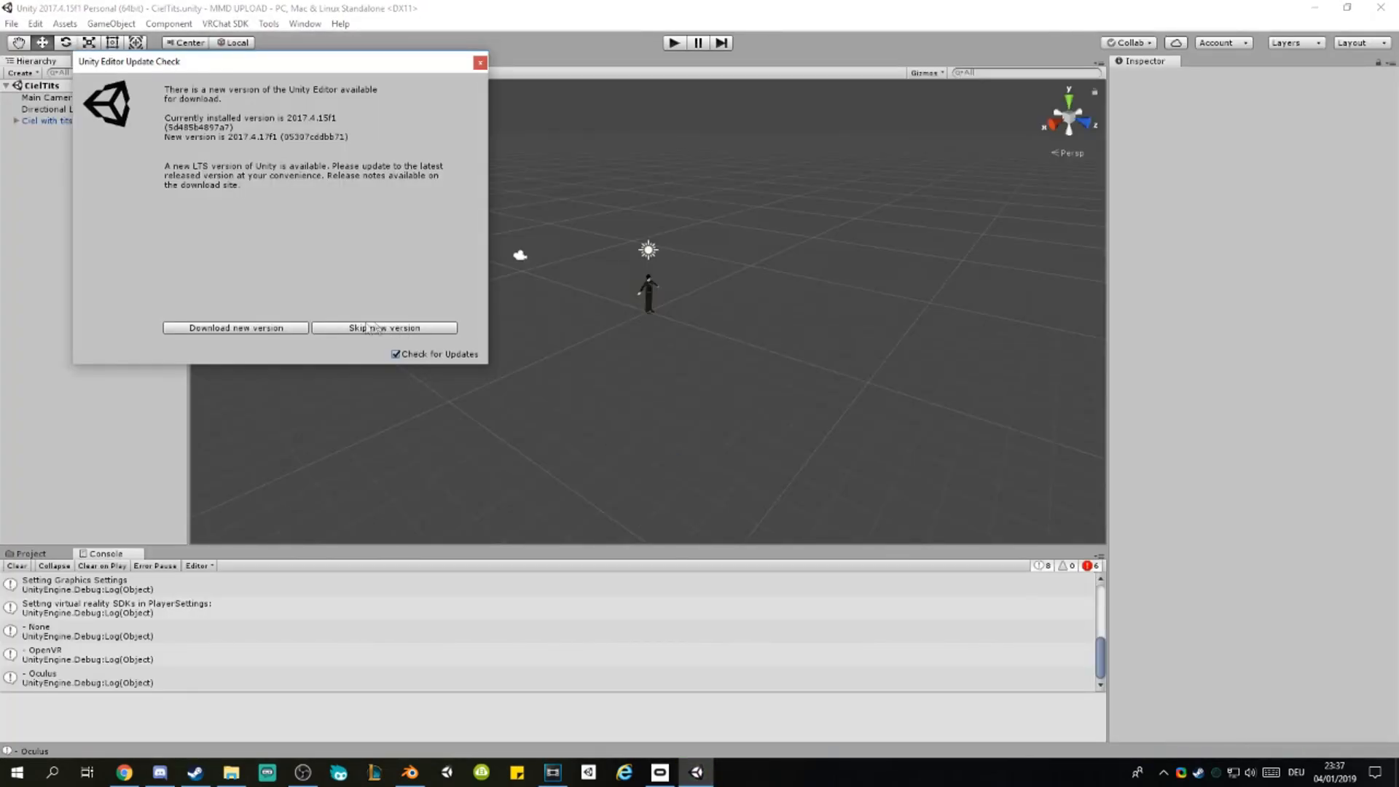
click(480, 63)
click(54, 121)
key(Delete)
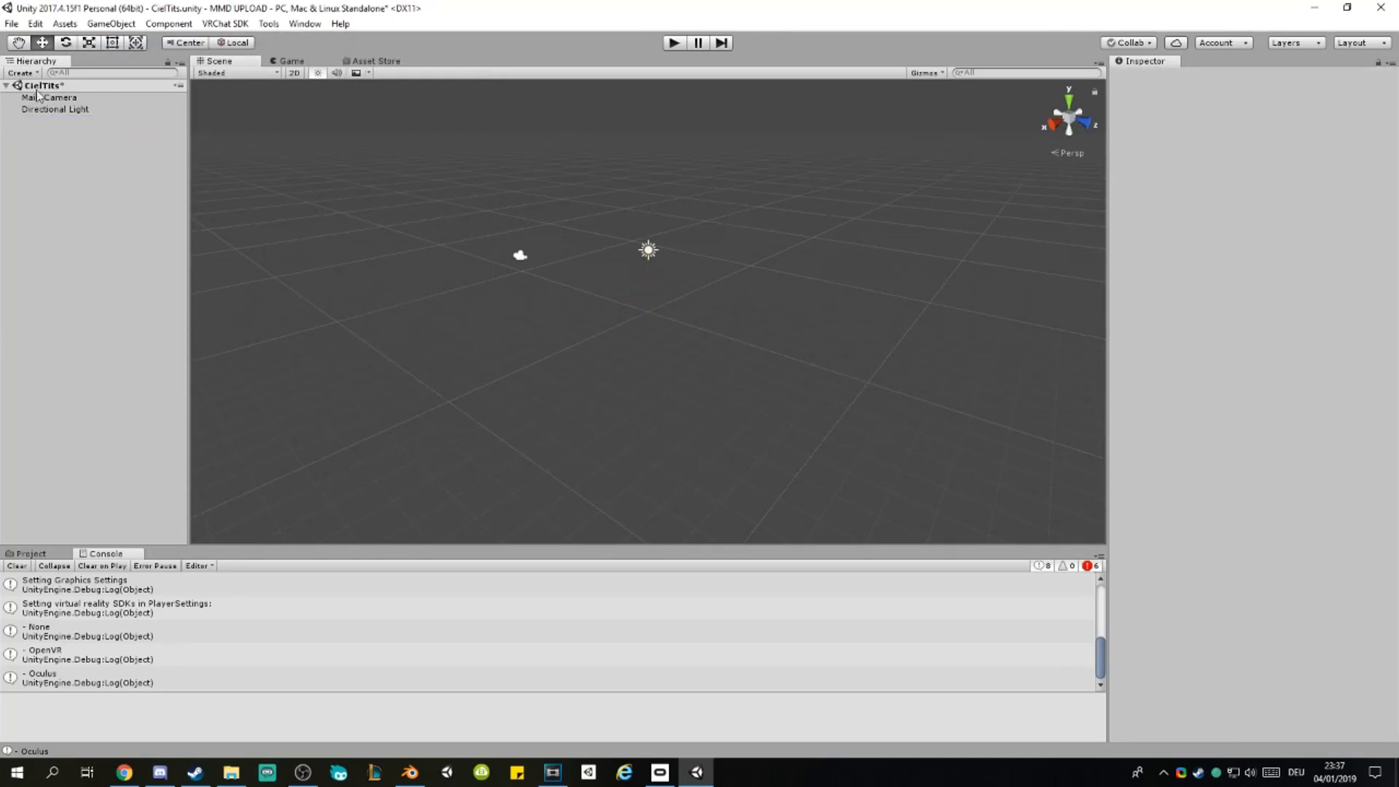
Step: Go to the project's root Assets folder and reveal its location in File Explorer, closing the Explorer window again
click(33, 553)
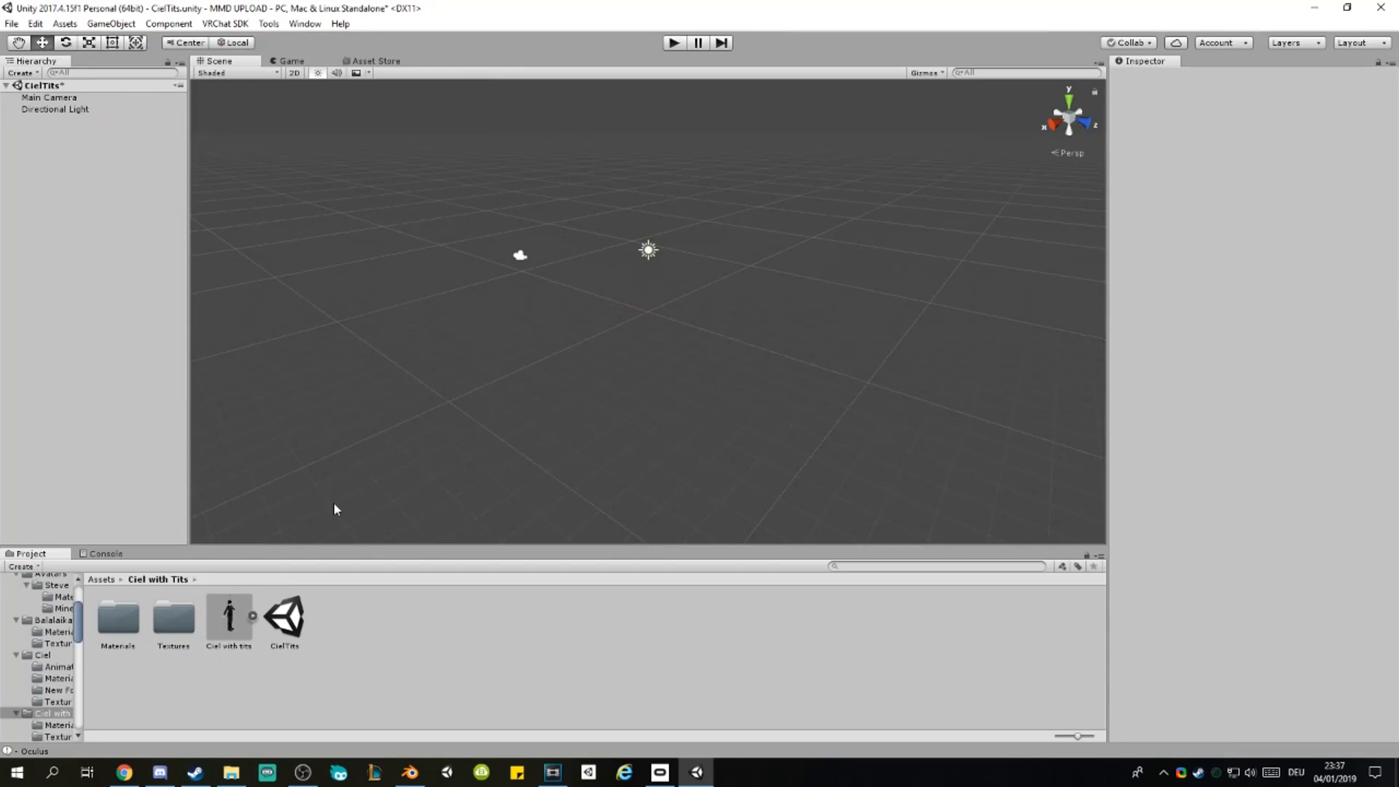
click(100, 579)
right_click(359, 683)
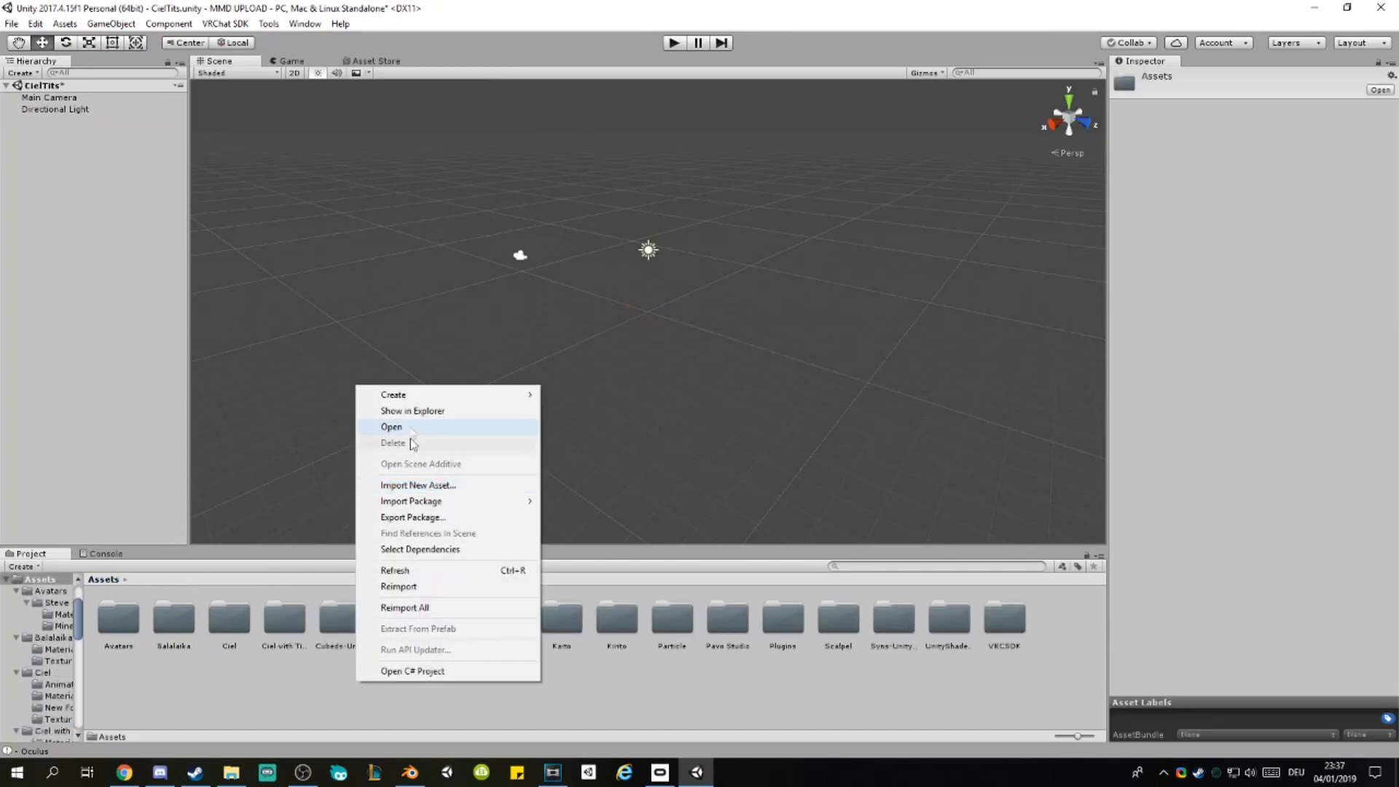
click(410, 410)
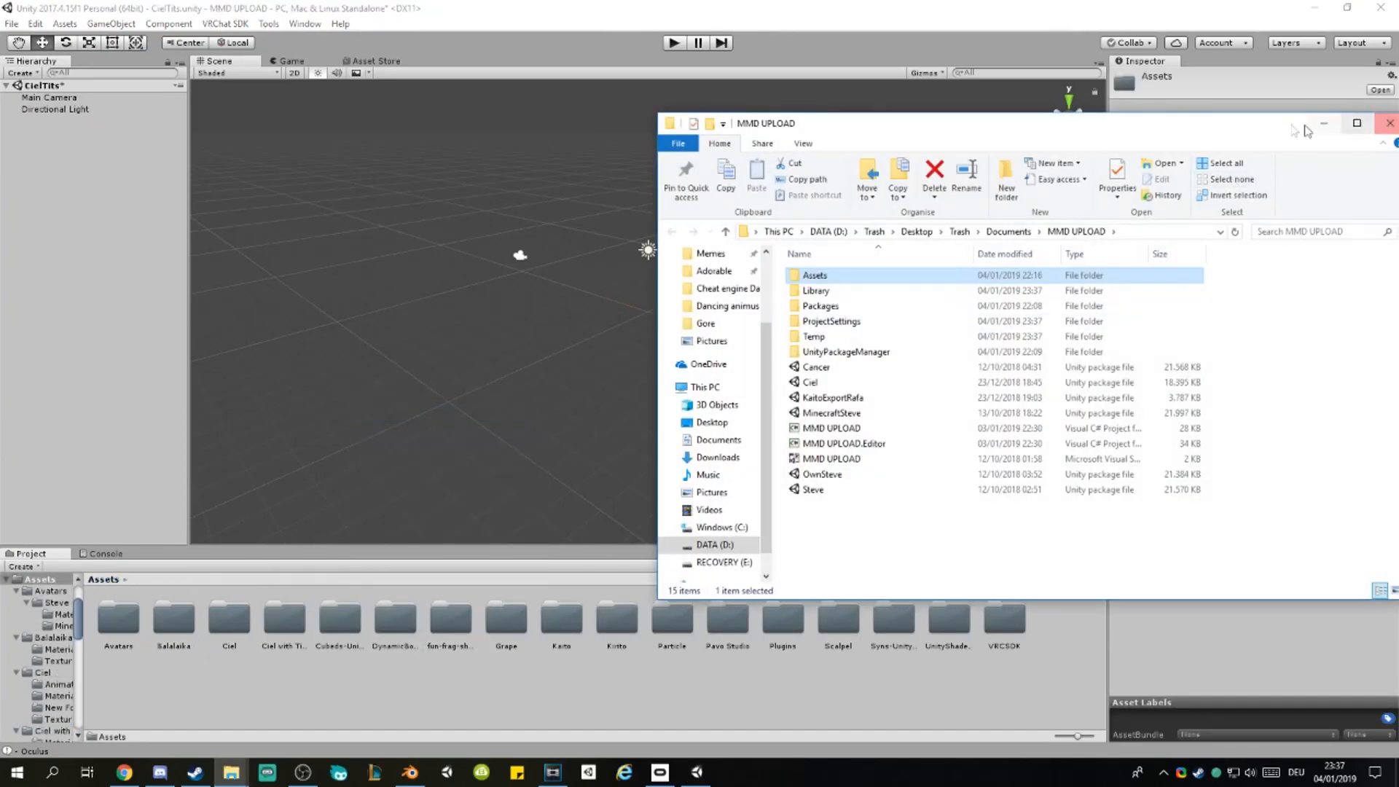
drag(1360, 125, 1210, 129)
click(1229, 128)
Step: Create a folder named Ciel With Sweater in the Assets folder
right_click(472, 691)
mouse_move(535, 403)
click(687, 287)
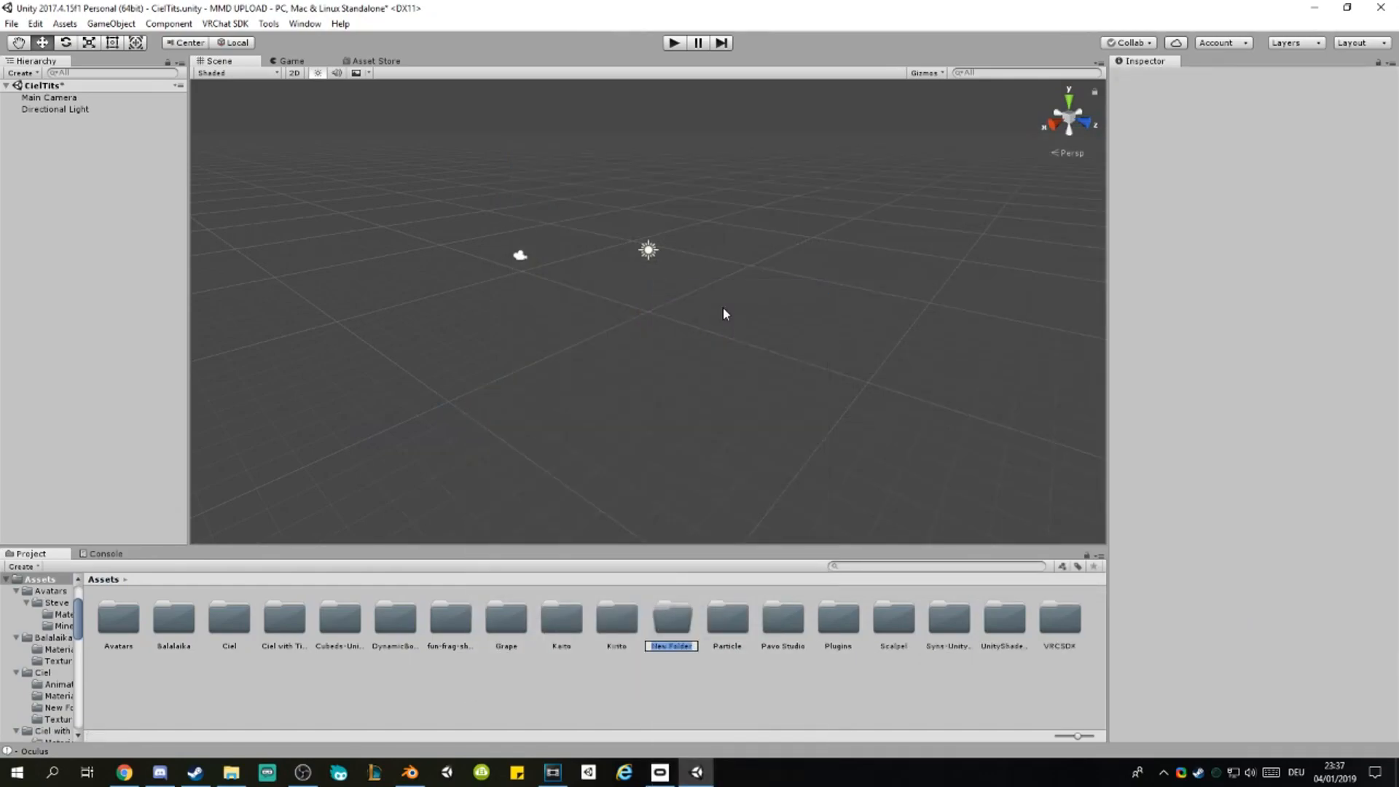
text(Ciel With Sweater)
key(Return)
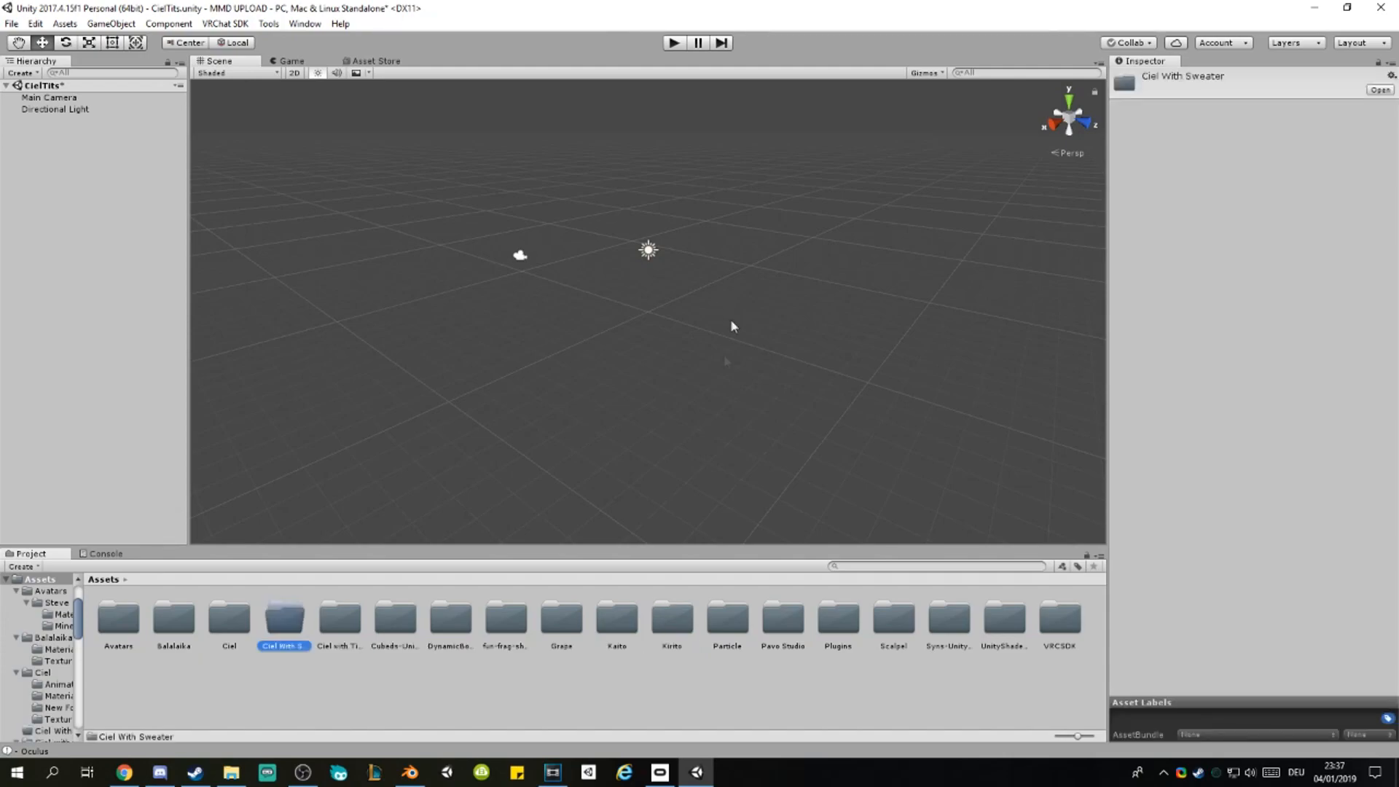
Step: Open the Ciel With Sweater folder and create a subfolder named Textures in it
double_click(297, 623)
right_click(194, 628)
mouse_move(225, 335)
click(426, 290)
text(Textures)
key(Return)
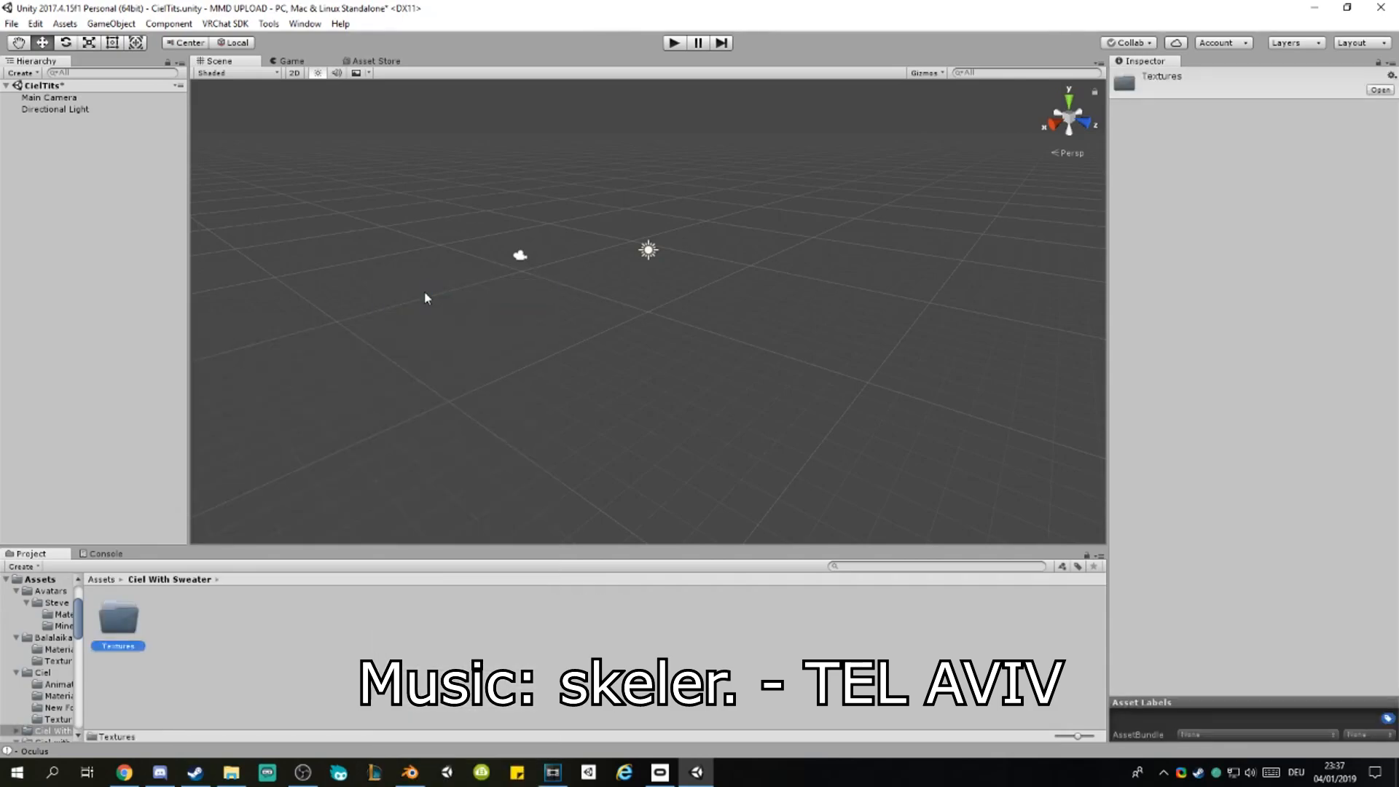
Step: Create a second subfolder named Materials inside the Ciel With Sweater folder
right_click(229, 620)
mouse_move(273, 338)
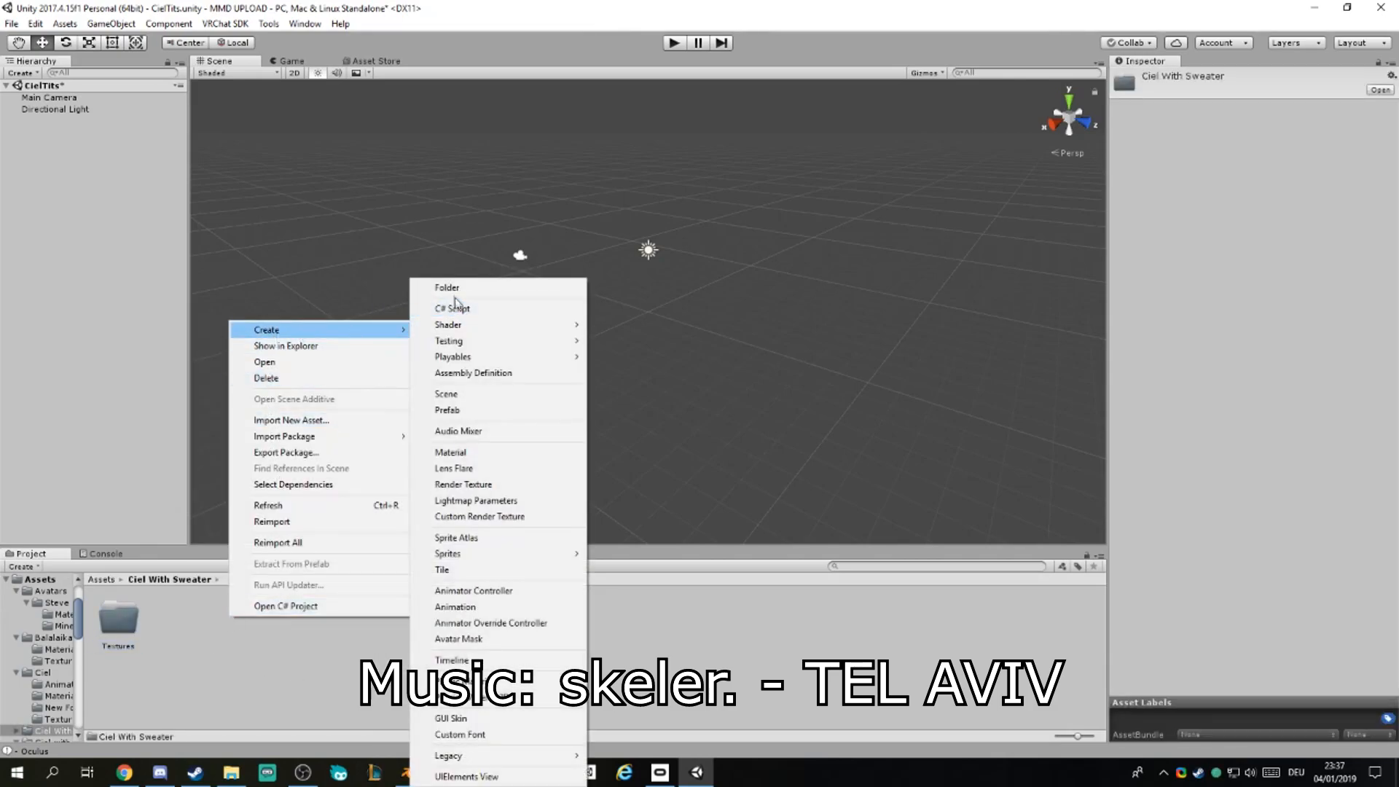
click(448, 290)
text(Materi)
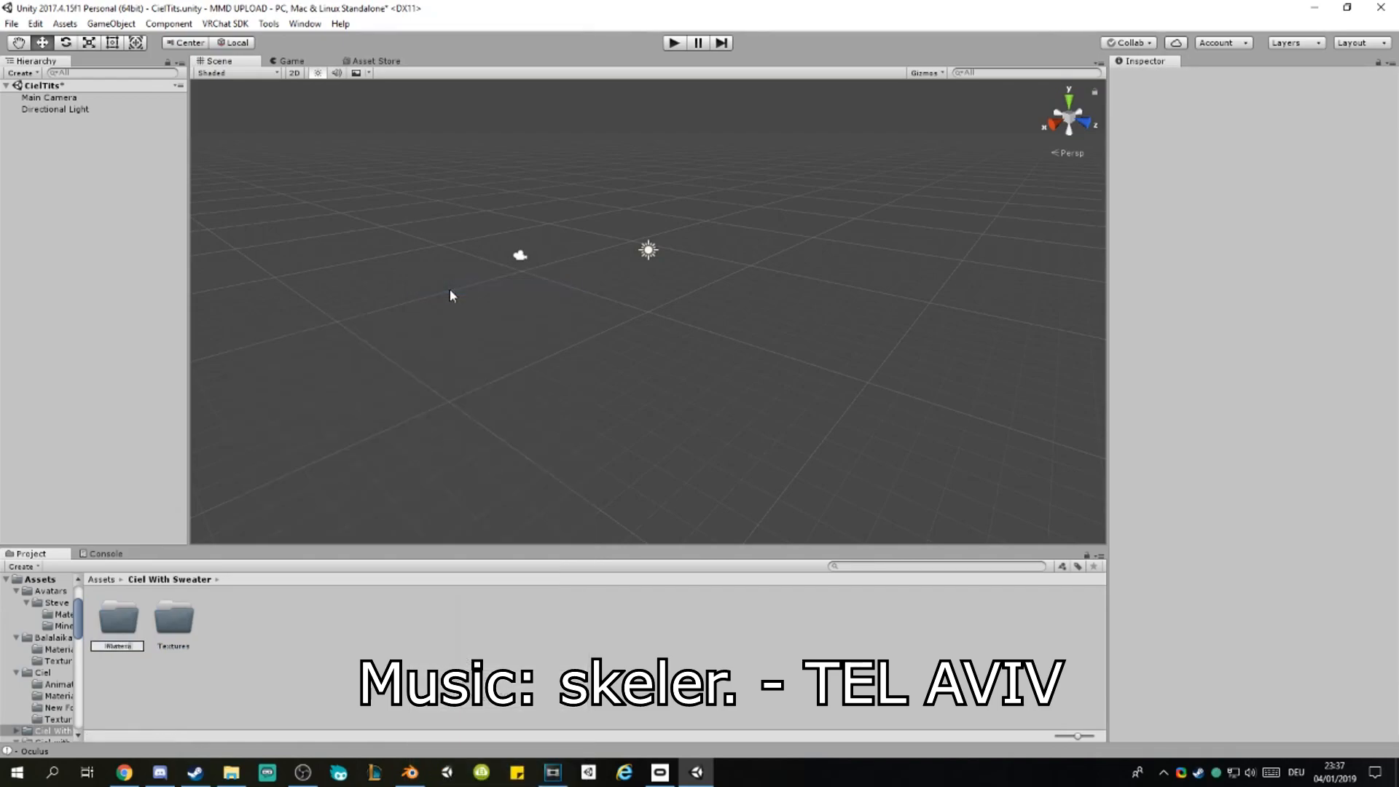
text(als)
key(Return)
Step: Import the character's texture images and the additional texture 1 into the Textures folder of Ciel With Sweater
drag(586, 596, 338, 671)
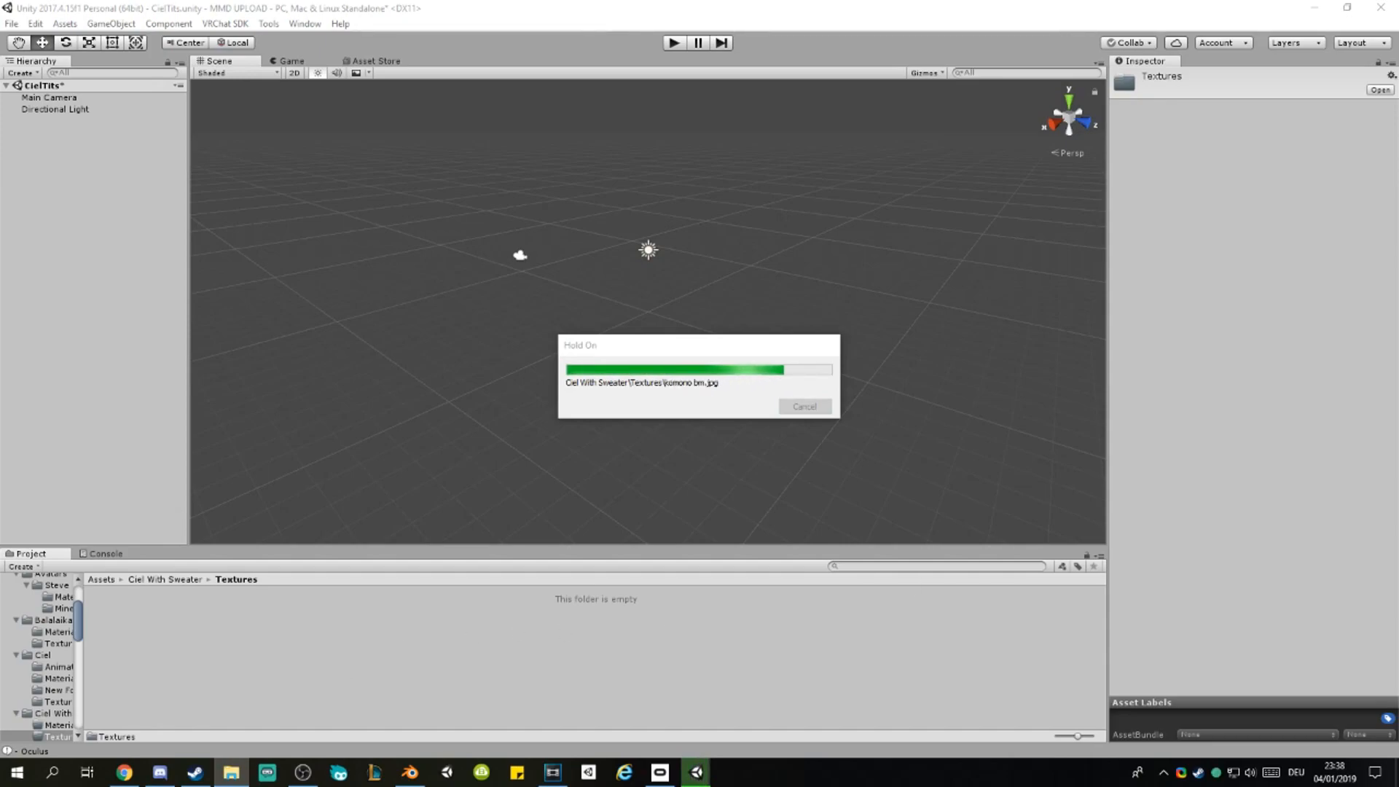
click(178, 580)
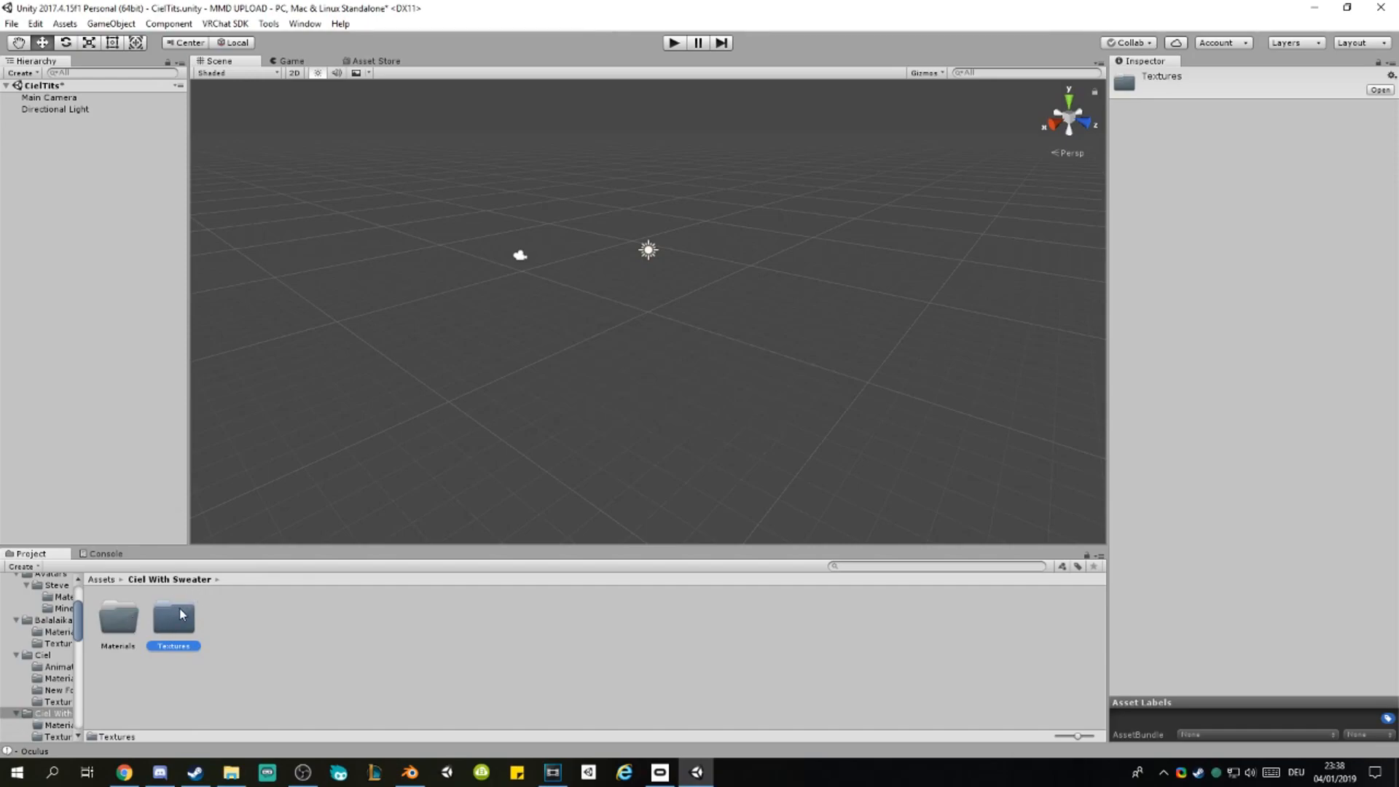
double_click(175, 617)
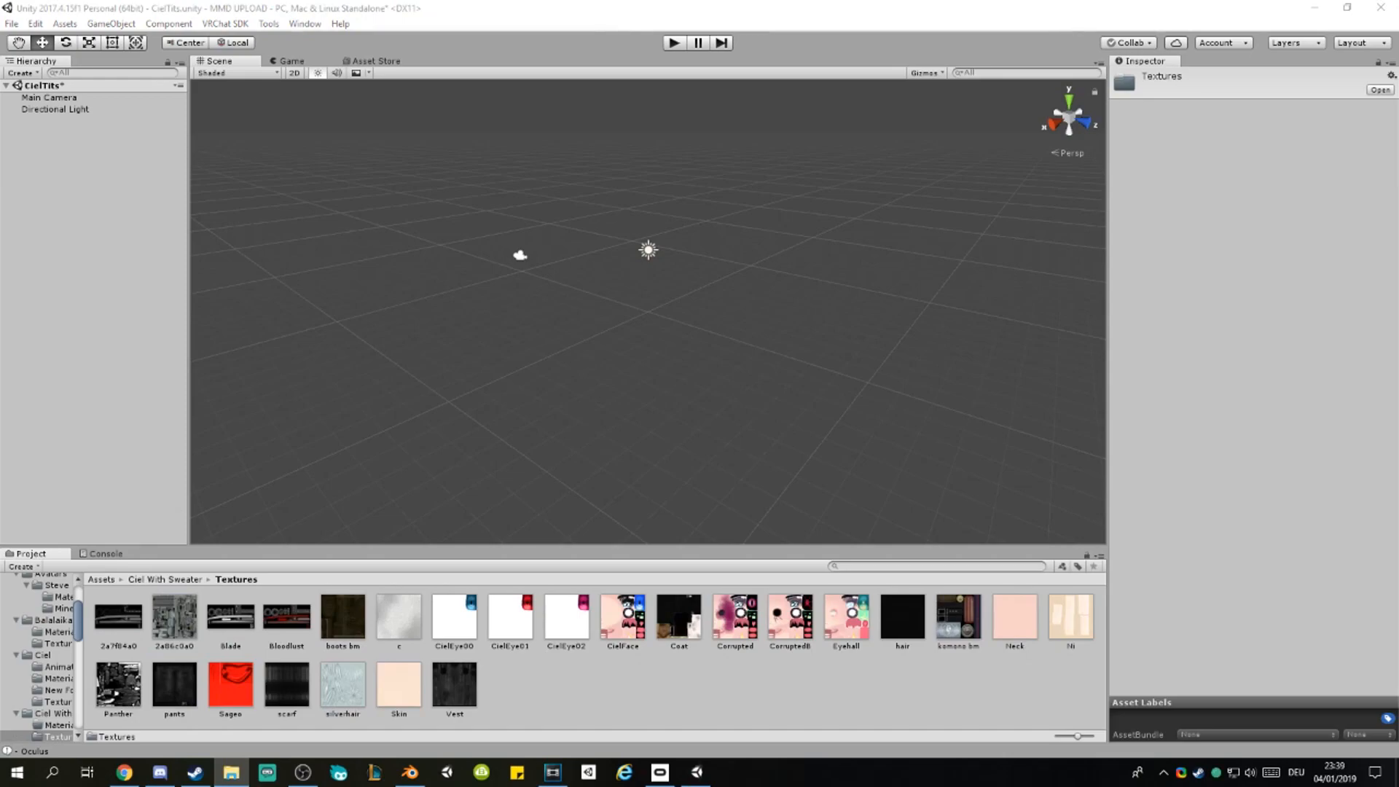
drag(642, 700, 631, 691)
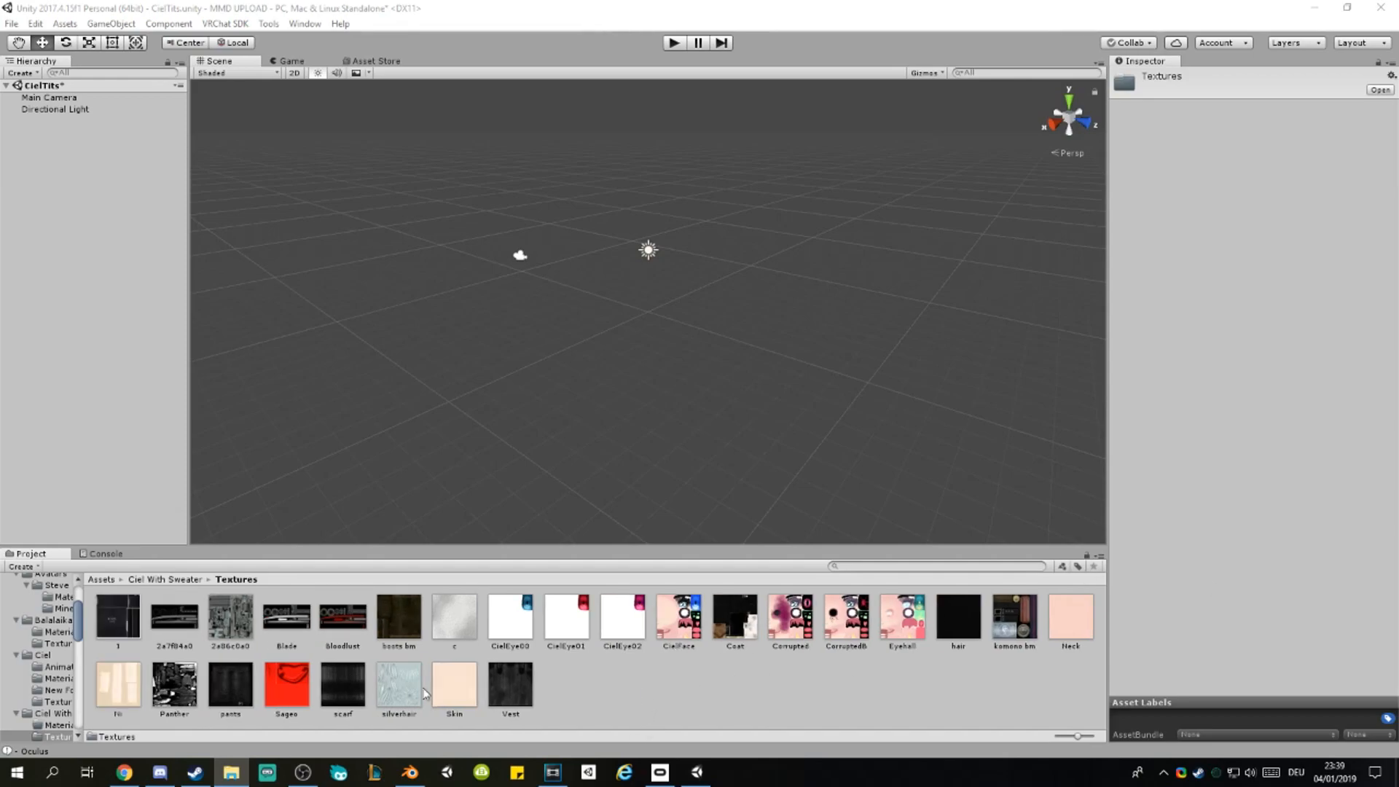
Step: Import the Ciel With Sweater.fbx model into the Ciel With Sweater folder and place it in the scene
click(165, 579)
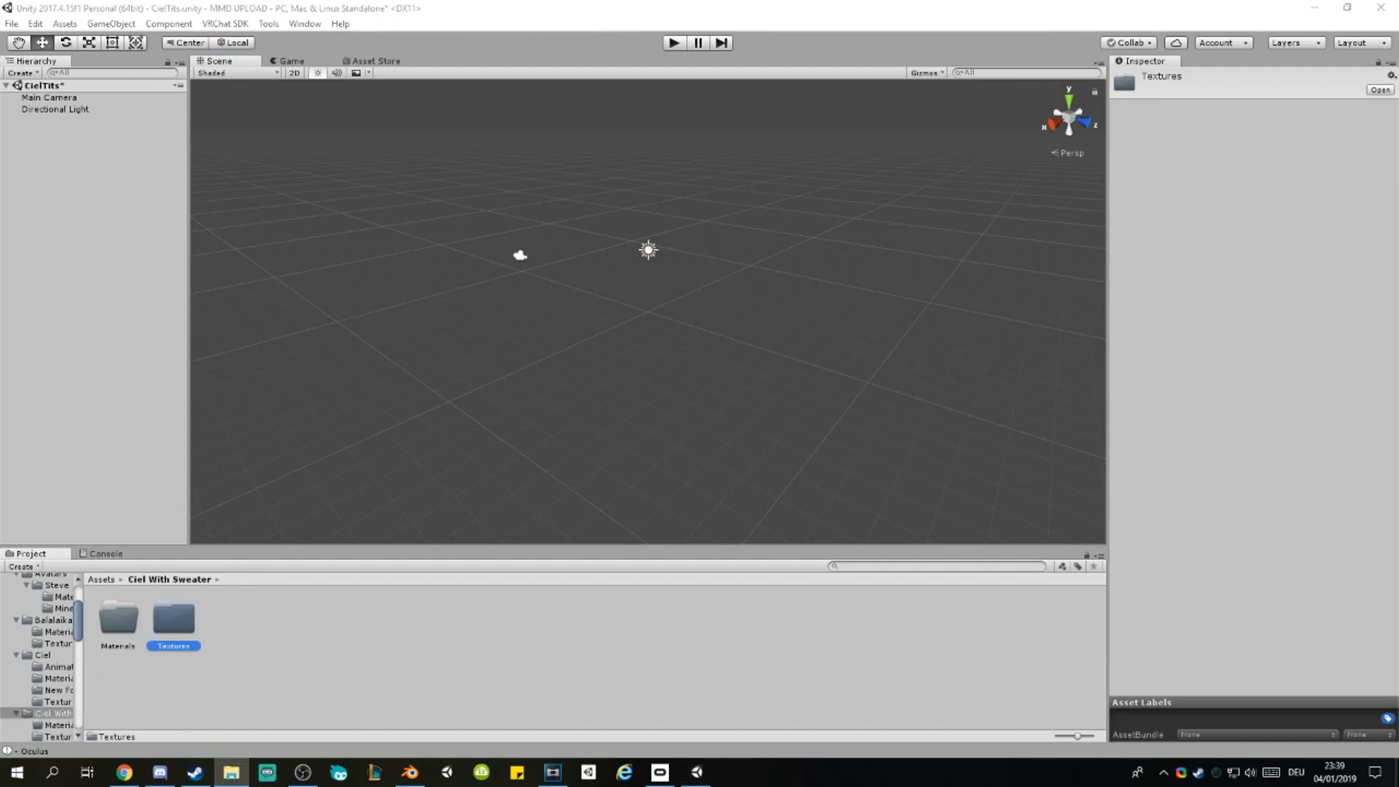
drag(462, 703, 317, 635)
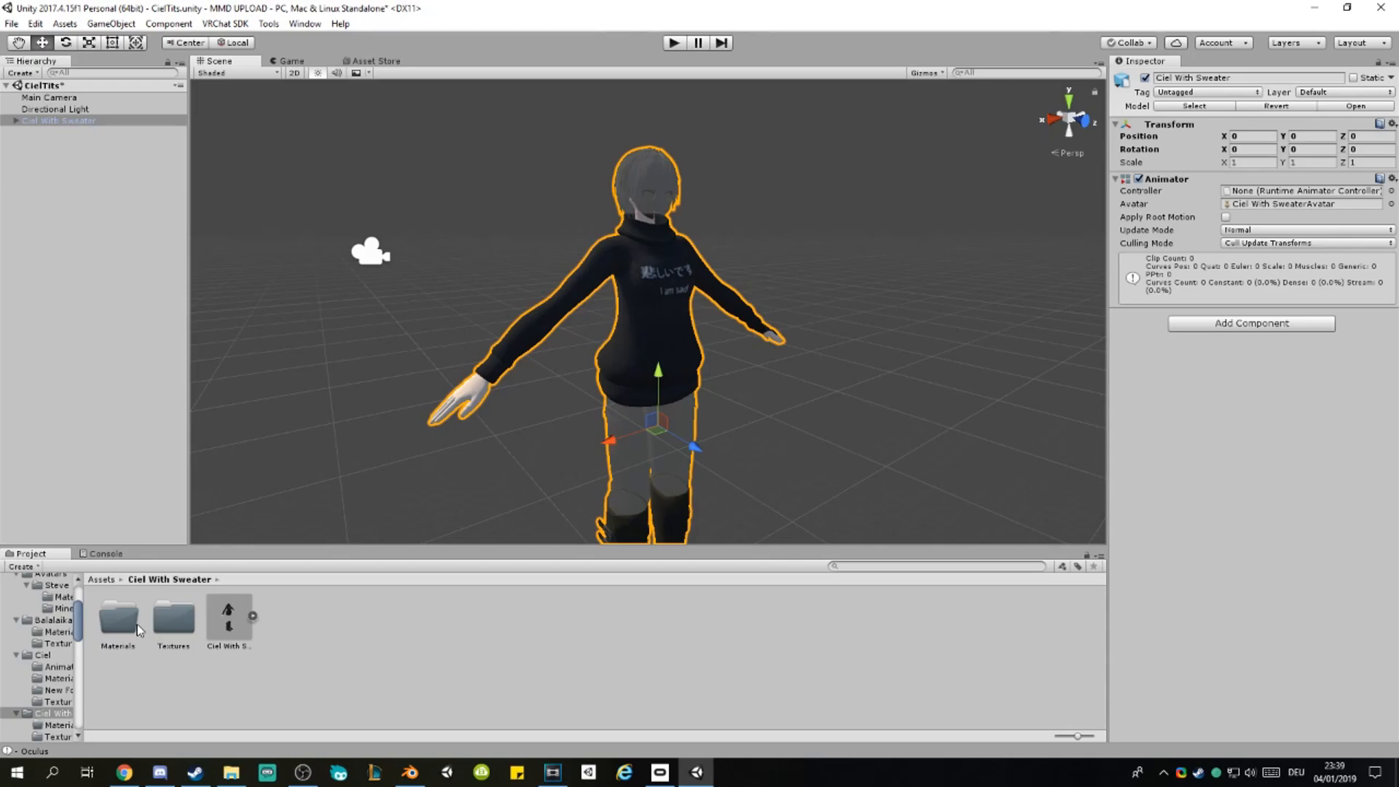
click(223, 626)
click(252, 616)
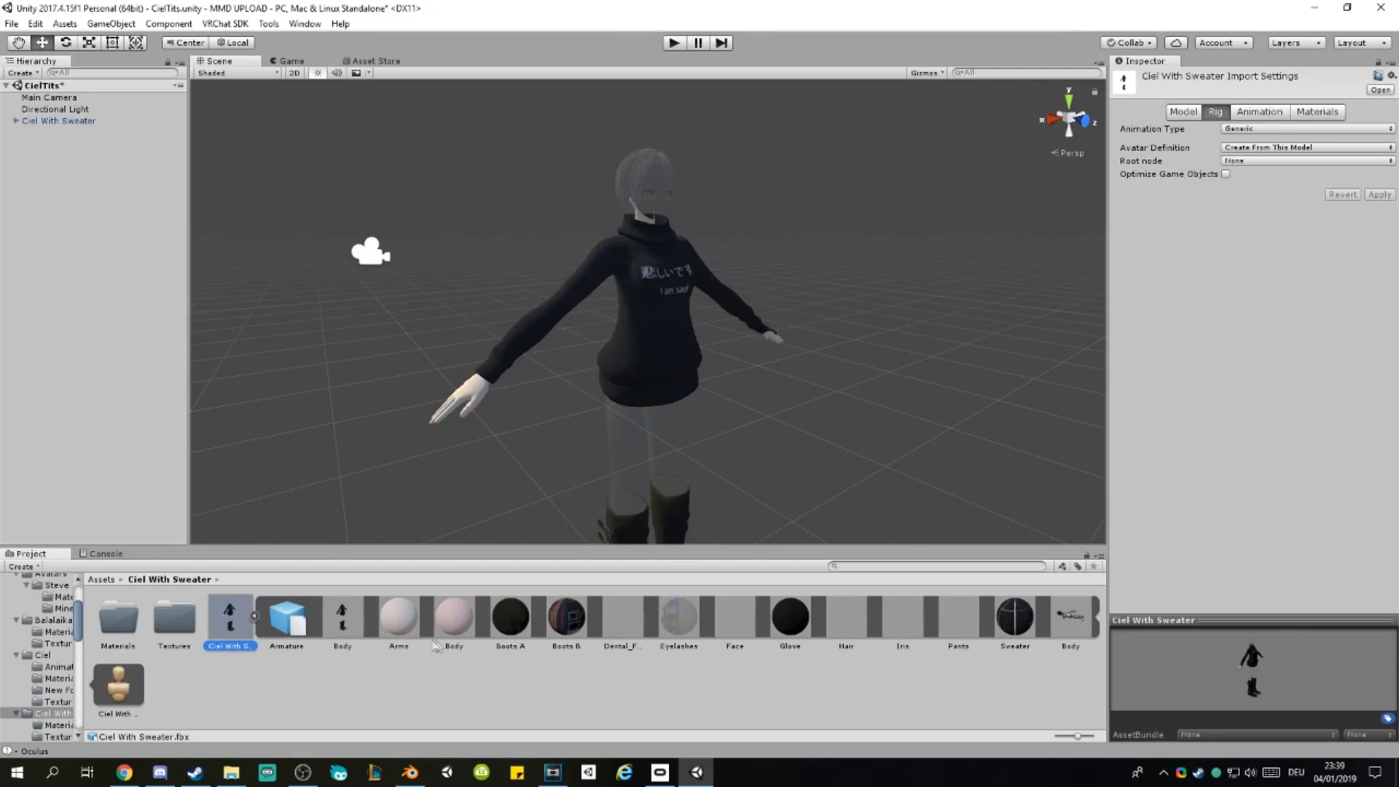
click(406, 620)
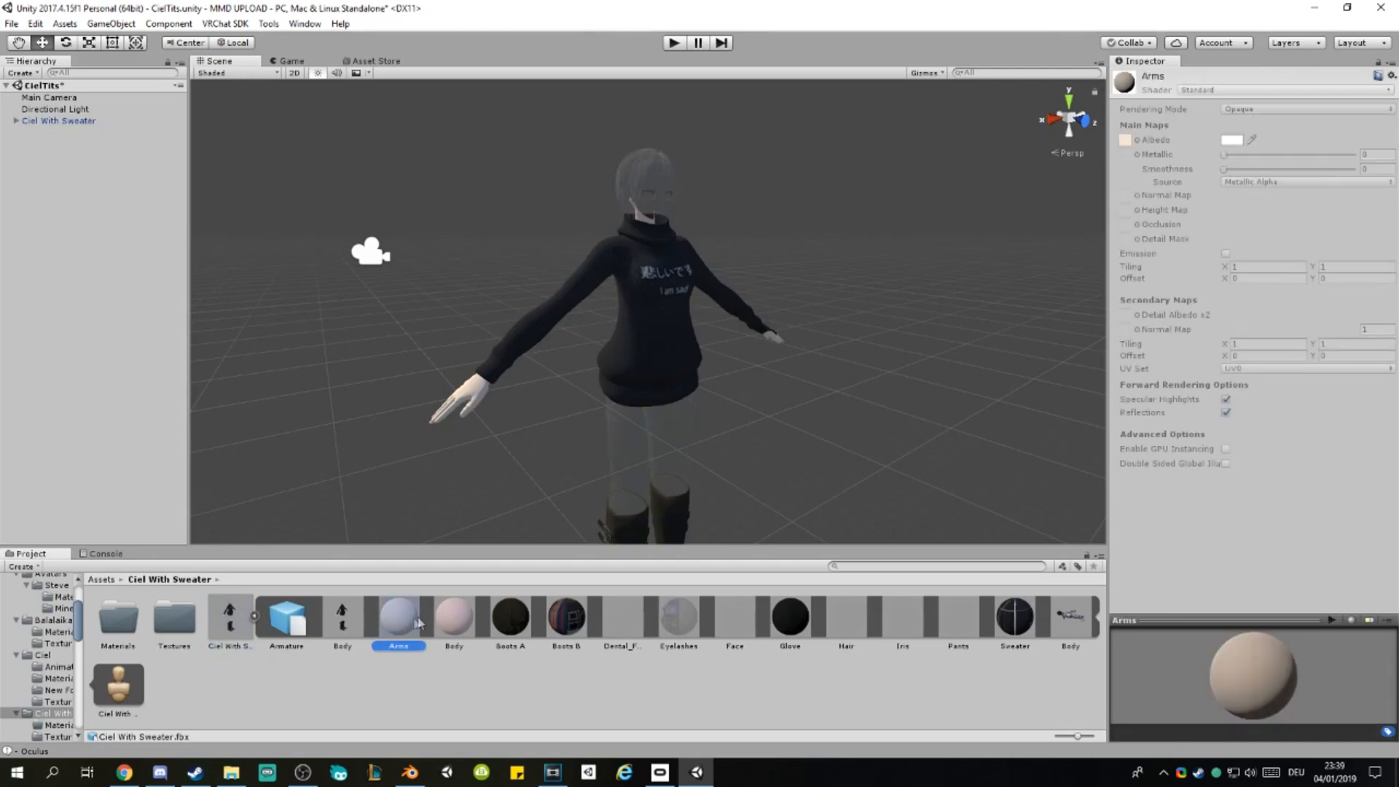
shift+click(511, 618)
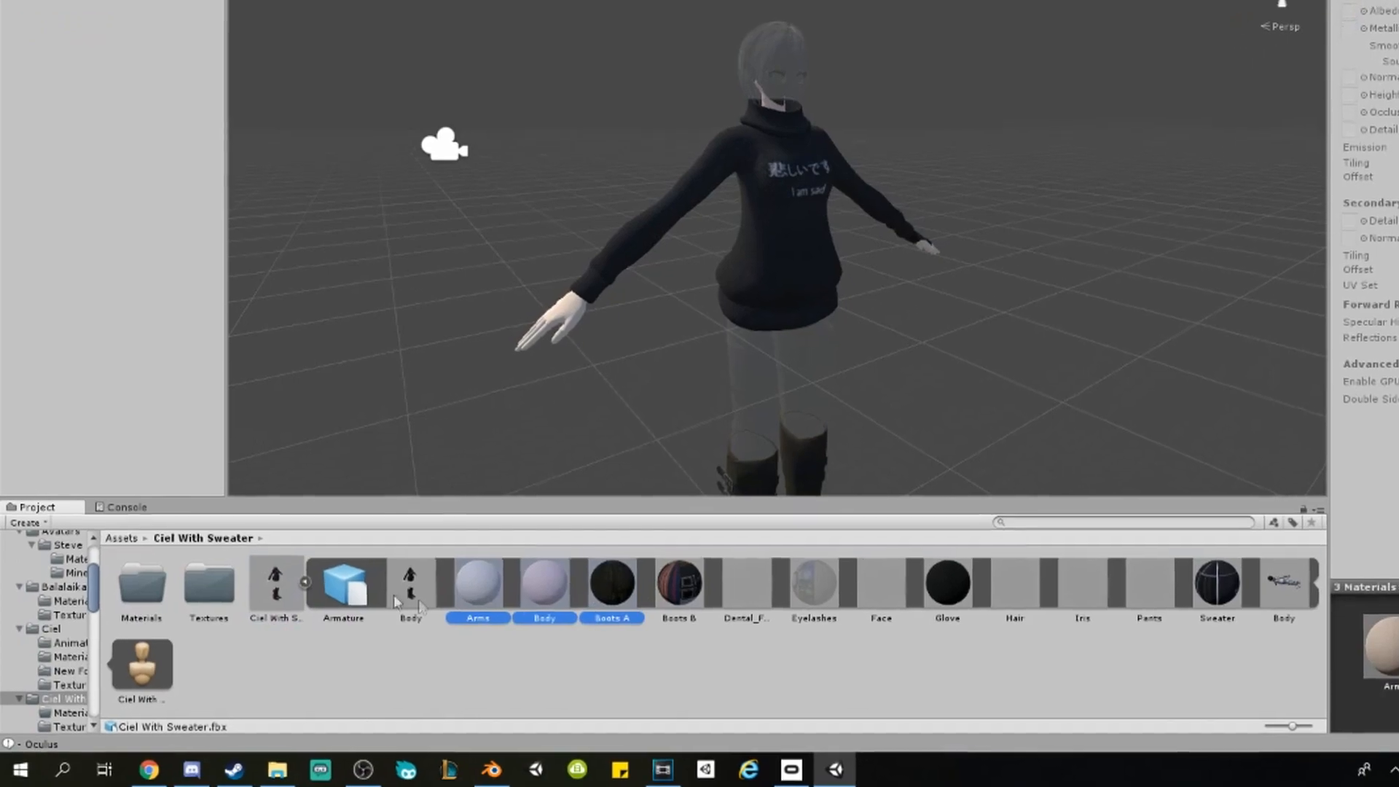
click(285, 596)
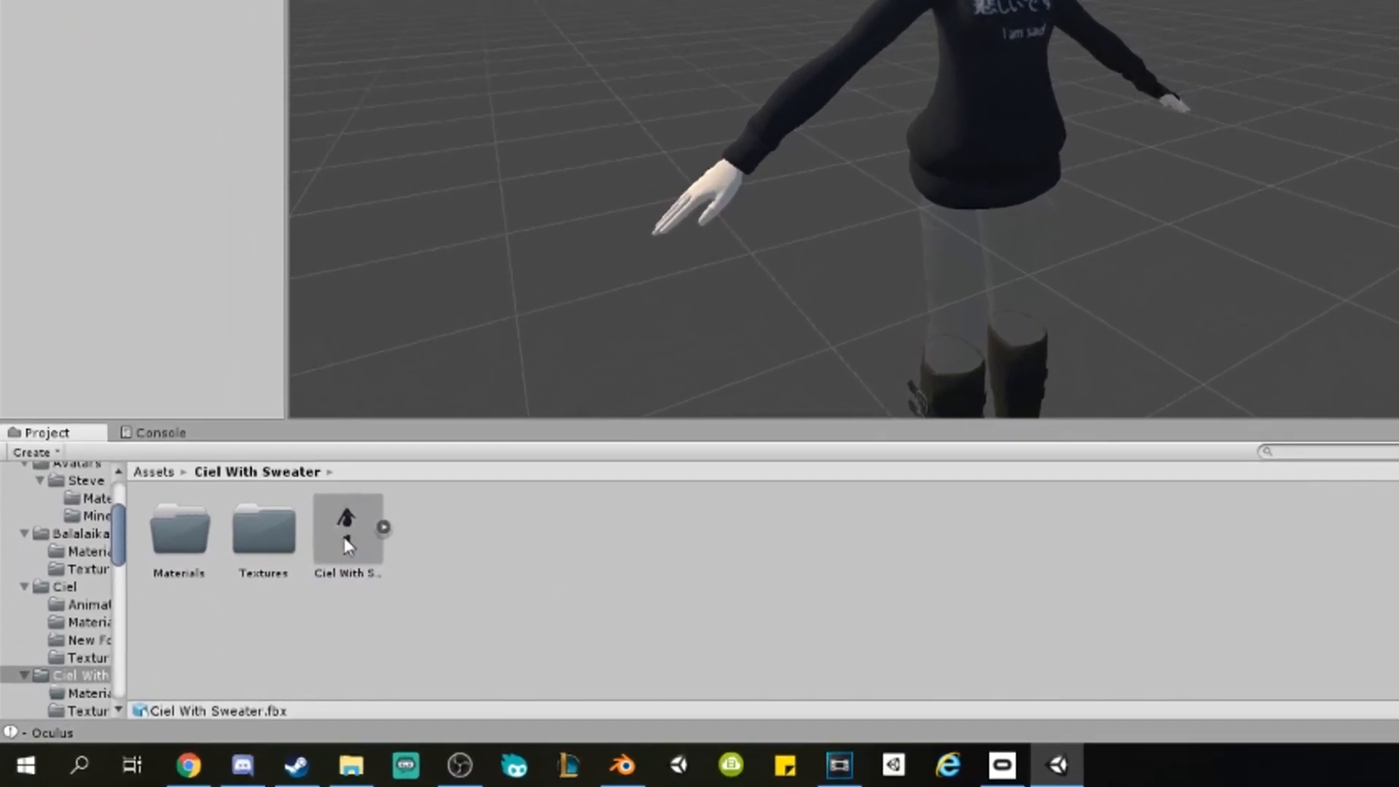
Step: Expand the Ciel With Sweater model asset and select only its materials, from Arms through Sweater, leaving out folders, game objects, avatar and mesh
click(344, 538)
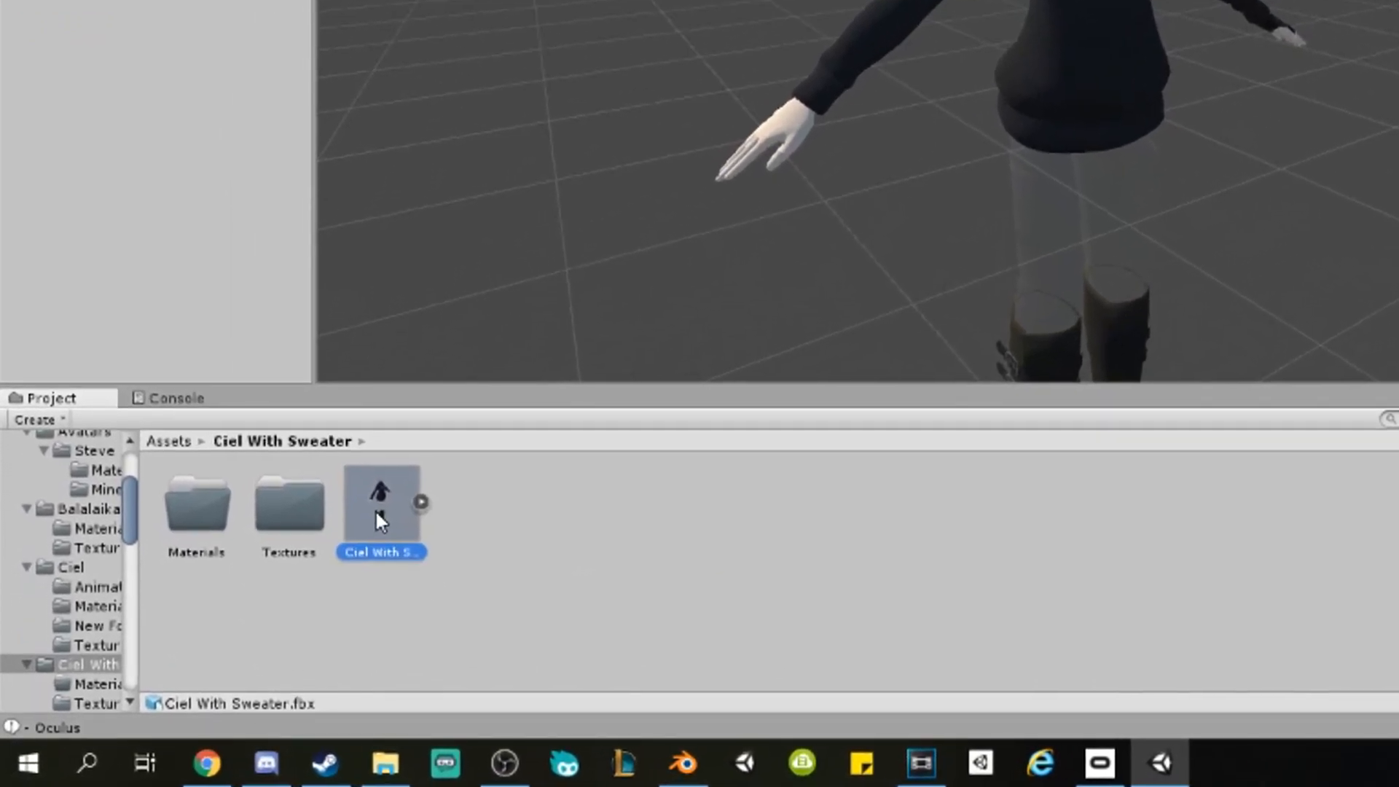
click(384, 527)
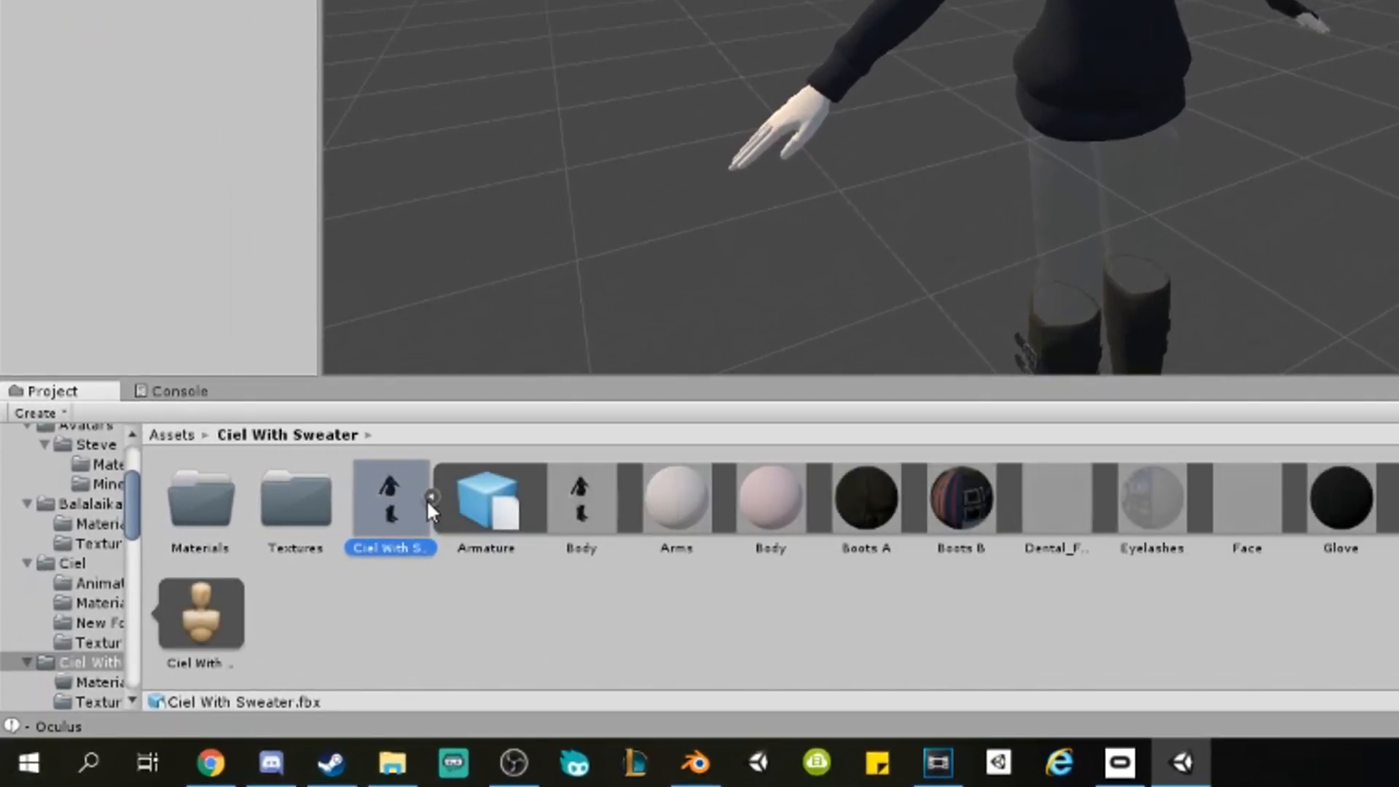
key(ctrl+a)
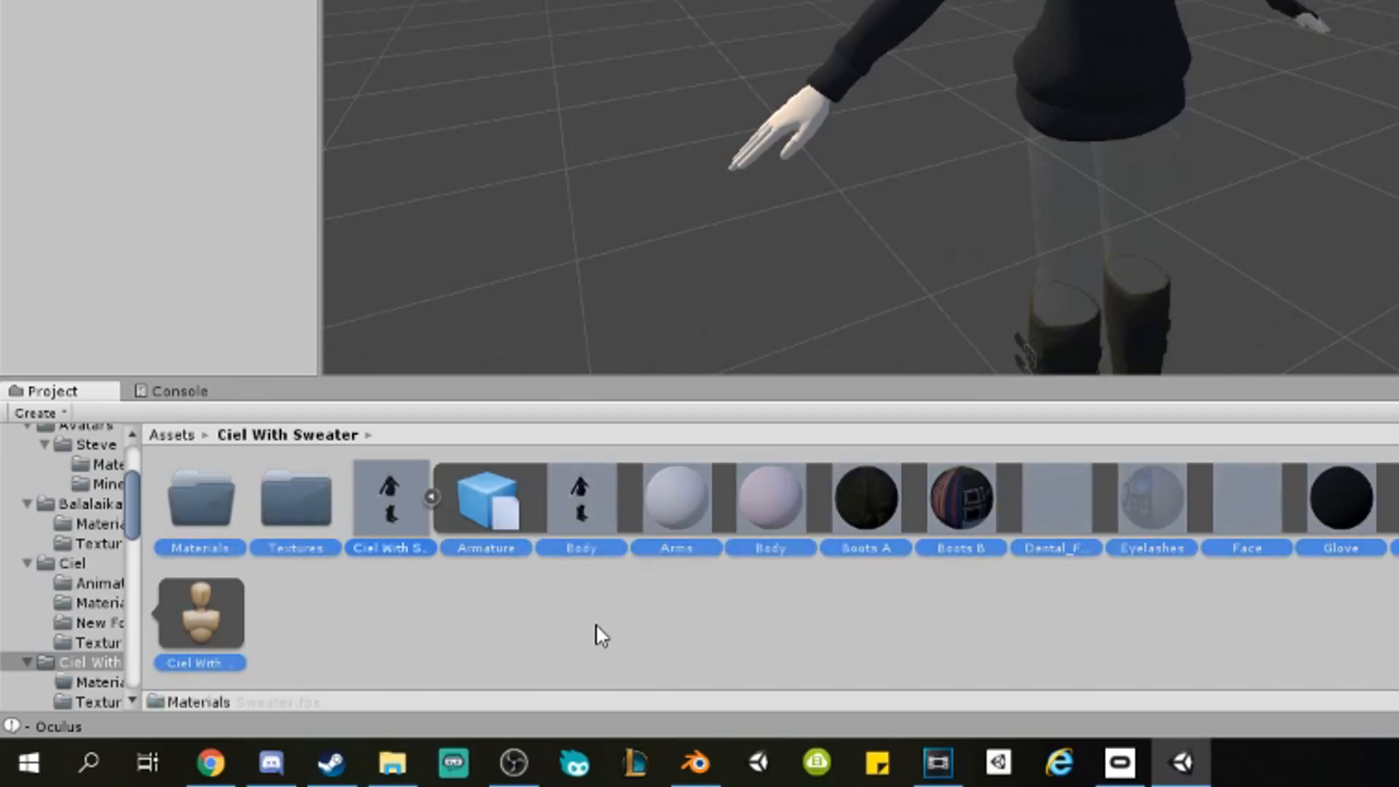
shift+click(210, 621)
shift+click(382, 506)
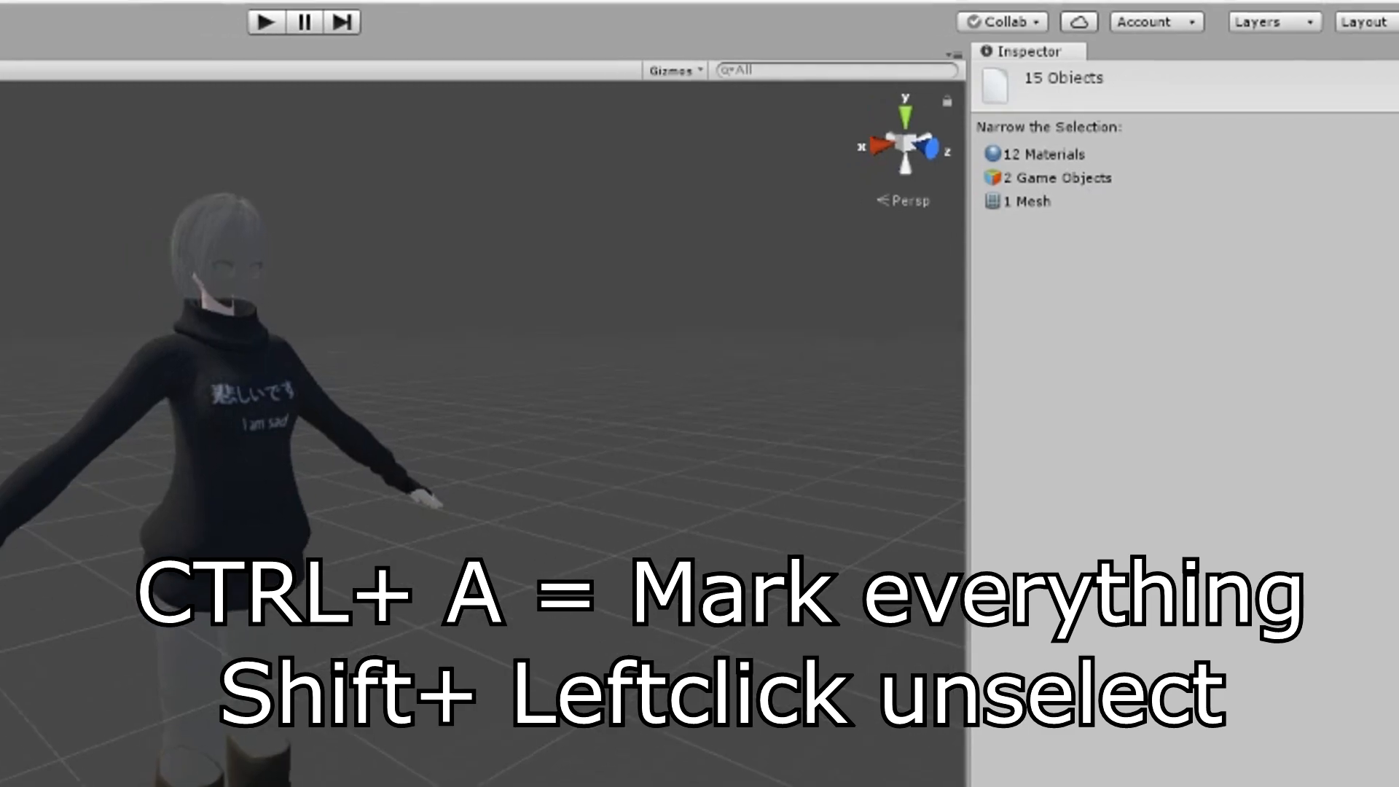
shift+click(112, 706)
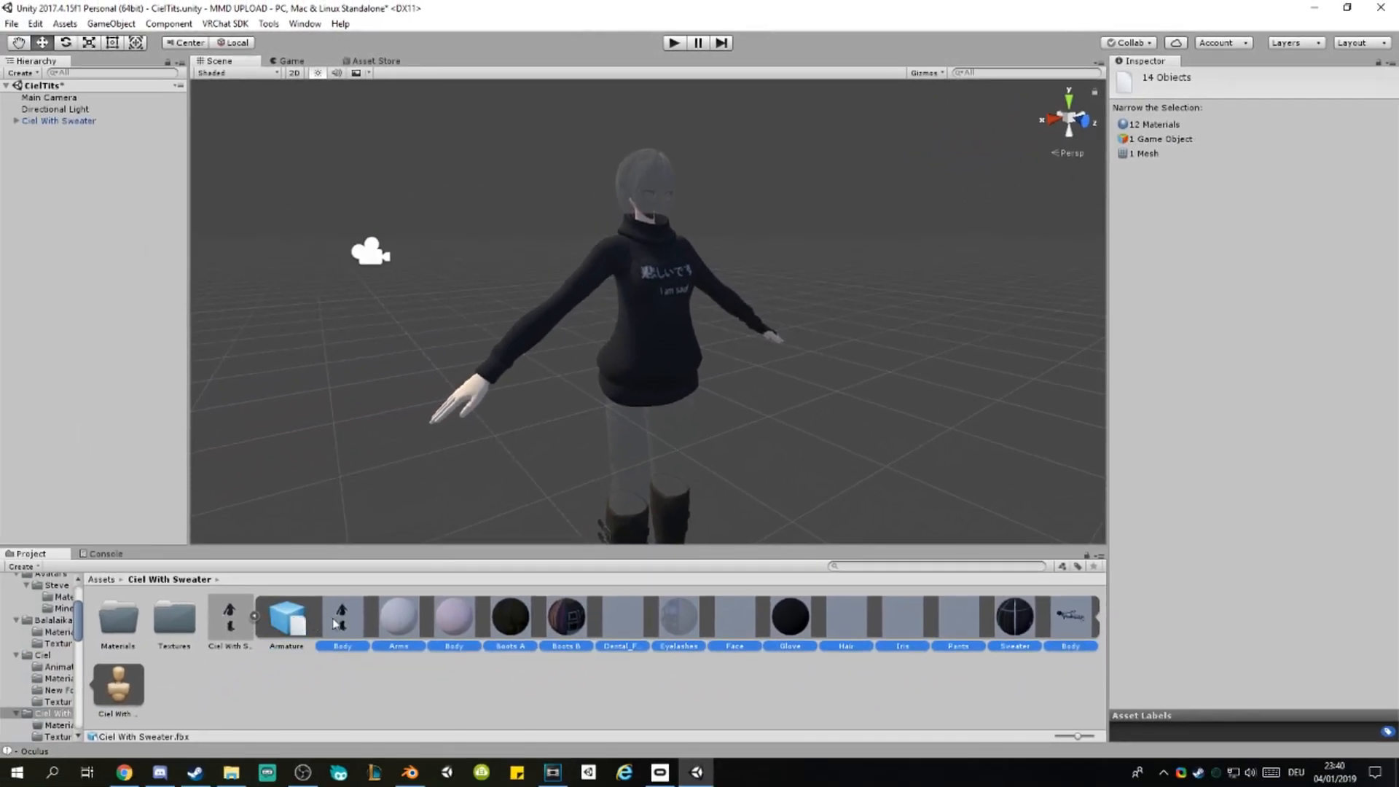
ctrl+click(347, 623)
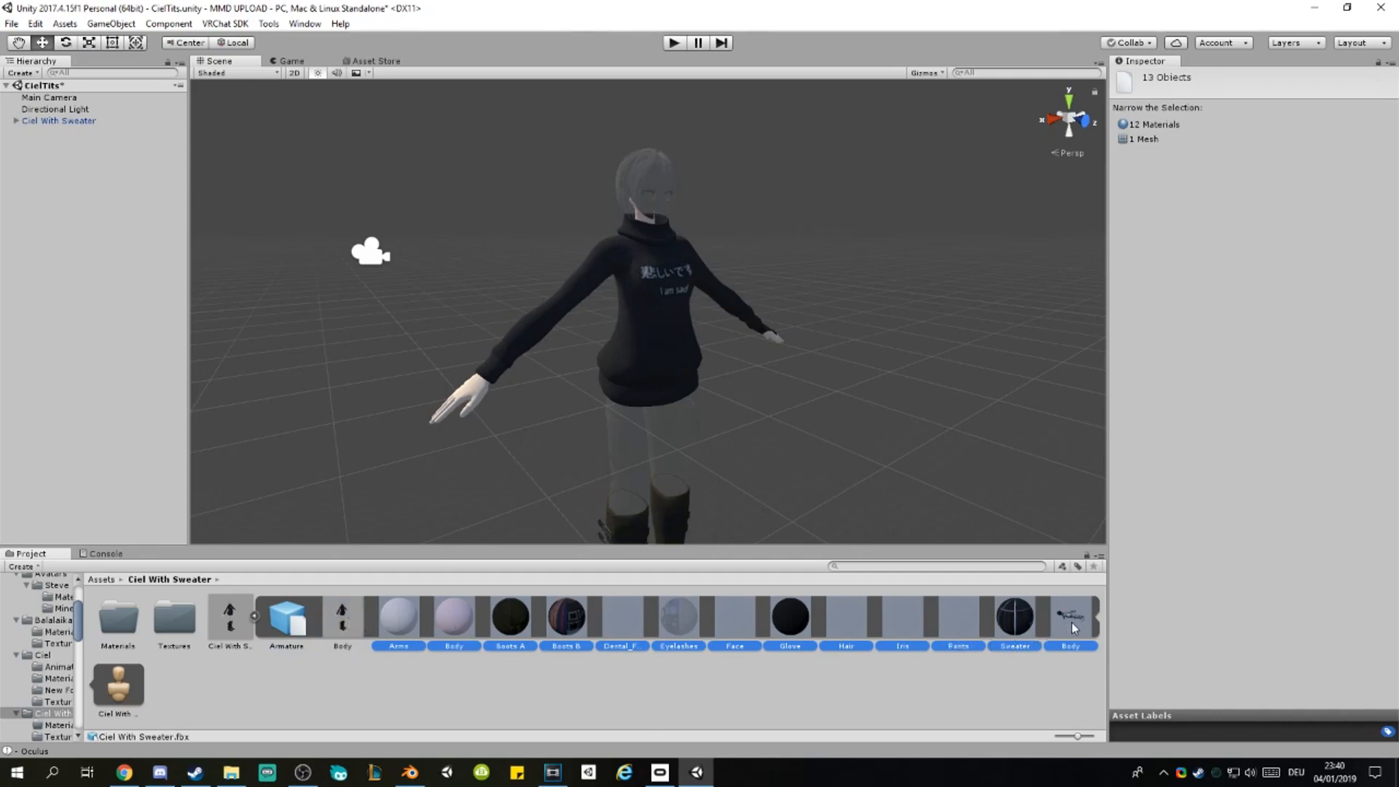
ctrl+click(1071, 623)
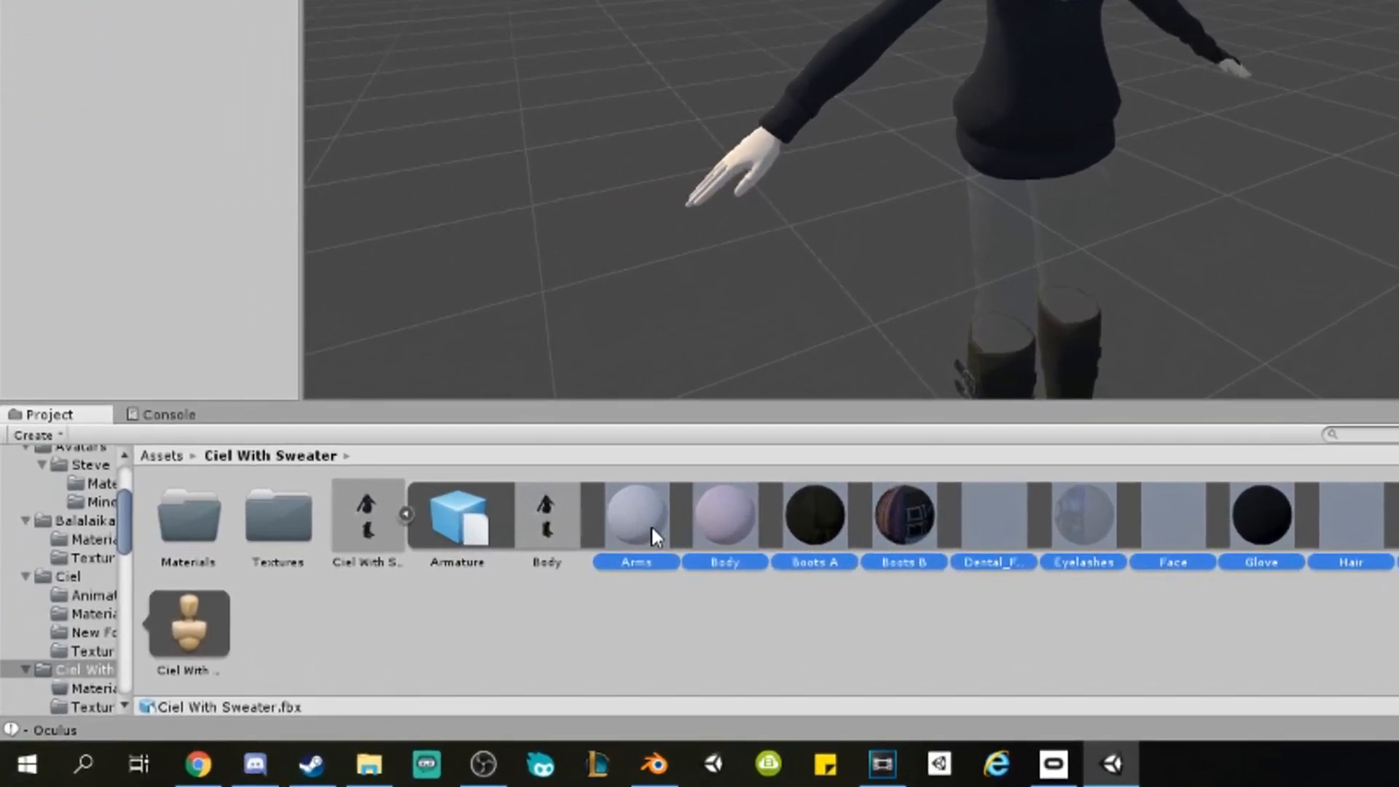
Step: Extract the selected materials from the Ciel With Sweater prefab into its Materials folder
right_click(650, 525)
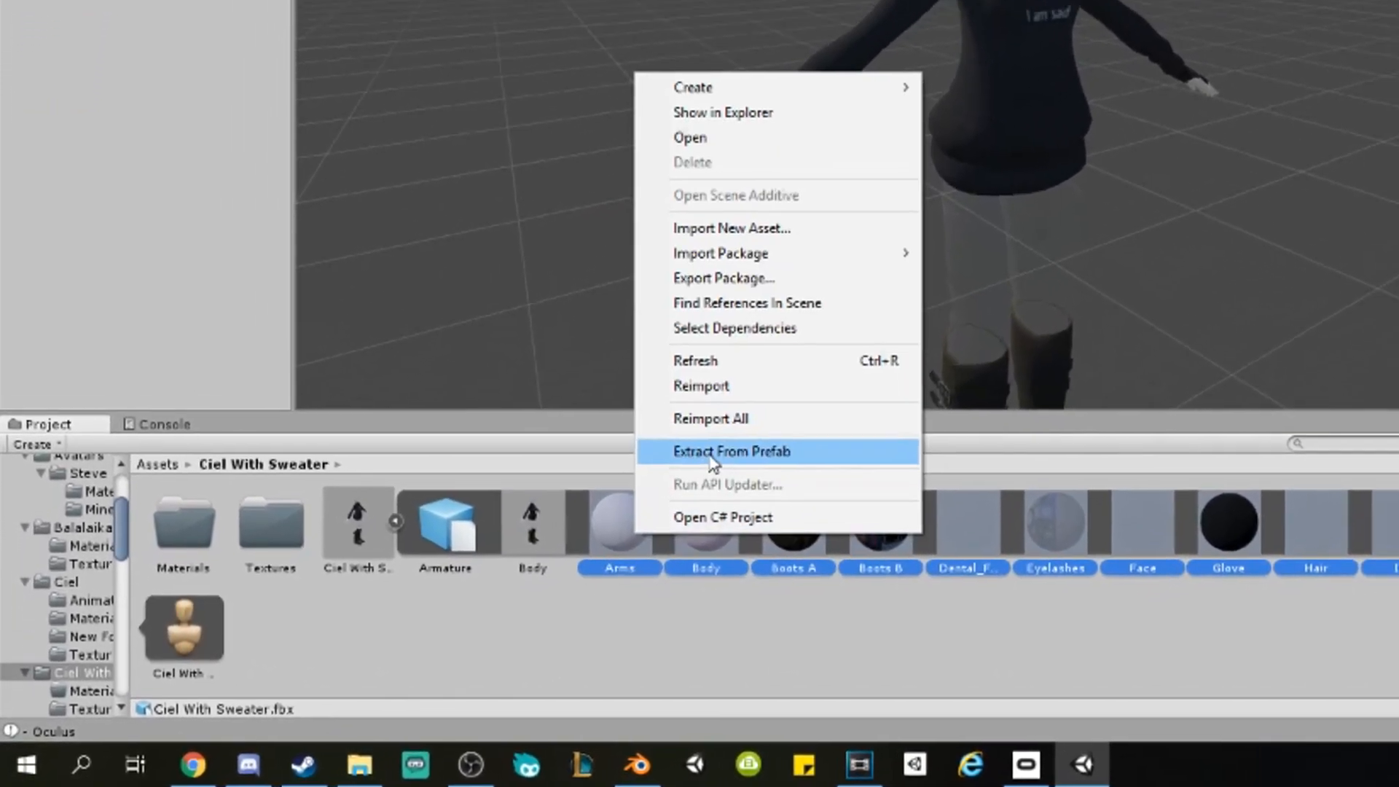
click(713, 452)
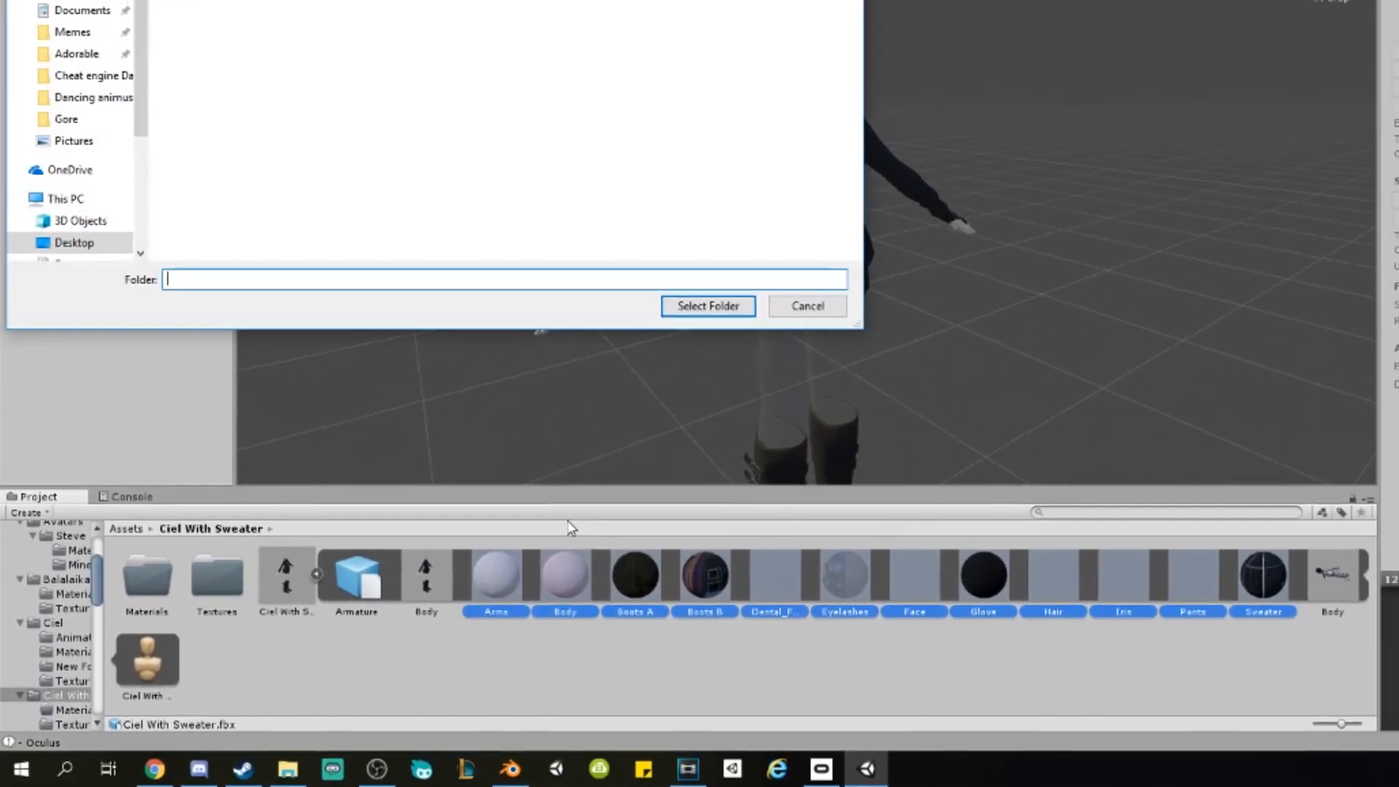
click(169, 131)
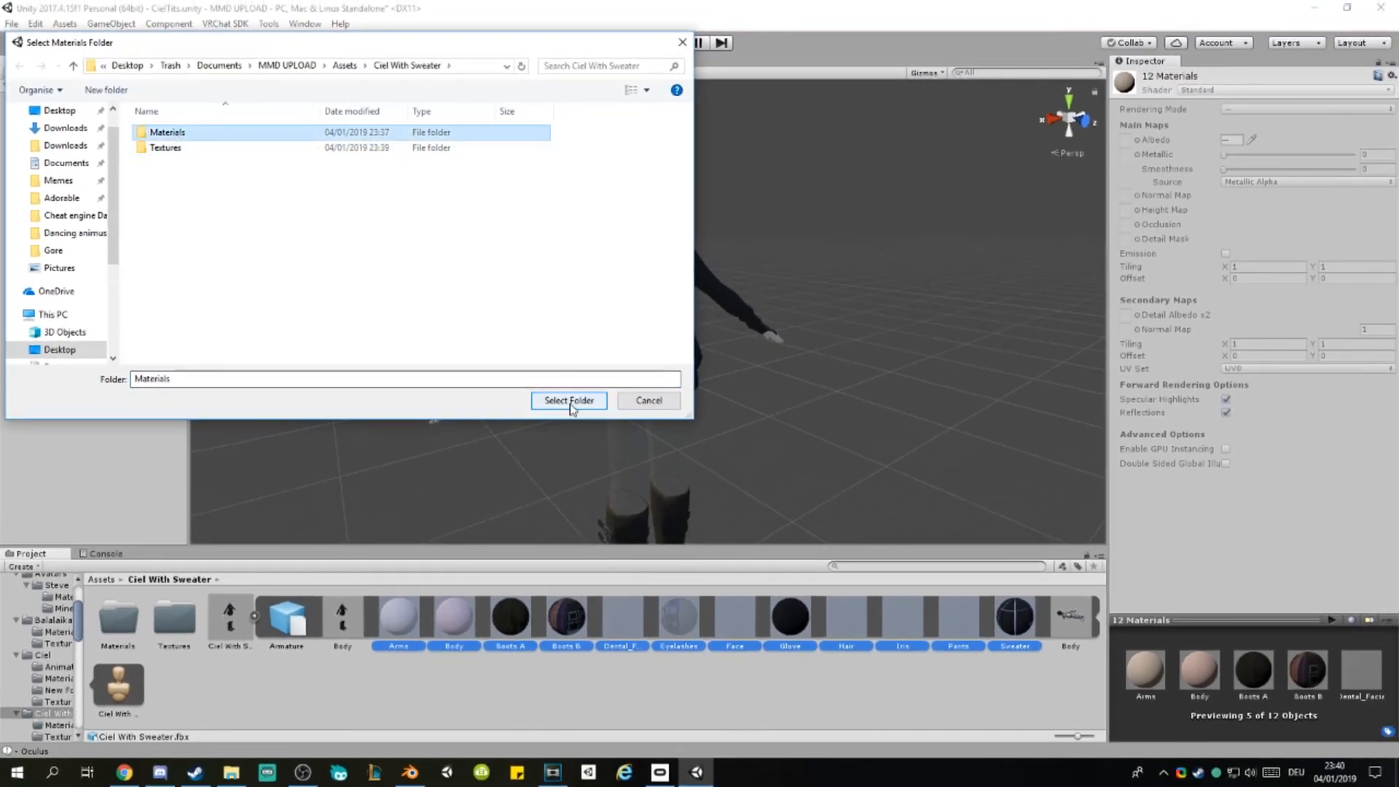
click(569, 400)
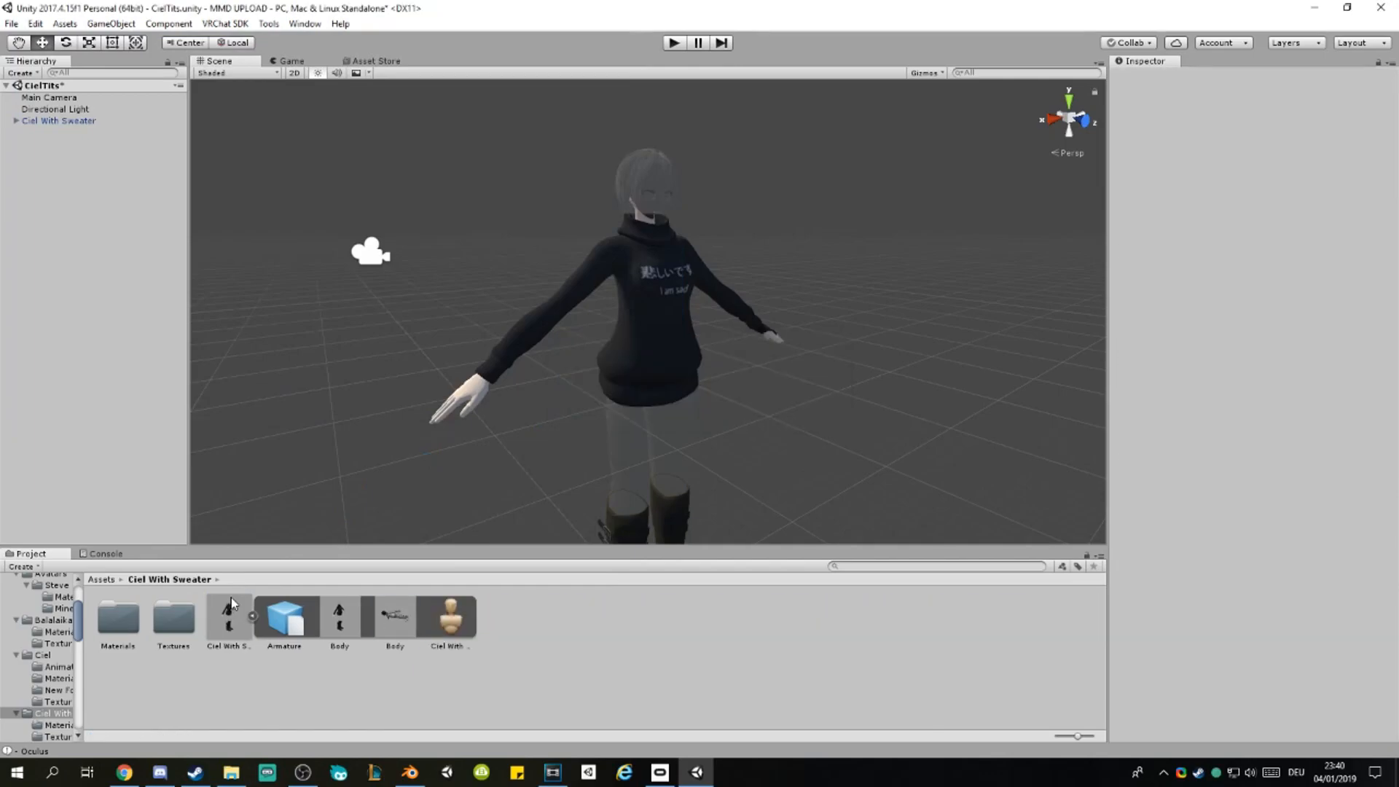
Step: Open the Materials folder, select all twelve extracted materials and set their rendering mode to Opaque
click(114, 625)
double_click(114, 627)
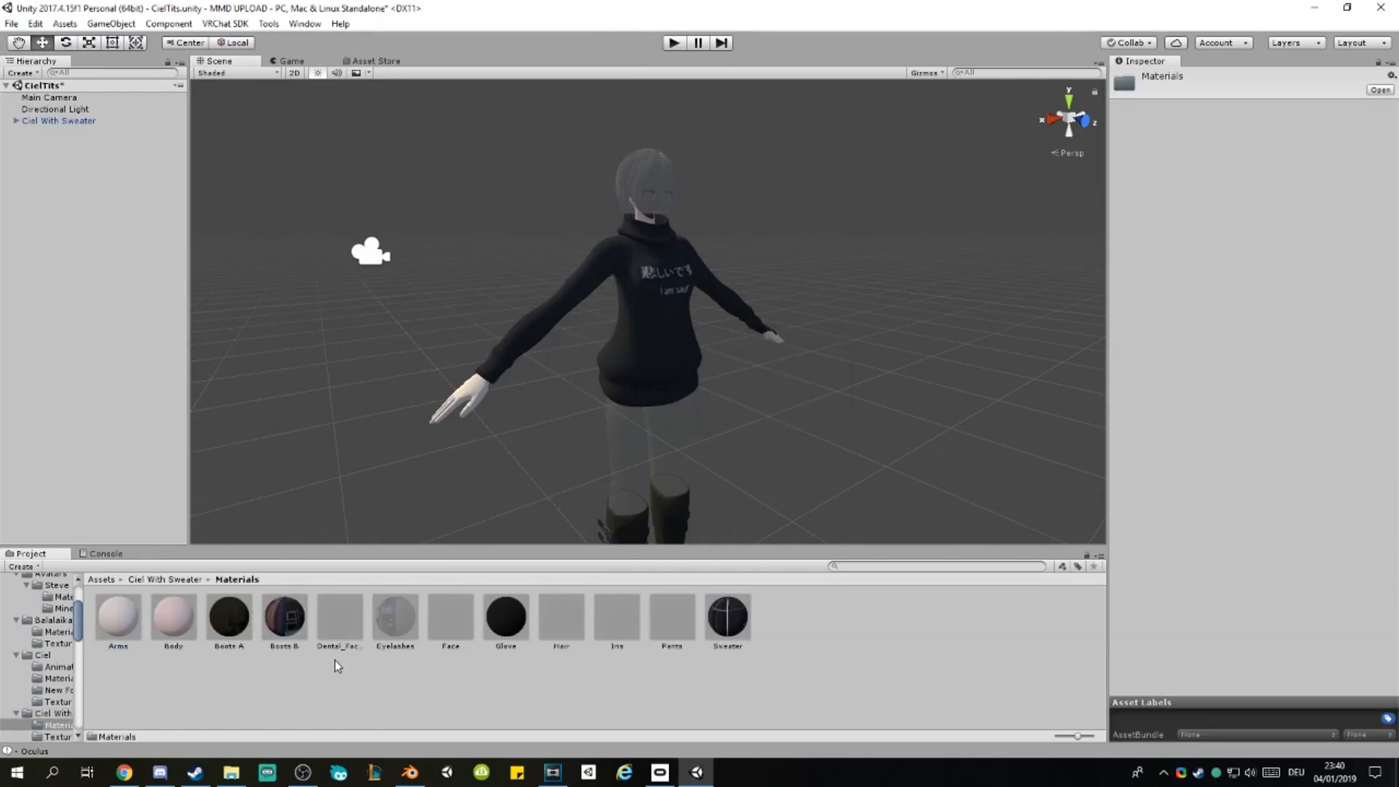
key(ctrl+a)
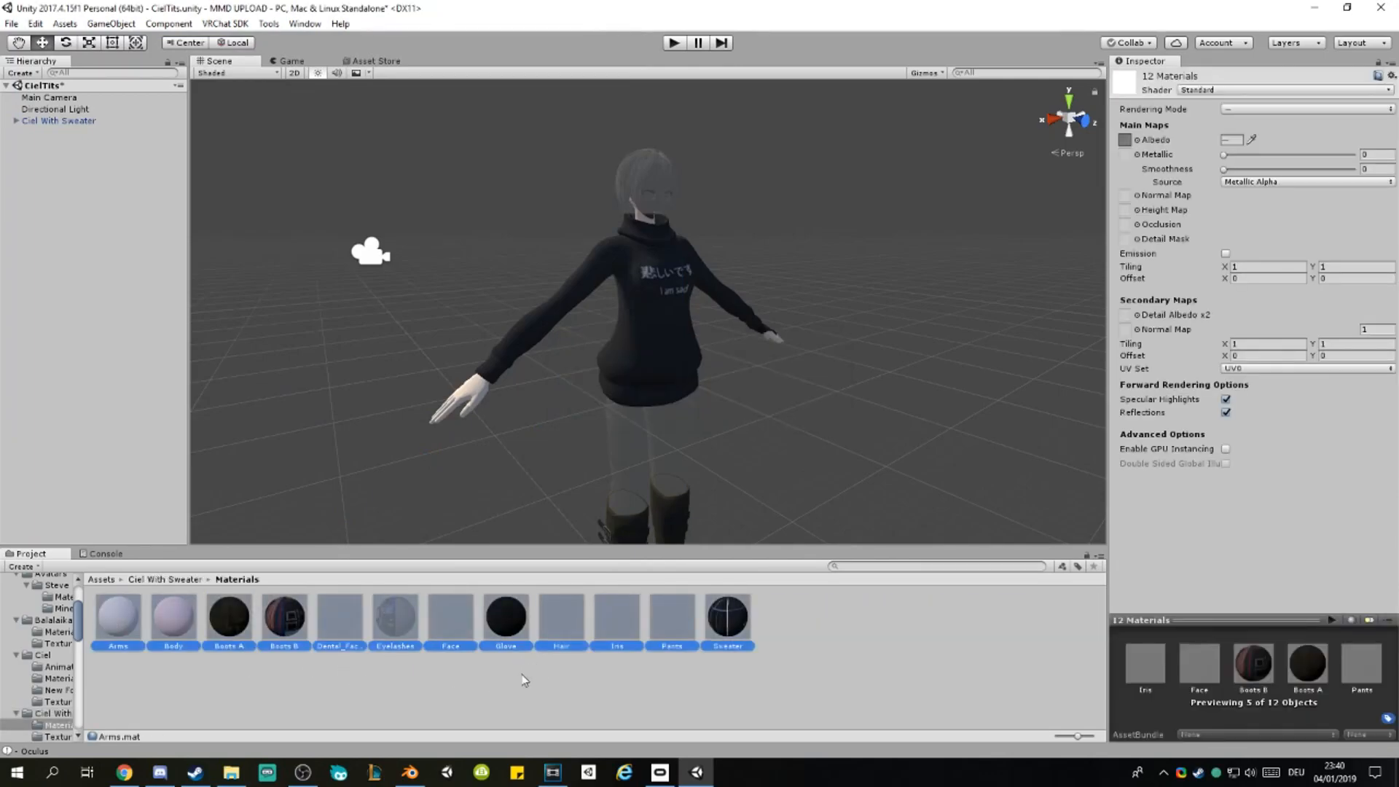
click(1244, 90)
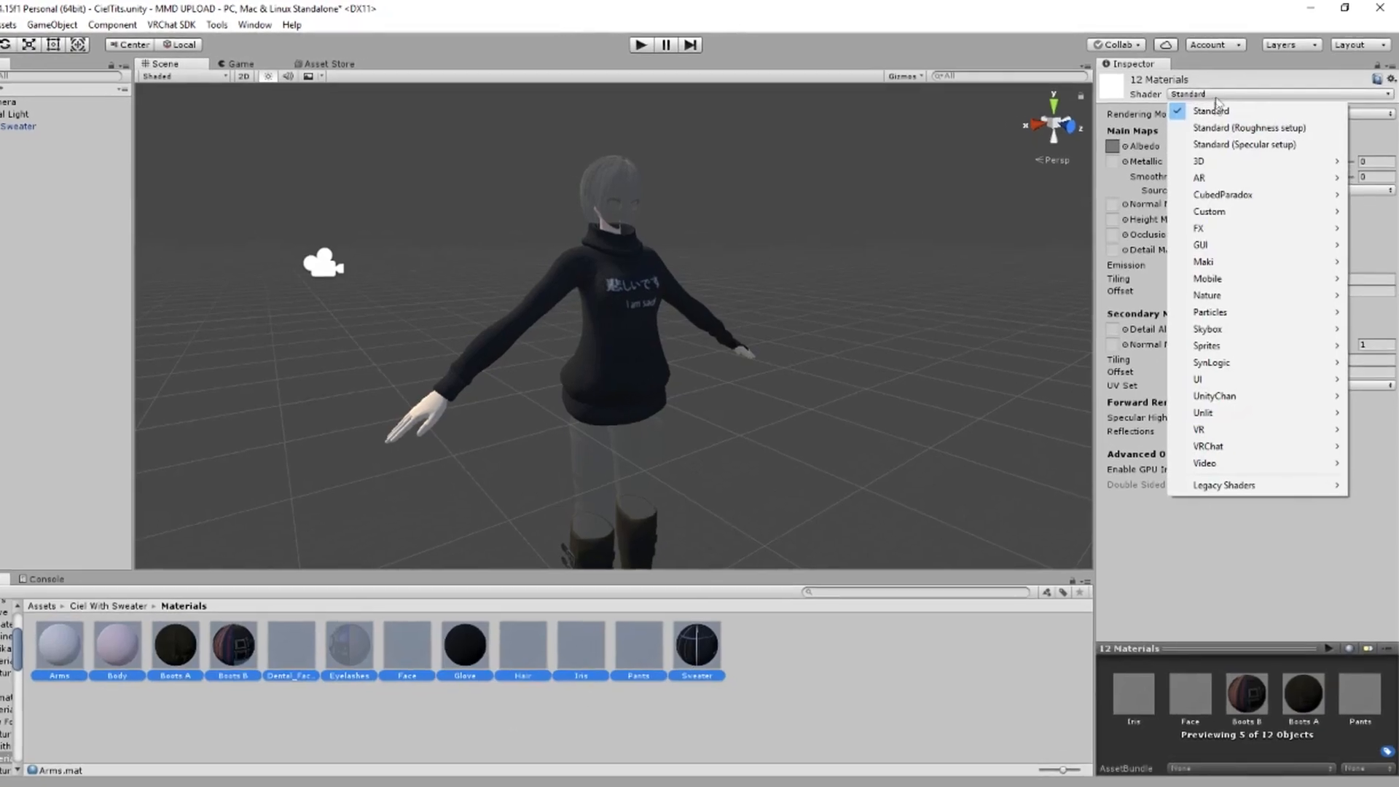
click(1219, 105)
click(1242, 108)
click(1182, 177)
Step: Change the shader of all twelve materials to CubedParadox/Flat Lit Toon
click(1166, 125)
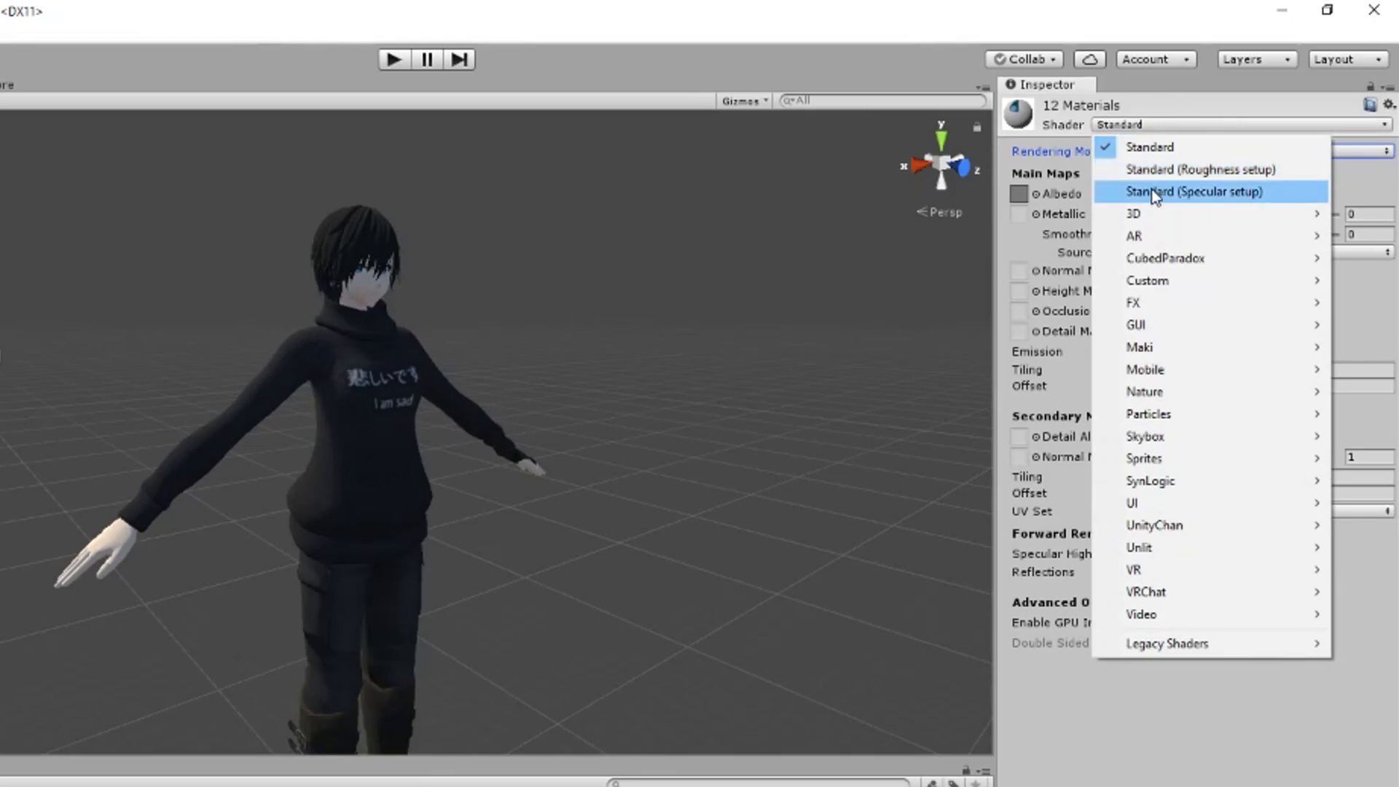
mouse_move(1165, 258)
click(918, 253)
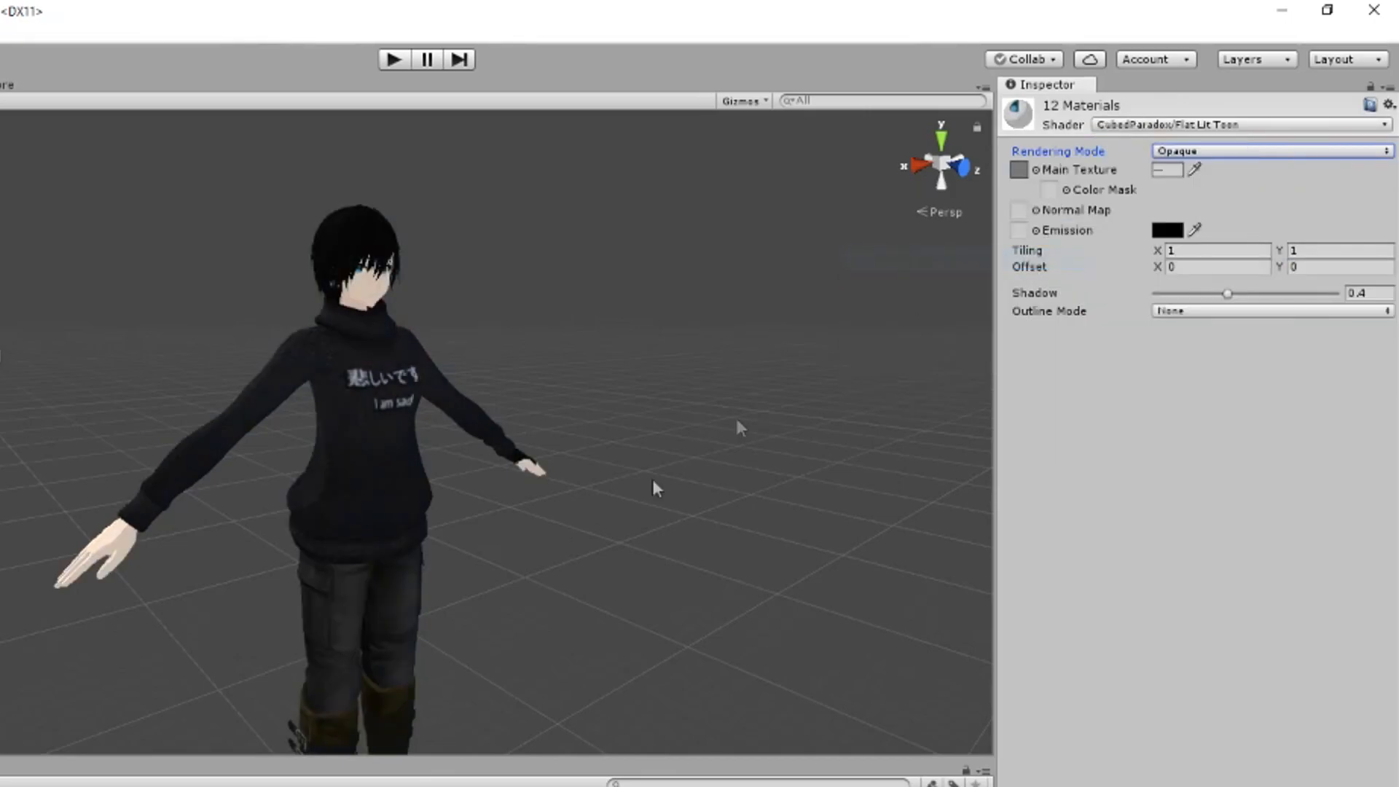
Step: Check the individual materials' colours, then reselect all twelve and set their Main Texture colour to white
alt+drag(516, 549, 437, 543)
middle_drag(437, 543, 297, 653)
scroll(329, 510, up, 5)
middle_drag(332, 510, 333, 587)
scroll(333, 587, up, 4)
key(Left)
key(Left)
key(Left)
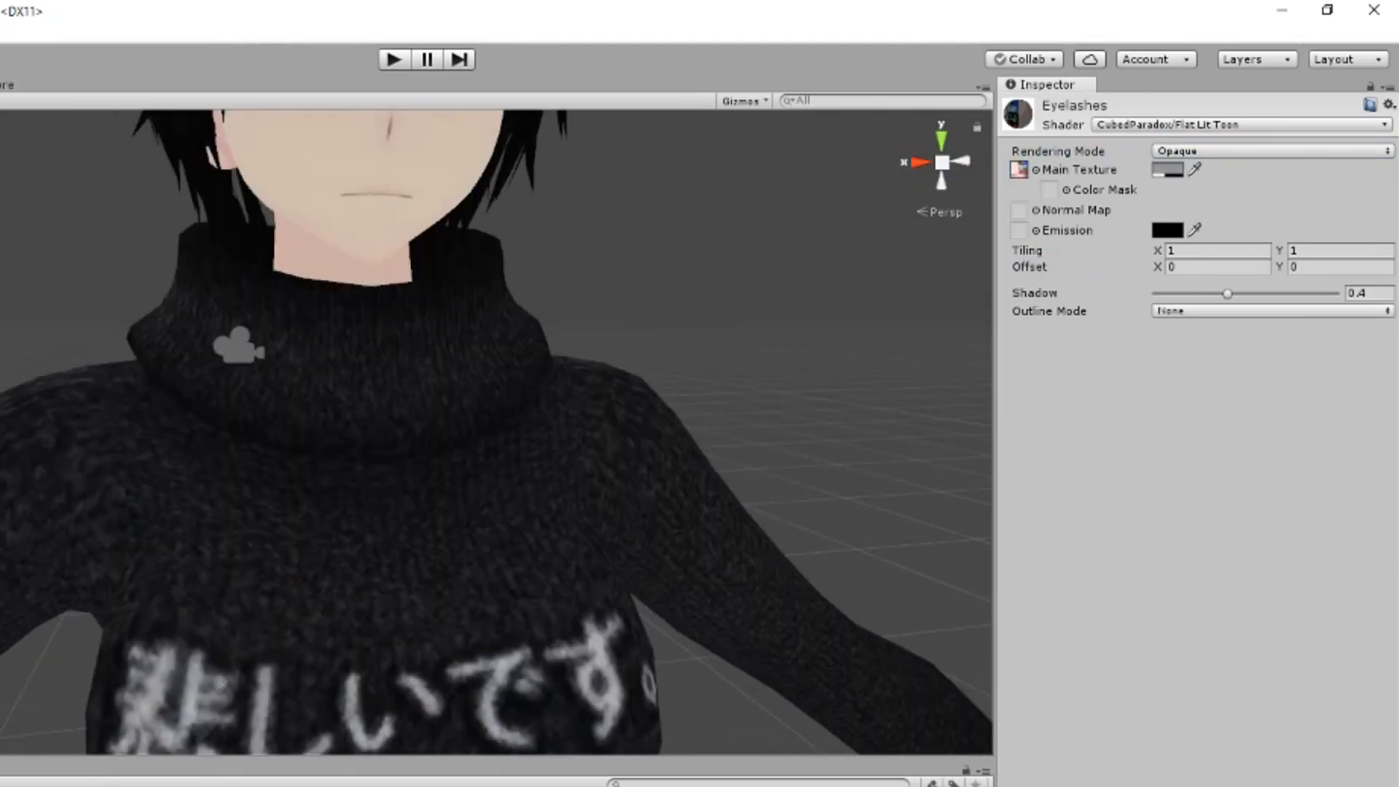
key(Left)
key(ctrl+a)
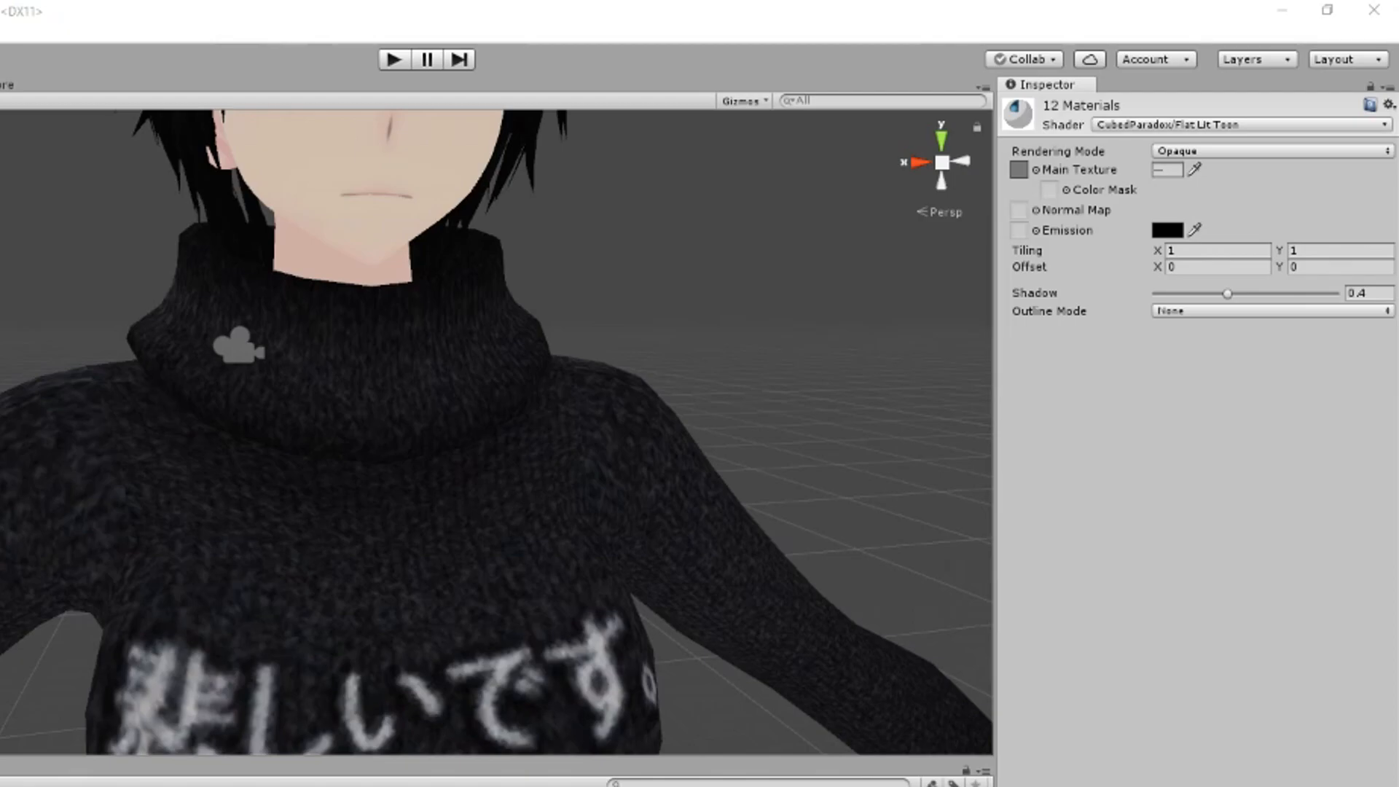
scroll(240, 530, down, 6)
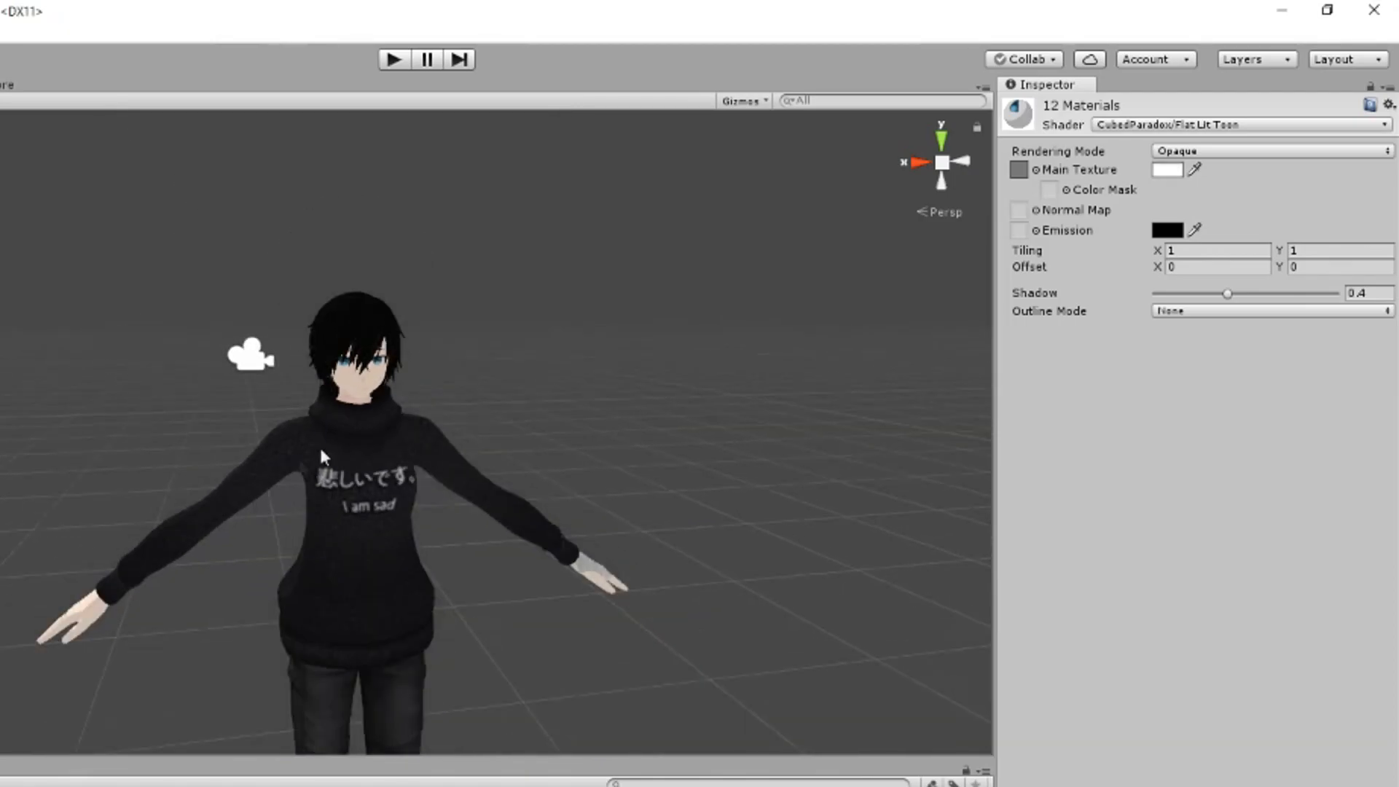
click(1020, 172)
click(1073, 357)
Step: Set the outline mode of all twelve materials to Tinted with a width of 0
click(1196, 311)
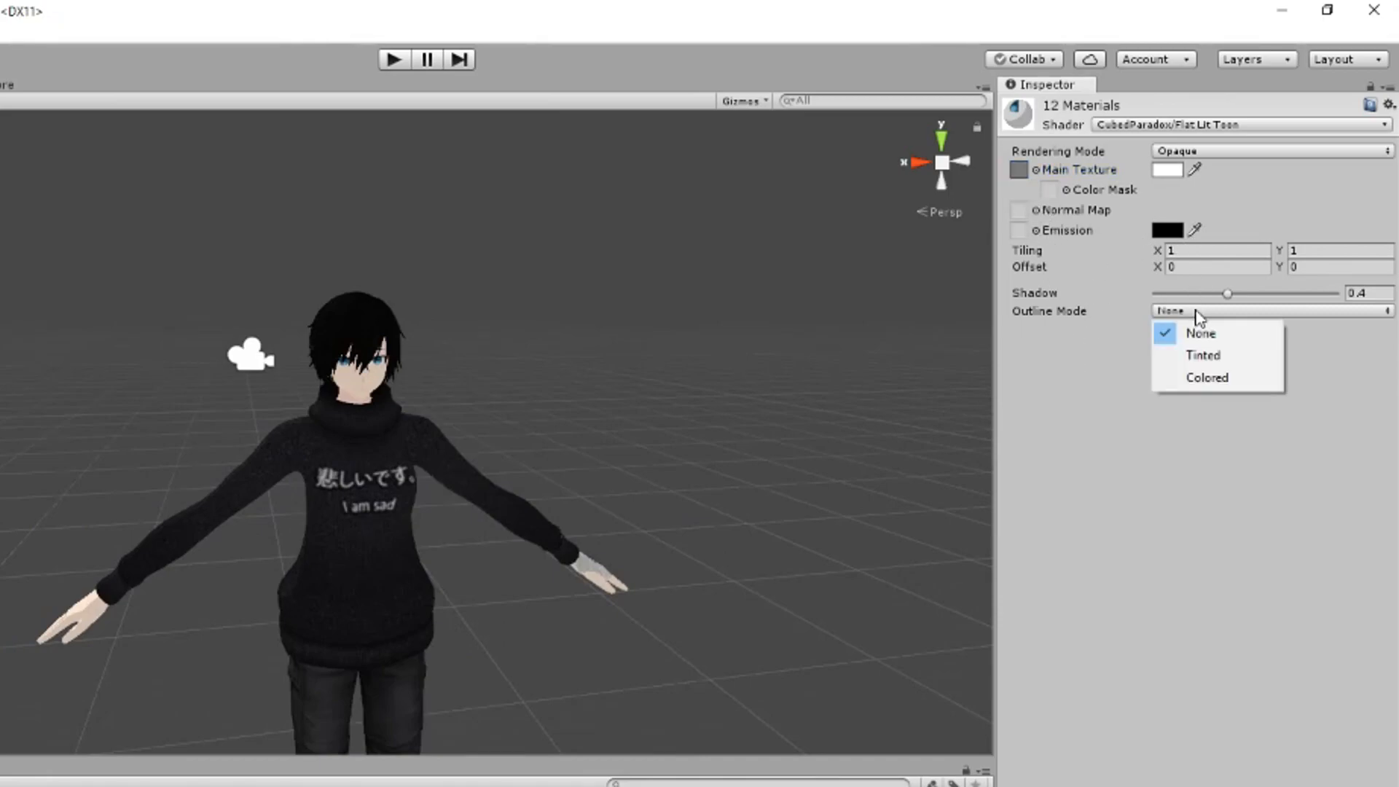
click(1196, 353)
click(1188, 345)
text(0)
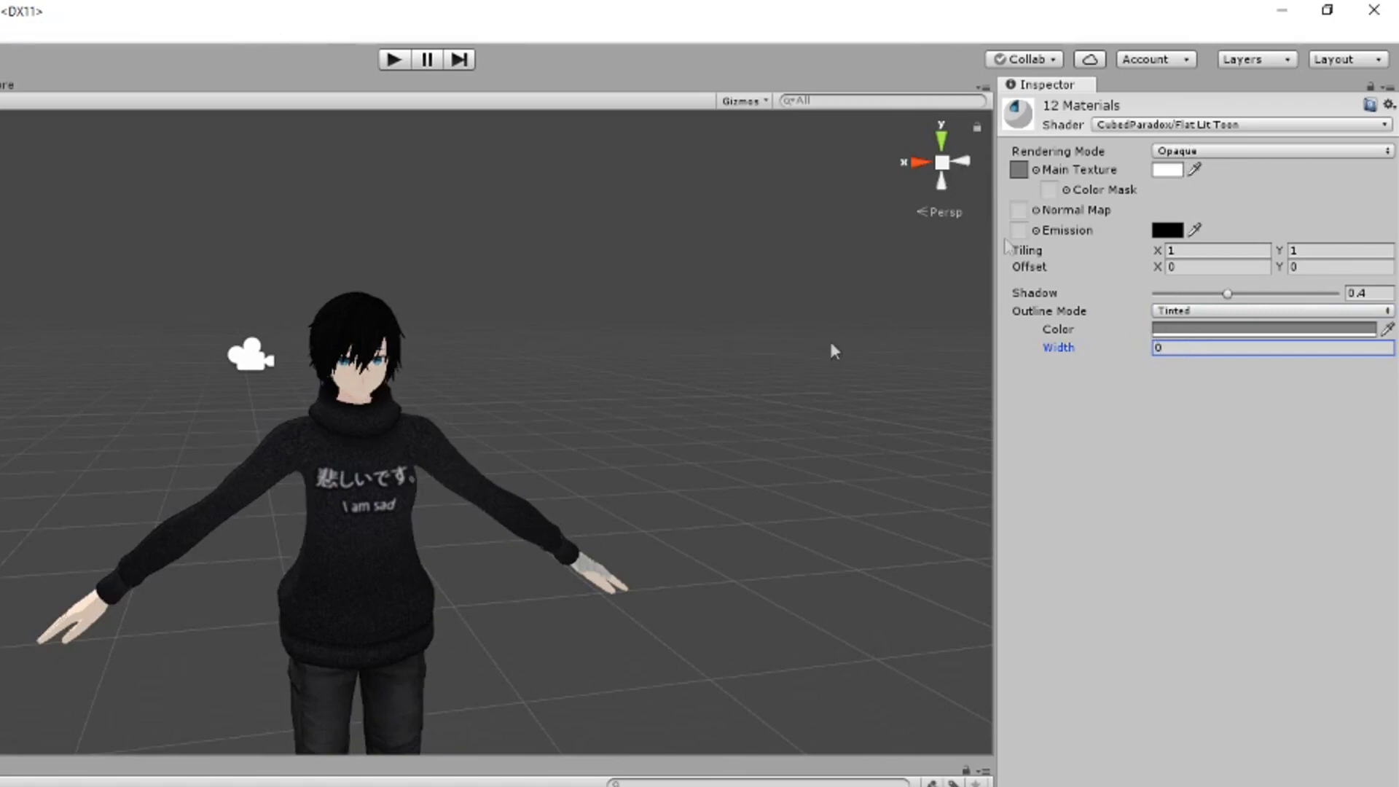
scroll(835, 351, up, 3)
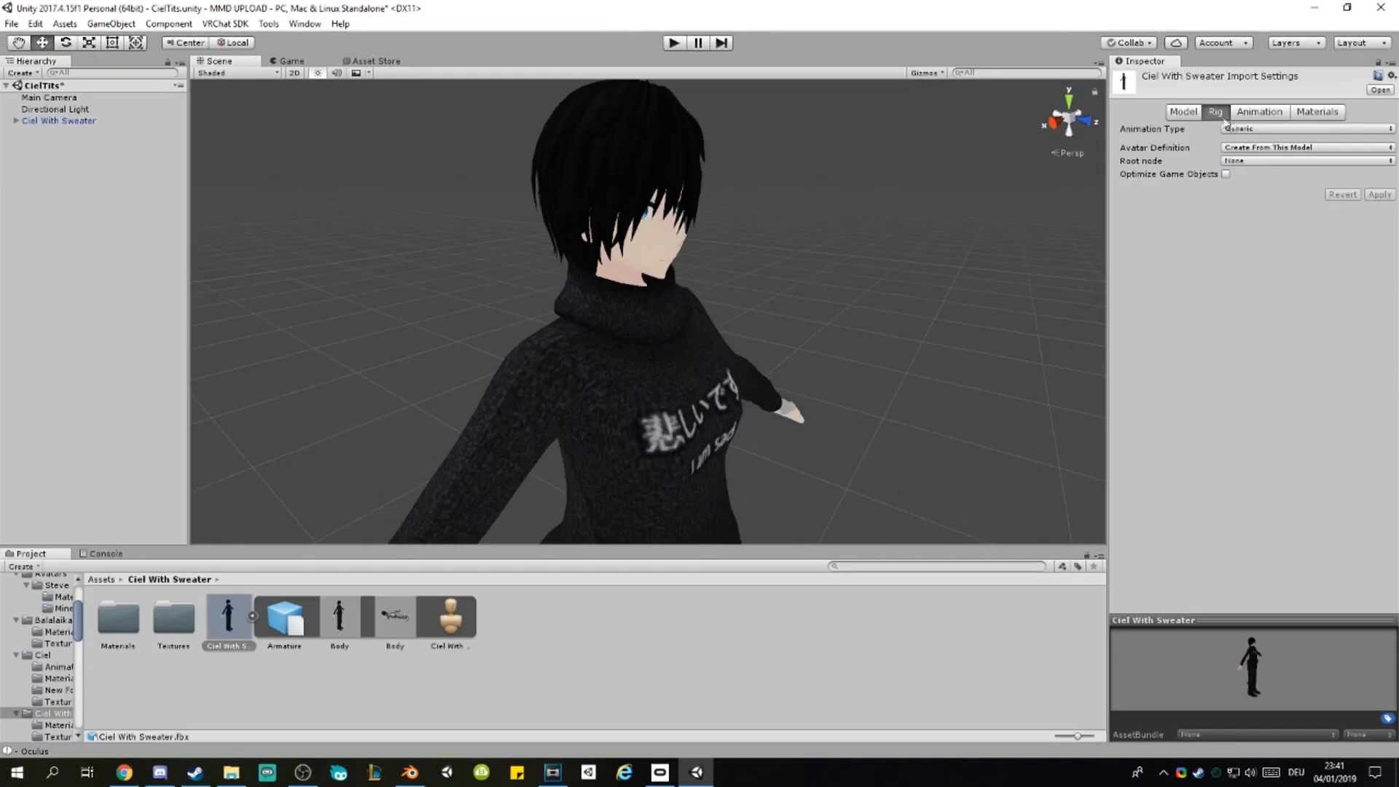
Step: Set the Ciel With Sweater model's rig animation type to Humanoid and apply it
click(1243, 131)
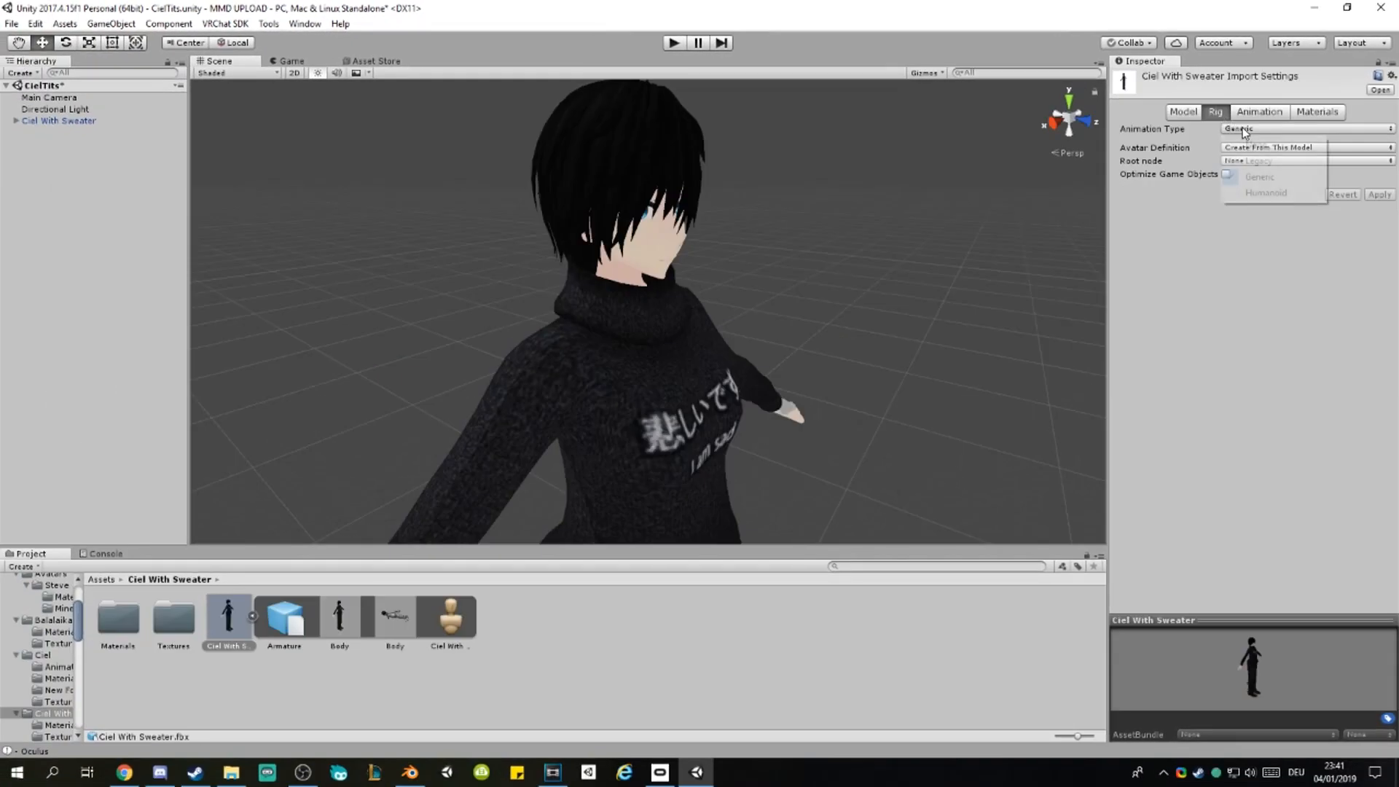
click(1265, 194)
click(1378, 218)
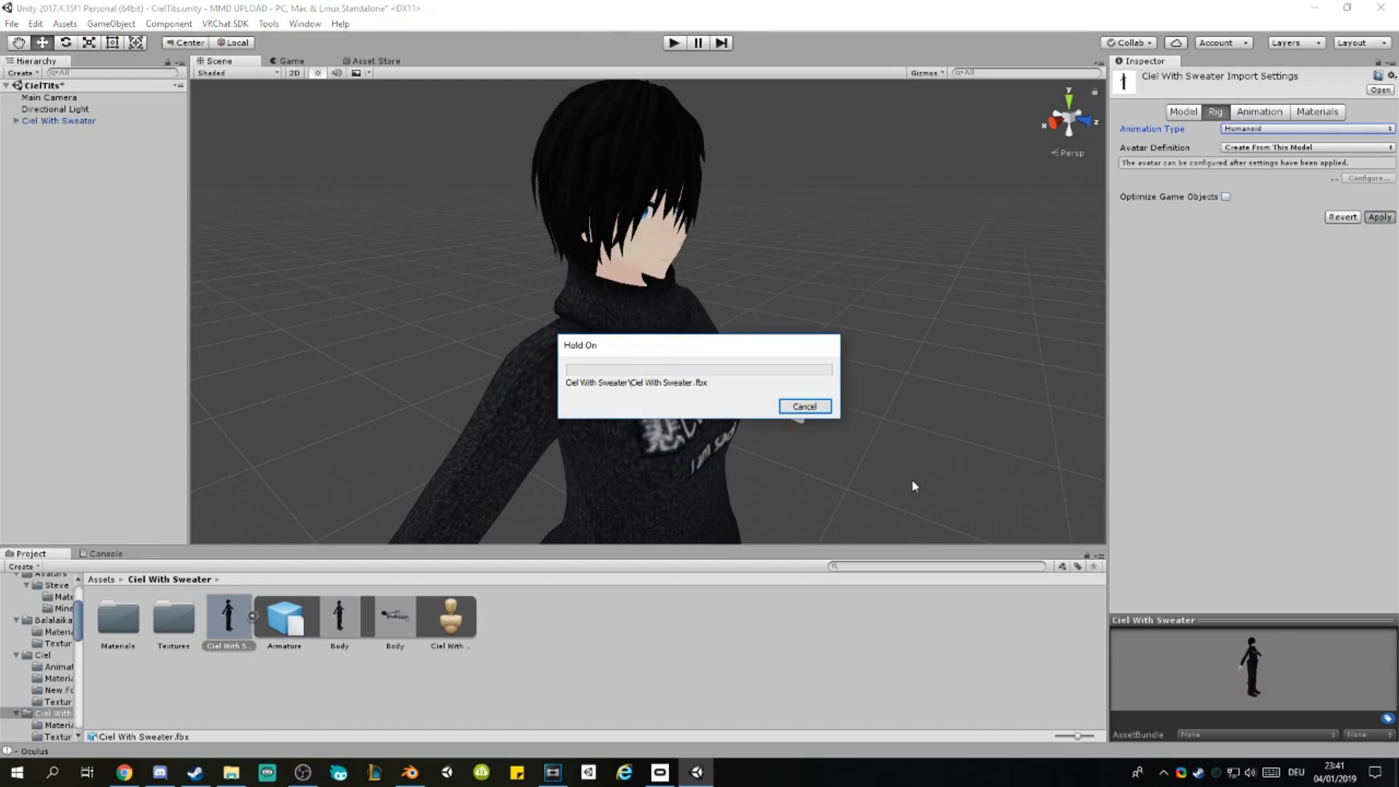
Step: Open the avatar configuration without saving the scene and assign the Chest transform to the chest bone
click(1364, 162)
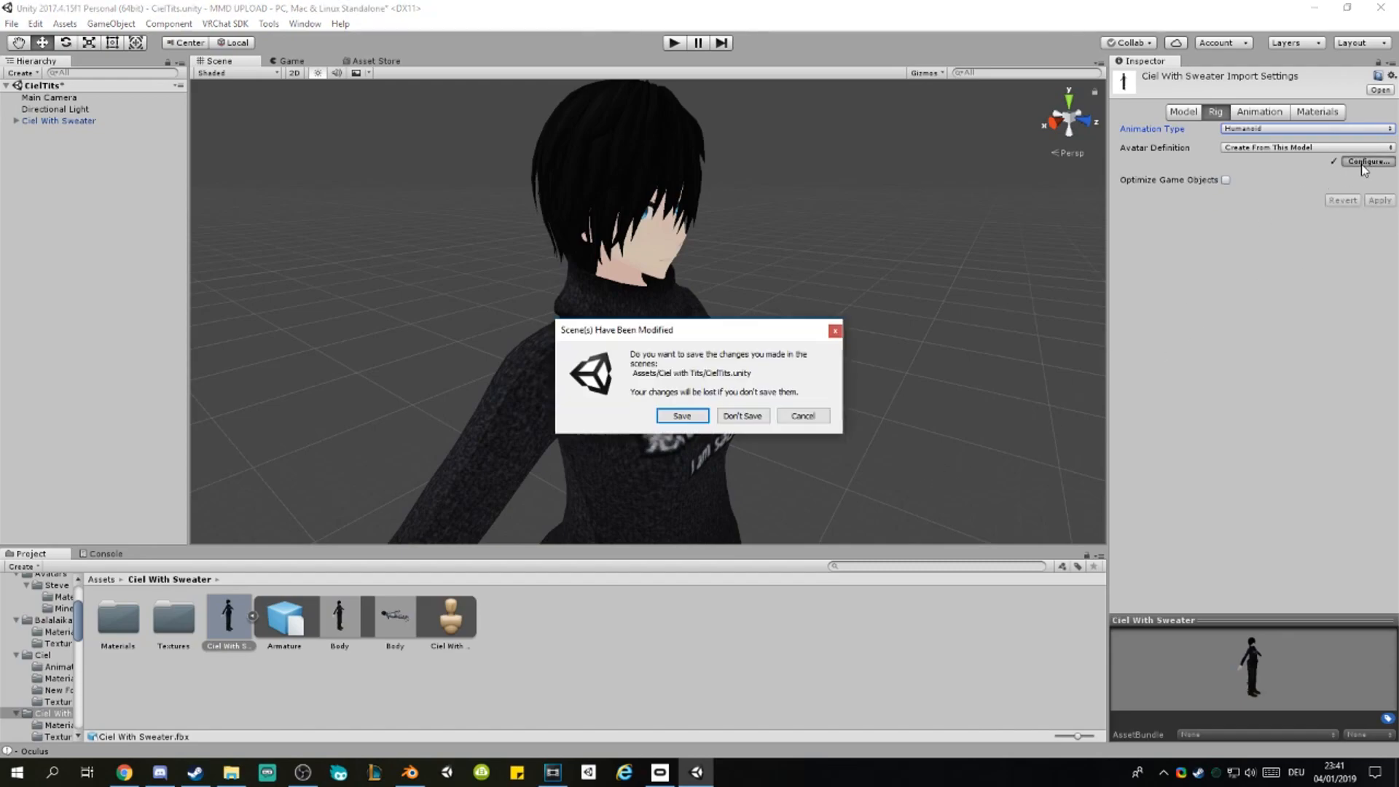
click(743, 415)
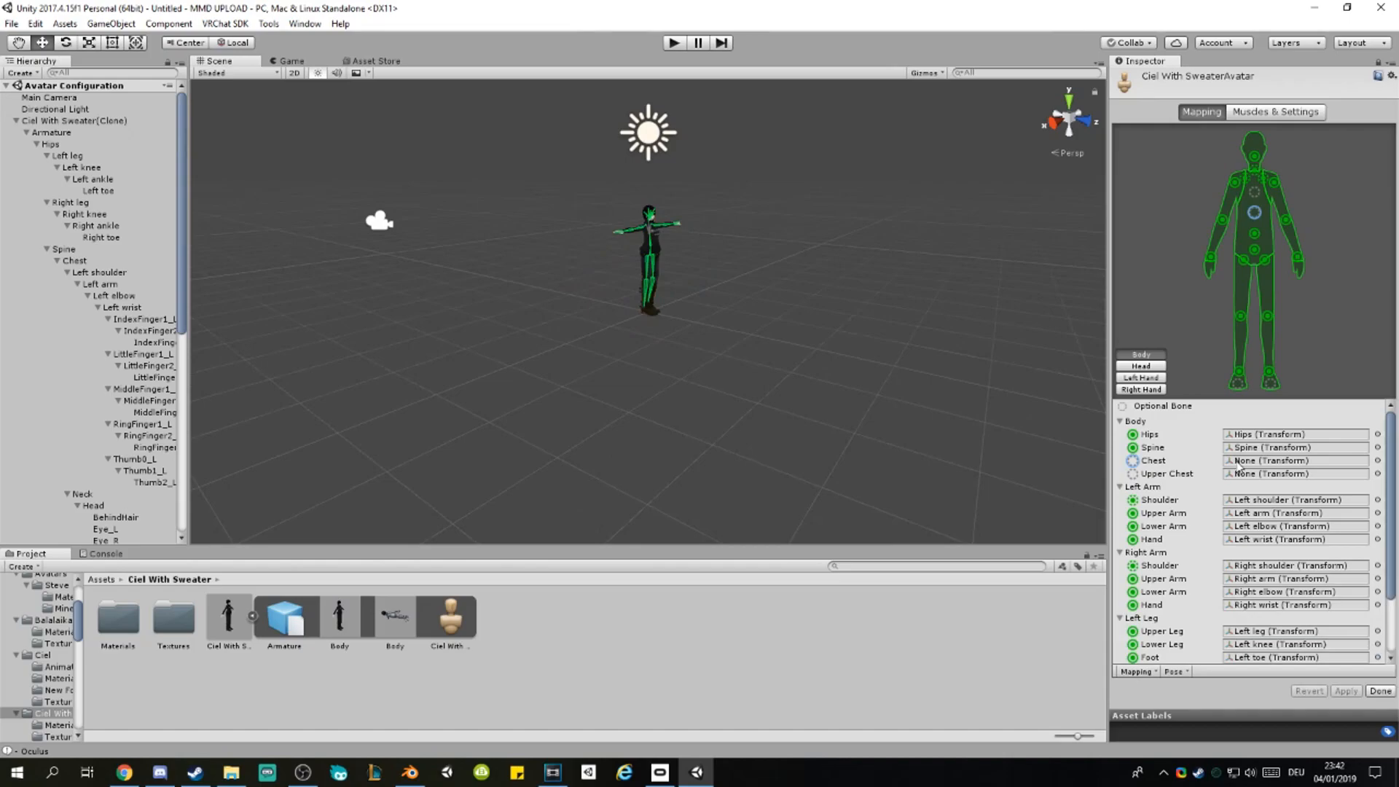
click(1377, 460)
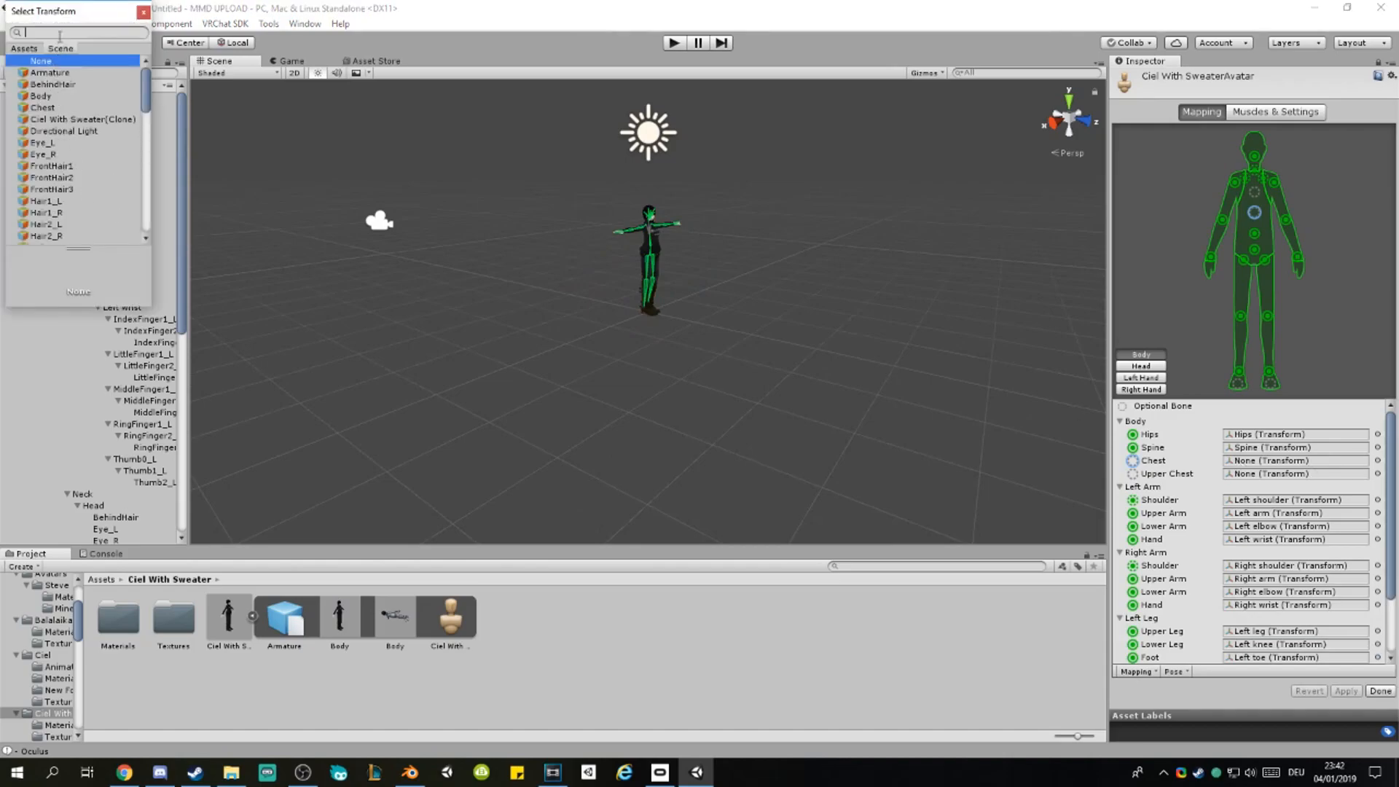
text(ce)
key(BackSpace)
text(he)
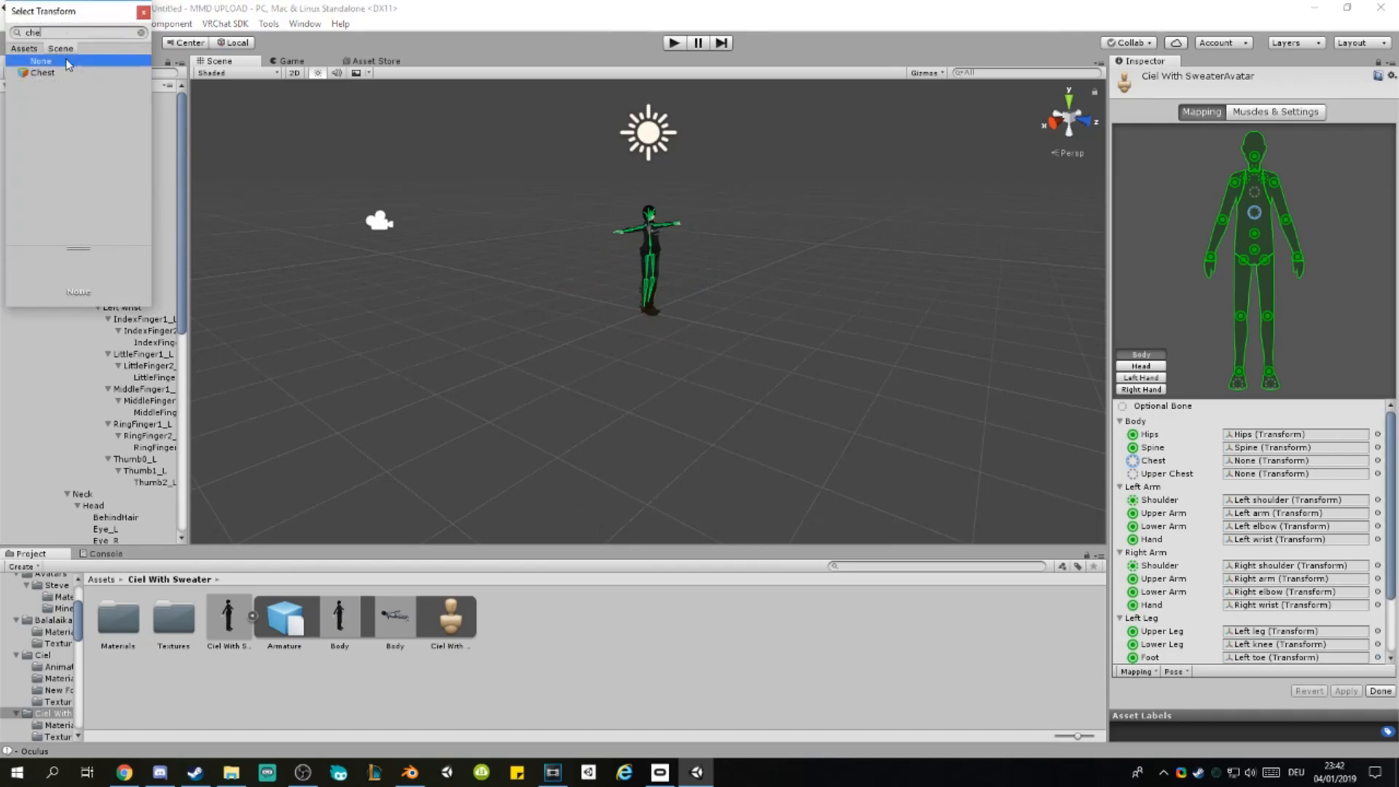
click(45, 72)
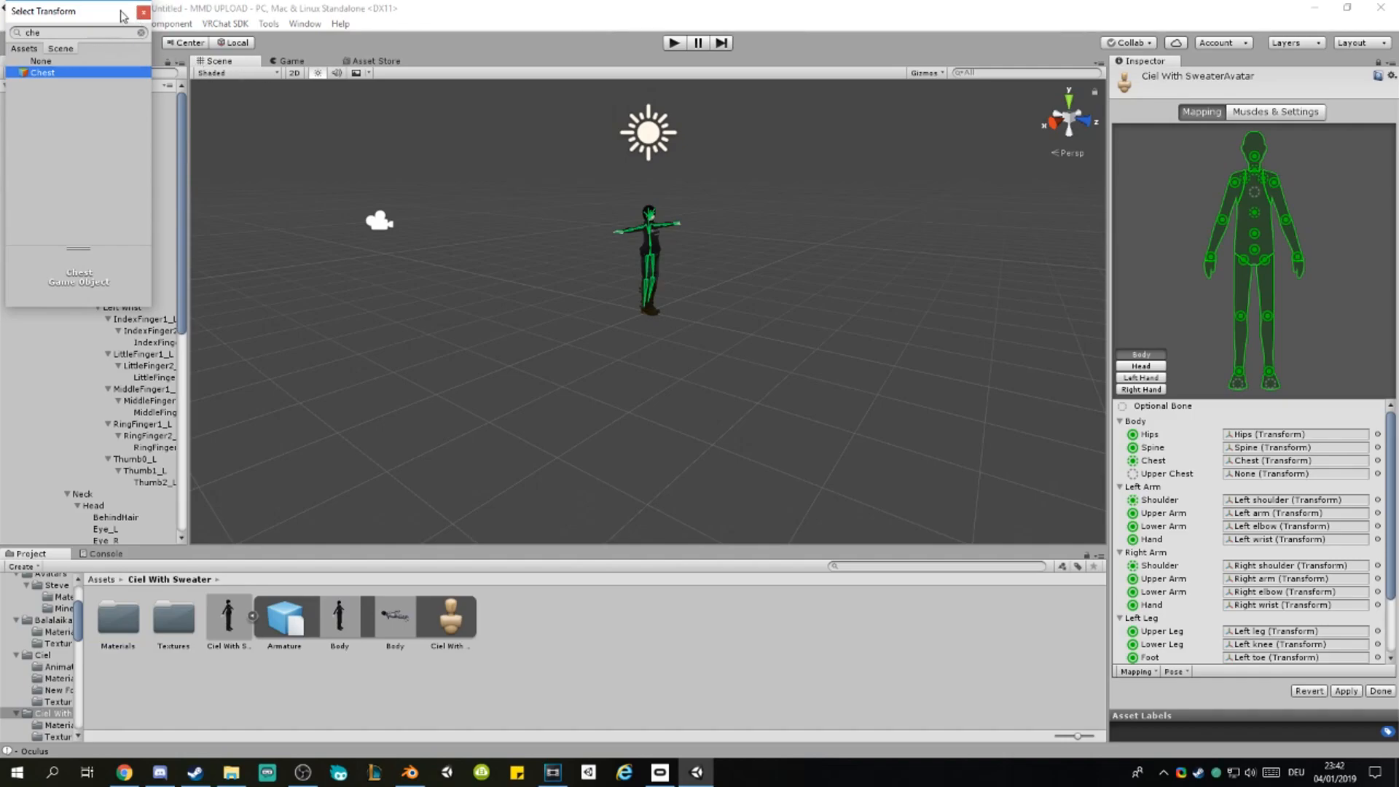
click(143, 13)
Step: Clear the jaw bone assignment in the avatar's head mapping and return to the body mapping
click(1141, 366)
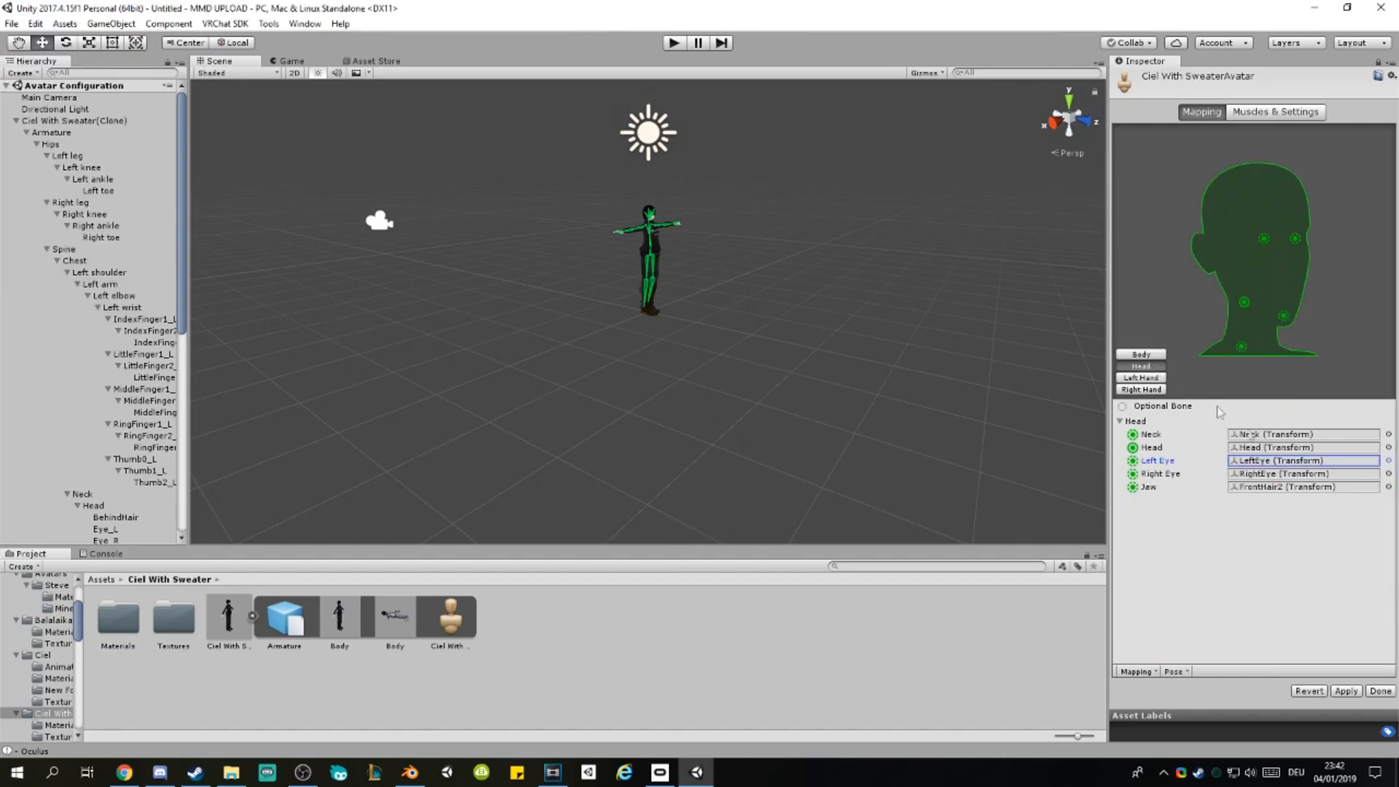
click(1279, 487)
key(Delete)
click(1141, 355)
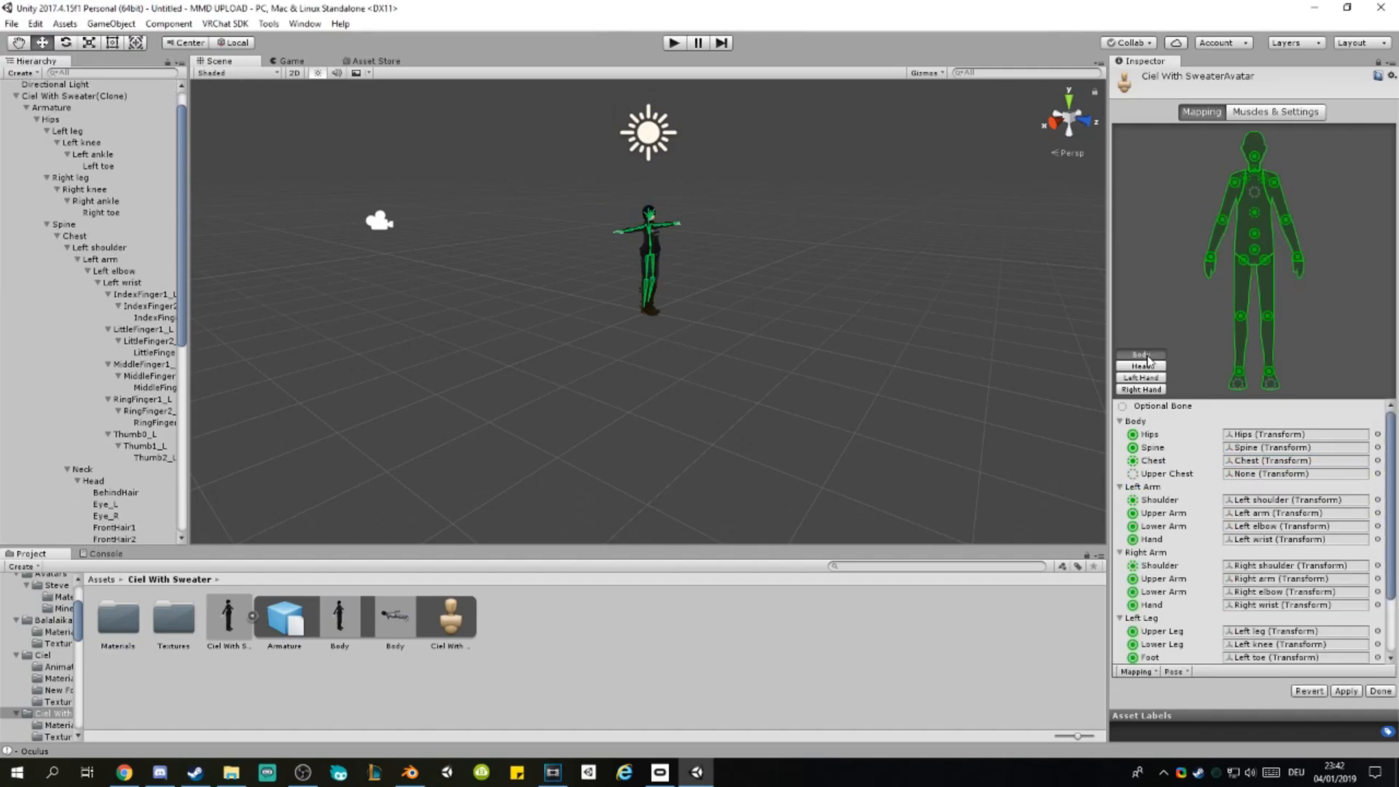
Step: Assign the Left ankle transform to the left foot bone and finish the avatar configuration
scroll(1232, 558, down, 4)
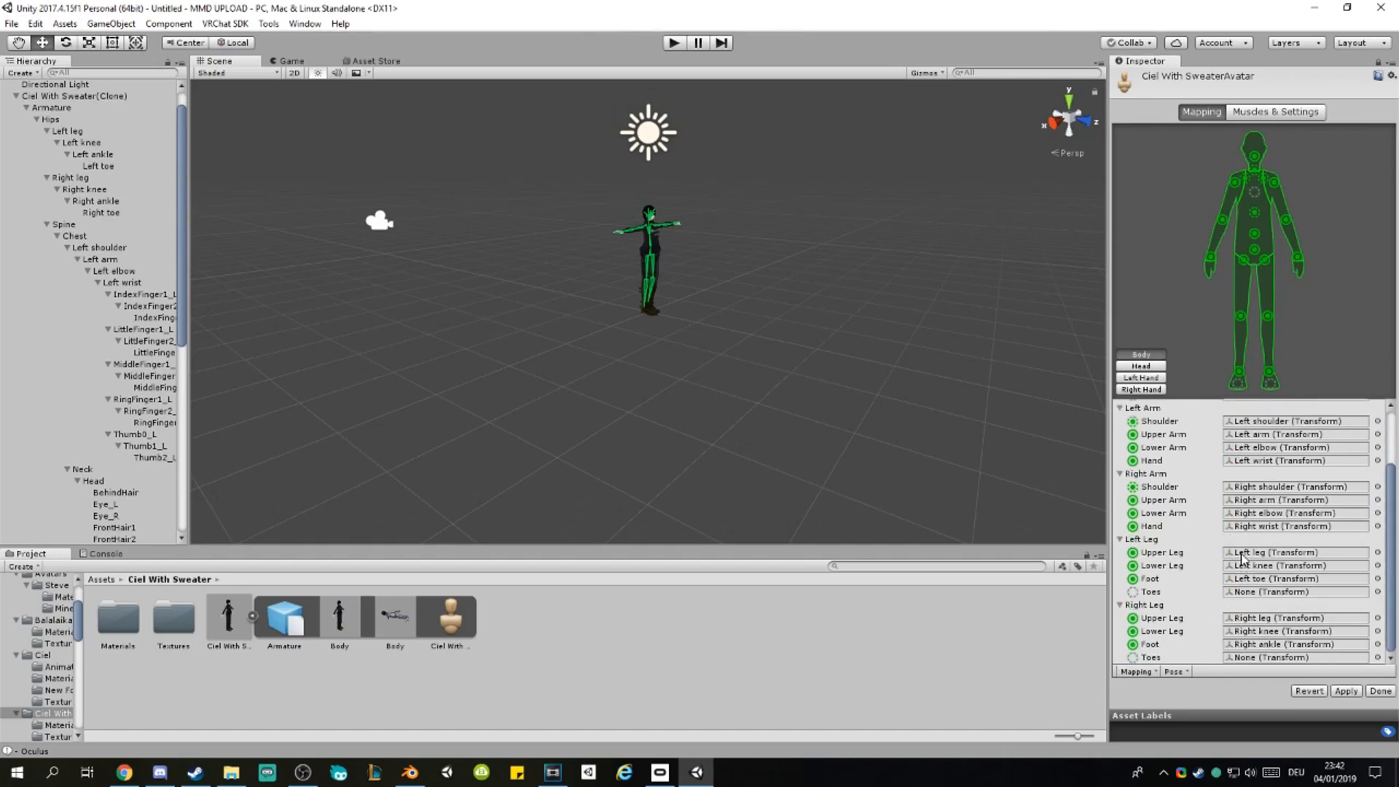
click(1243, 558)
click(1254, 579)
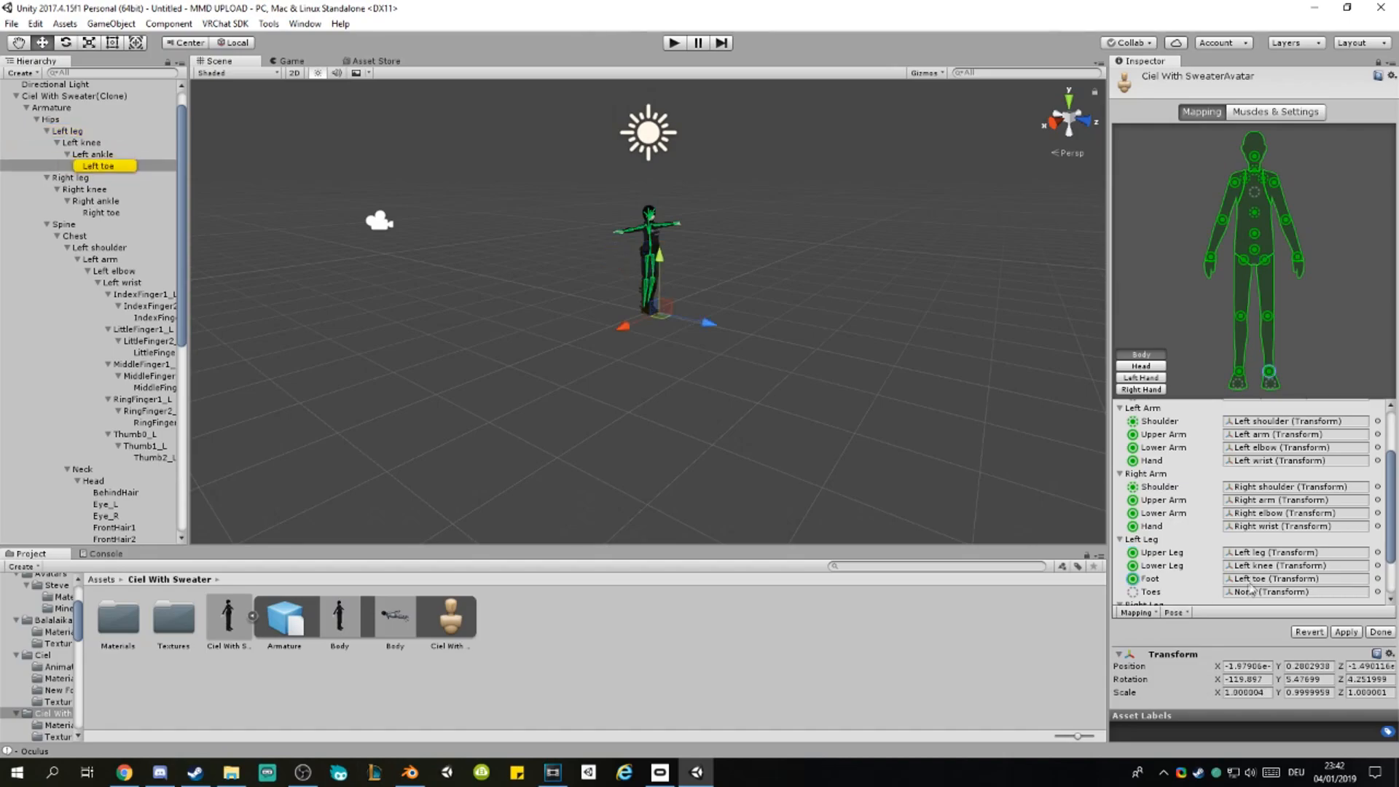
drag(117, 164, 1273, 580)
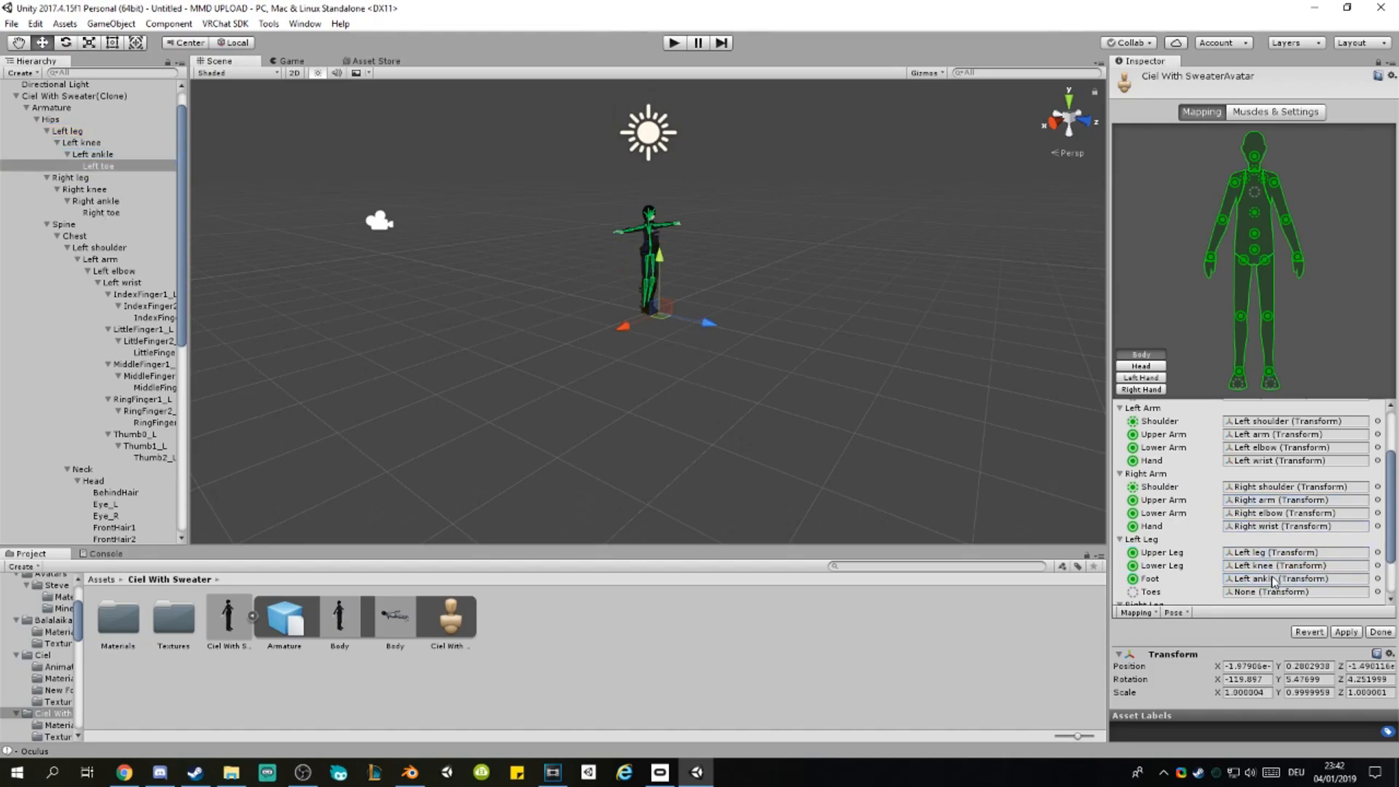
click(1370, 634)
click(738, 412)
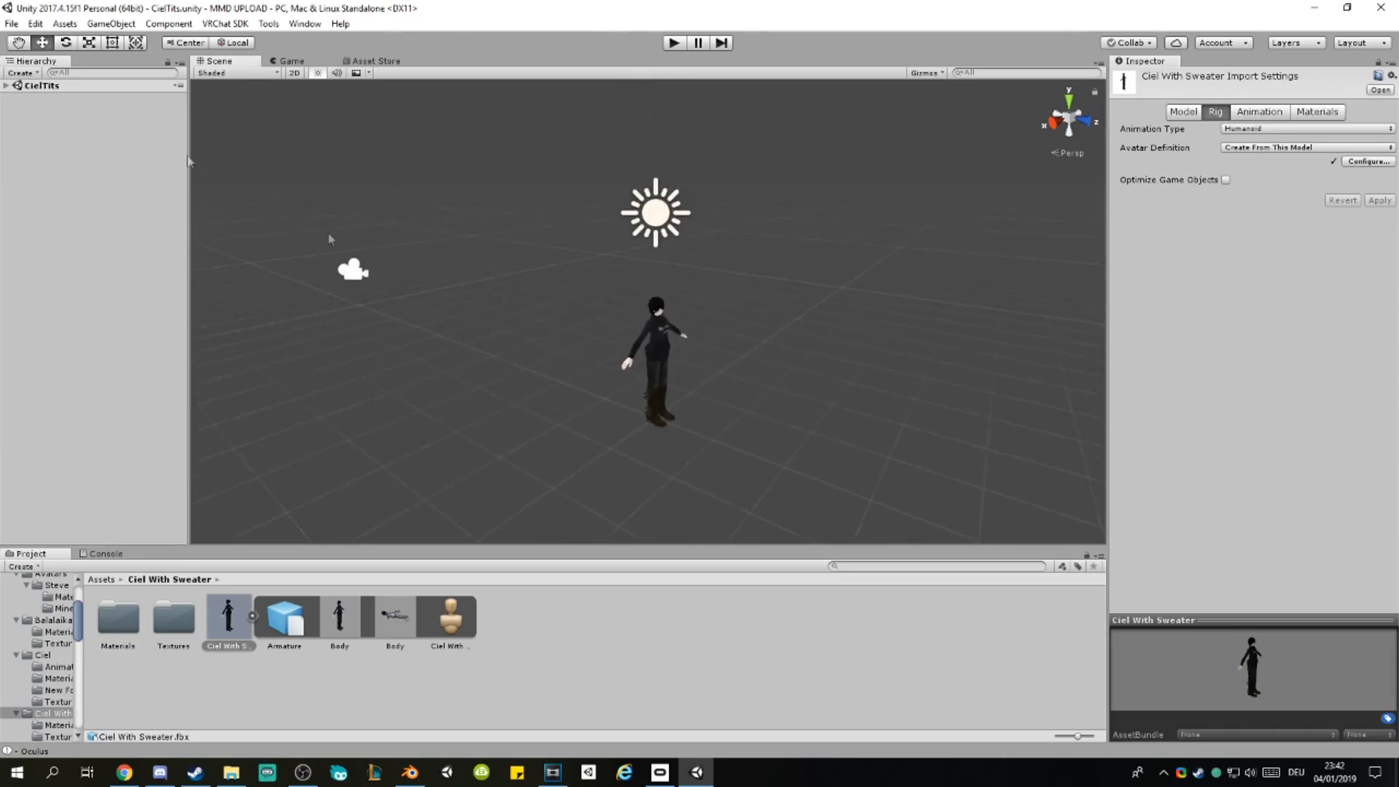
Step: Select Ciel With Sweater in the scene, confirm the content rights and upload it to VRChat as a private avatar named Ciel Sweater
click(6, 85)
click(51, 121)
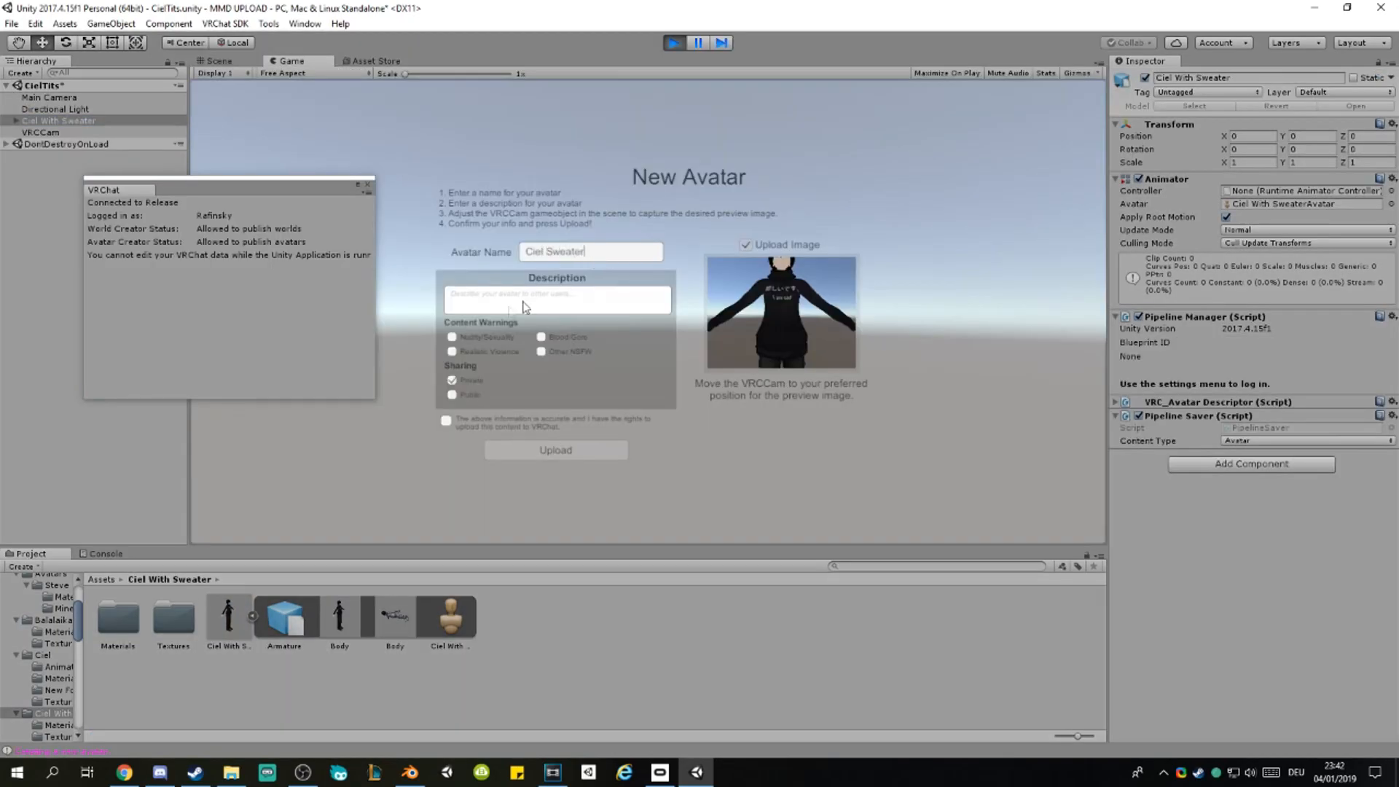
click(446, 421)
click(545, 451)
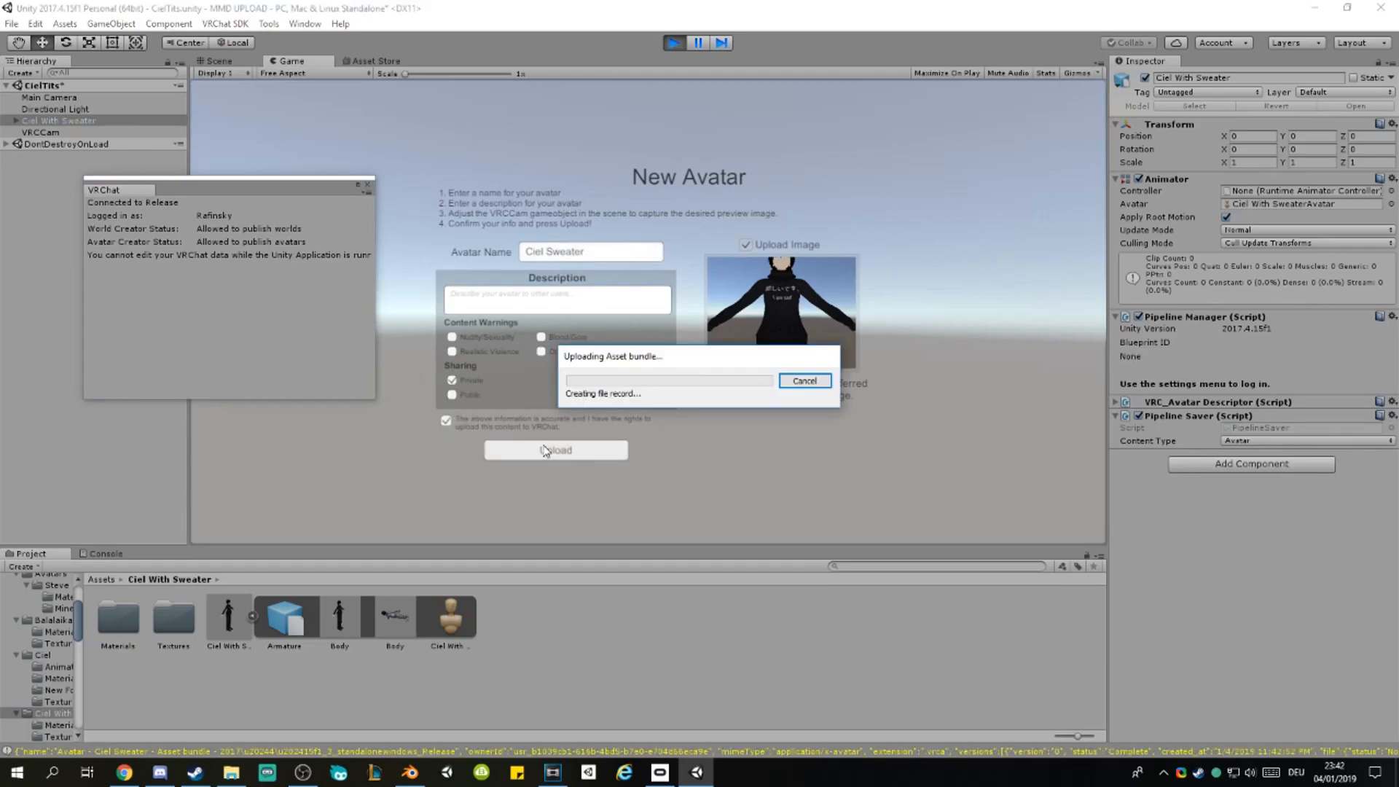